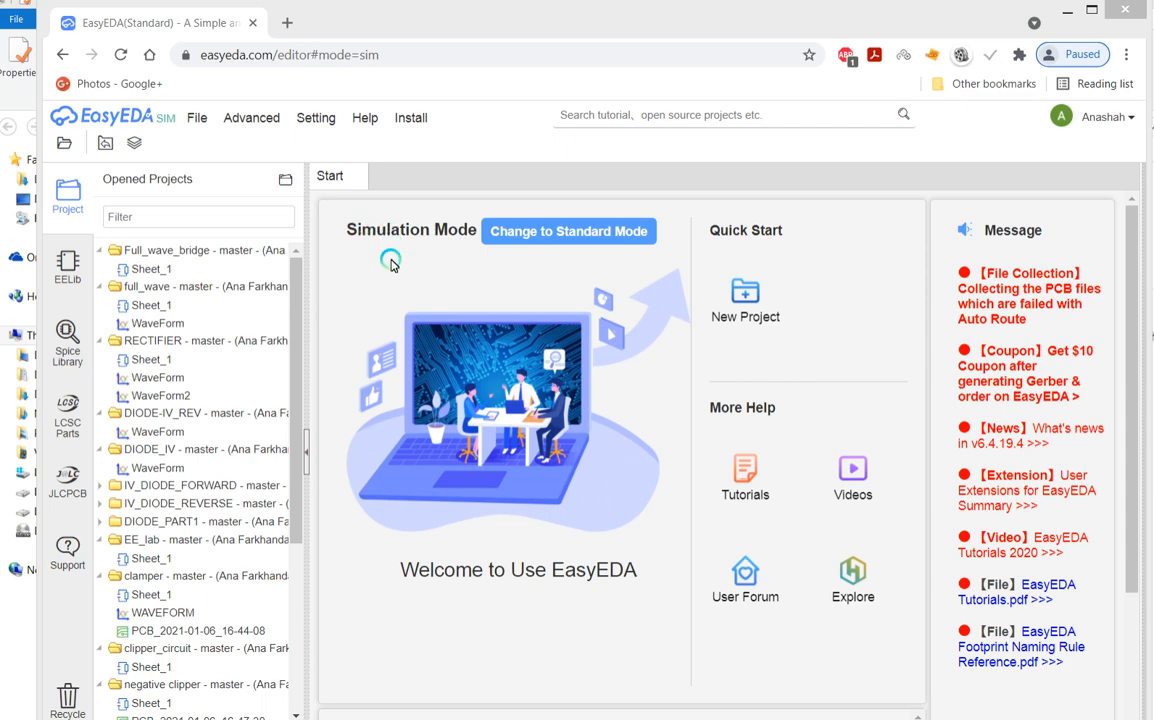
Open the Sheet_1 schematic of the negative clipper project.
left_click(150, 705)
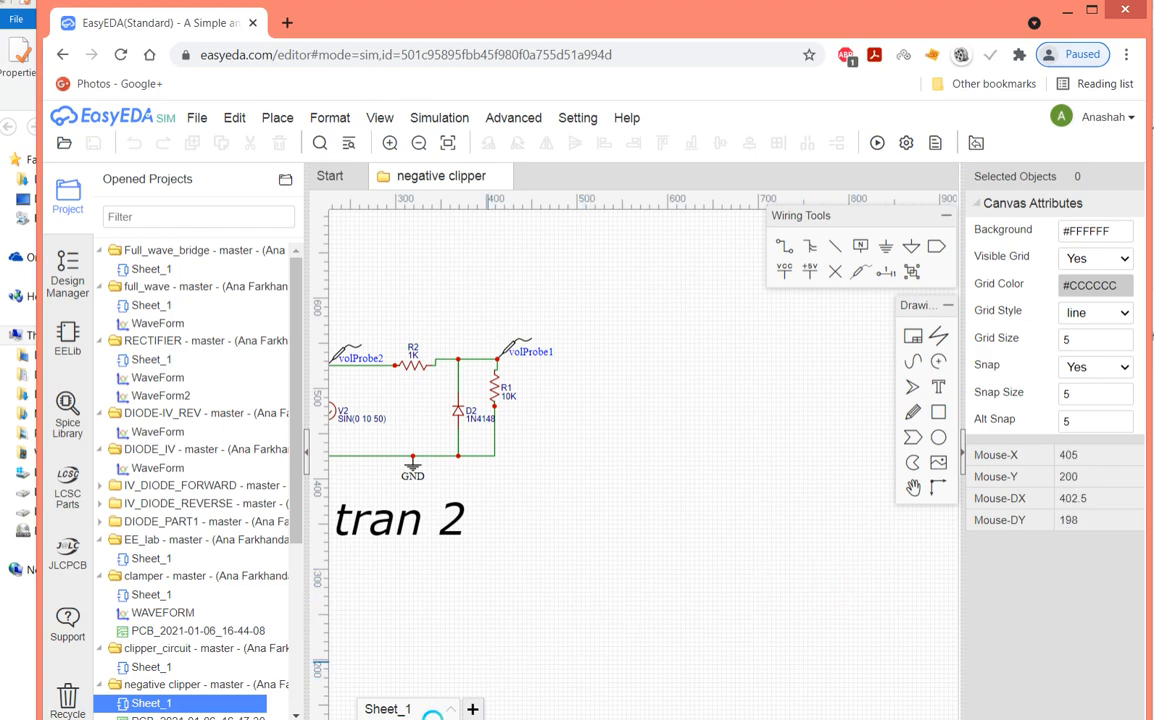
scroll(407, 597, "up", 2)
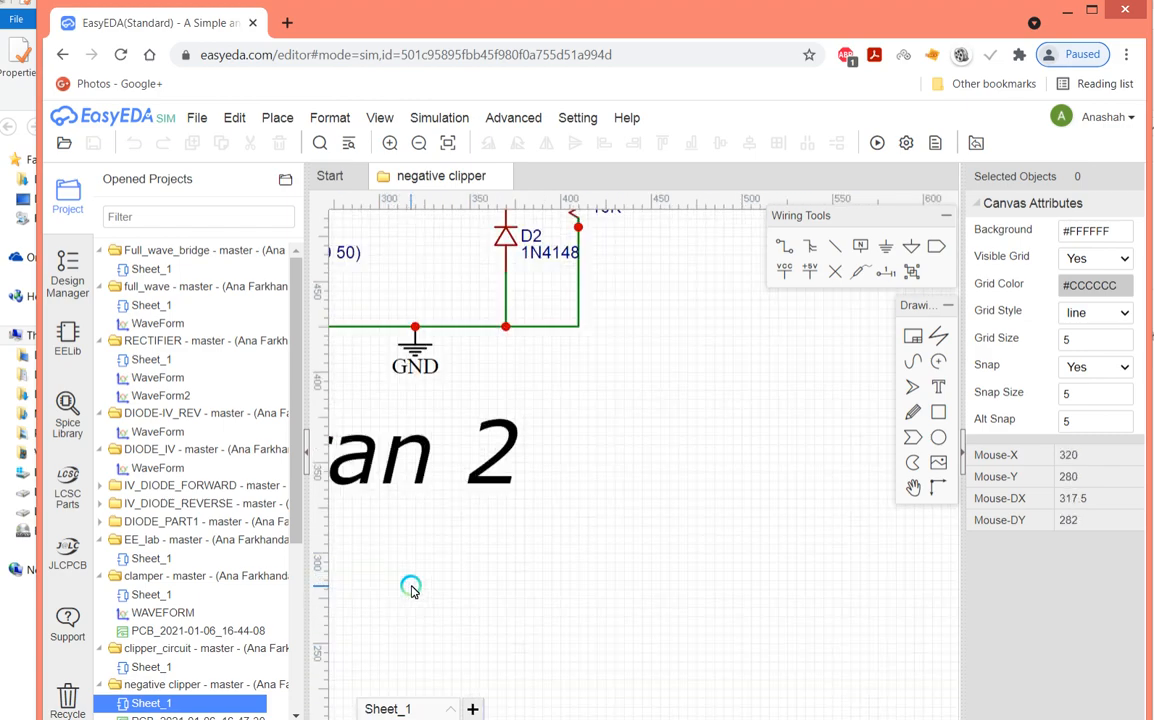
key("Left")
key("Left")
key("Left")
key("Left")
key("Left")
key("Left")
key("Left")
key("Left")
key("Left")
key("Left")
key("Left")
key("Left")
key("Left")
key("Left")
key("Left")
key("Left")
key("Left")
key("Left")
key("Left")
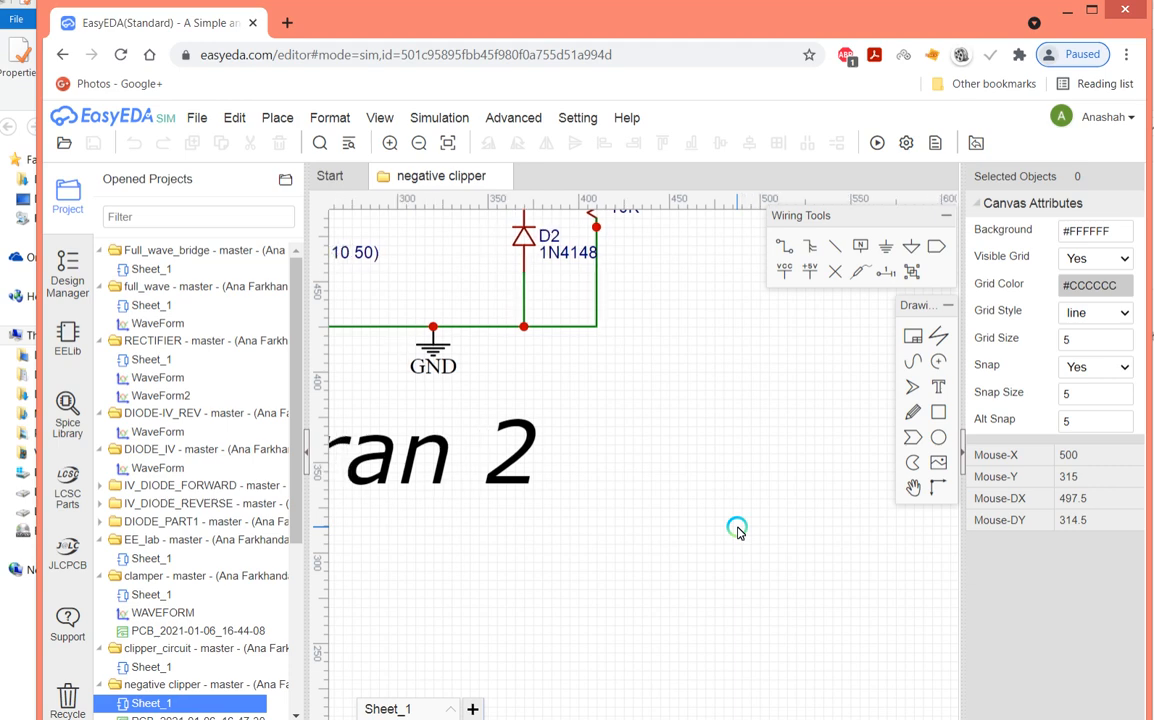
key("Up")
key("Up")
key("Up")
key("Up")
key("Up")
key("Up")
key("Up")
key("Up")
key("Up")
key("Up")
key("Up")
key("Up")
key("Up")
key("Up")
key("Up")
key("Up")
key("Up")
key("Up")
key("Up")
key("Up")
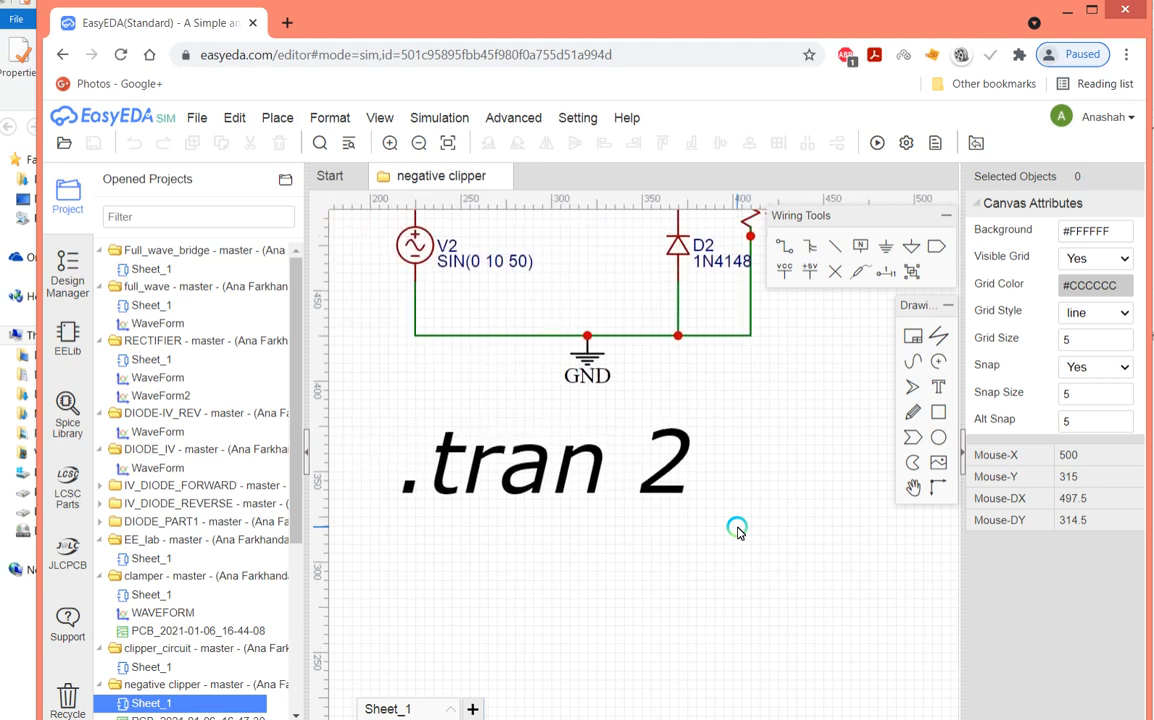
key("Up")
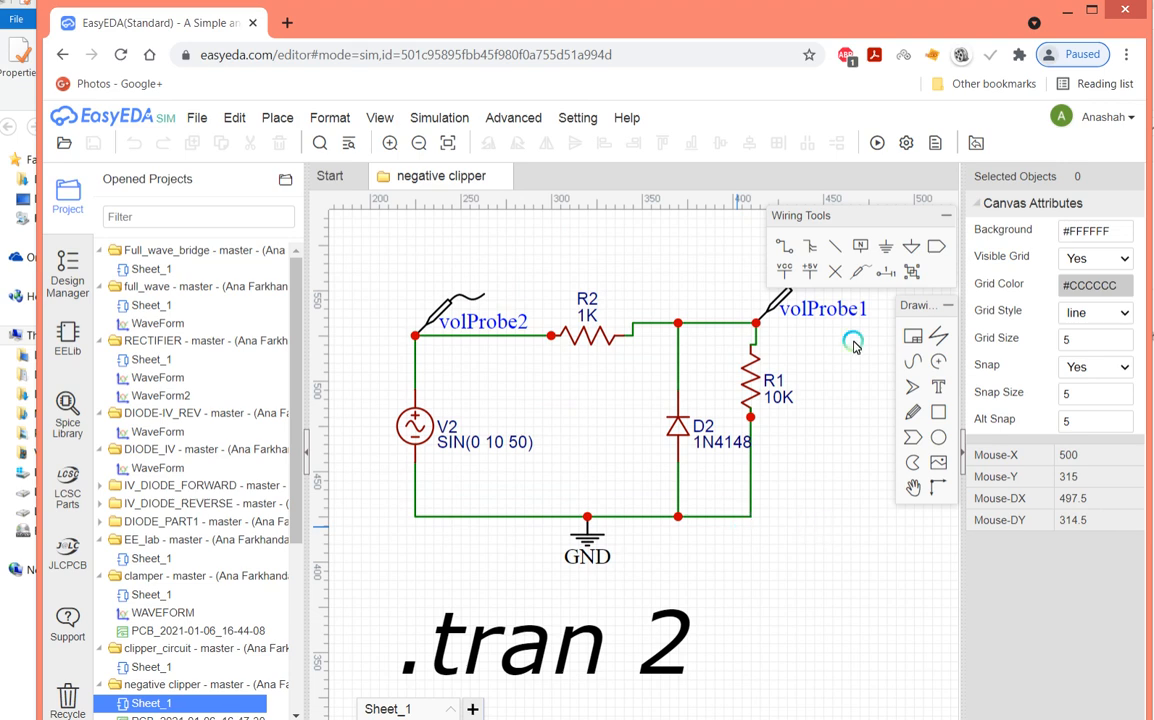
Rename the voltage probe at source V2 as VIN and the probe at the output above R1 as VOUT.
left_click(510, 326)
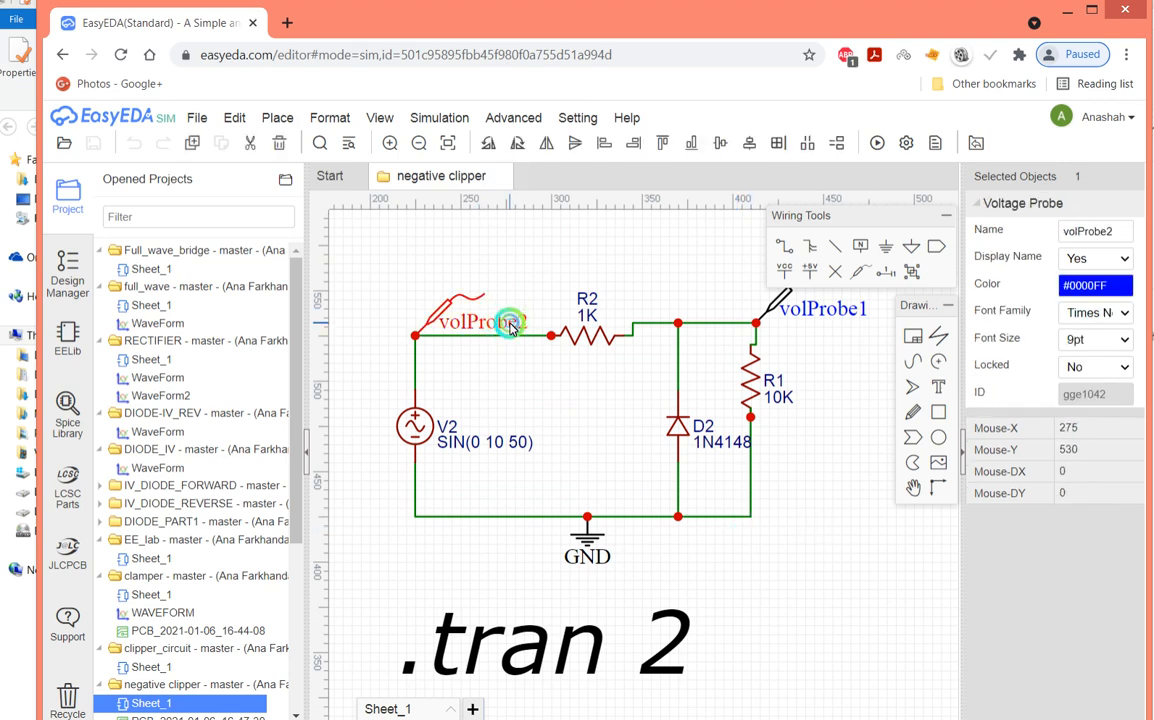
double_click(510, 326)
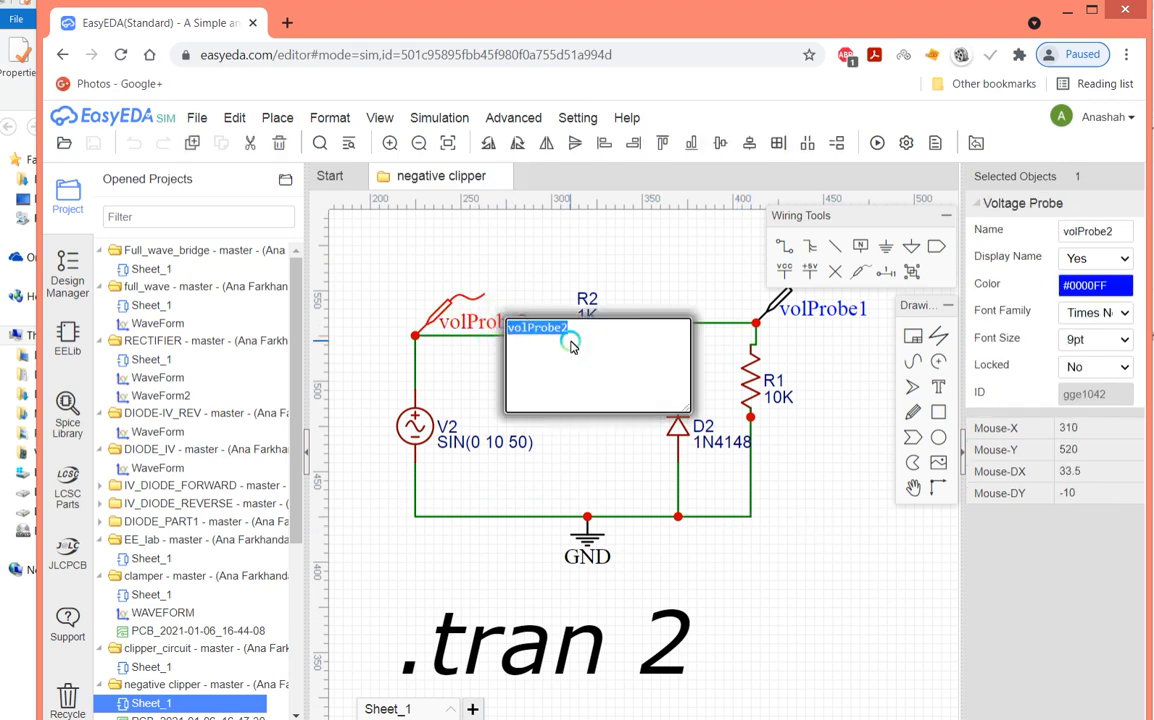
type("VIN")
left_click(860, 312)
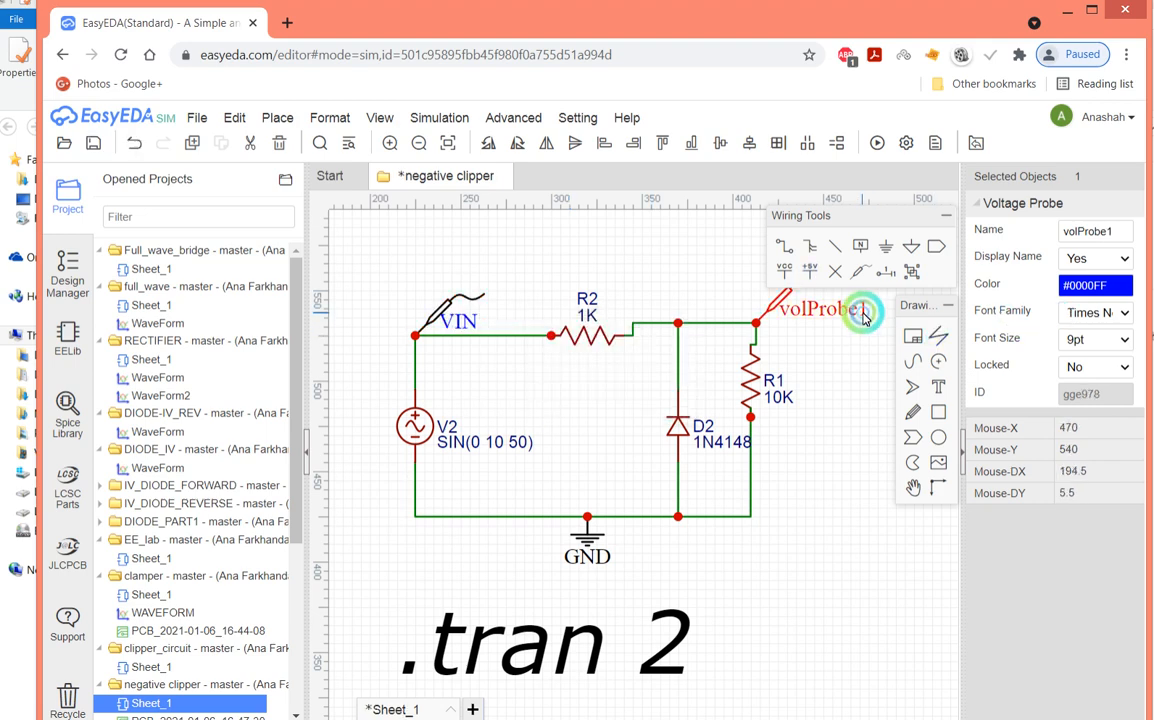
double_click(860, 314)
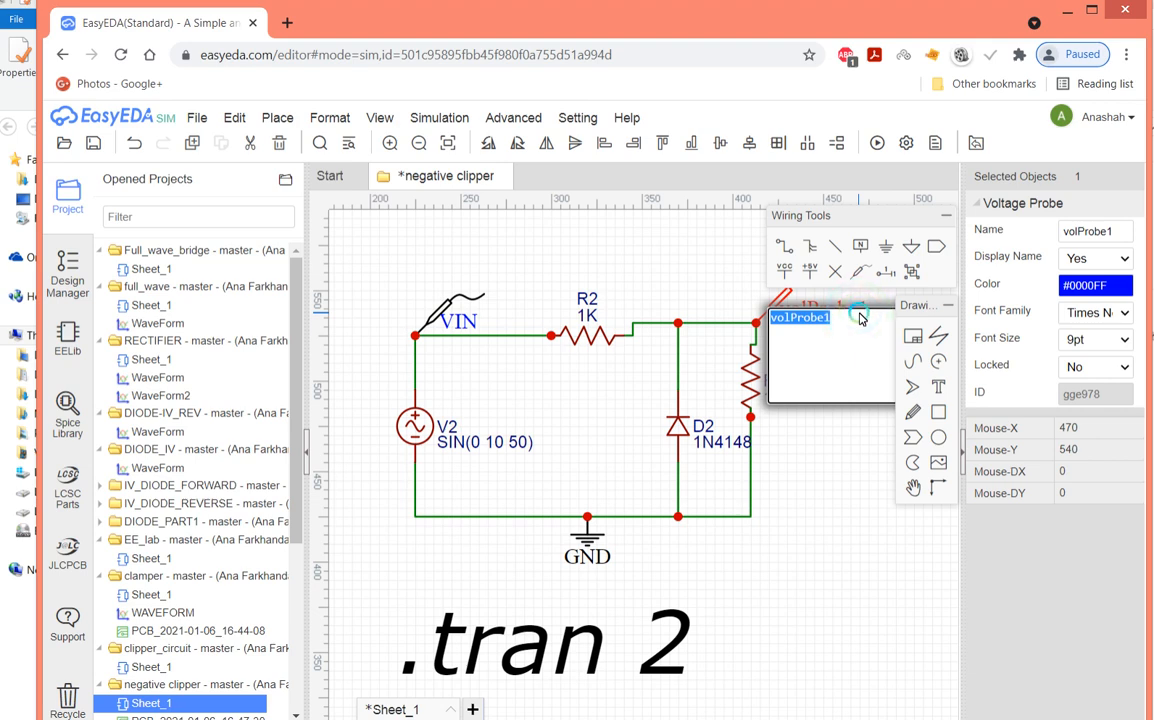
type("VOUT")
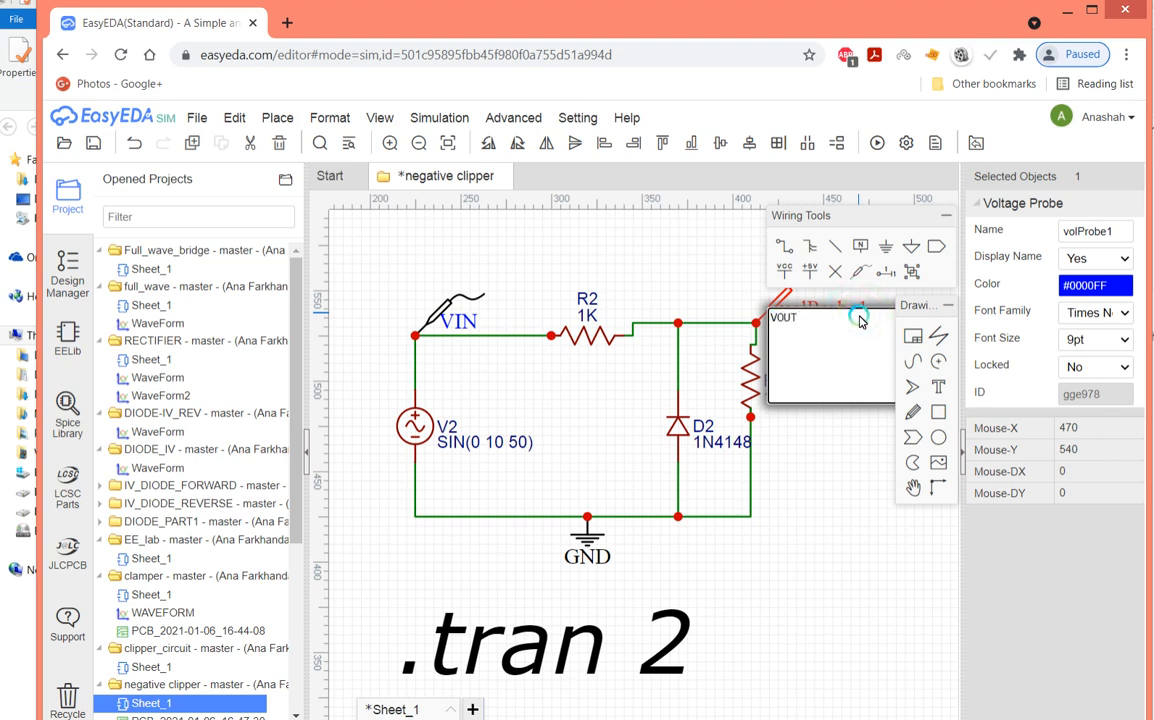
left_click(808, 510)
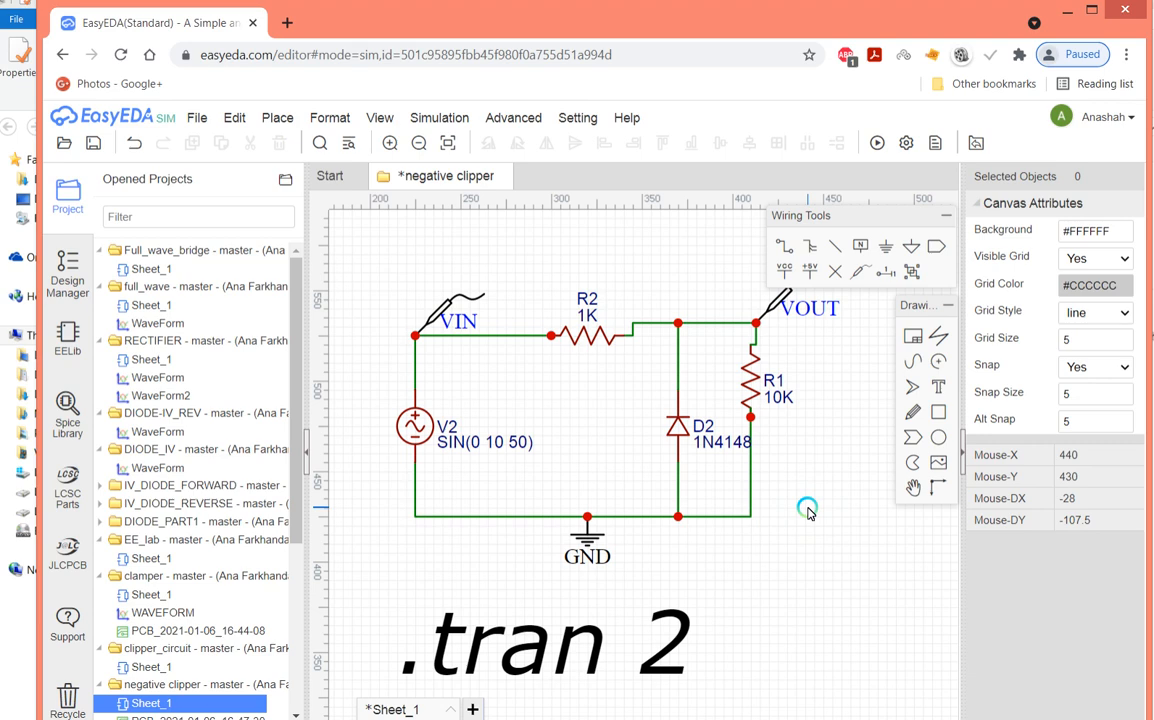
Save the negative clipper schematic and run its simulation.
mouse_move(205, 718)
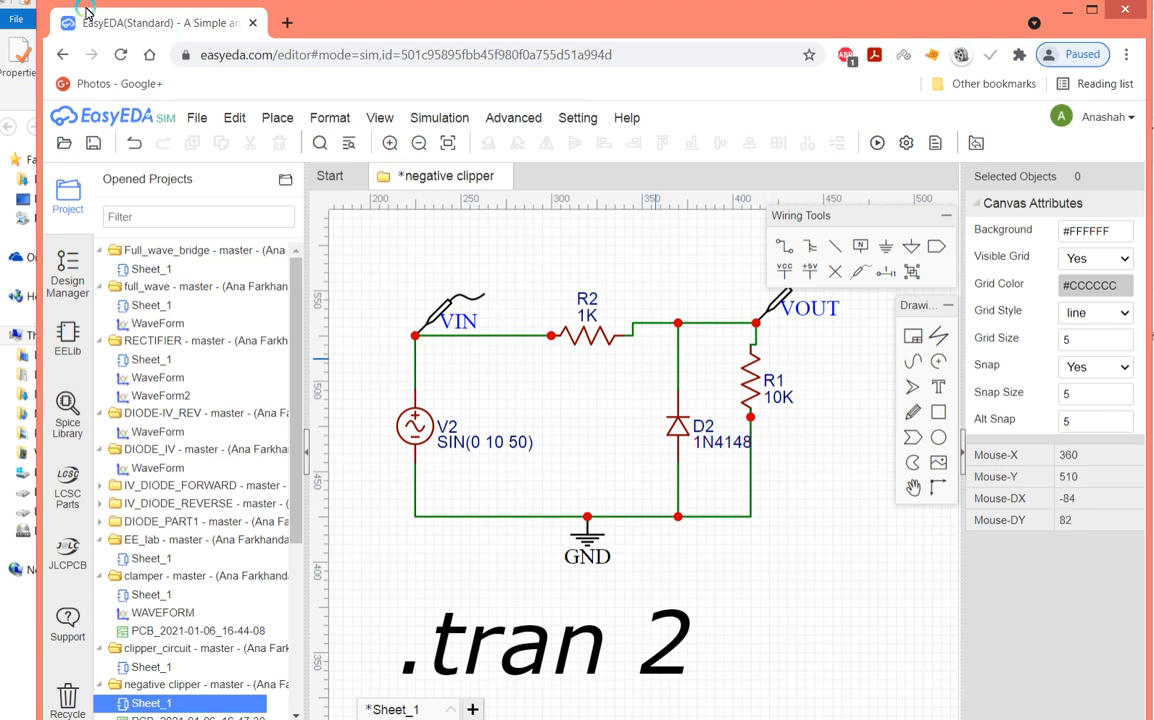
left_click(194, 117)
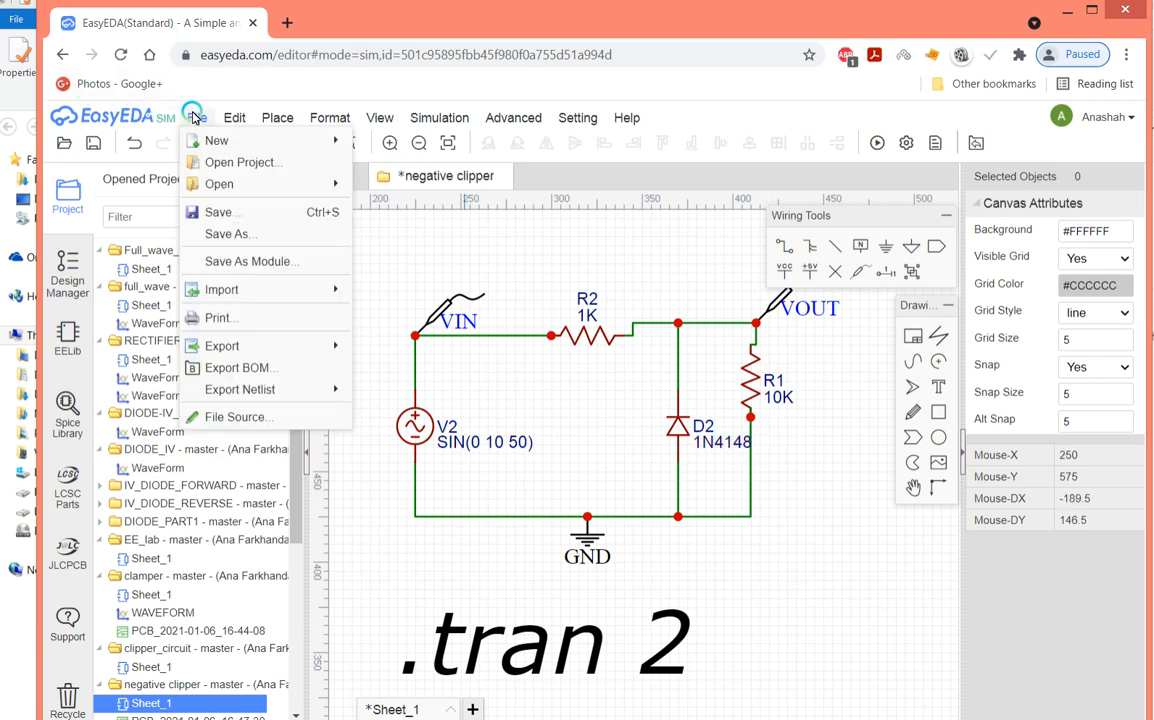
left_click(200, 212)
left_click(435, 118)
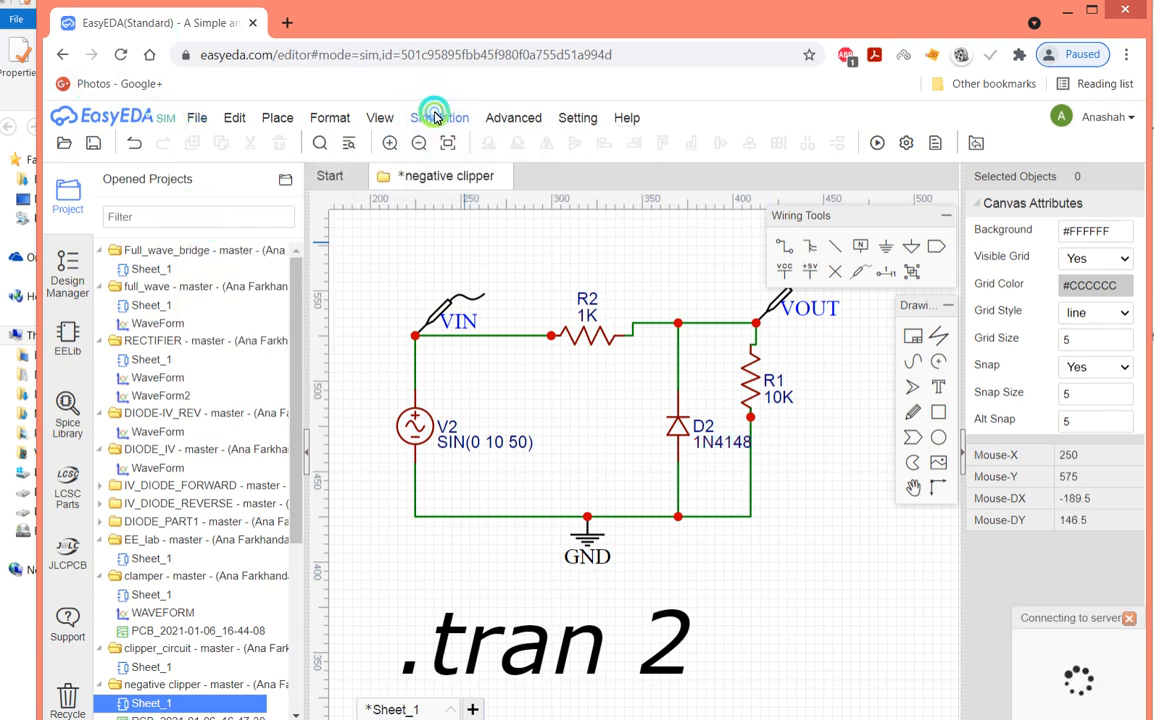
left_click(435, 140)
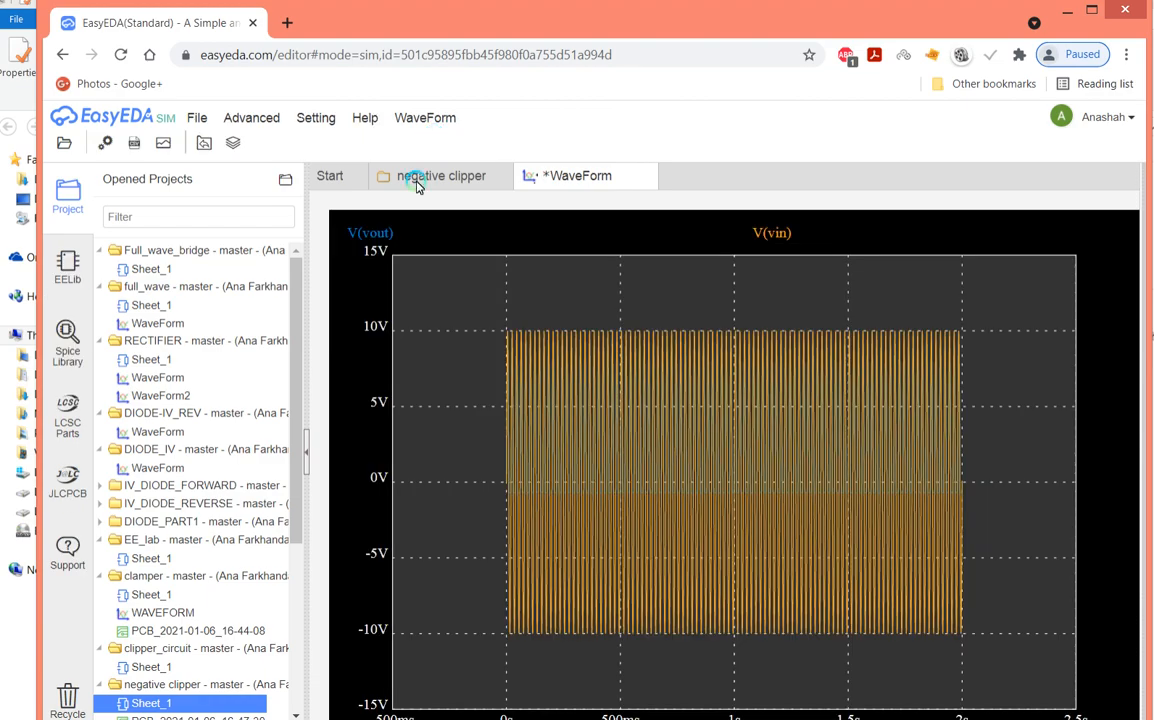
Configure the waveform so that V(vout) is plotted in pane 2, separate from V(vin) in pane 1.
left_click_drag(688, 524, 690, 523)
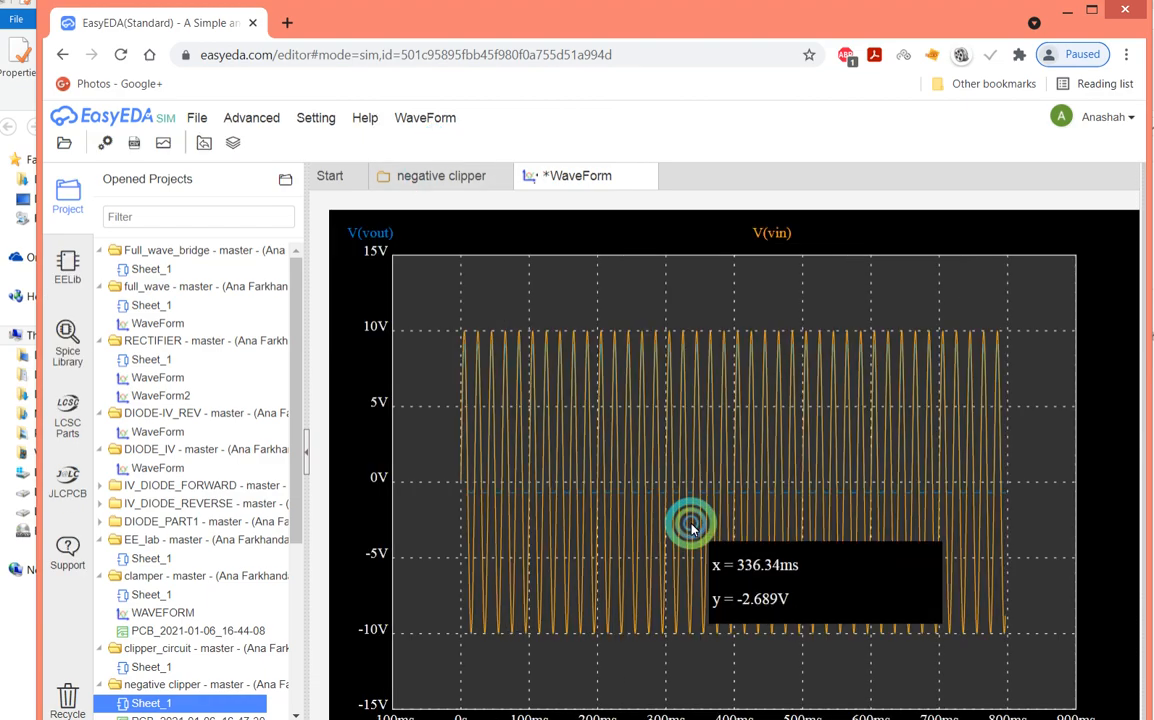
left_click_drag(455, 353, 639, 514)
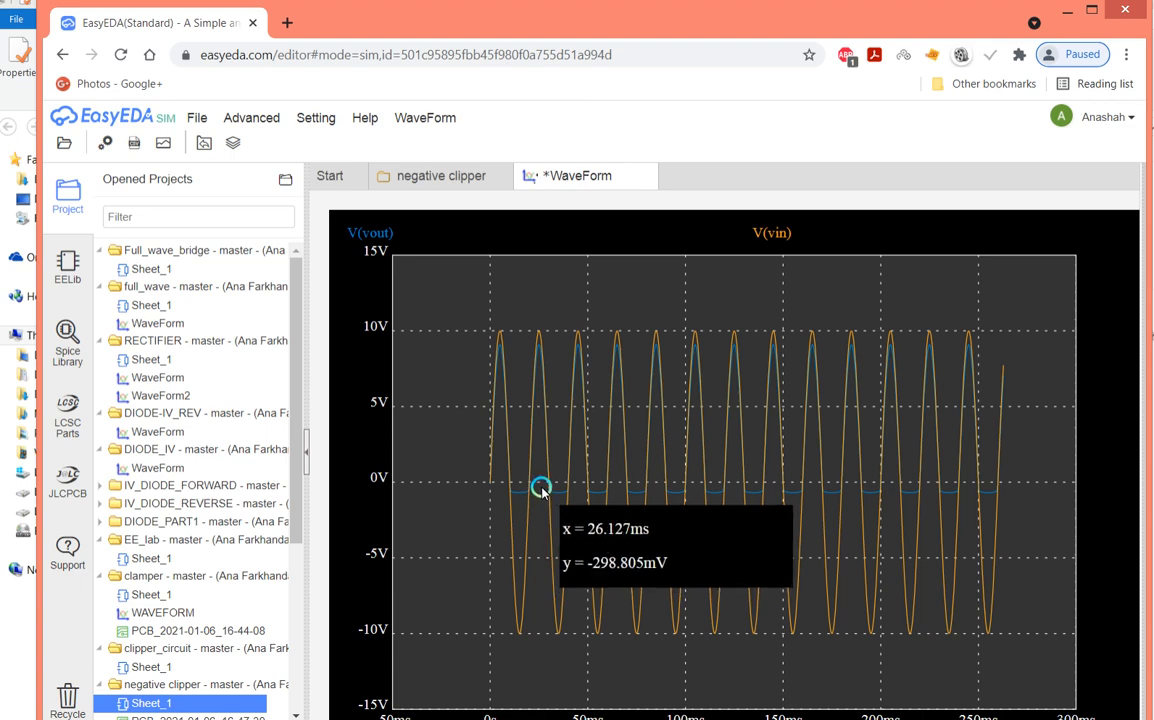
left_click(104, 142)
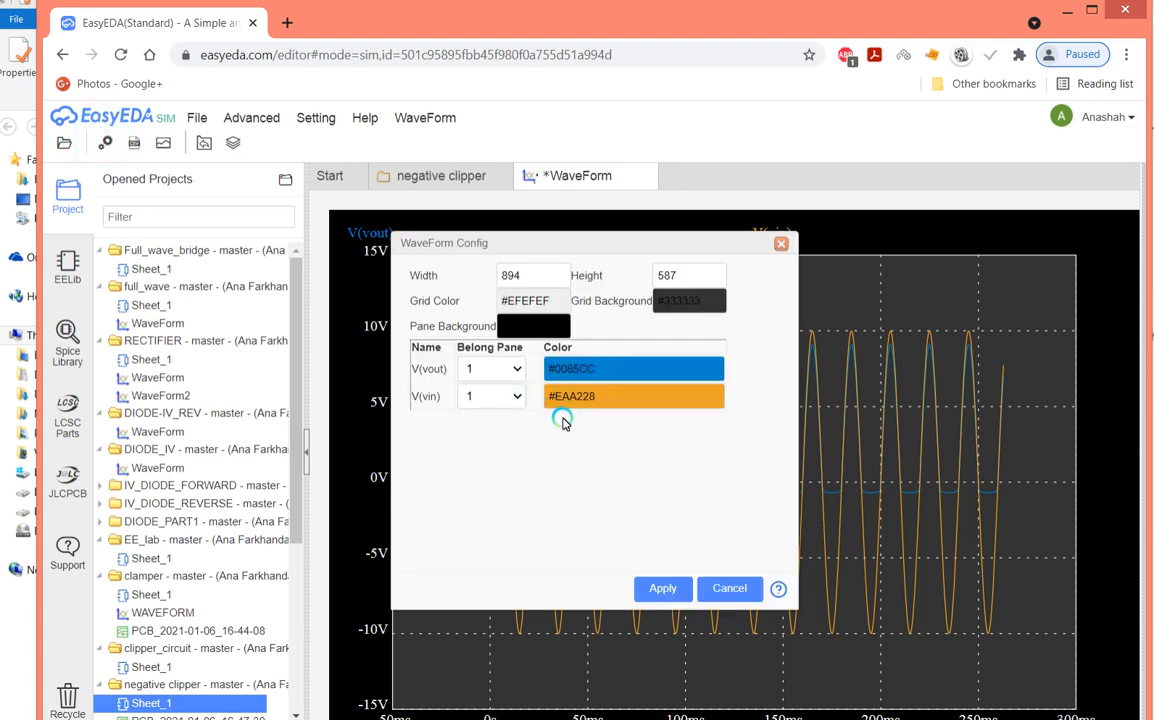
left_click(505, 404)
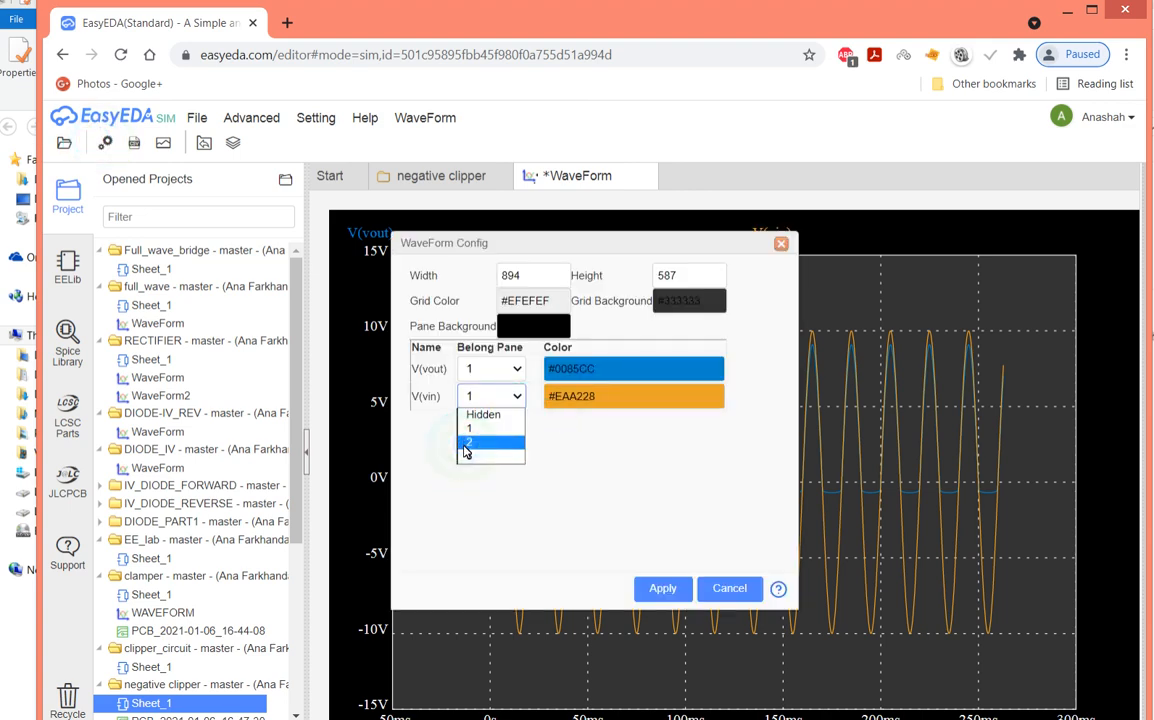
left_click(513, 370)
left_click(490, 414)
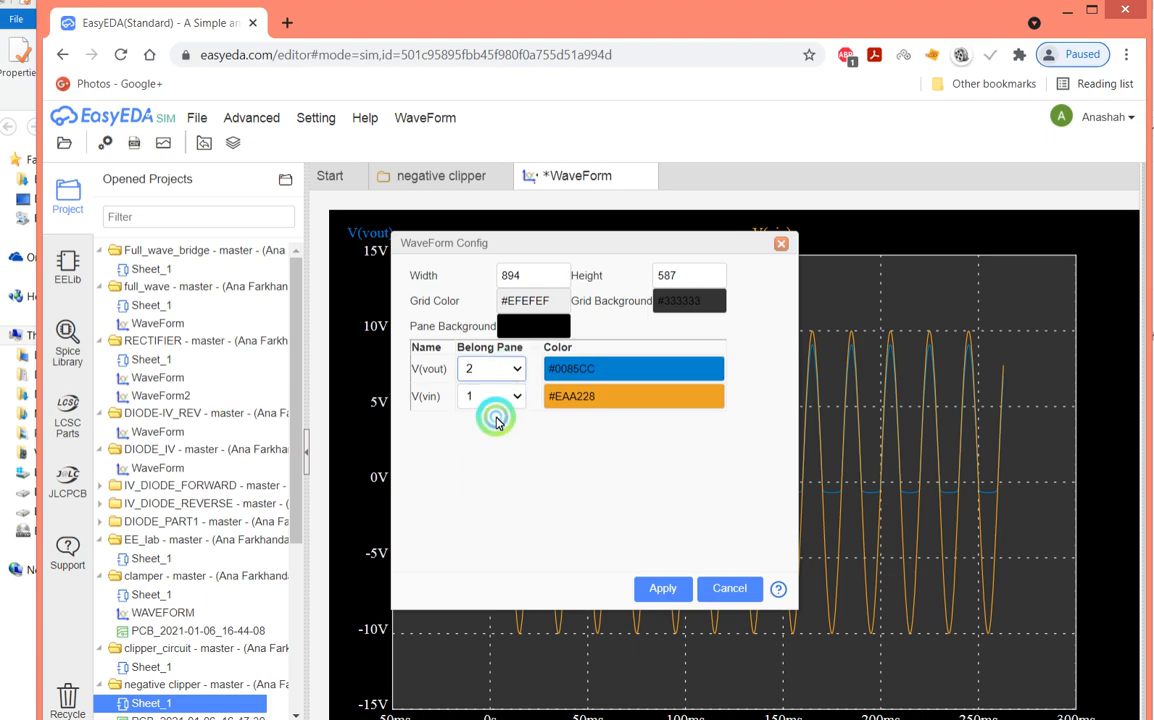
left_click(635, 588)
Zoom the V(vin) and V(vout) plots to a few cycles, from about 40 to 115 ms.
left_click(484, 353)
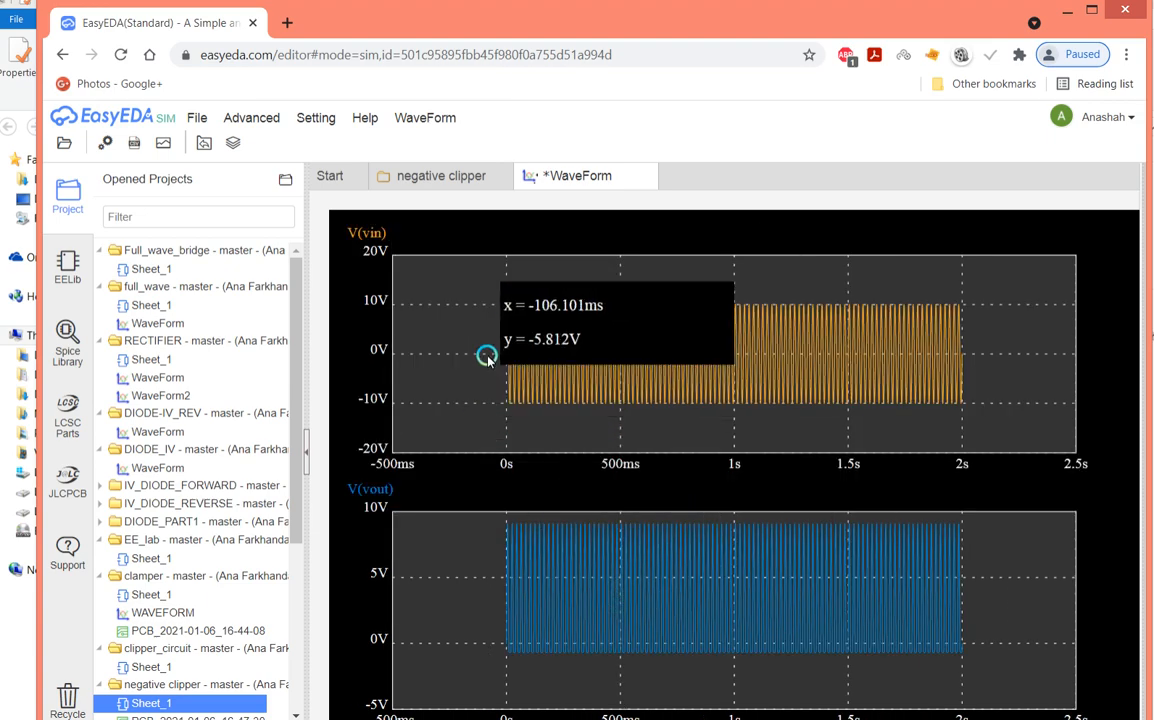
left_click_drag(487, 348, 652, 376)
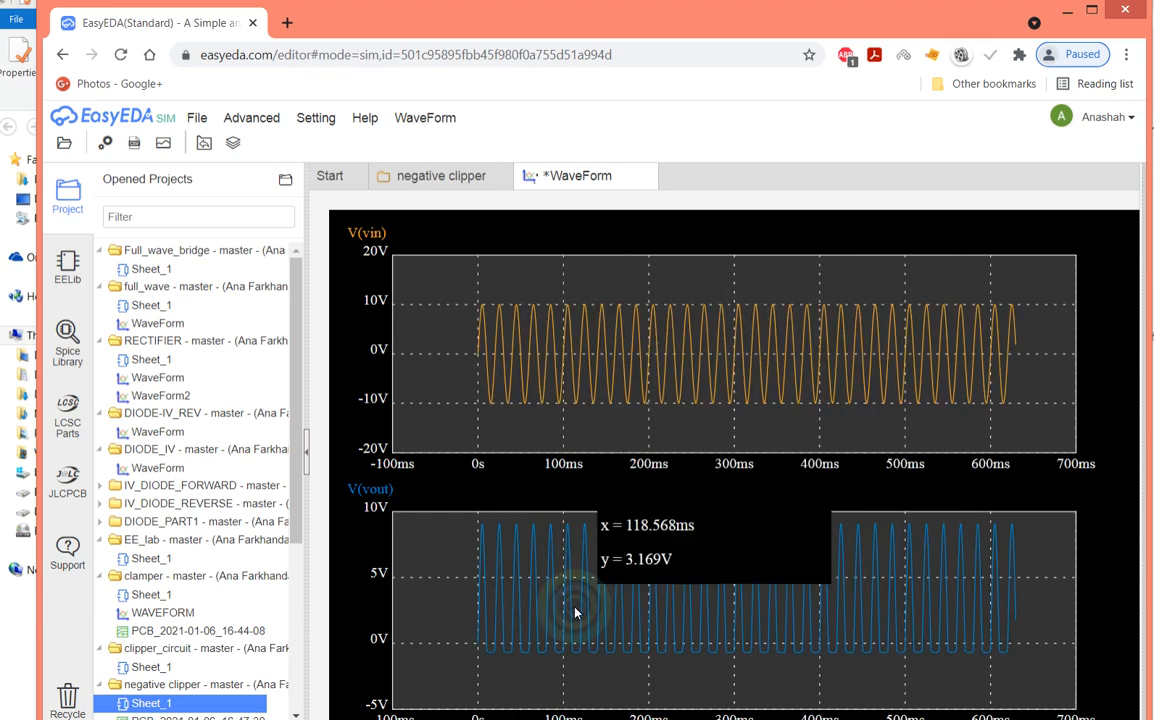
left_click_drag(512, 622, 580, 632)
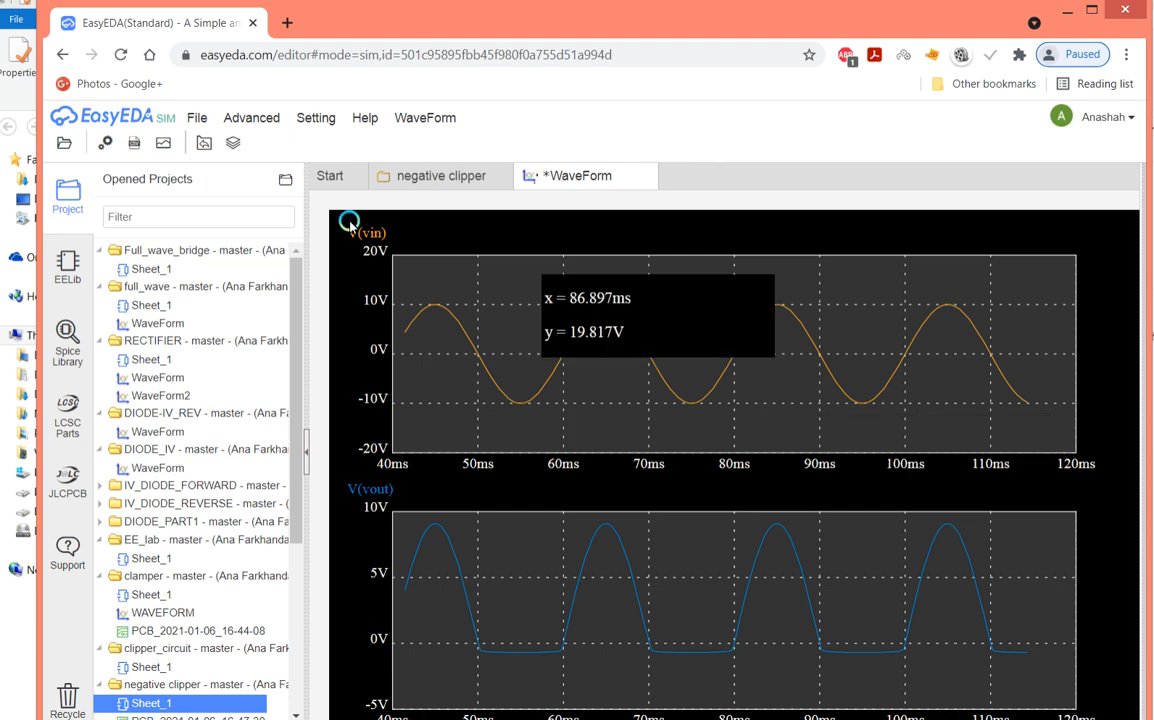
Try to save the waveform to the existing negative clipper project under the title WaveForm.
left_click(196, 117)
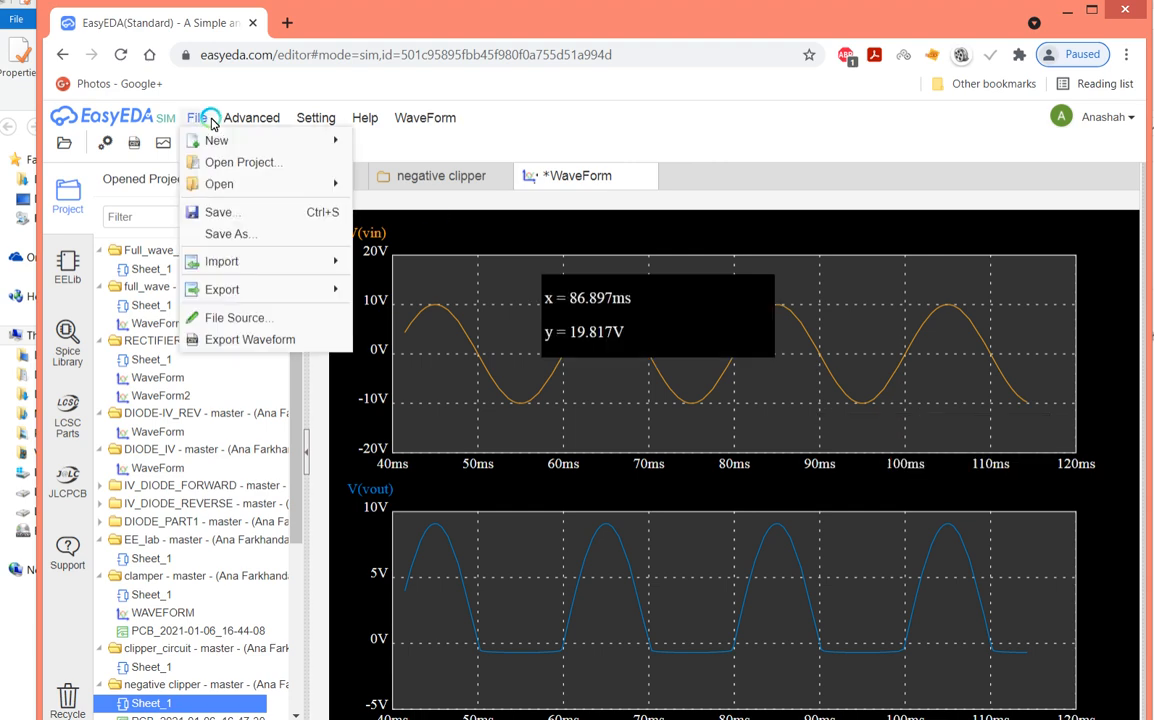
left_click(230, 233)
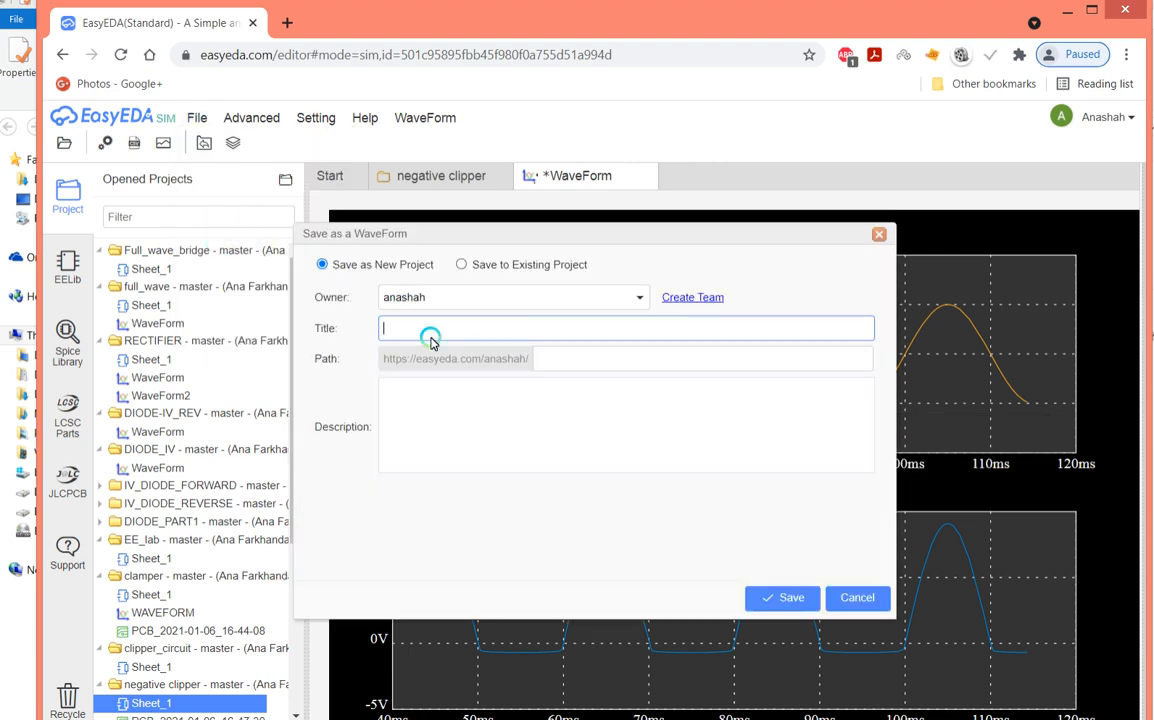
left_click(461, 265)
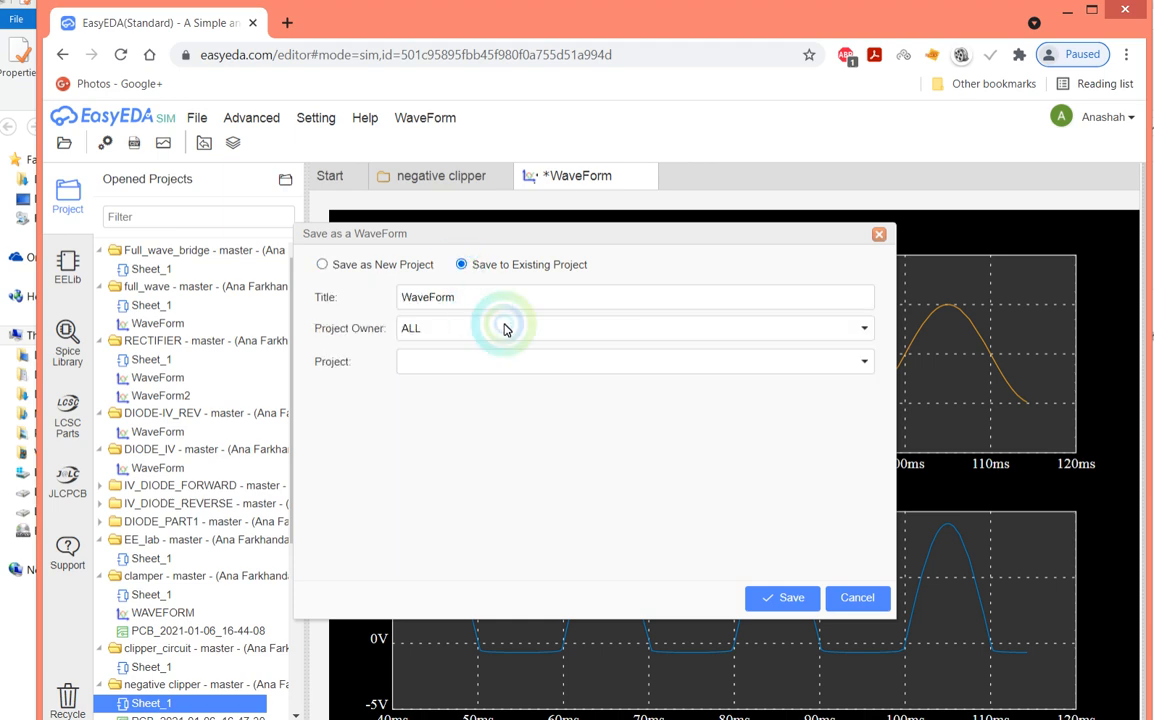
left_click(571, 336)
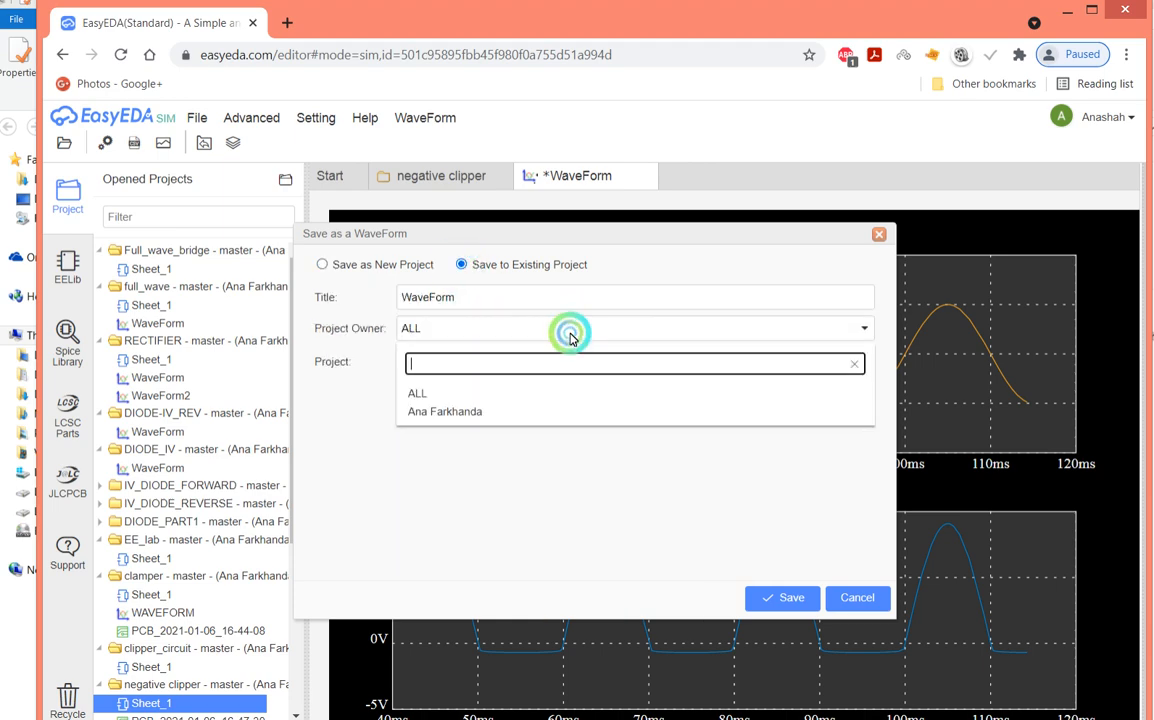
left_click(463, 404)
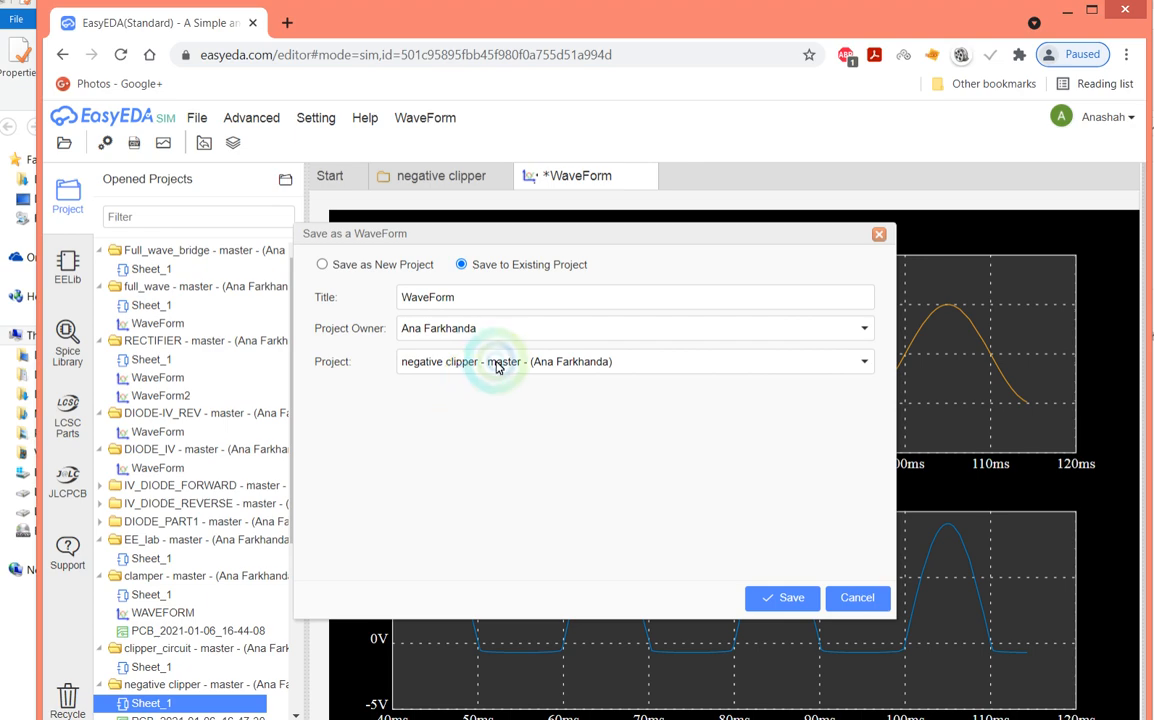
left_click(782, 603)
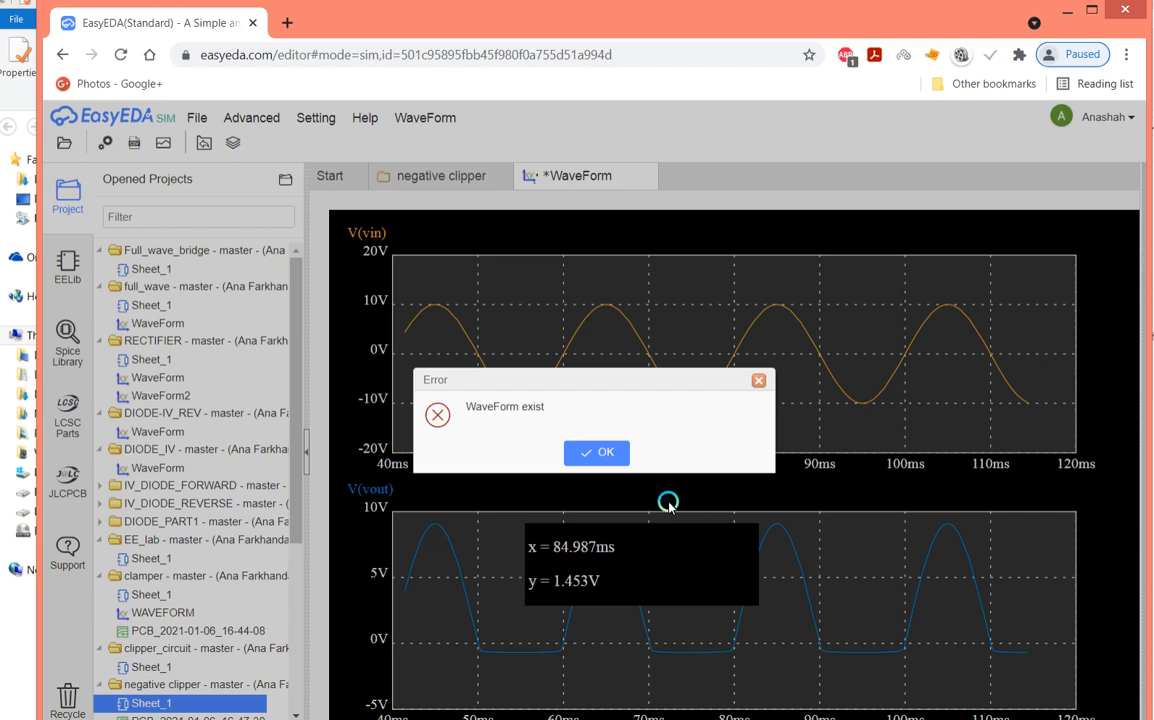
left_click(603, 453)
Save the waveform to the existing negative clipper project under the title WaveForm_1, choosing the individual project owner.
left_click(197, 117)
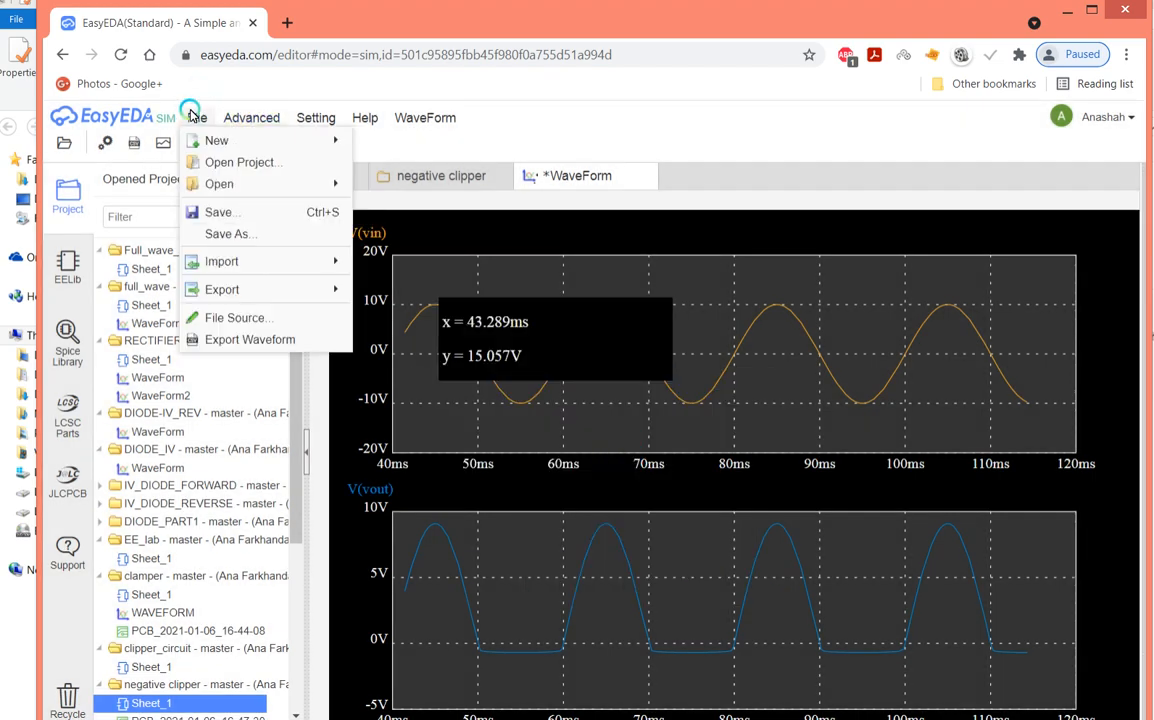
left_click(210, 230)
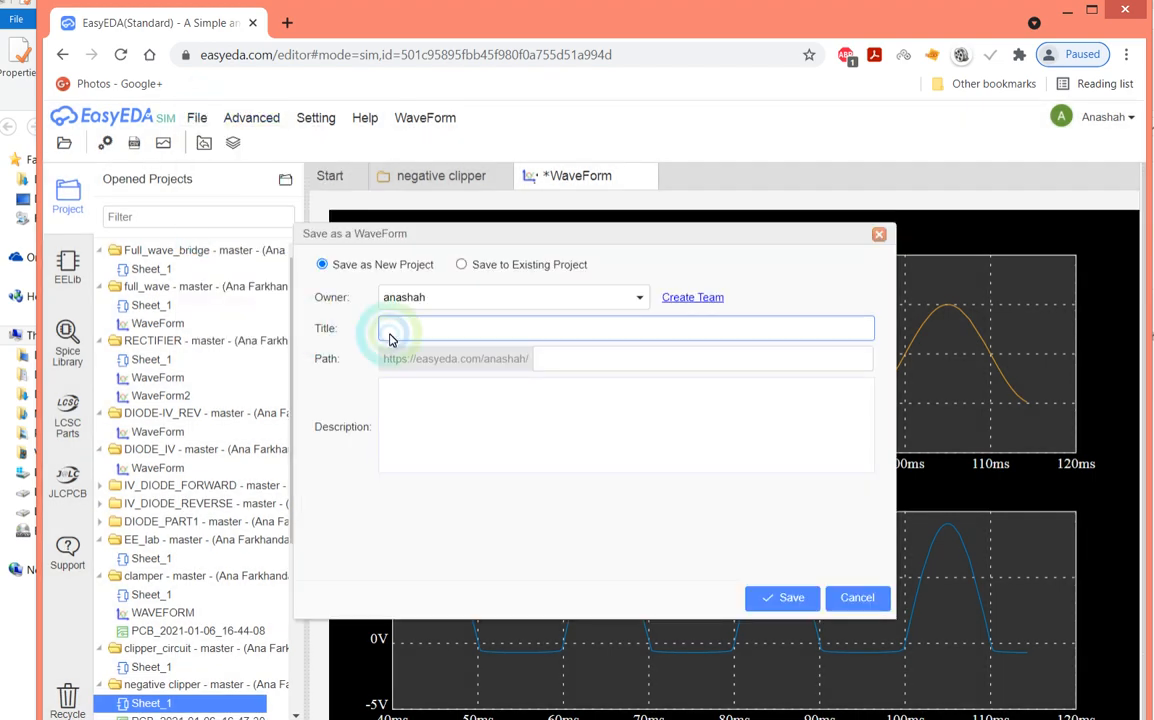
left_click(472, 265)
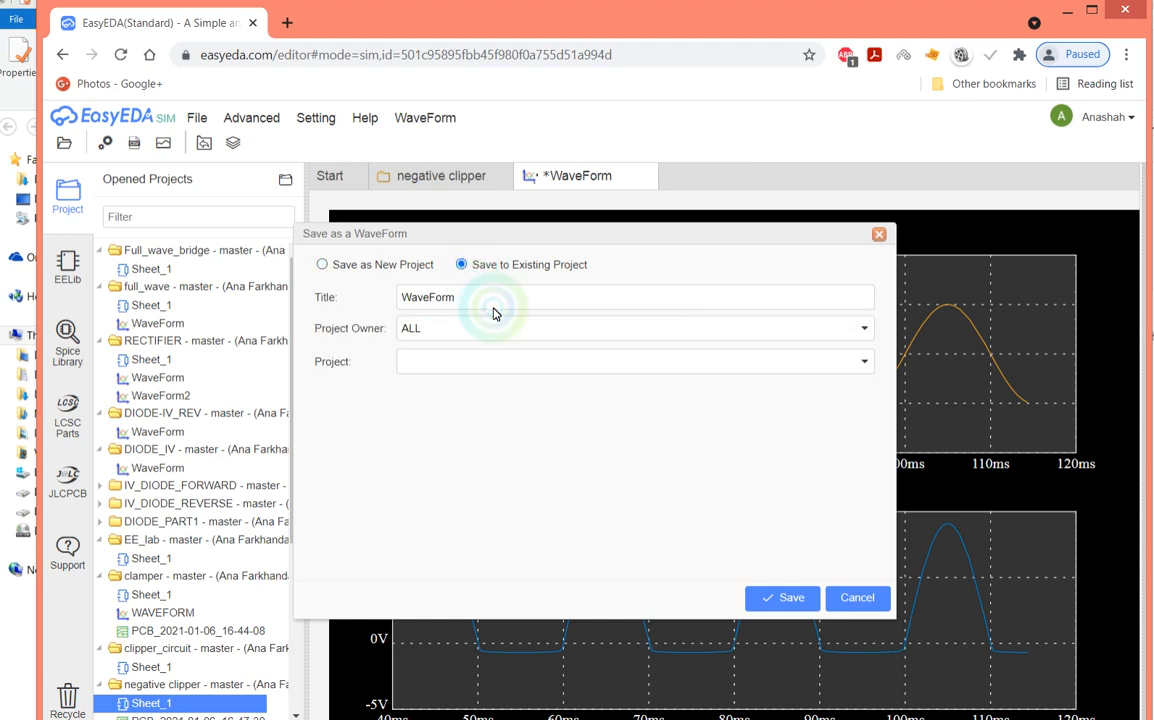
double_click(490, 304)
left_click(493, 305)
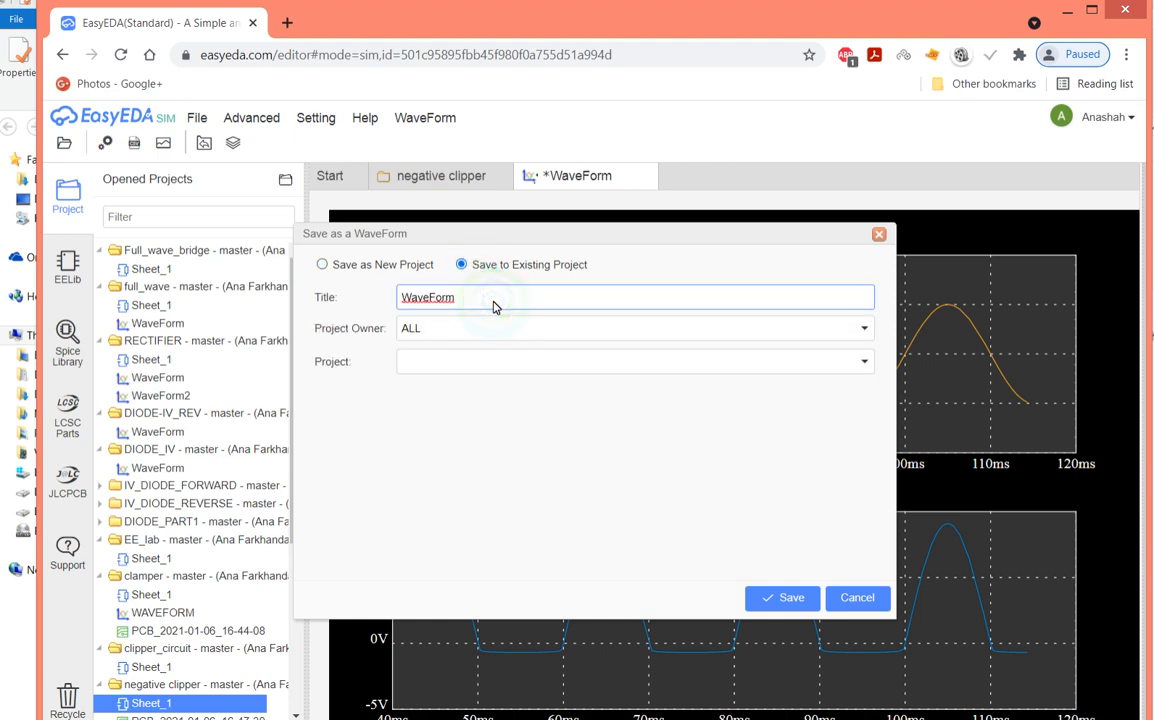
type("_1")
left_click(575, 361)
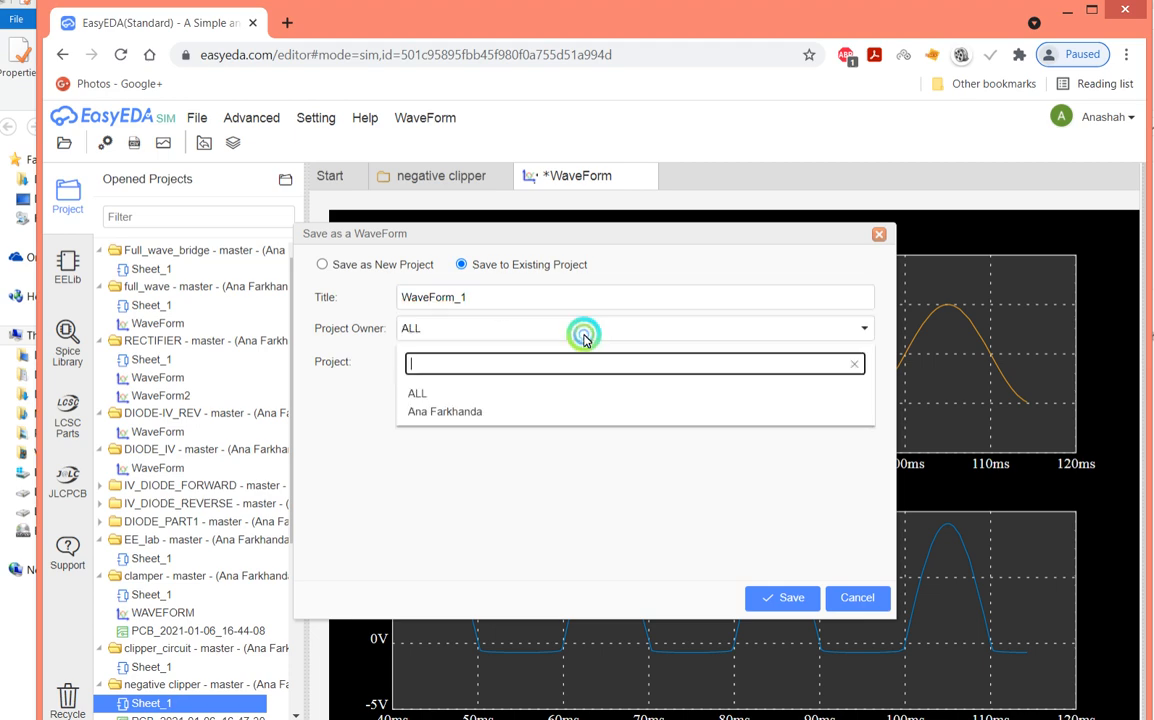
left_click(549, 412)
left_click(797, 603)
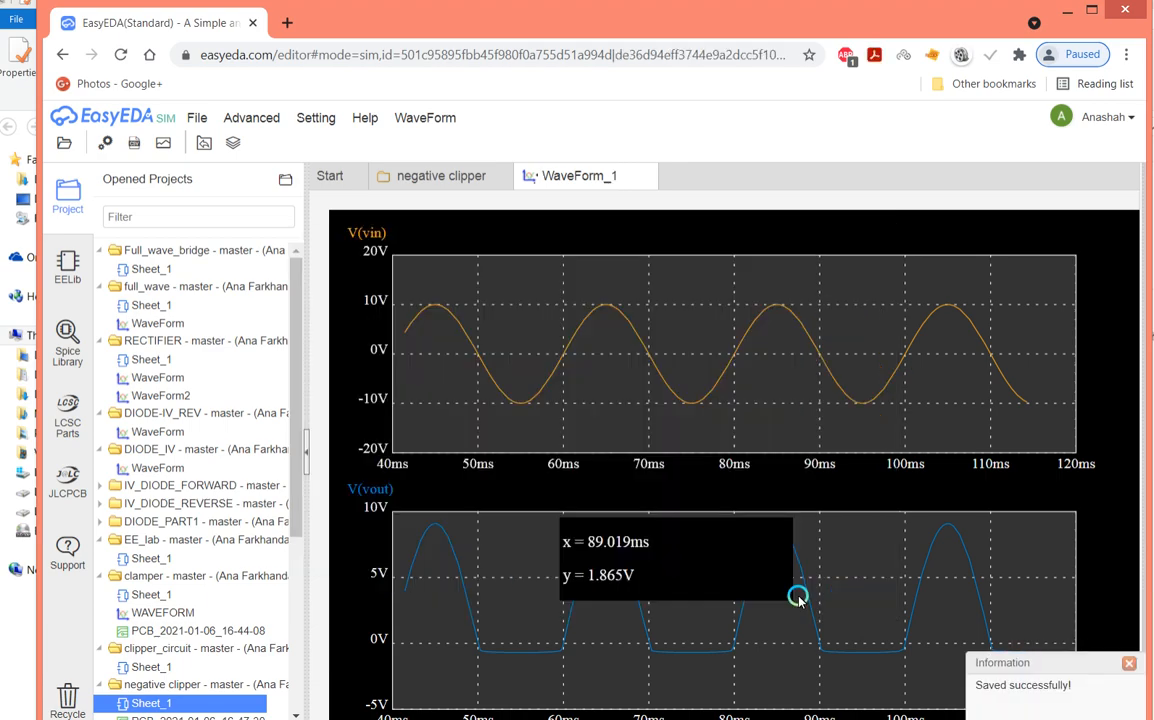
Place a DC voltage source from the library's Sources in the negative clipper schematic, beside diode D2.
left_click(472, 175)
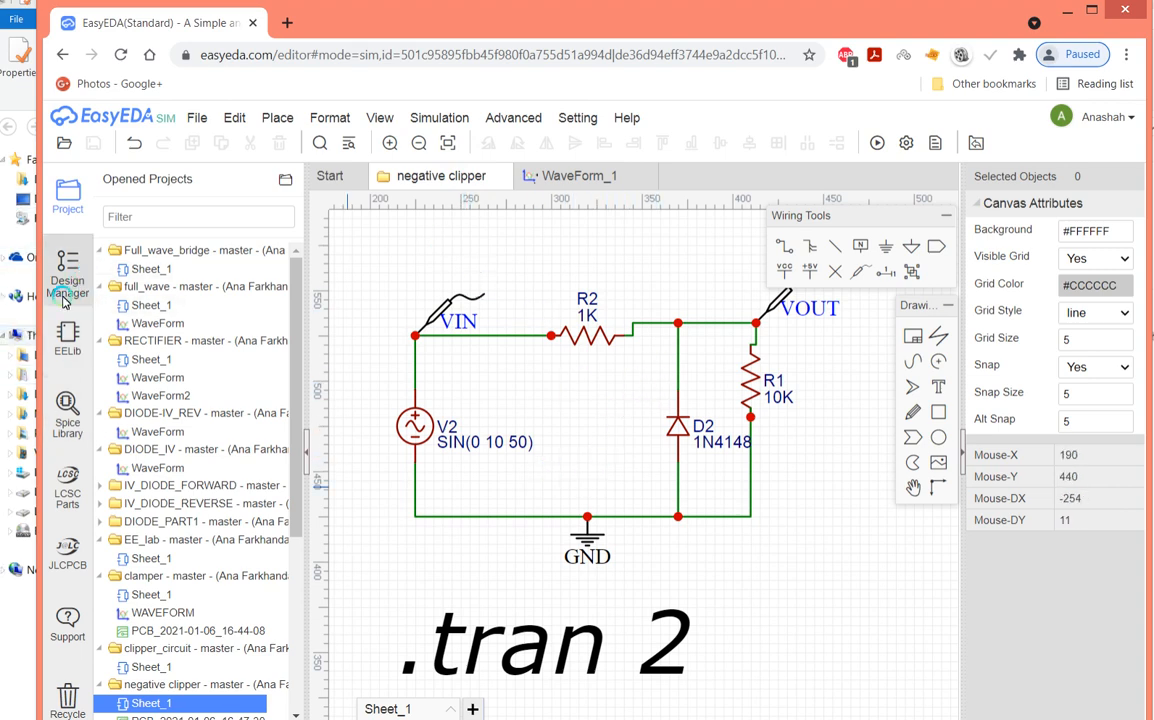
left_click(66, 345)
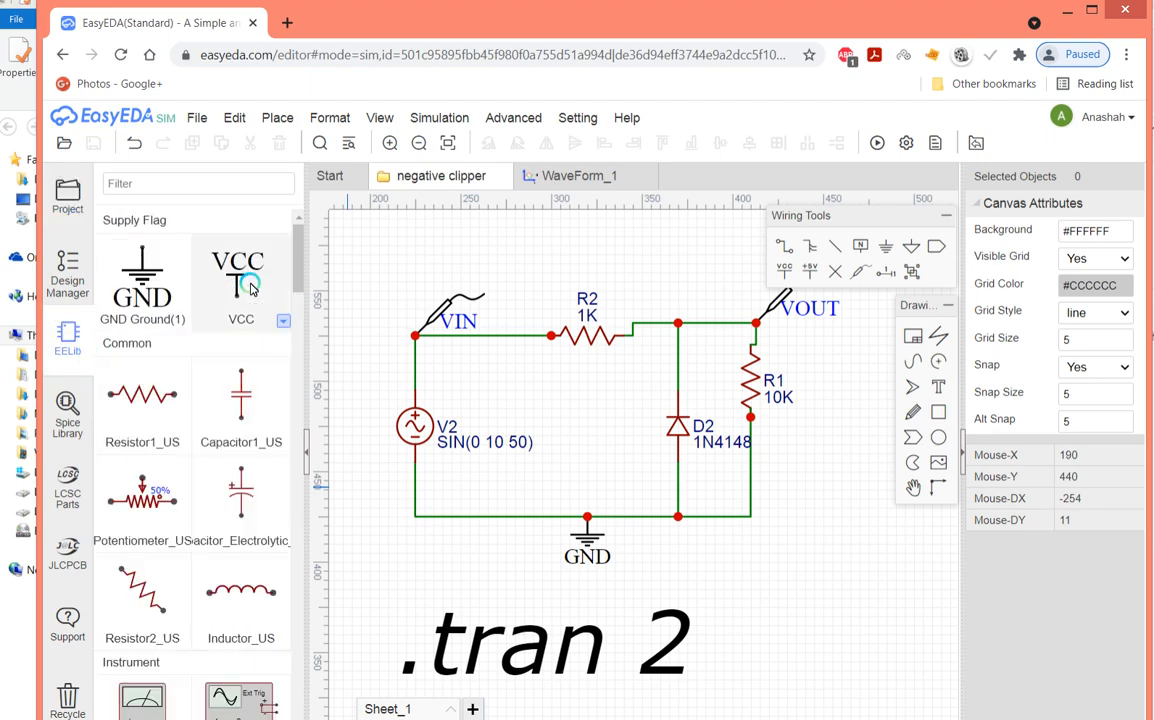
scroll(288, 303, "down", 5)
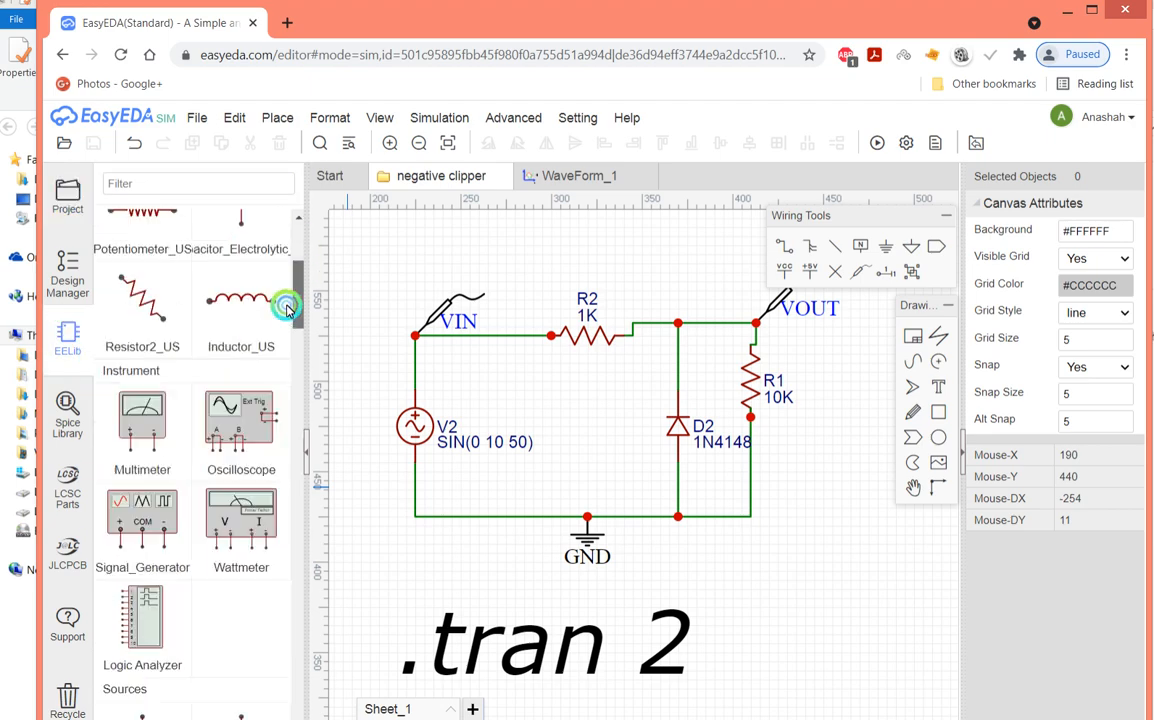
left_click(122, 553)
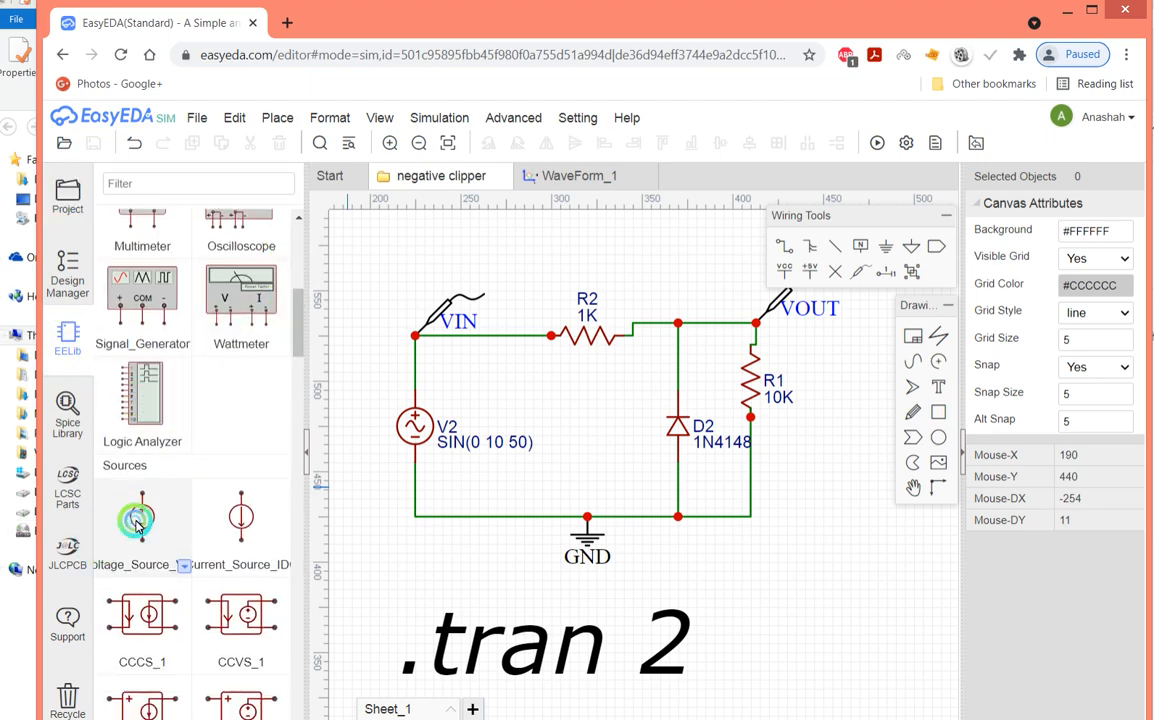
left_click(622, 450)
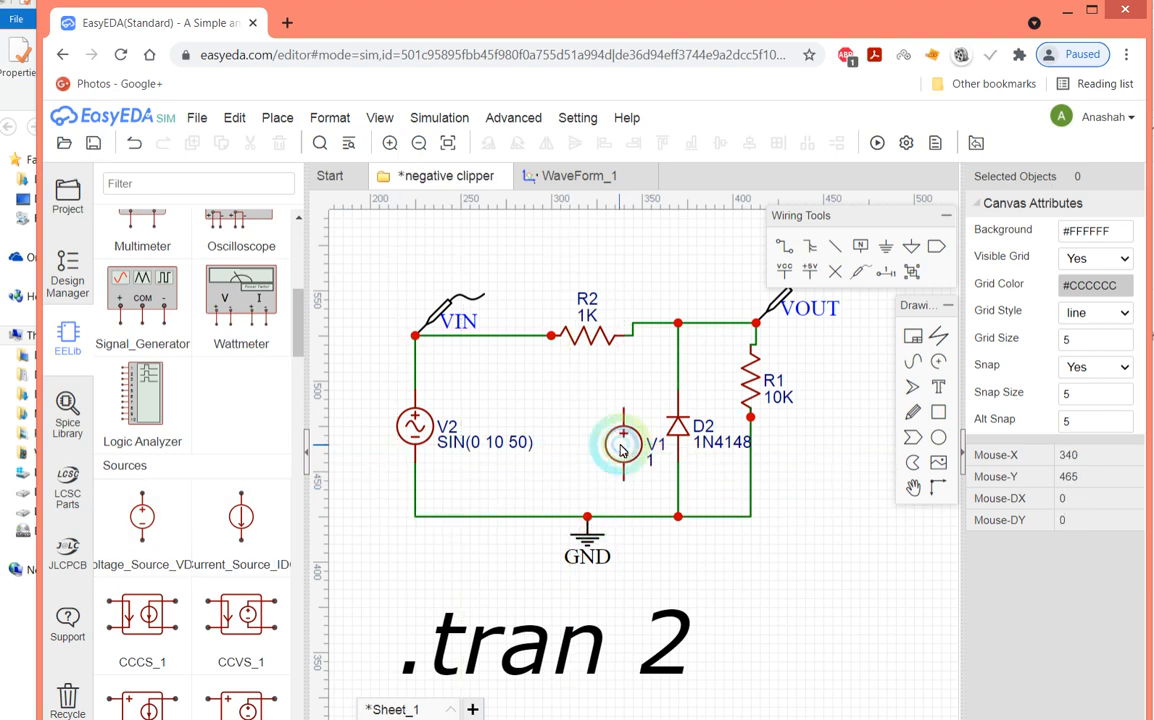
Shift diode D2 upward and delete the wires joining it to the ground line and the output line.
left_click_drag(683, 433, 670, 398)
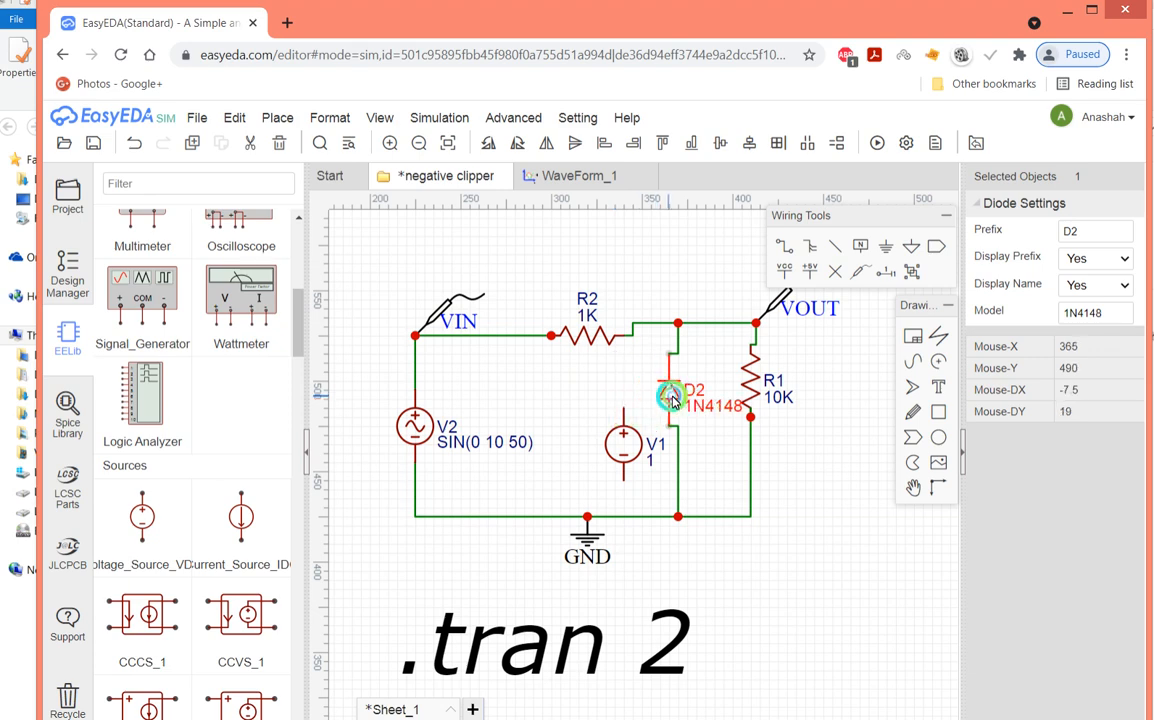
left_click(681, 473)
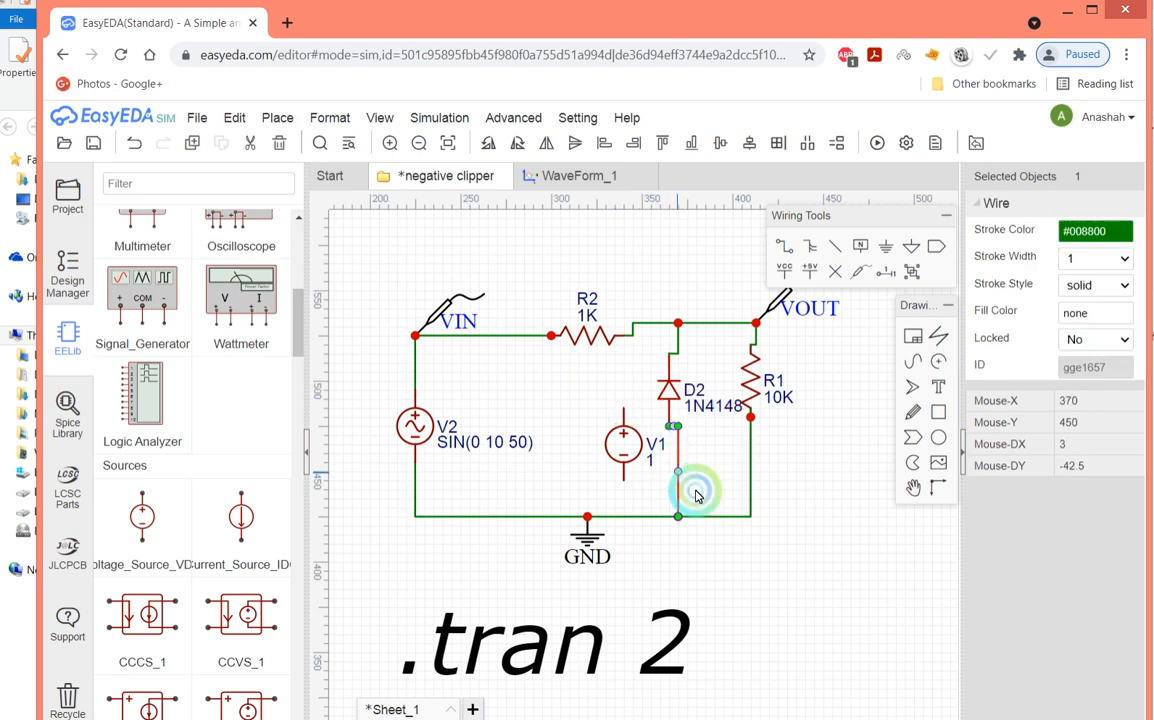
key("Delete")
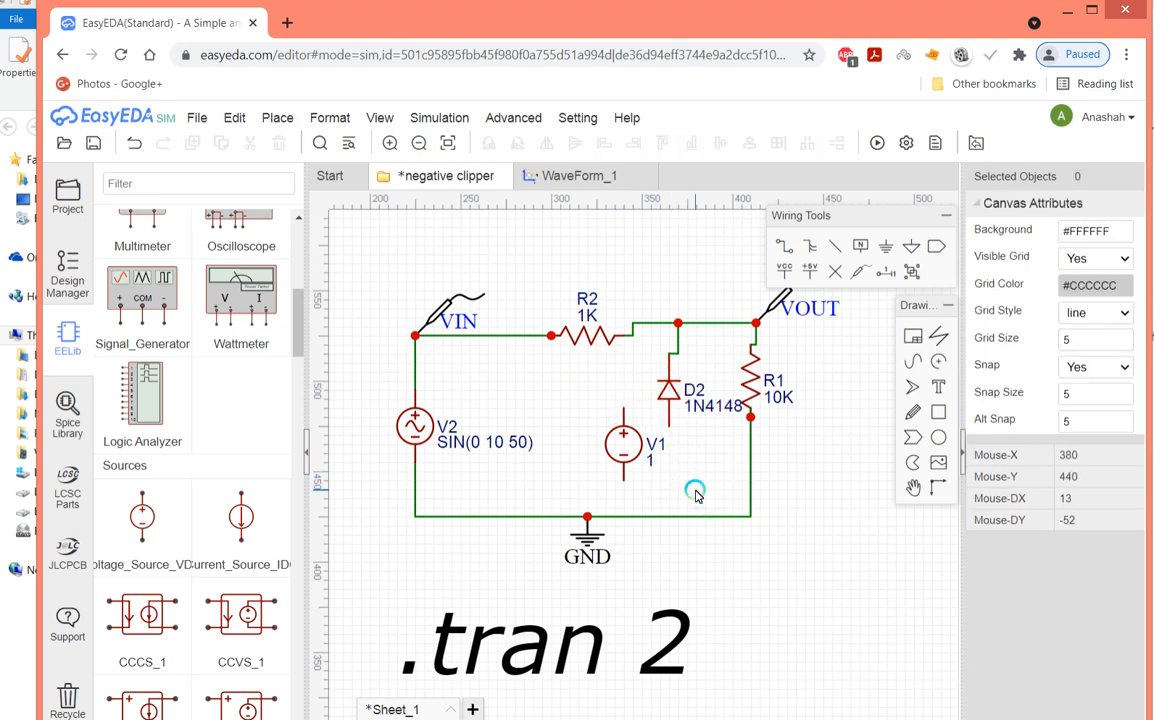
left_click(680, 351)
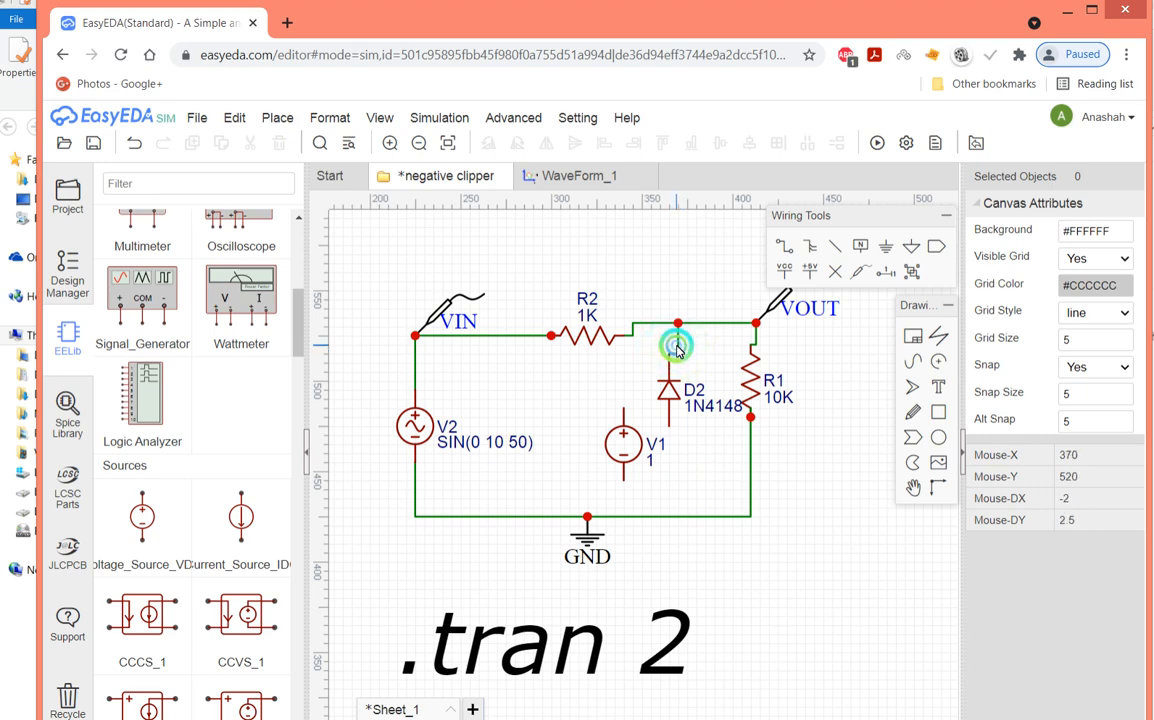
left_click(678, 342)
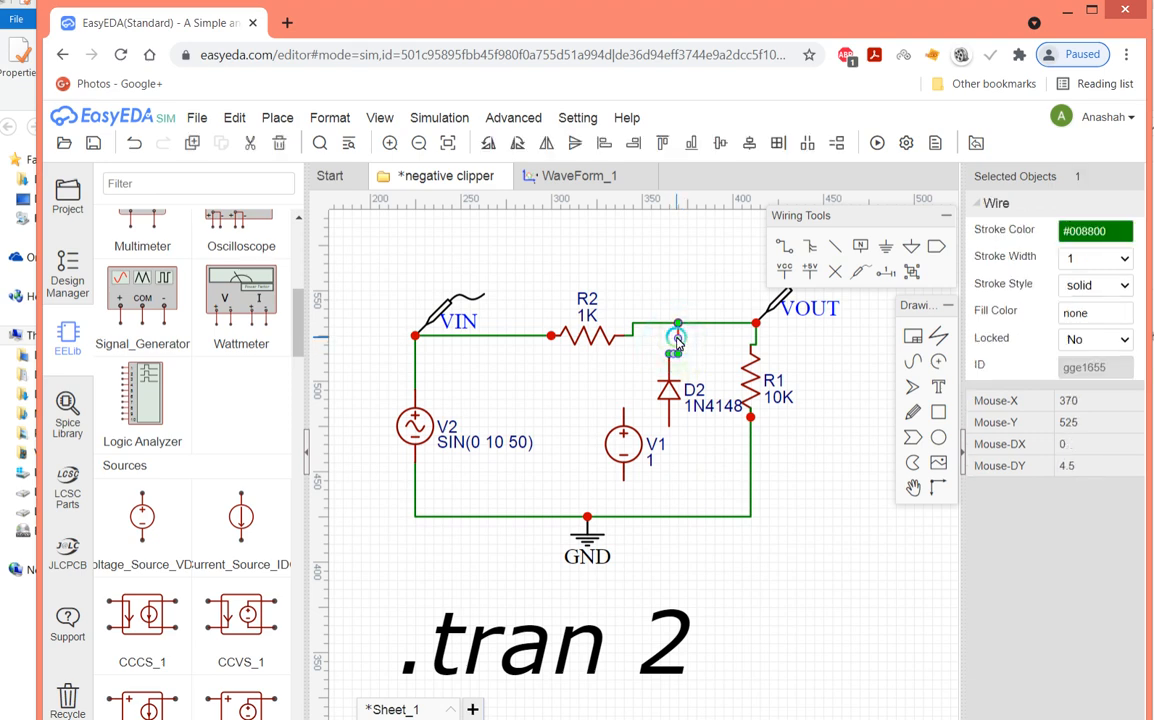
key("Delete")
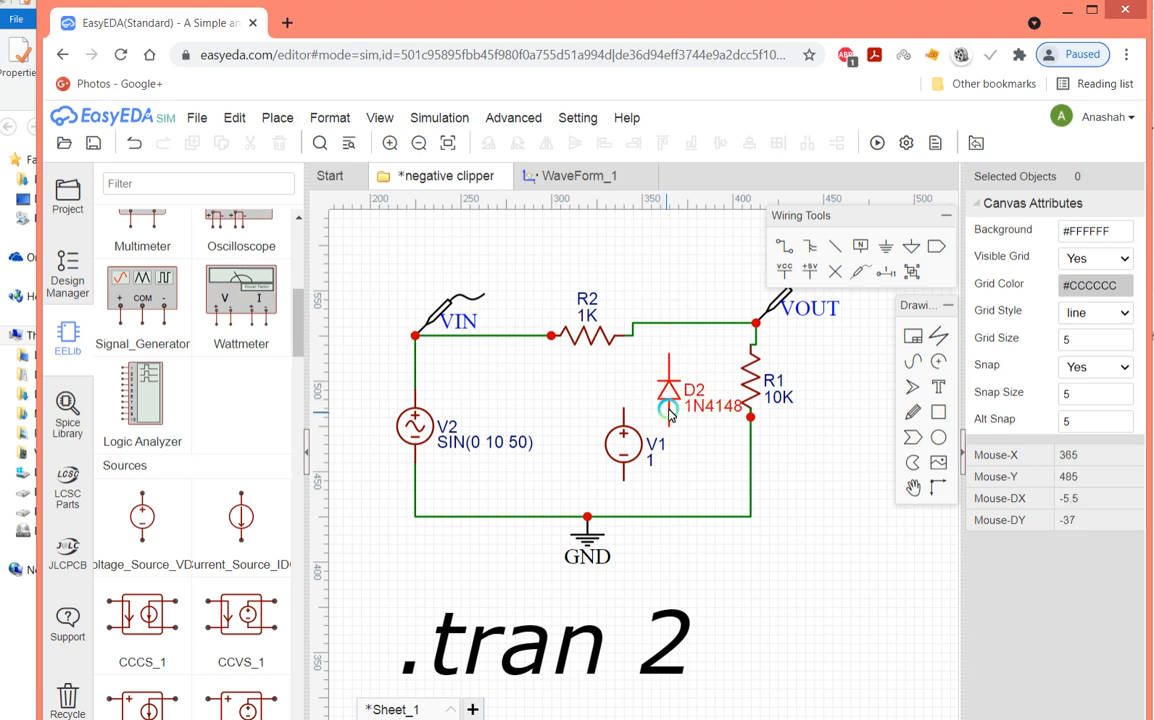
Stack D2 on top of source V1 below the output line, and wire V1's negative terminal to the ground line.
left_click_drag(669, 411, 669, 378)
left_click_drag(615, 453, 681, 468)
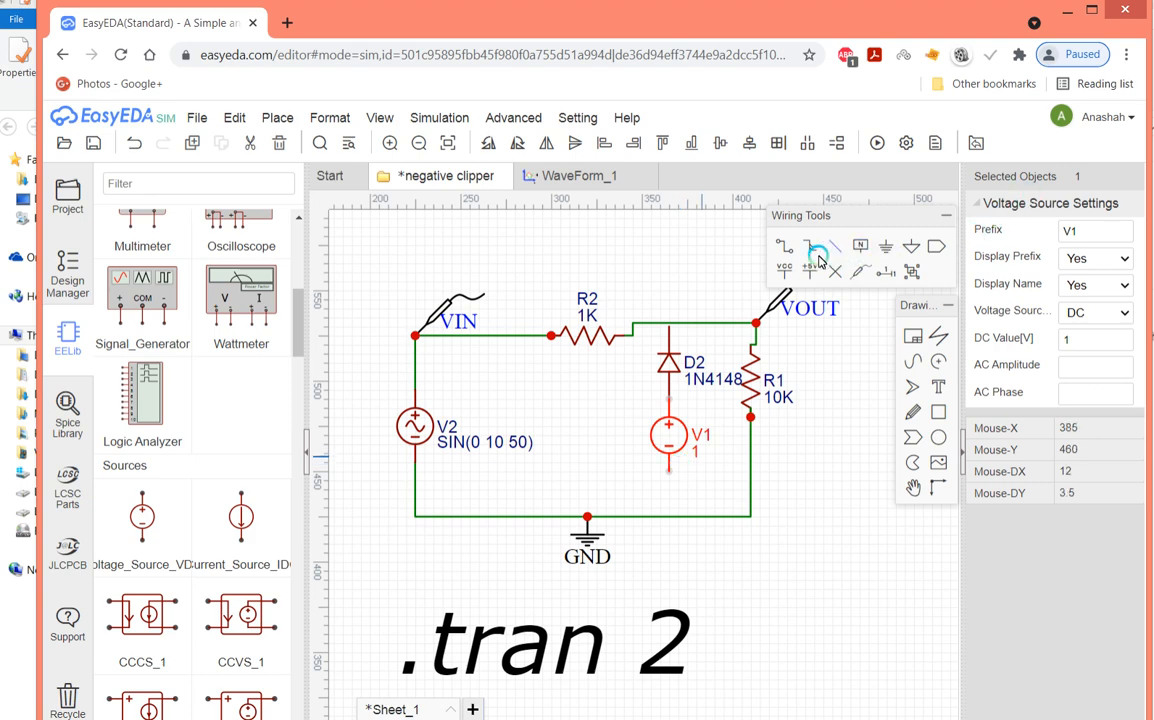
left_click(784, 248)
left_click(657, 481)
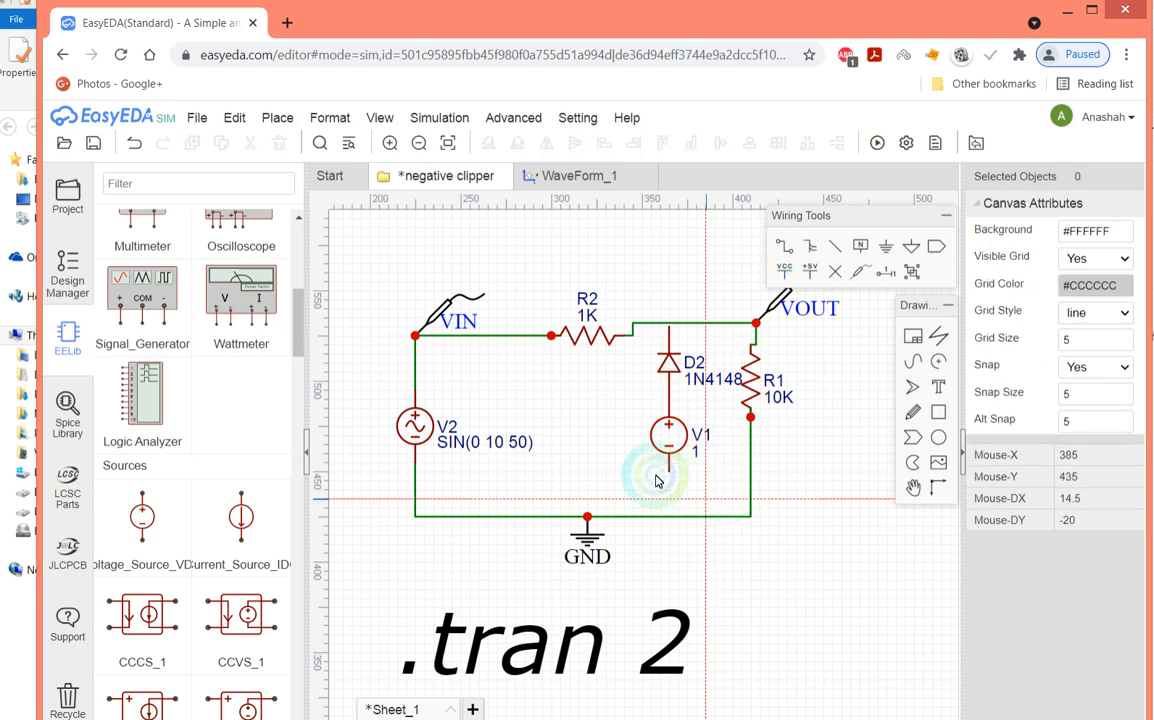
left_click(662, 523)
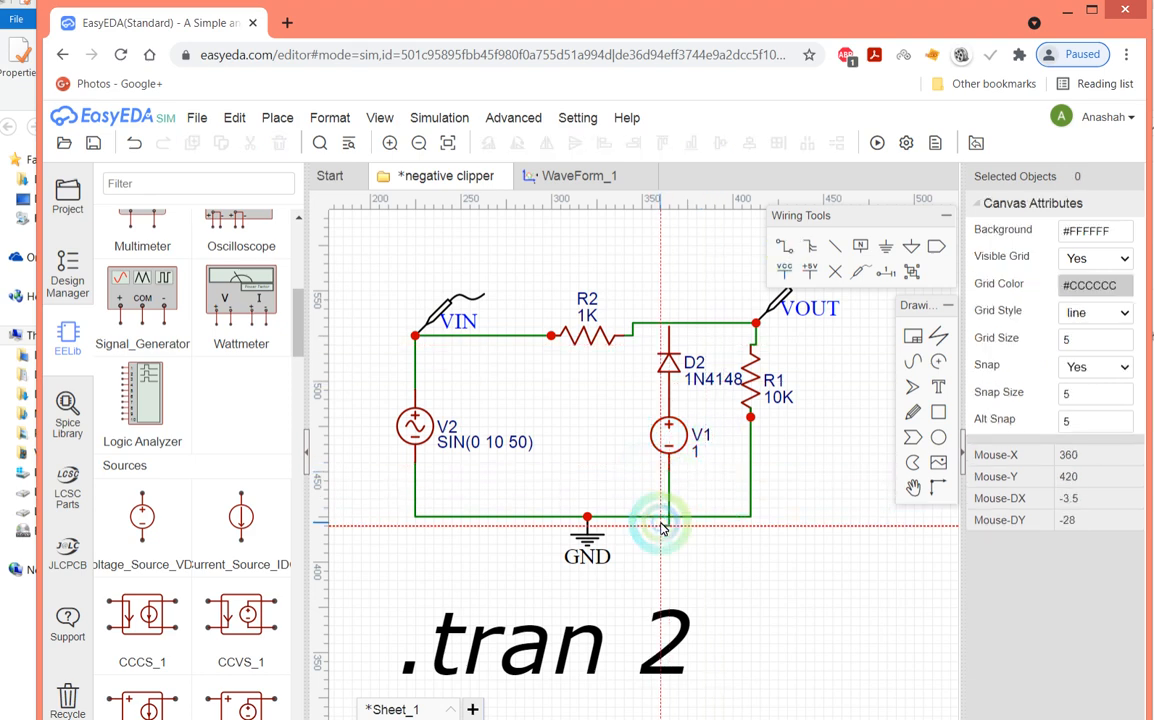
left_click(669, 517)
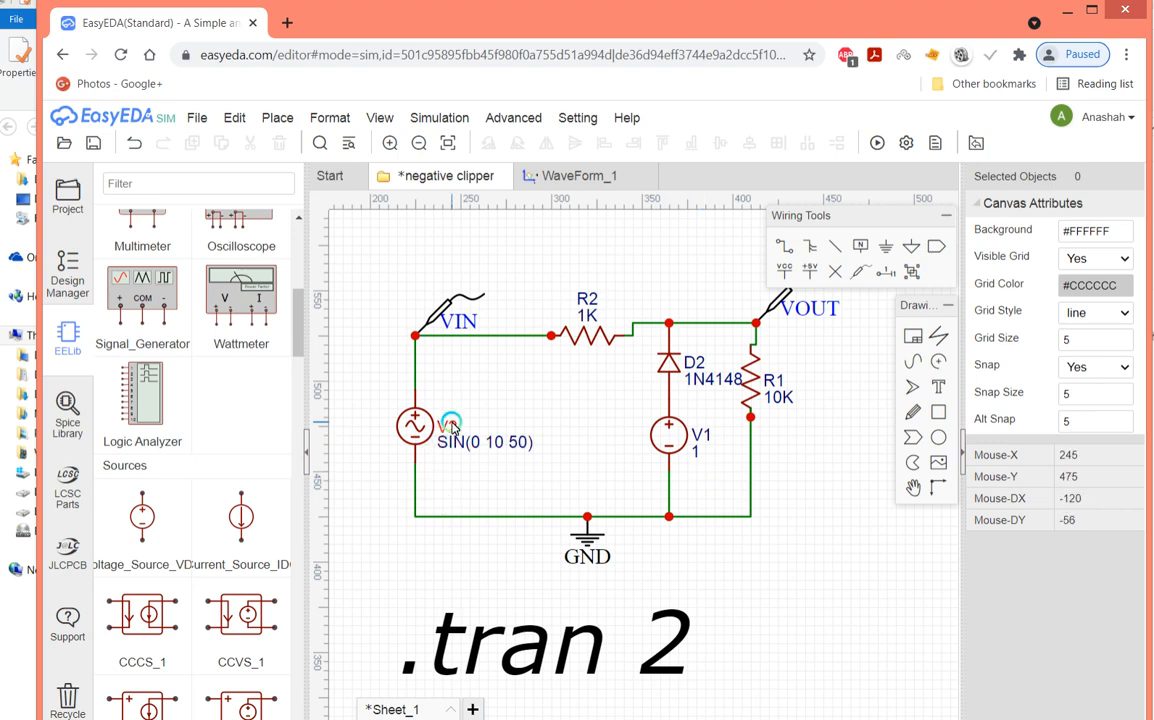
Save the biased clipper schematic and run its simulation.
left_click(200, 118)
left_click(210, 212)
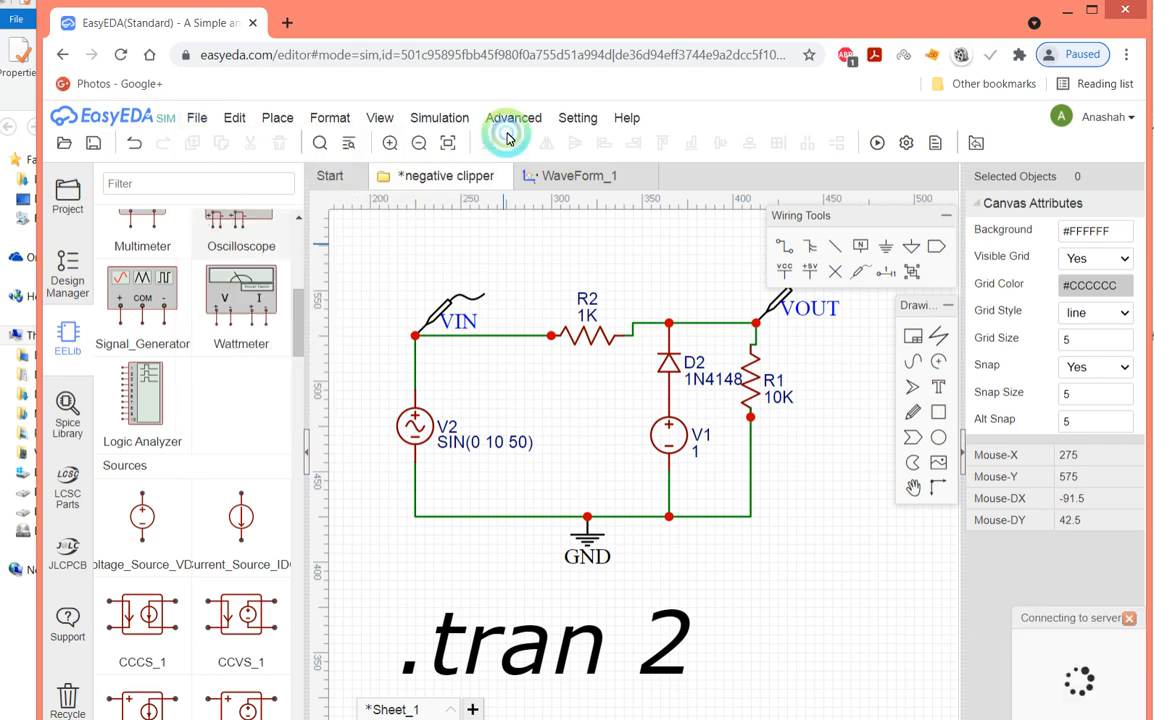
left_click(507, 122)
mouse_move(443, 118)
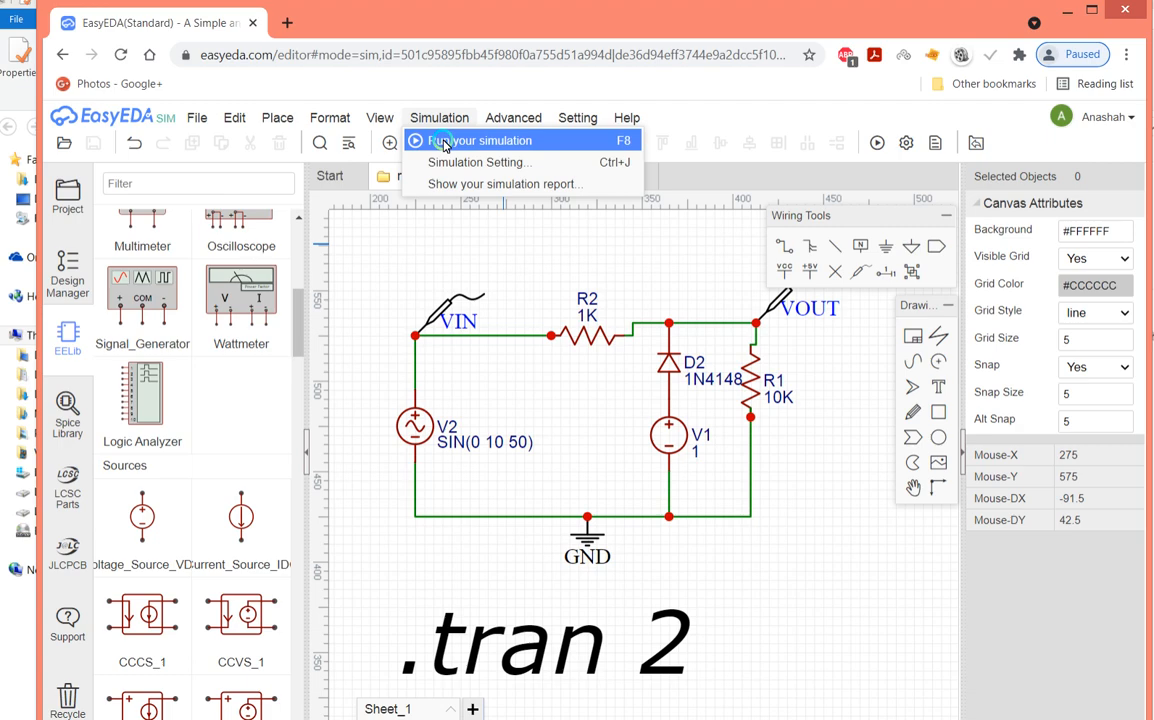
left_click(443, 141)
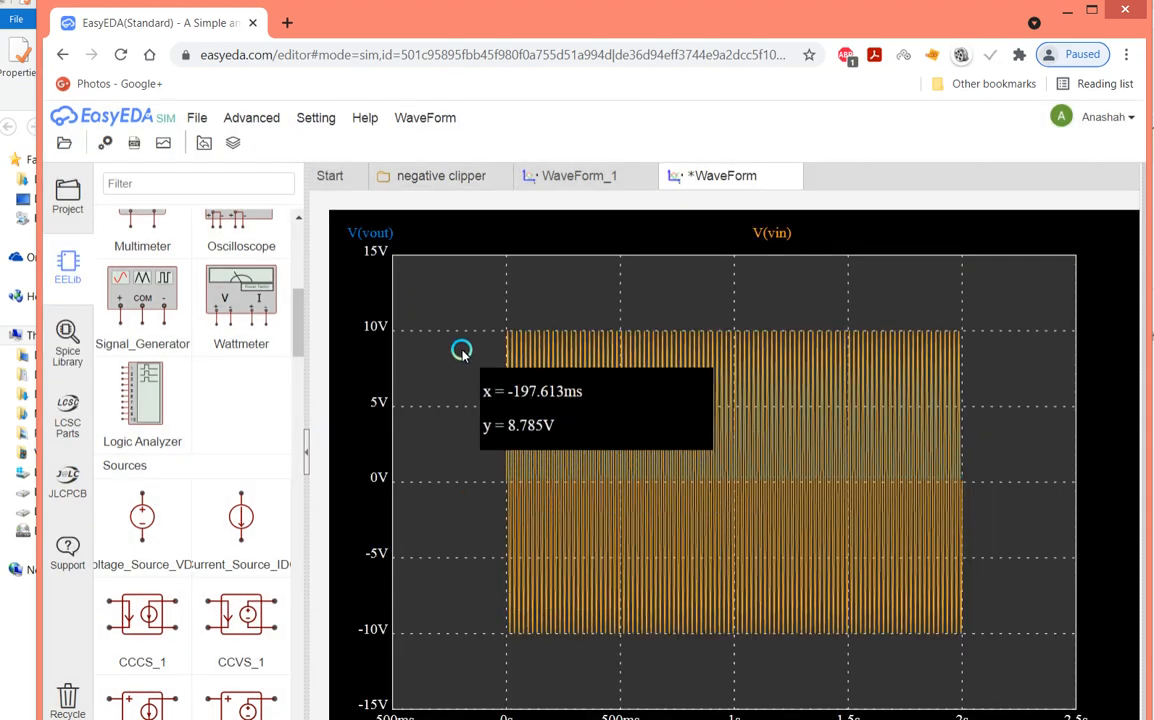
Zoom the overlaid V(vin) and V(vout) plot to the first three cycles, from 0 to about 55 ms.
scroll(713, 541, "up", 3)
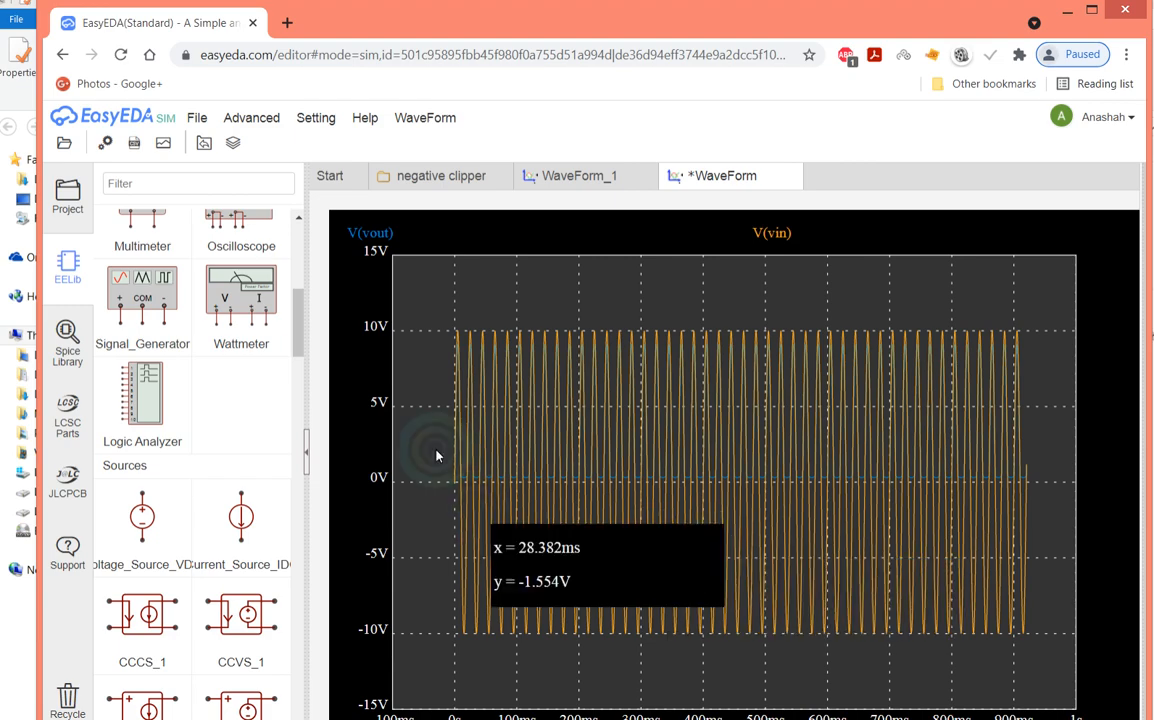
scroll(675, 508, "up", 3)
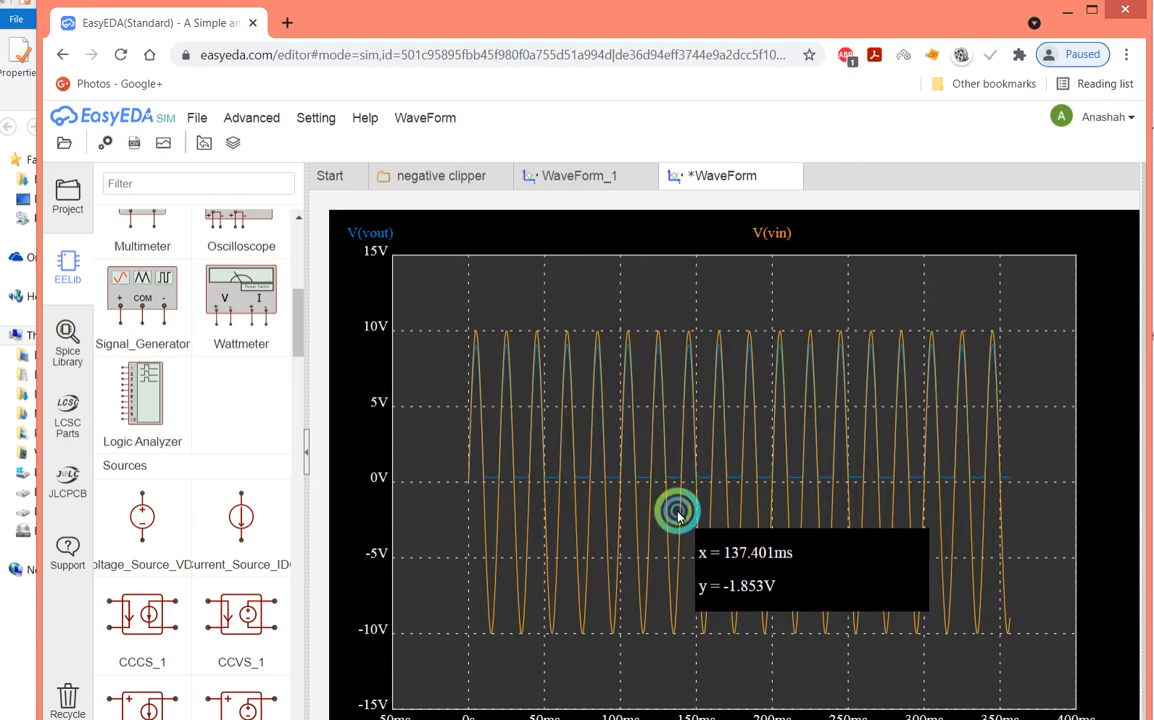
mouse_move(456, 385)
left_mouse_down()
mouse_move(528, 510)
mouse_move(551, 510)
left_mouse_up()
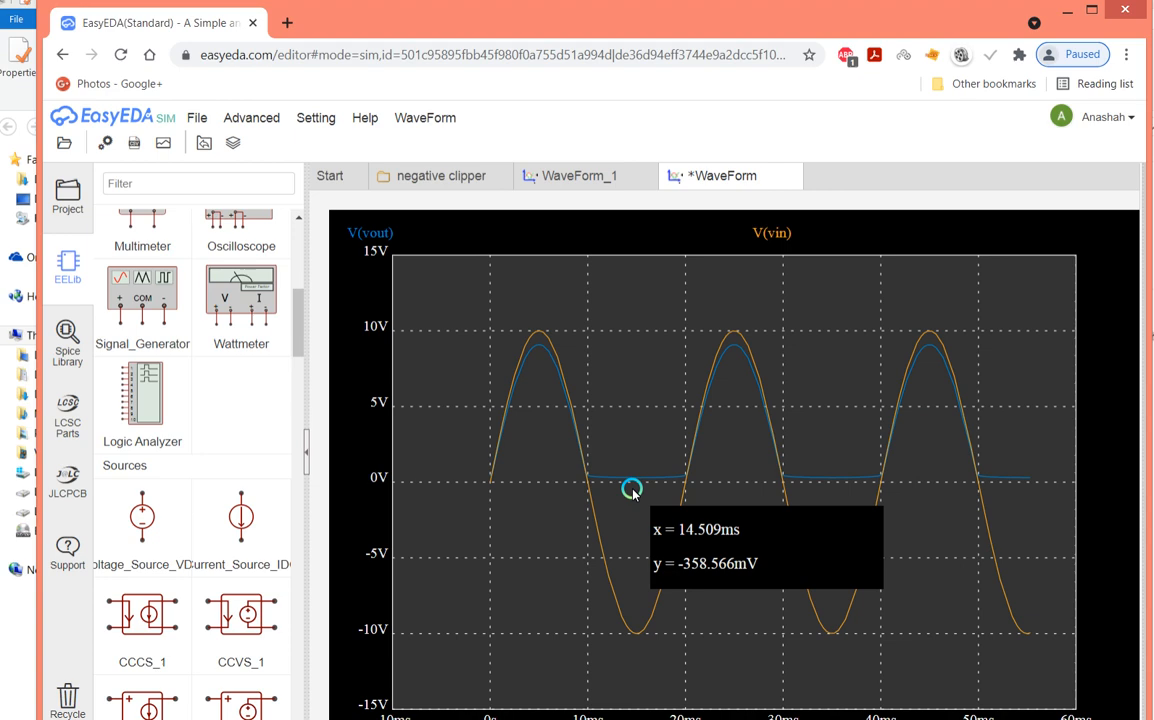
left_click(425, 117)
left_click(410, 180)
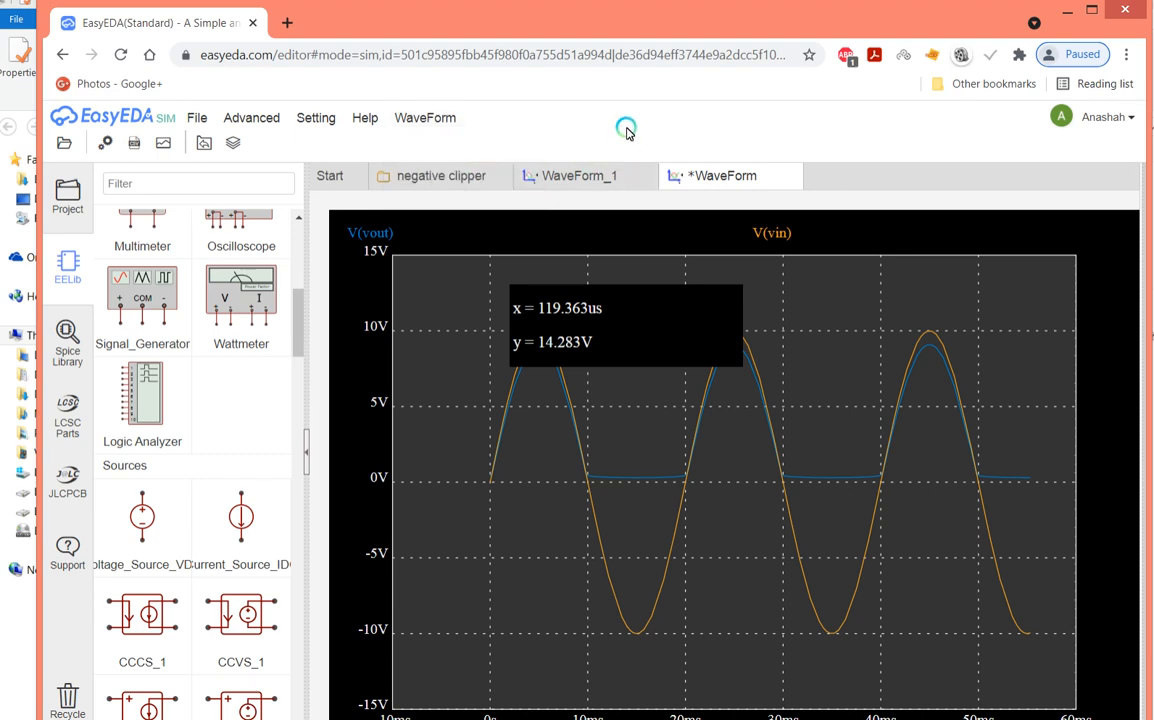
Set the value of DC source V1 in the negative clipper schematic to 3.
left_click(458, 175)
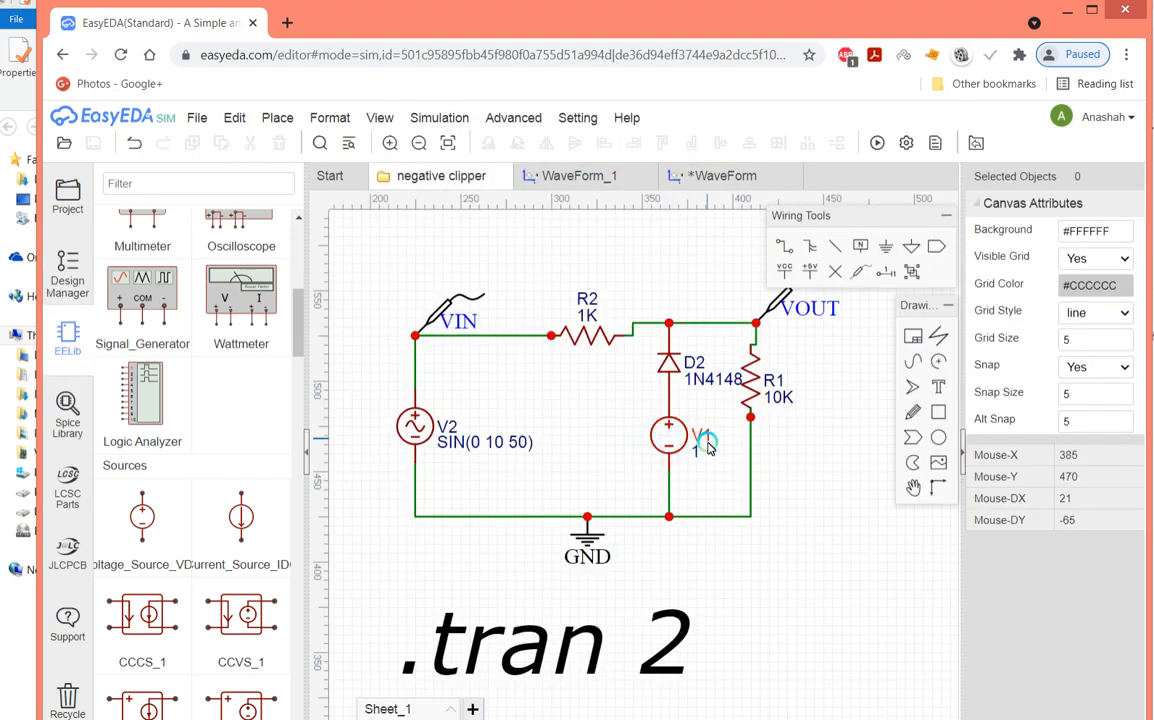
double_click(698, 449)
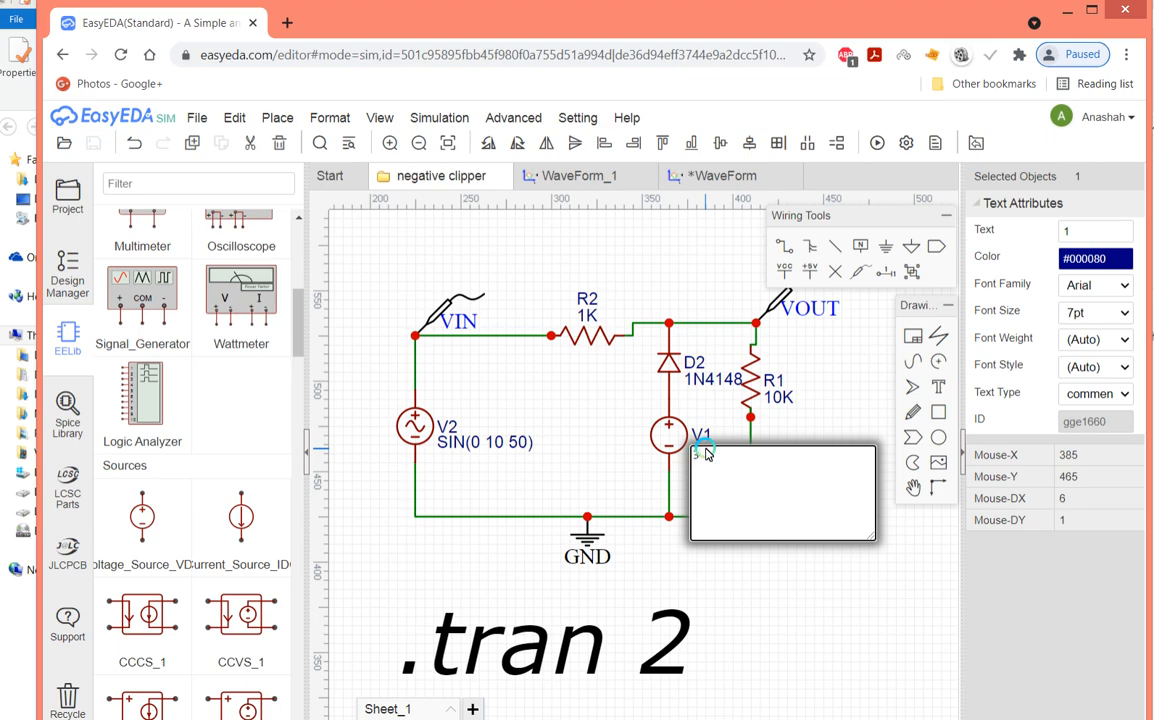
left_click(791, 583)
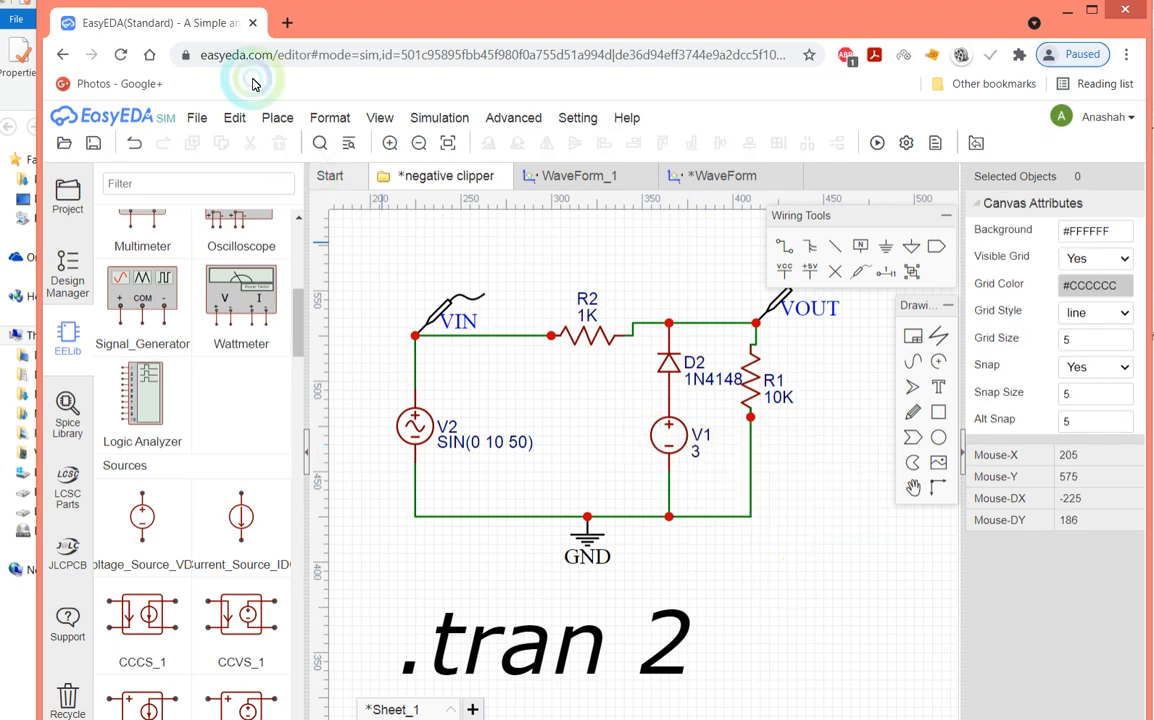
Save the schematic with the changed bias voltage and rerun the simulation.
left_click(278, 118)
left_click(197, 118)
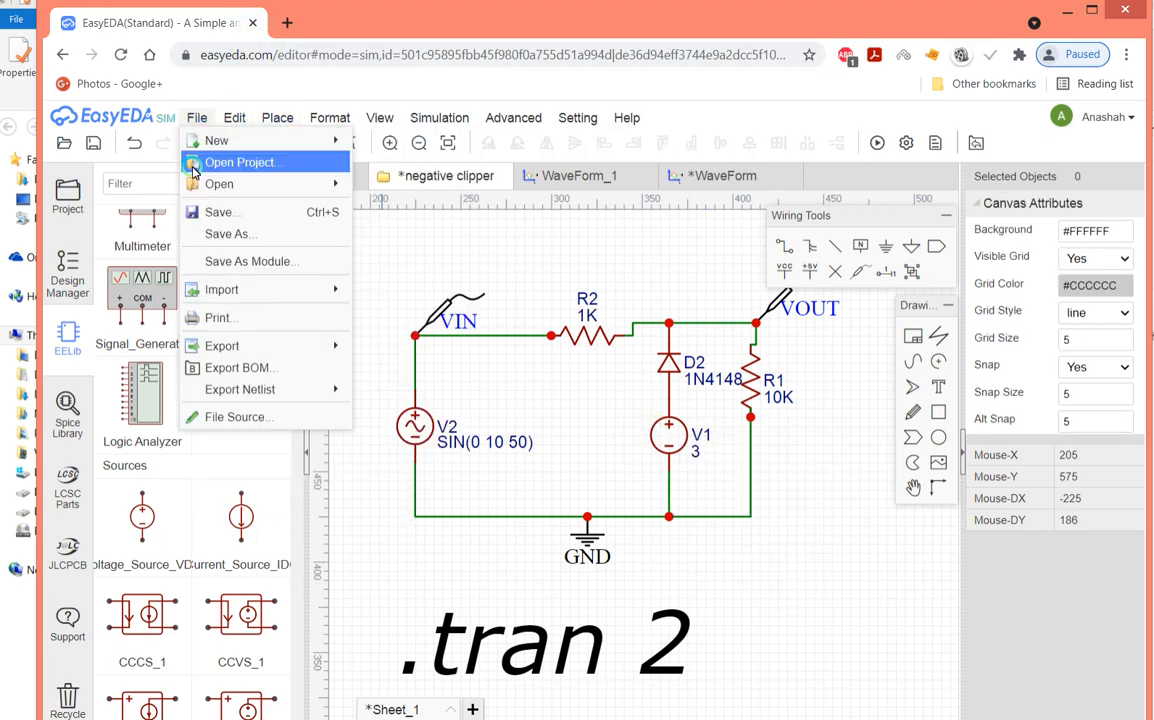
left_click(212, 213)
left_click(432, 120)
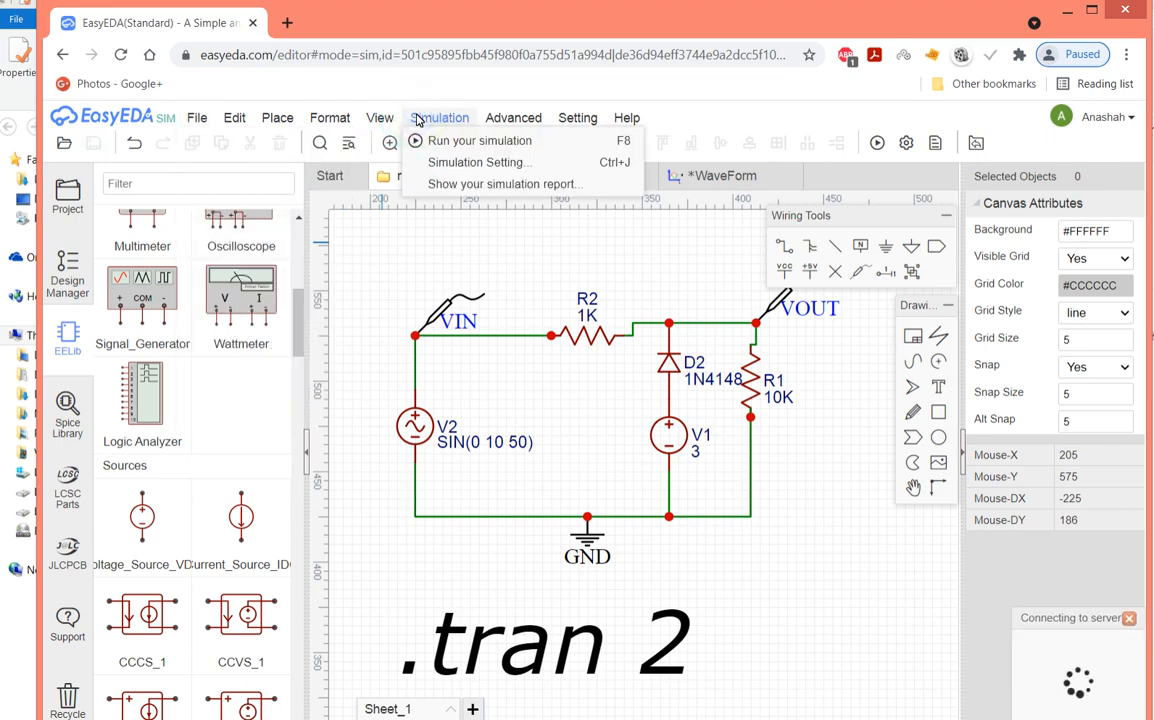
left_click(445, 141)
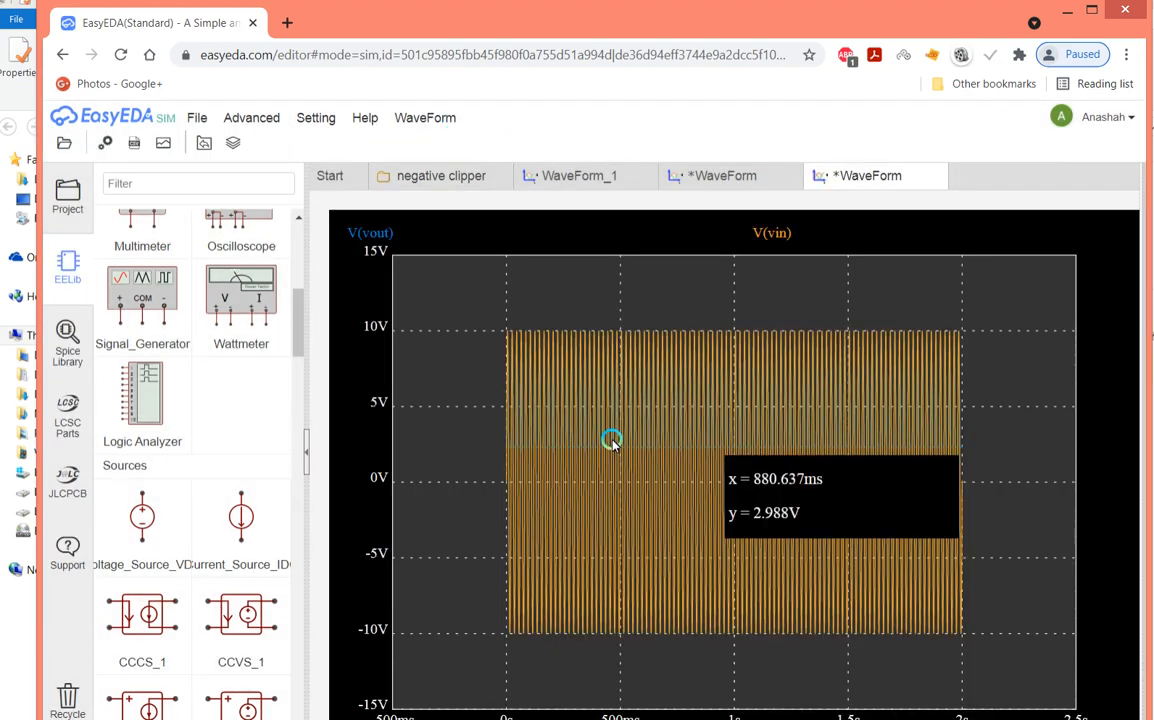
Zoom in on the overlaid V(vin) and V(vout) plot to inspect the clipping level over the first cycles.
left_click_drag(483, 385, 683, 540)
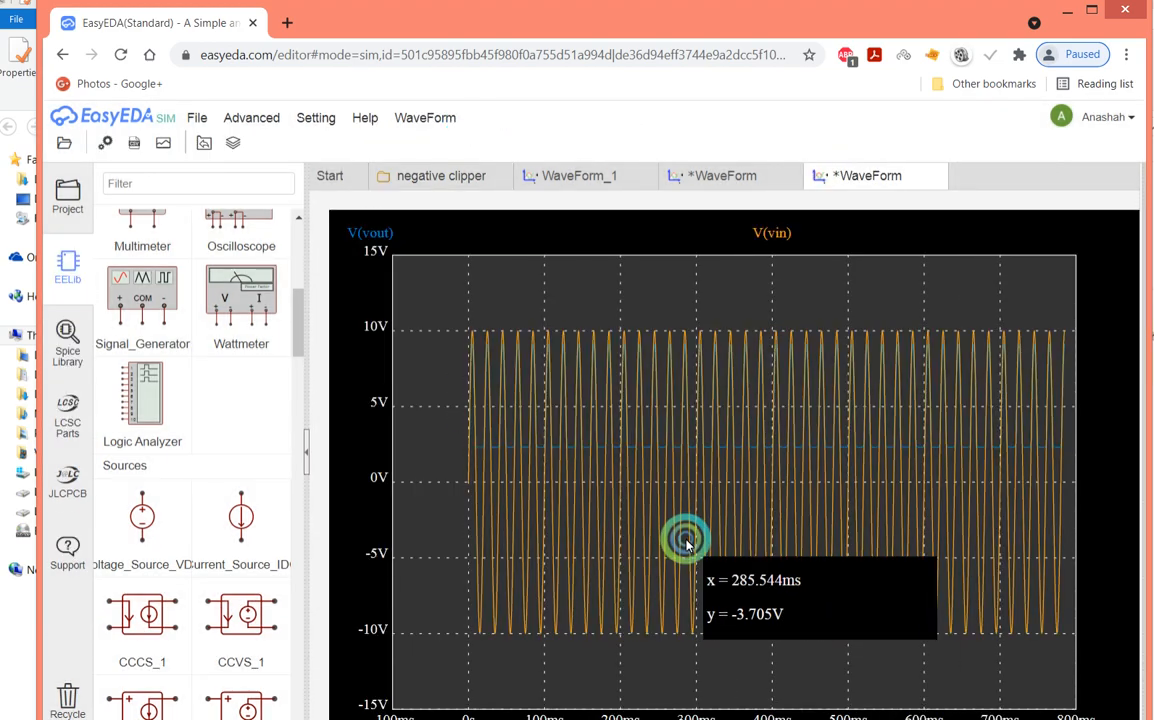
left_click_drag(415, 379, 472, 430)
left_click_drag(544, 479, 606, 532)
left_click(600, 530)
left_click(521, 515)
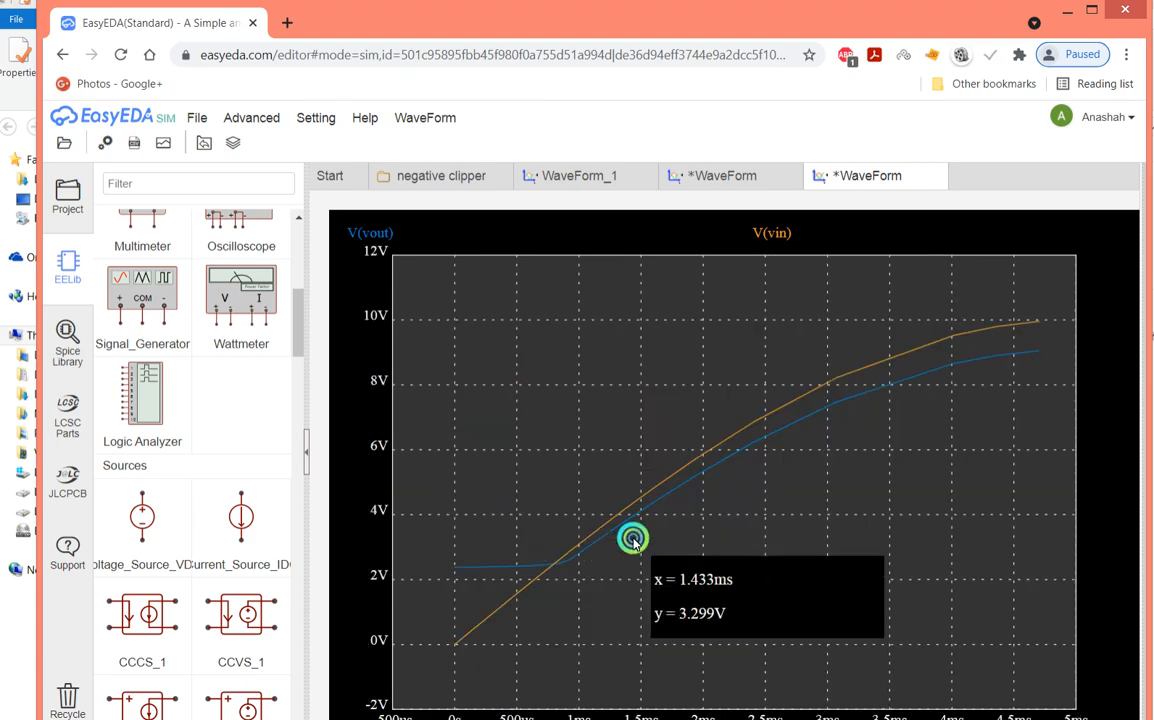
left_click(632, 538)
left_click_drag(497, 386, 726, 497)
left_click_drag(456, 348, 789, 538)
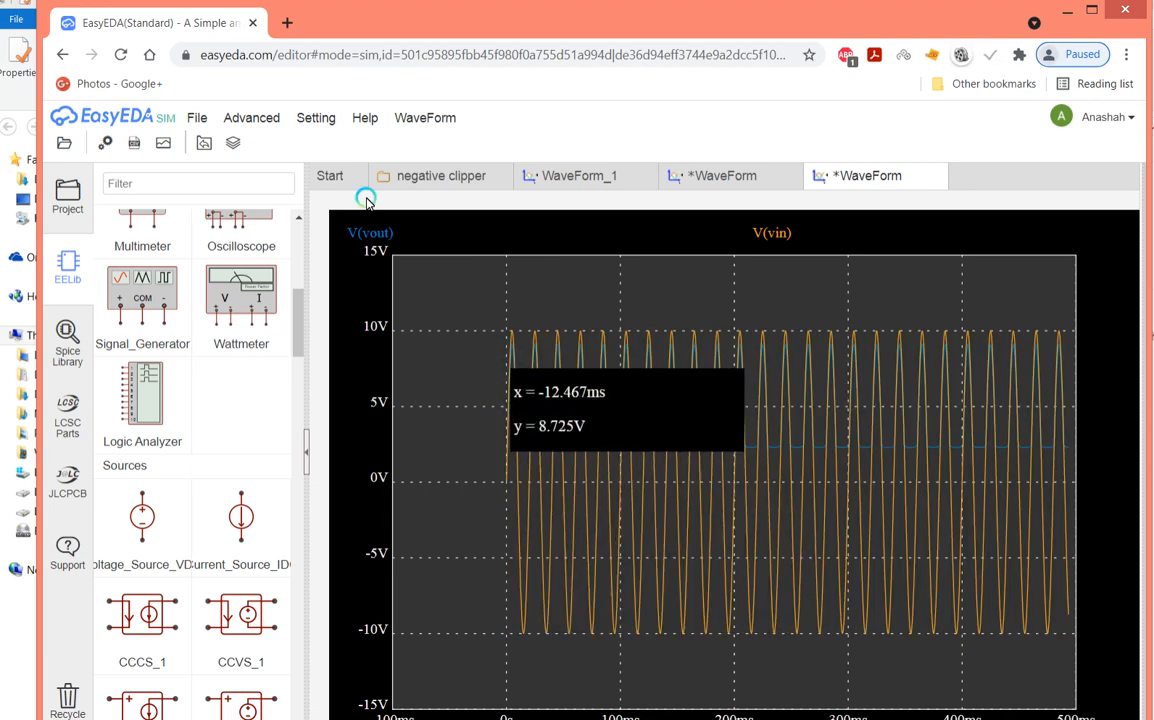
Assign V(vout) to pane 2, separate from V(vin), and zoom both plots to about 0 to 700 ms.
left_click(102, 147)
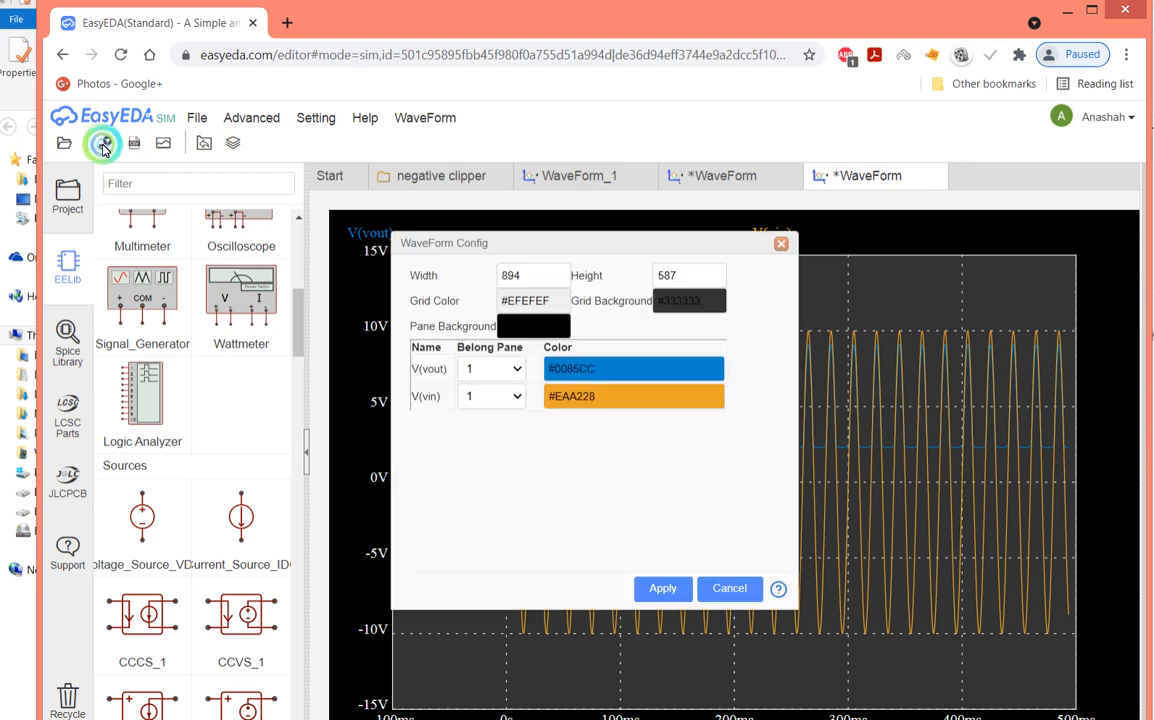
left_click(512, 368)
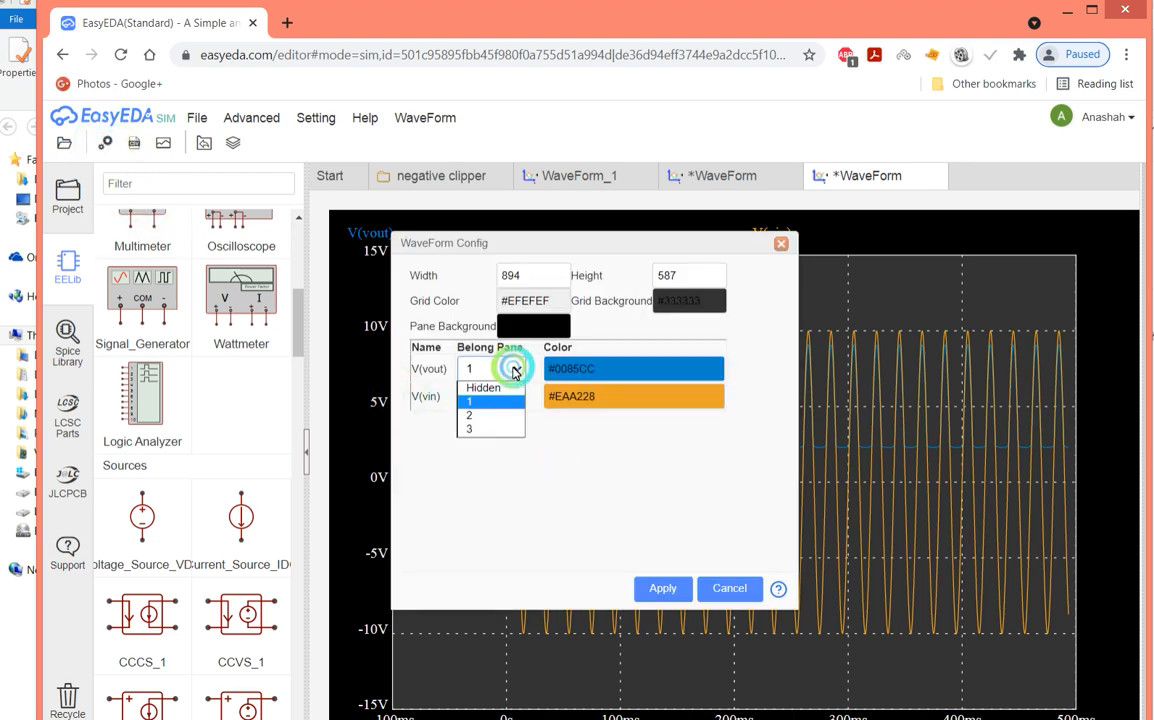
left_click(487, 414)
left_click(672, 589)
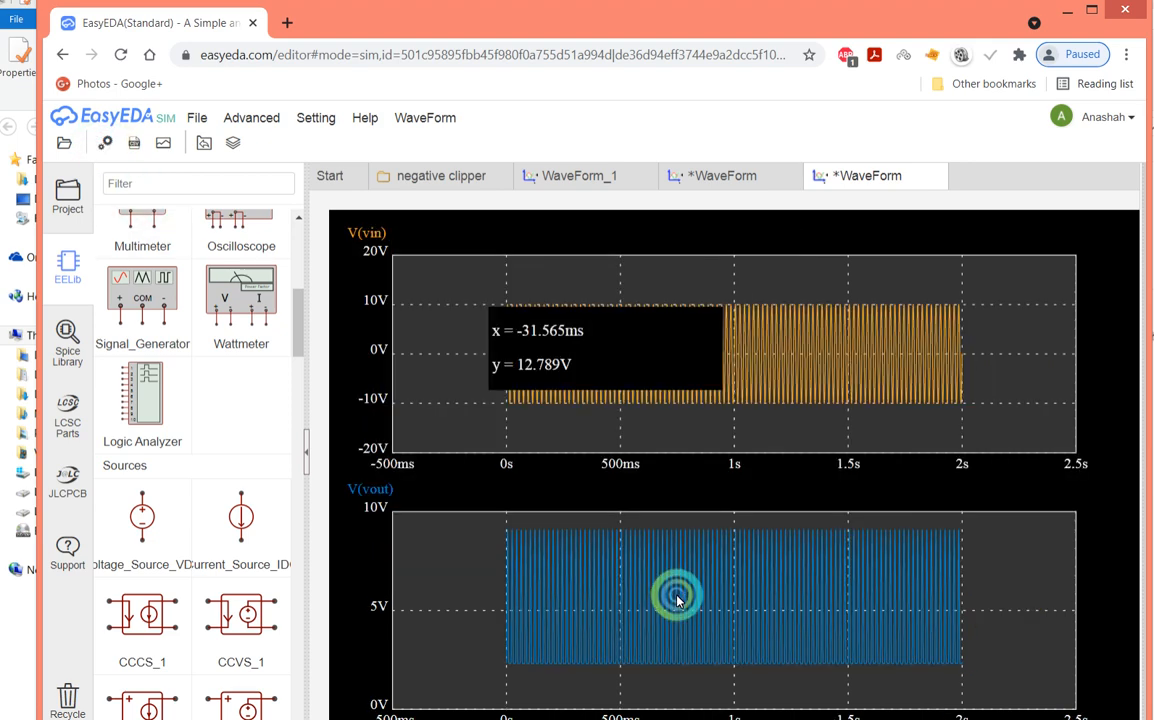
left_click_drag(489, 399, 664, 633)
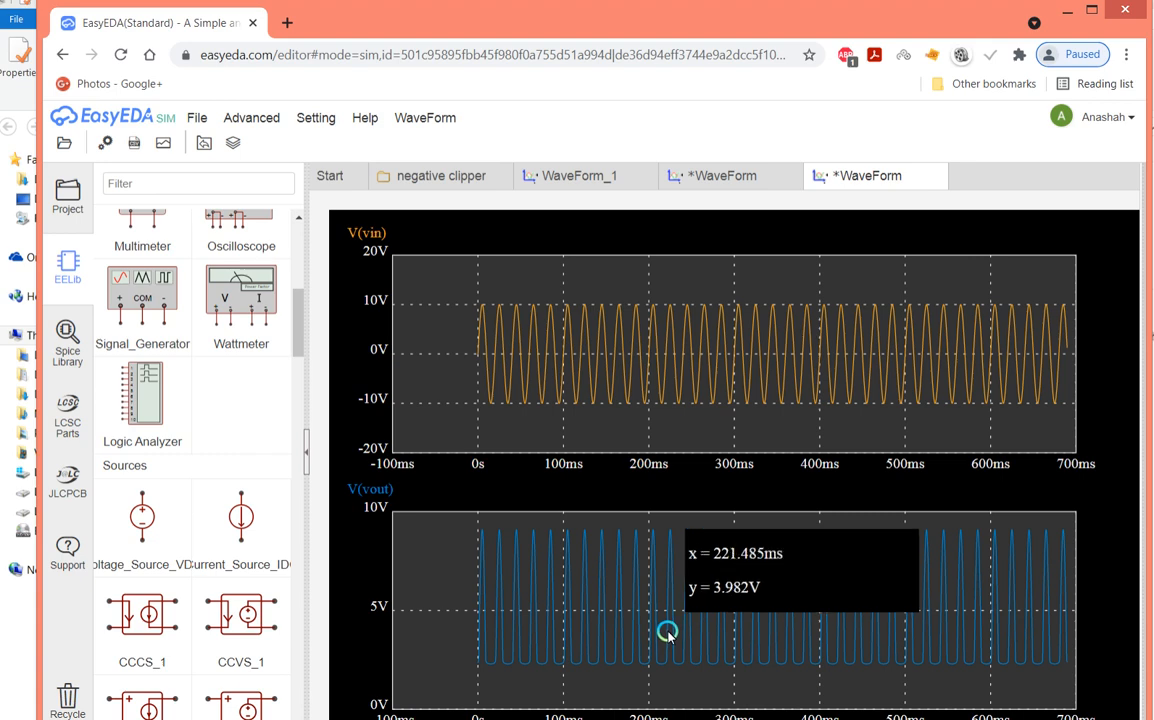
Zoom the separate V(vin) and V(vout) plots to about 0 to 130 ms and compare their clipping with the two earlier waveform results.
left_click_drag(468, 347, 592, 618)
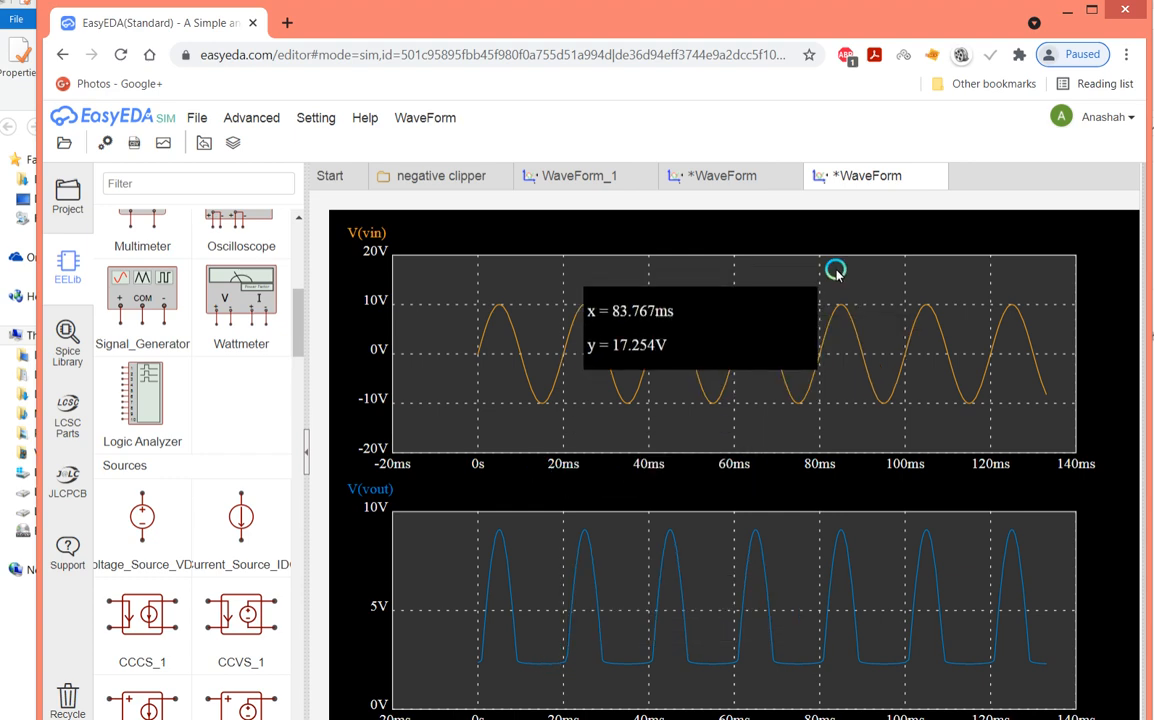
left_click(720, 174)
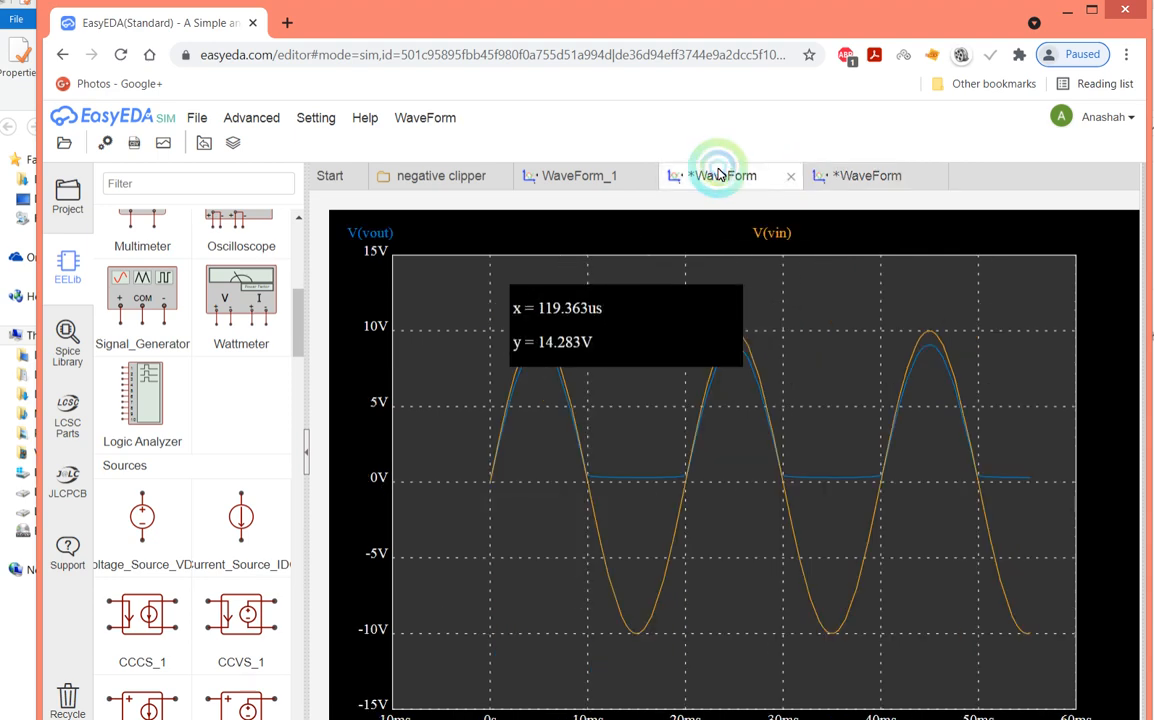
left_click(587, 176)
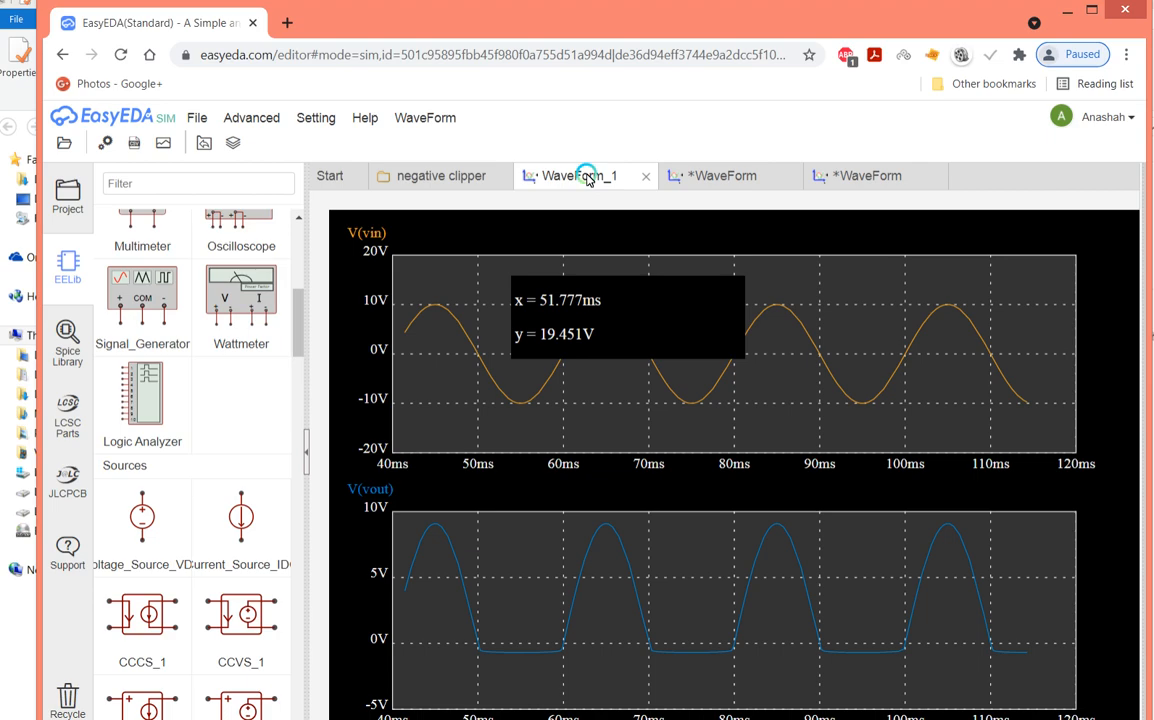
left_click(732, 174)
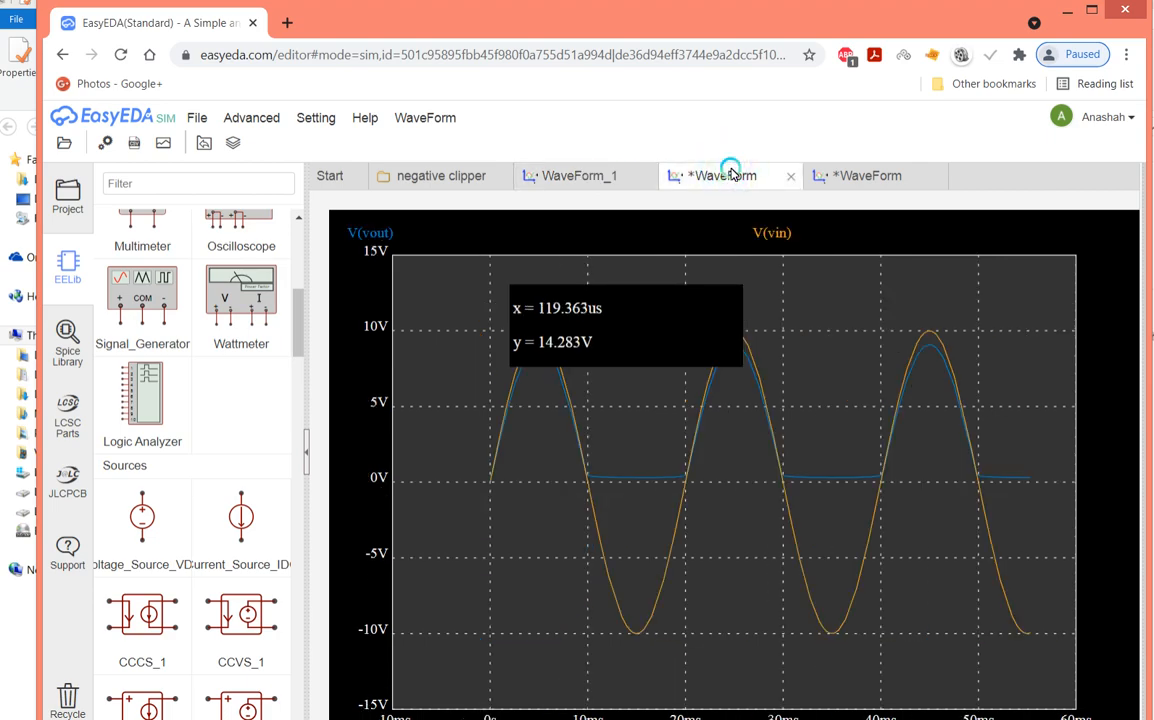
left_click(817, 176)
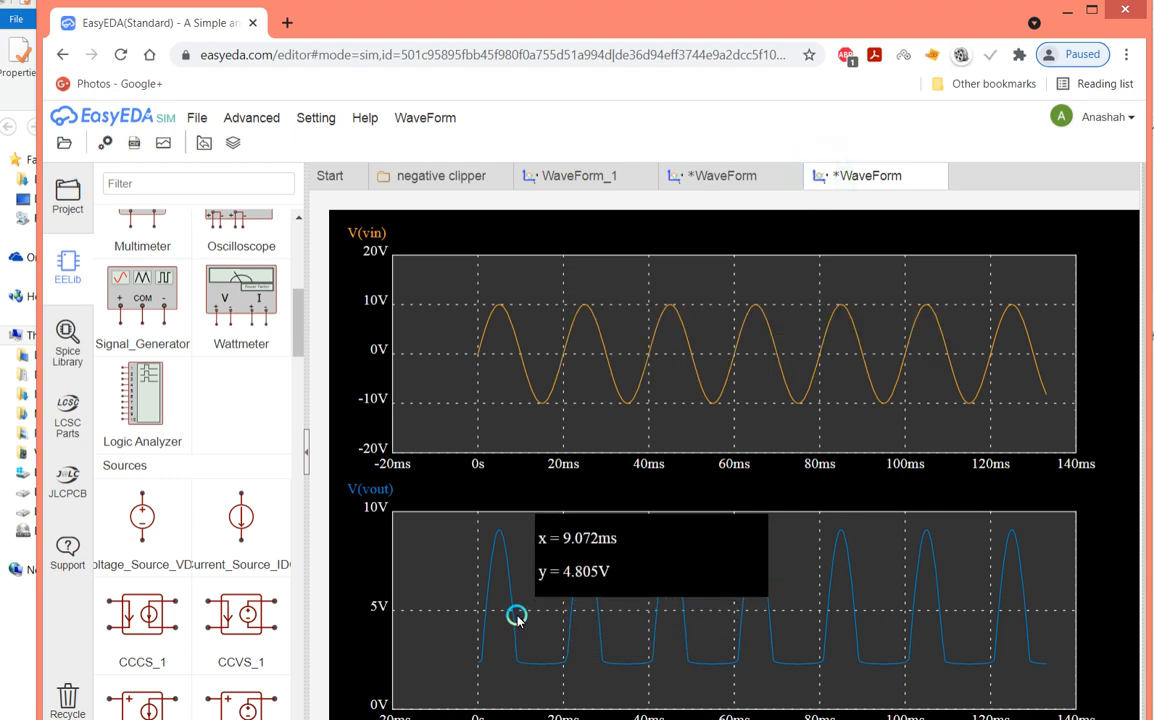
left_click(722, 177)
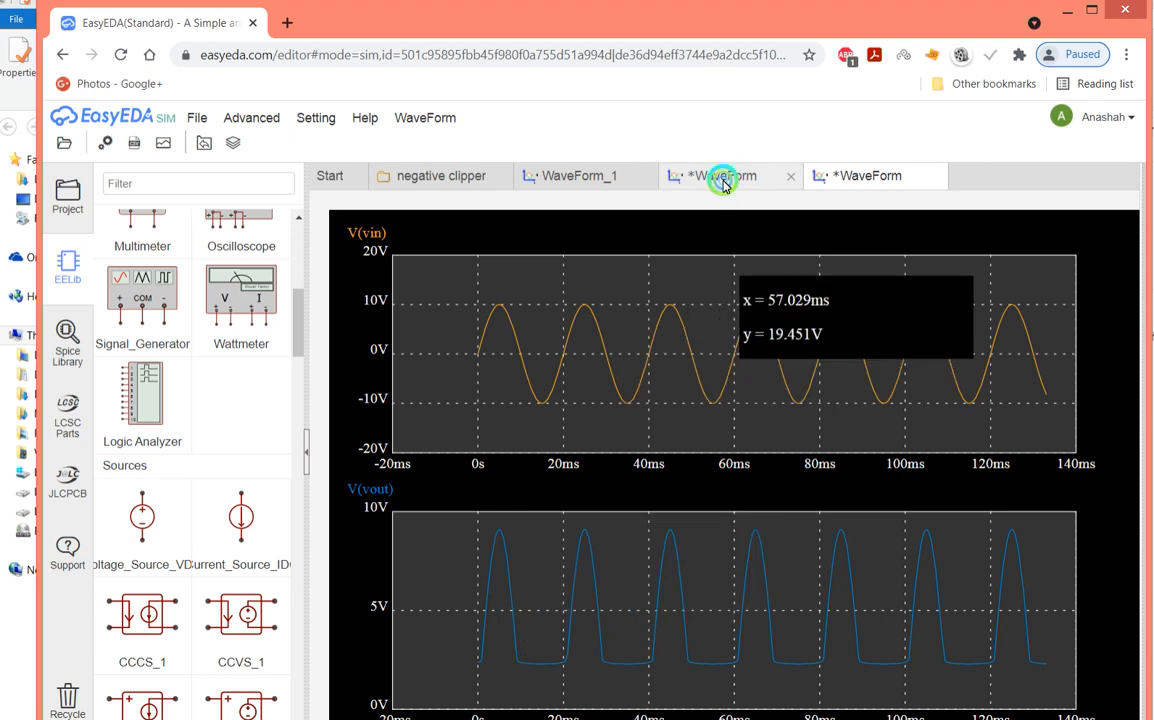
left_click(656, 487)
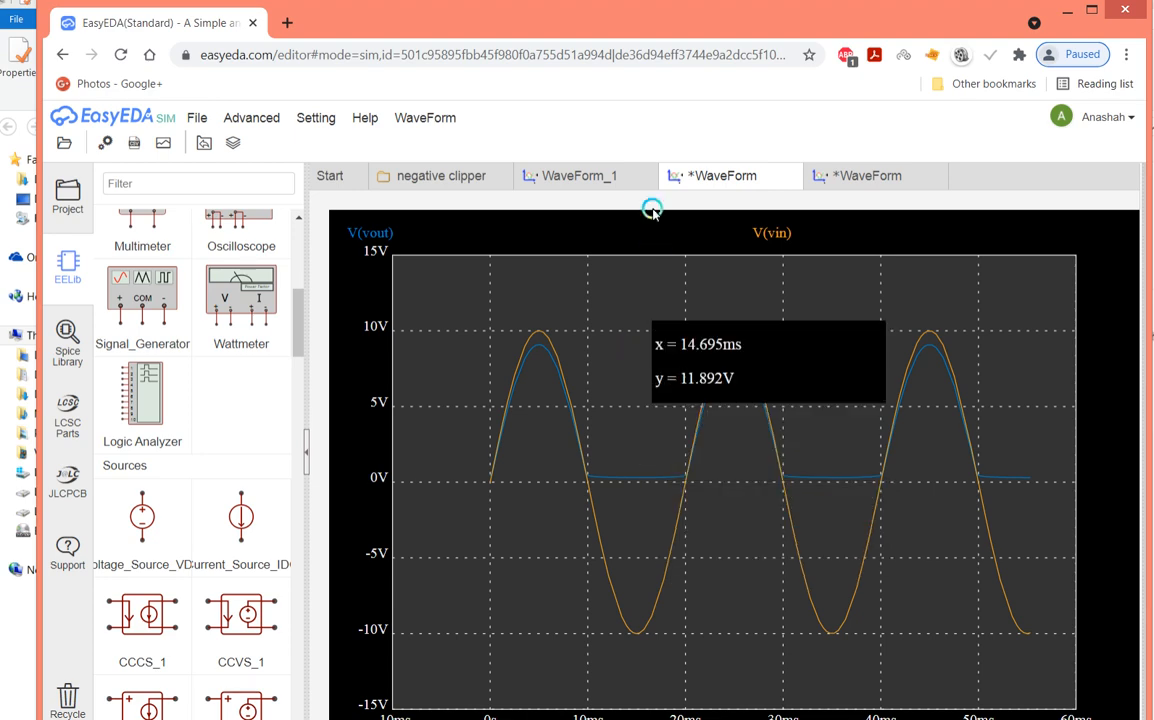
left_click(579, 175)
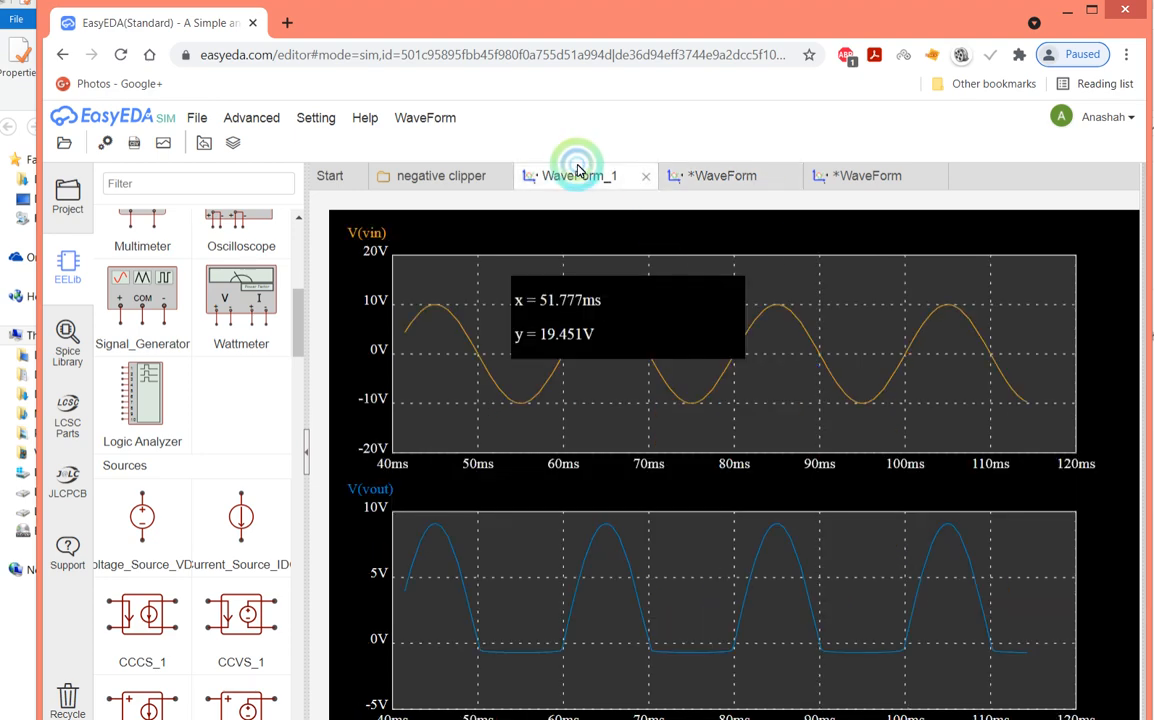
Flip DC source V1 vertically in the negative clipper schematic so its negative terminal faces diode D2.
left_click(420, 175)
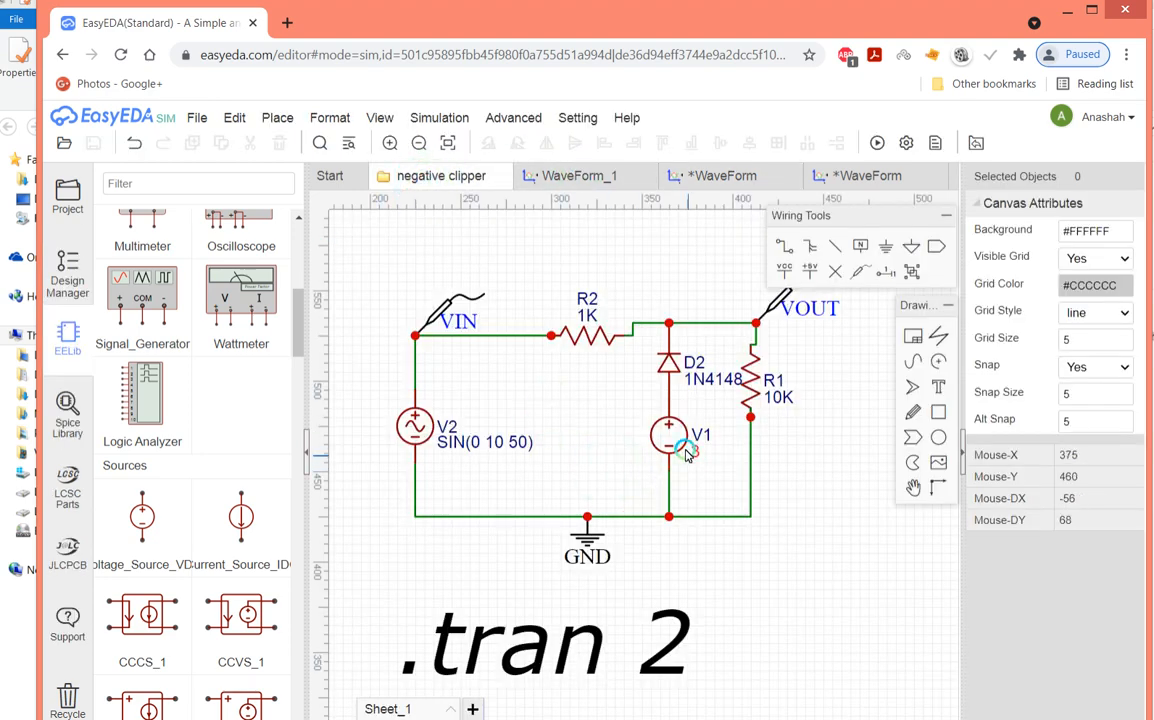
left_click(686, 453)
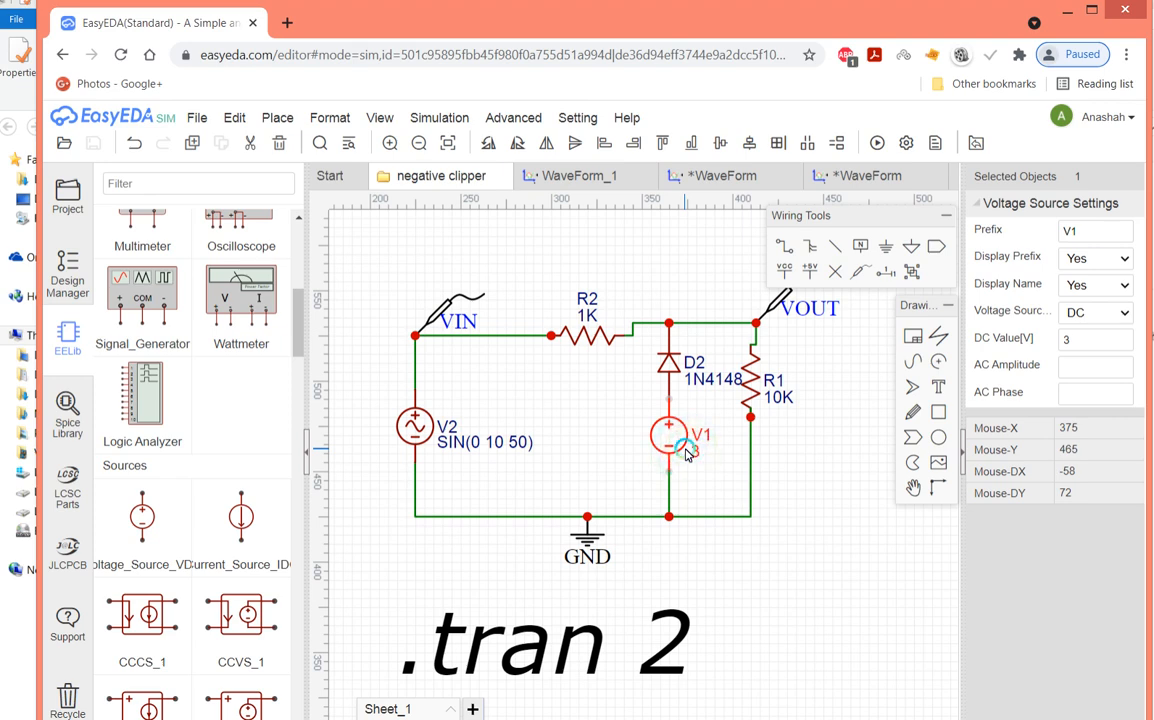
key("y")
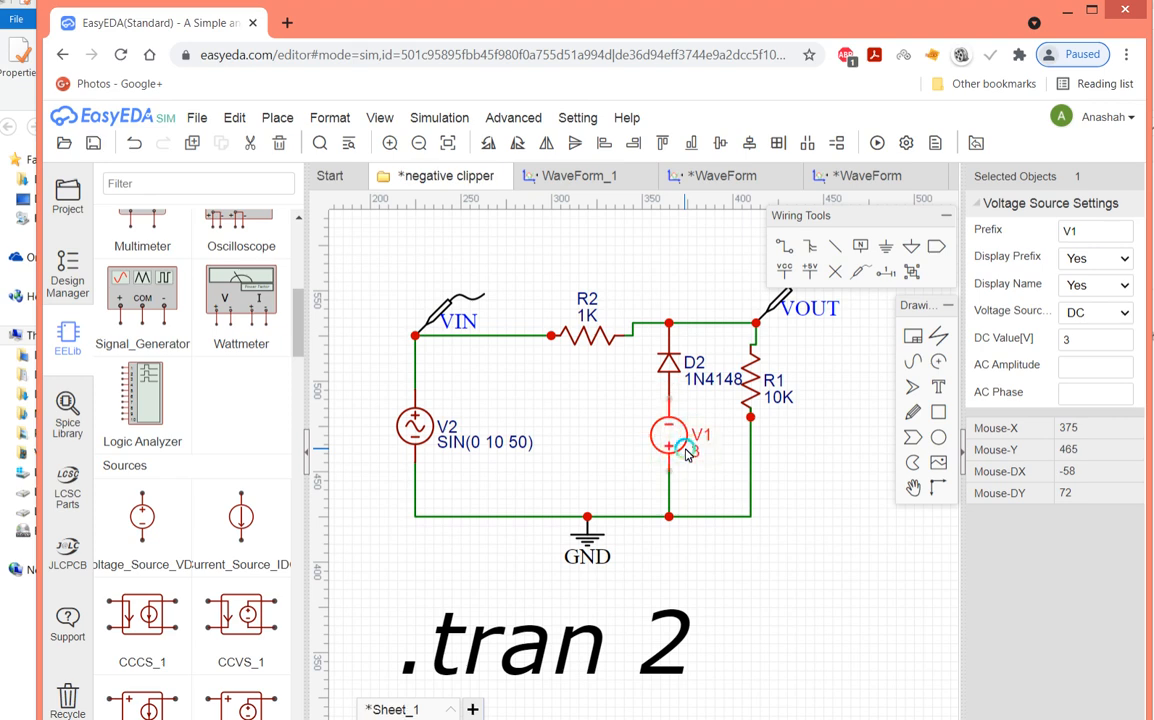
left_click(801, 460)
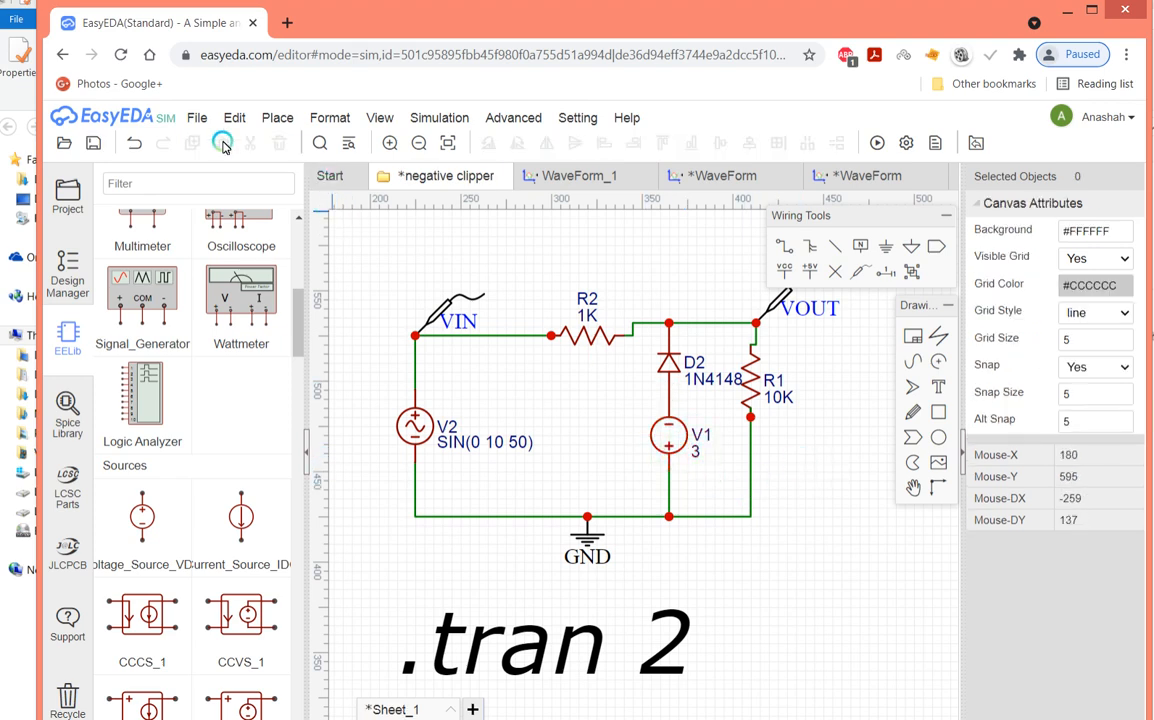
Save and rerun the simulation with the reversed bias source, and zoom the overlaid plot to about 0 to 75 ms.
mouse_move(197, 117)
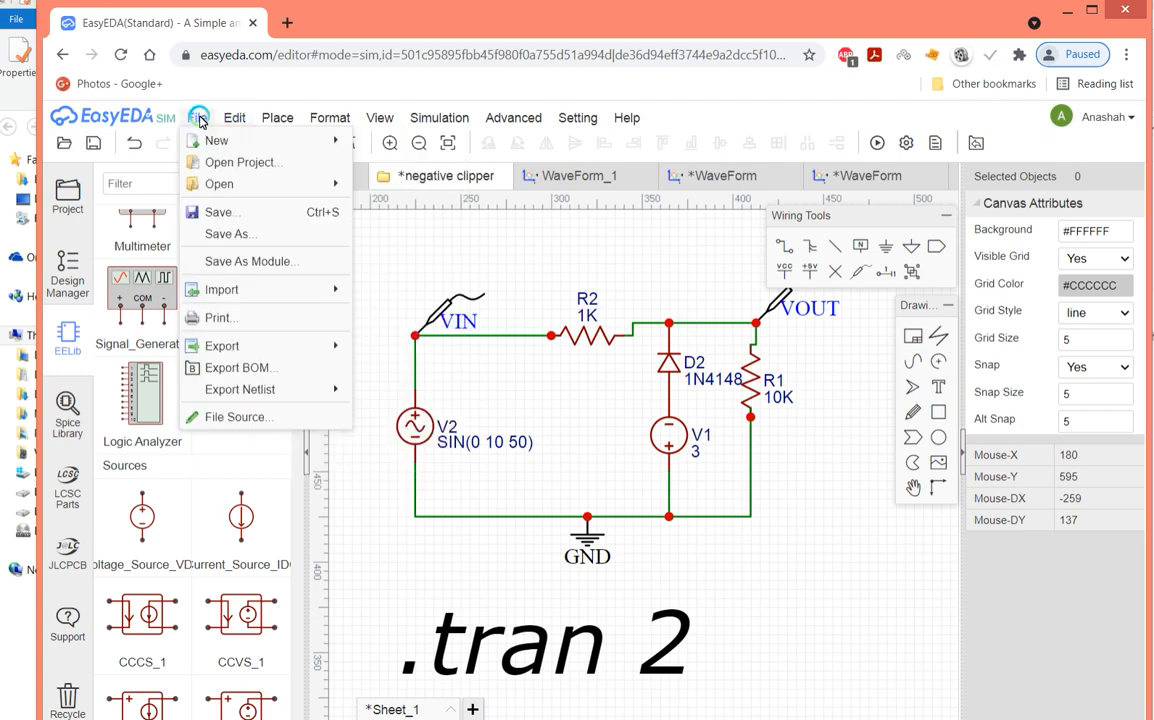
left_click(220, 210)
mouse_move(440, 119)
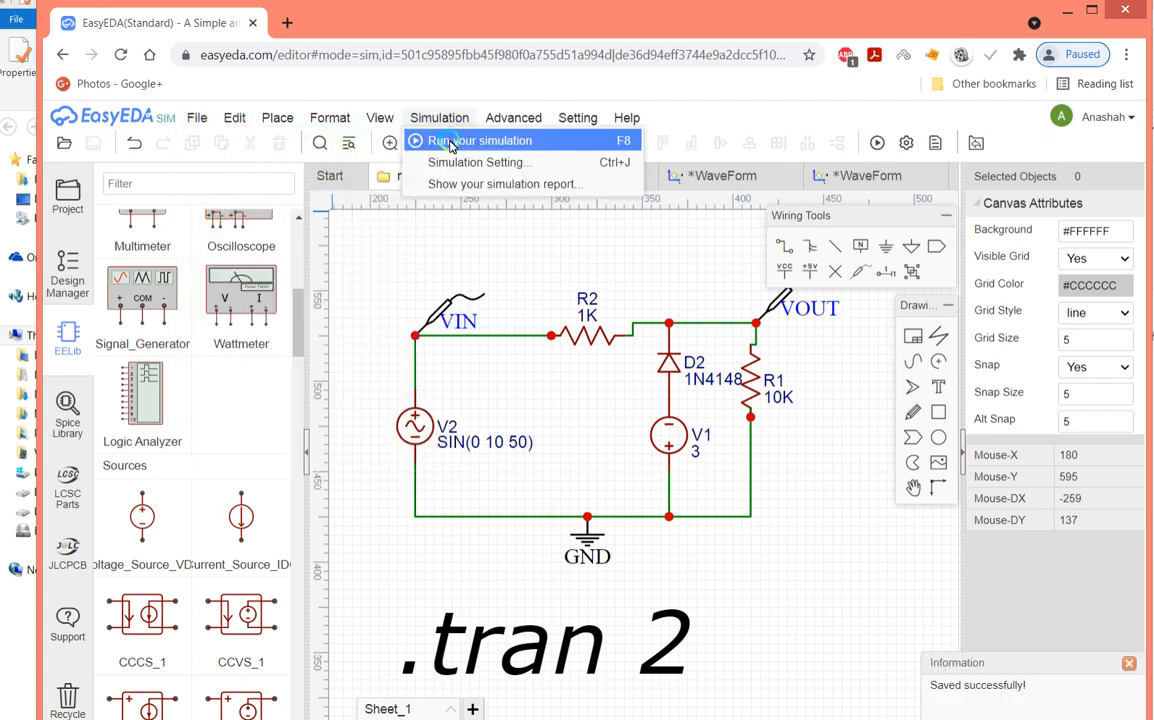
left_click(450, 142)
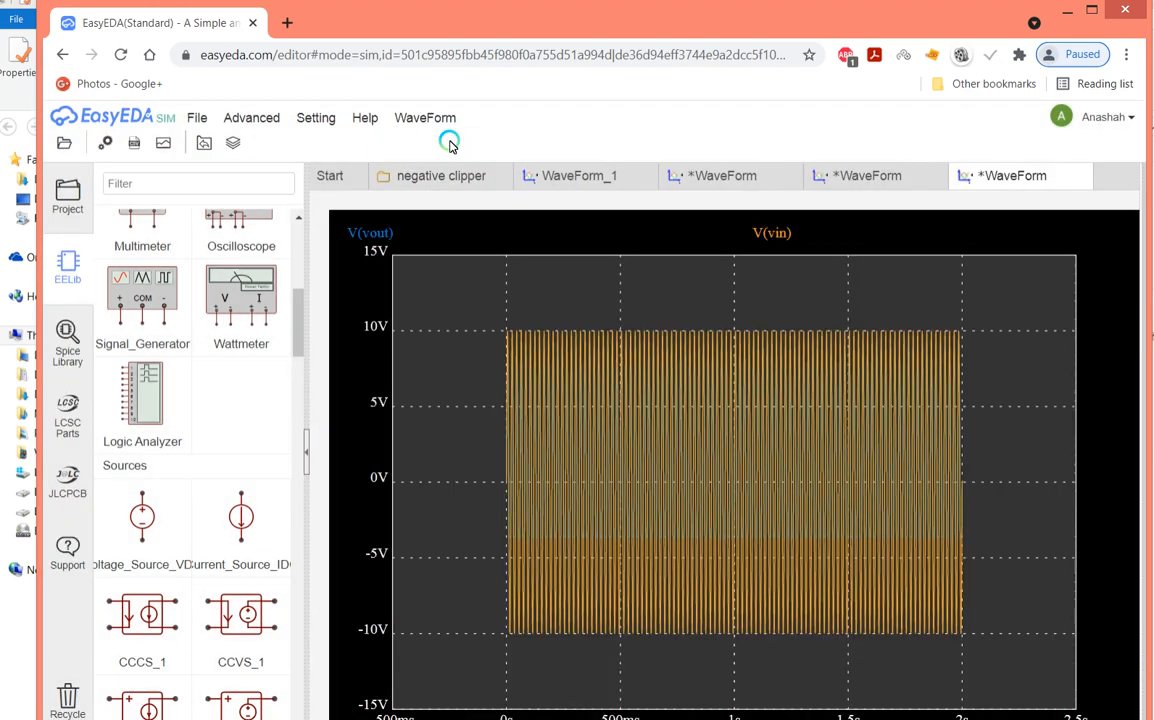
left_click_drag(471, 381, 567, 563)
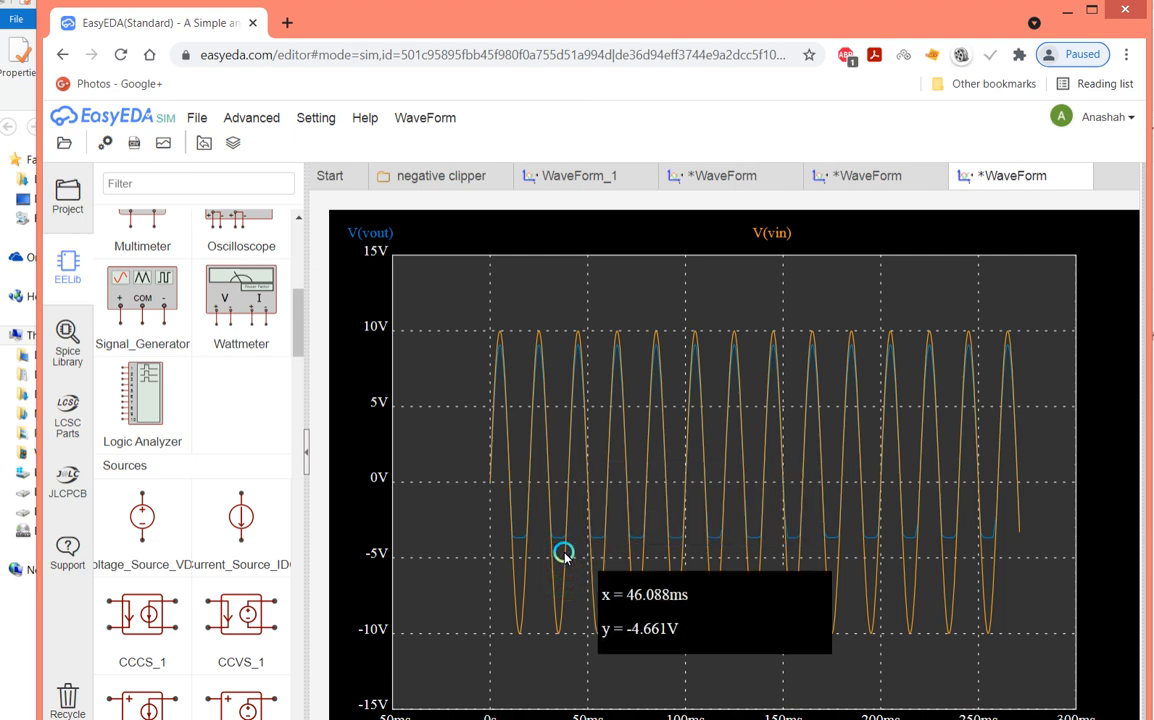
left_click_drag(467, 410, 642, 490)
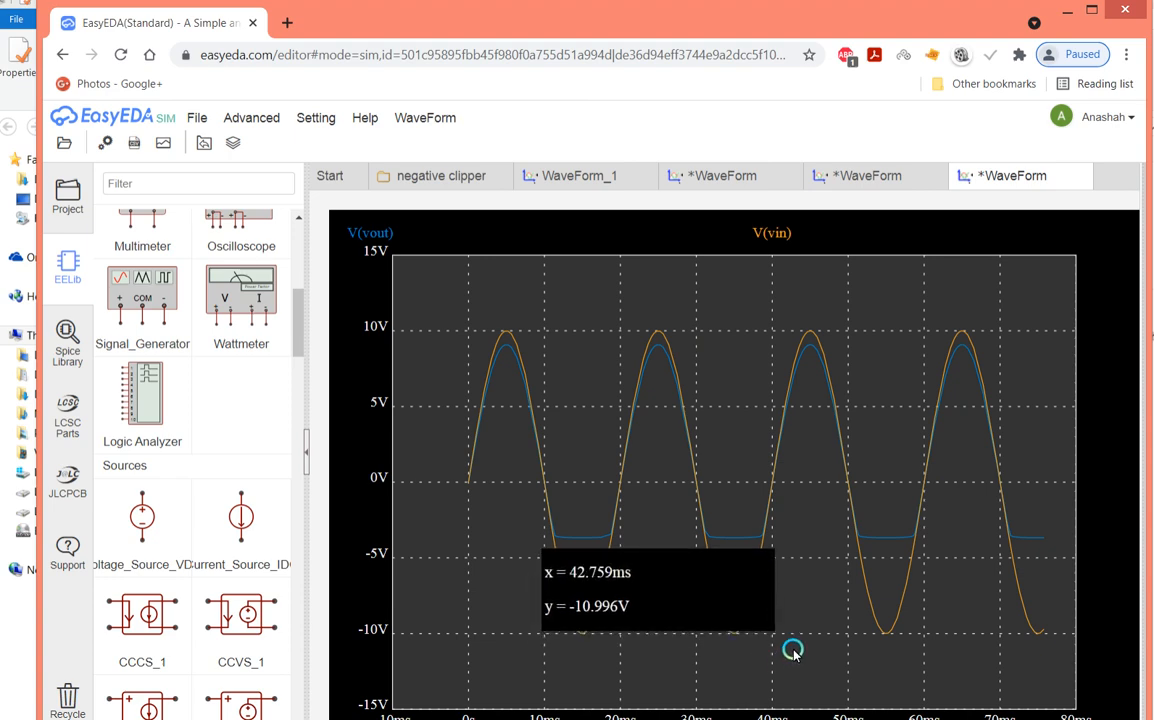
Rotate V1 so its positive terminal faces the diode, and rotate diode D2 by 180° so it points down toward V1.
left_click(470, 186)
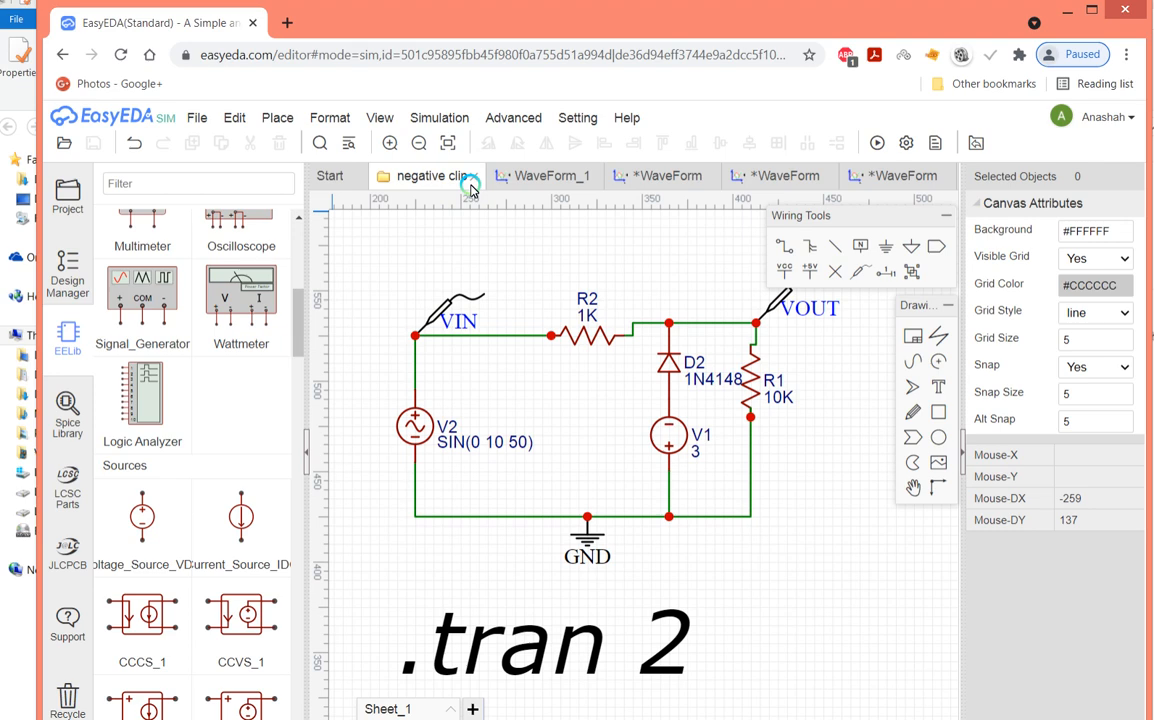
left_click(662, 436)
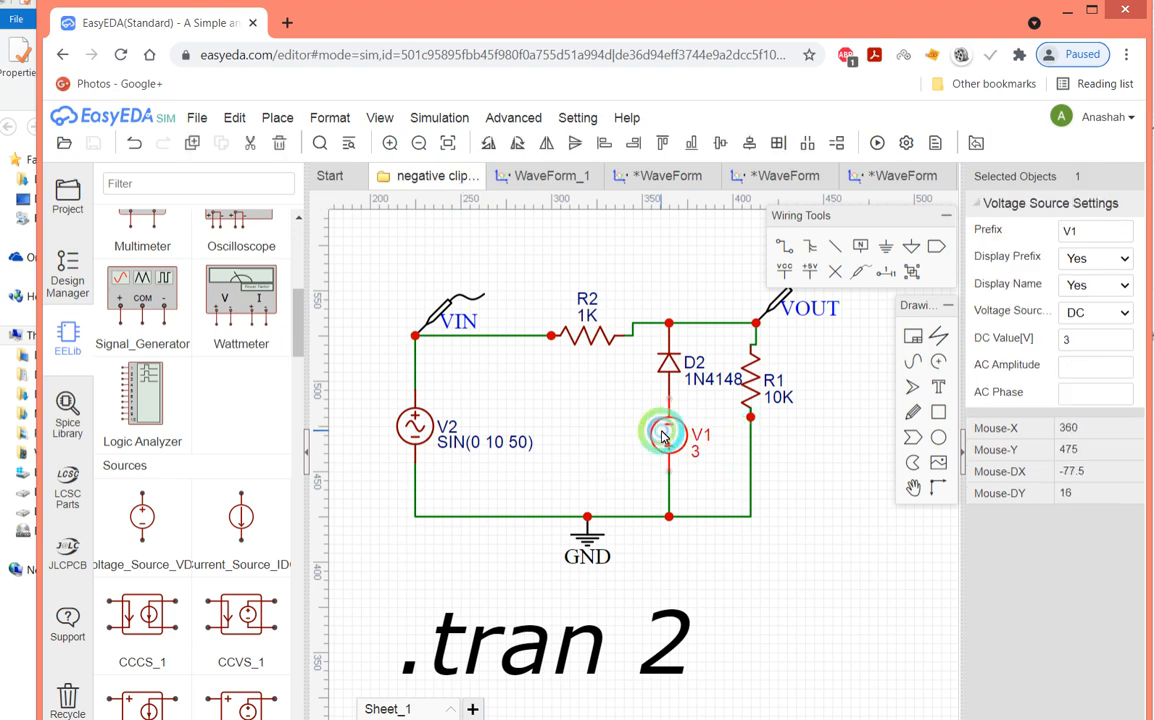
key("space")
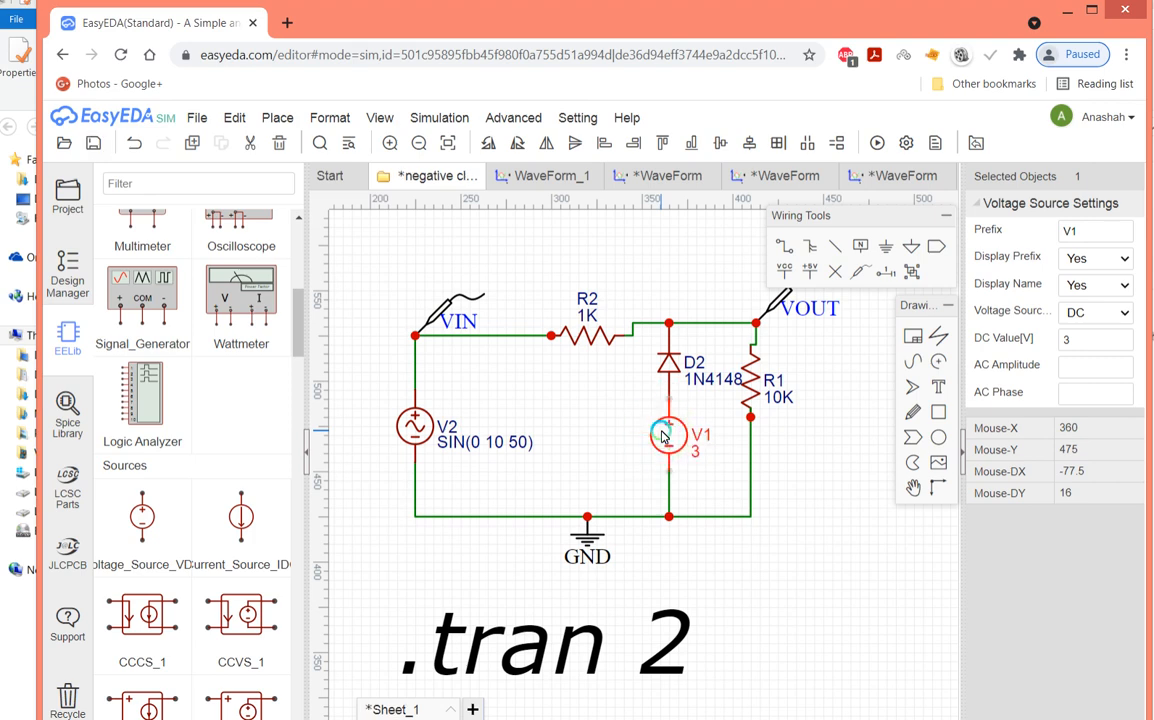
left_click(674, 368)
key("space")
key("space")
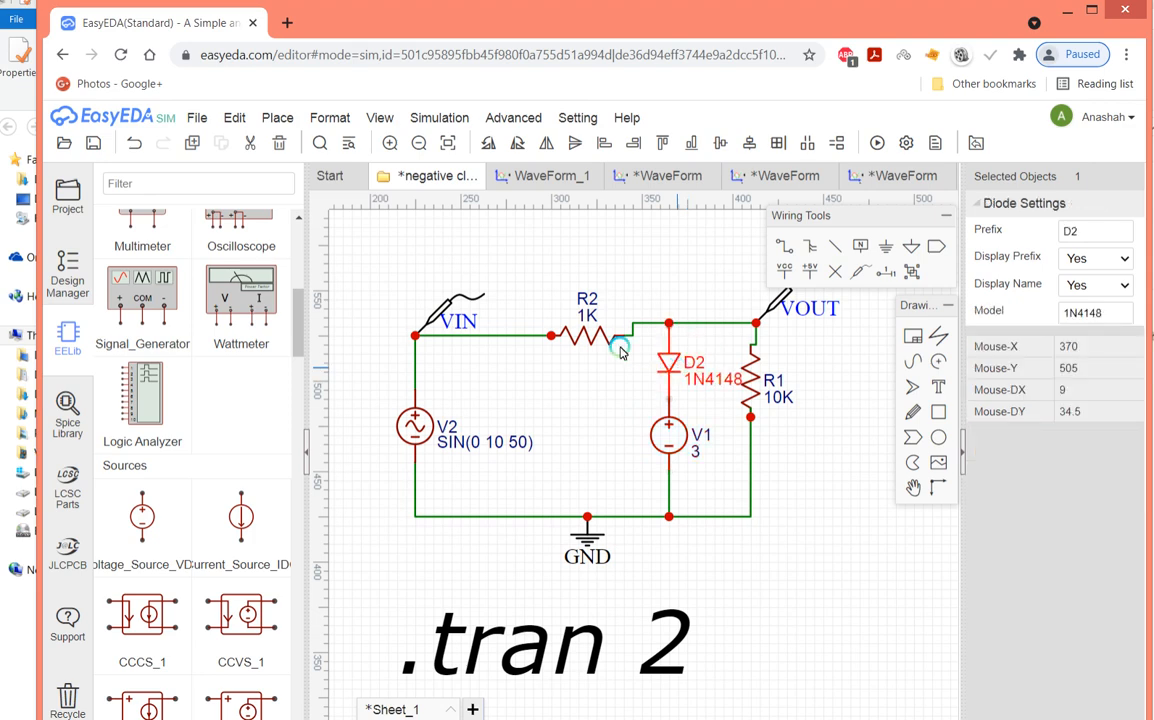
Save and rerun the simulation with the reversed diode, and zoom the overlaid V(vin) and V(vout) plot to about 0 to 280 ms.
left_click(203, 118)
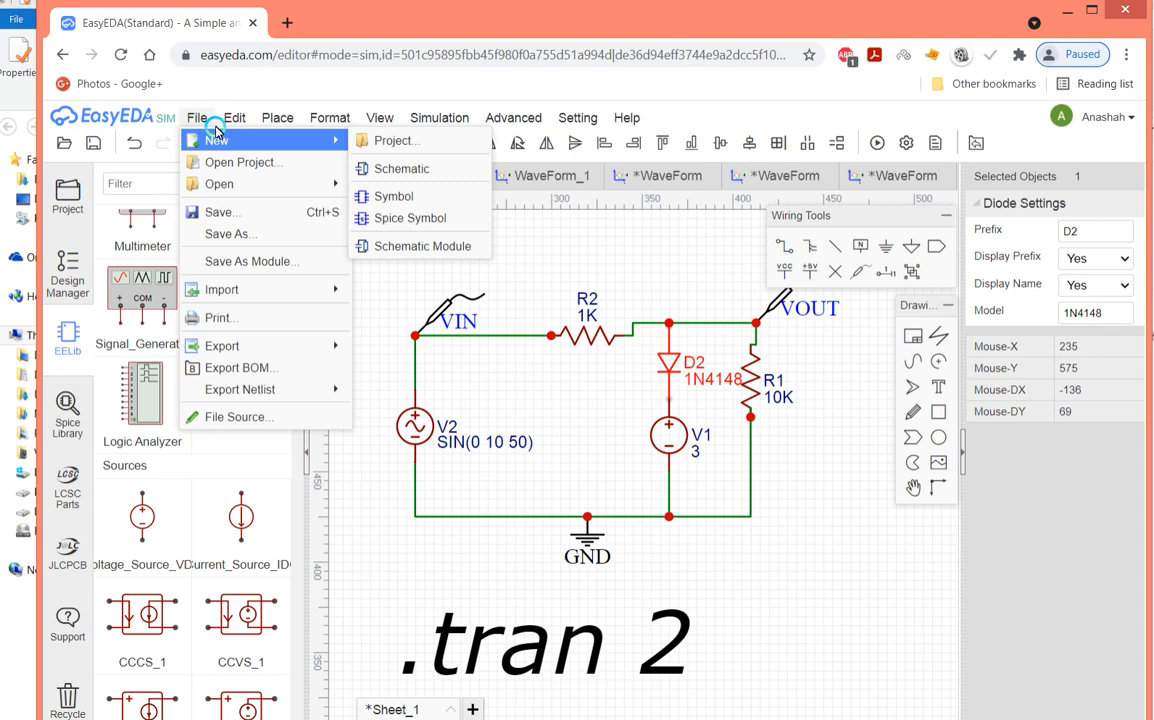
left_click(208, 213)
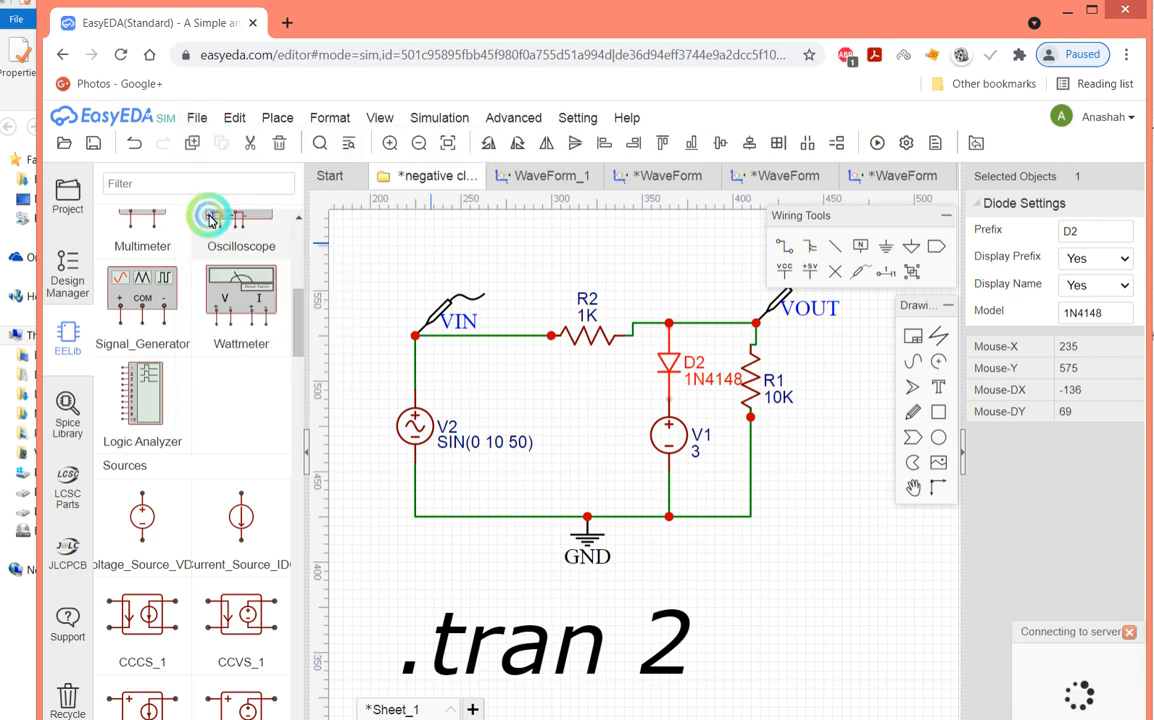
left_click(440, 118)
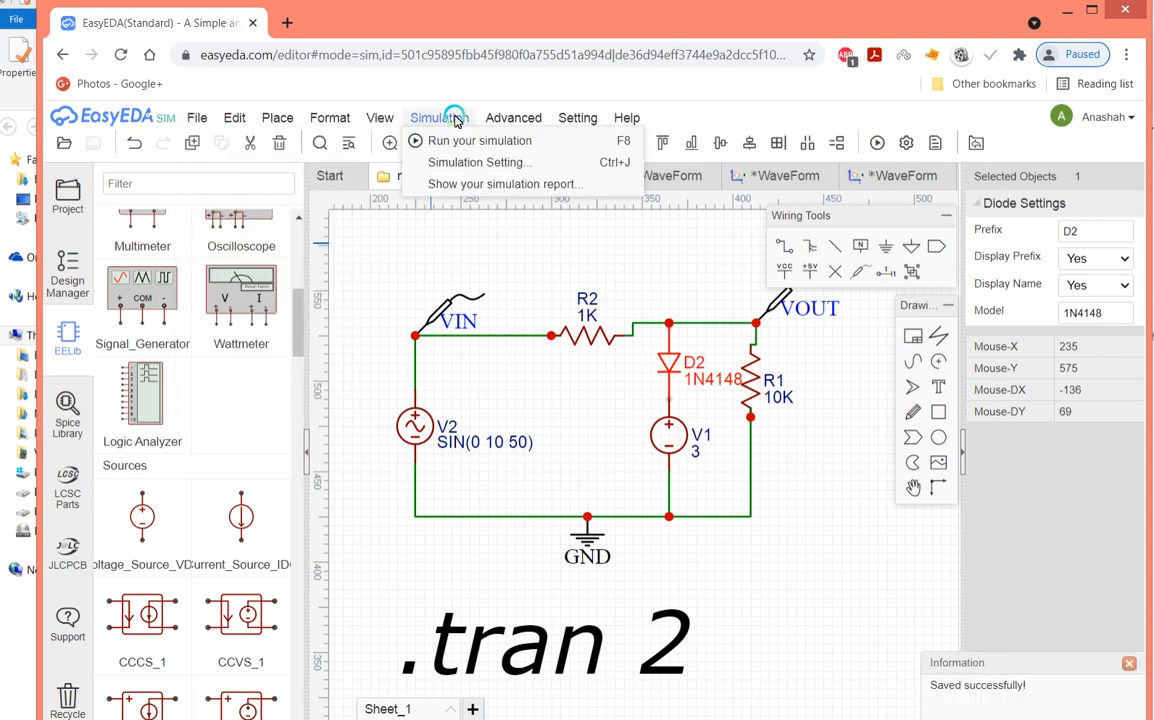
left_click(456, 143)
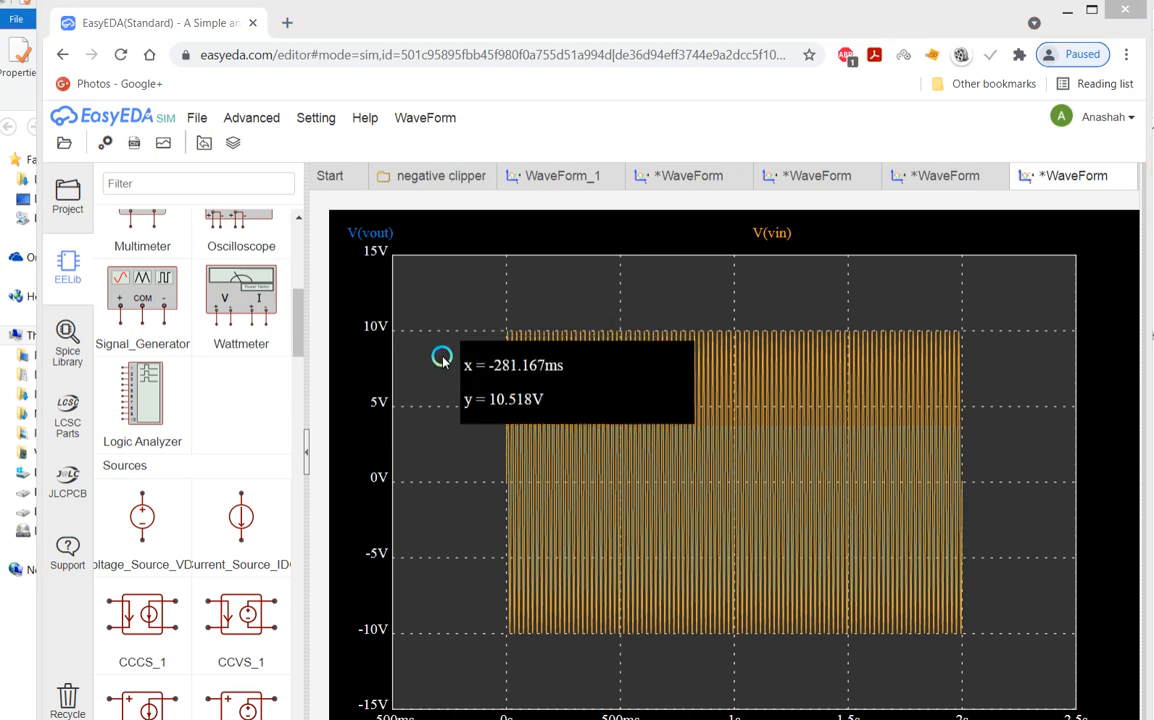
left_click_drag(474, 384, 718, 514)
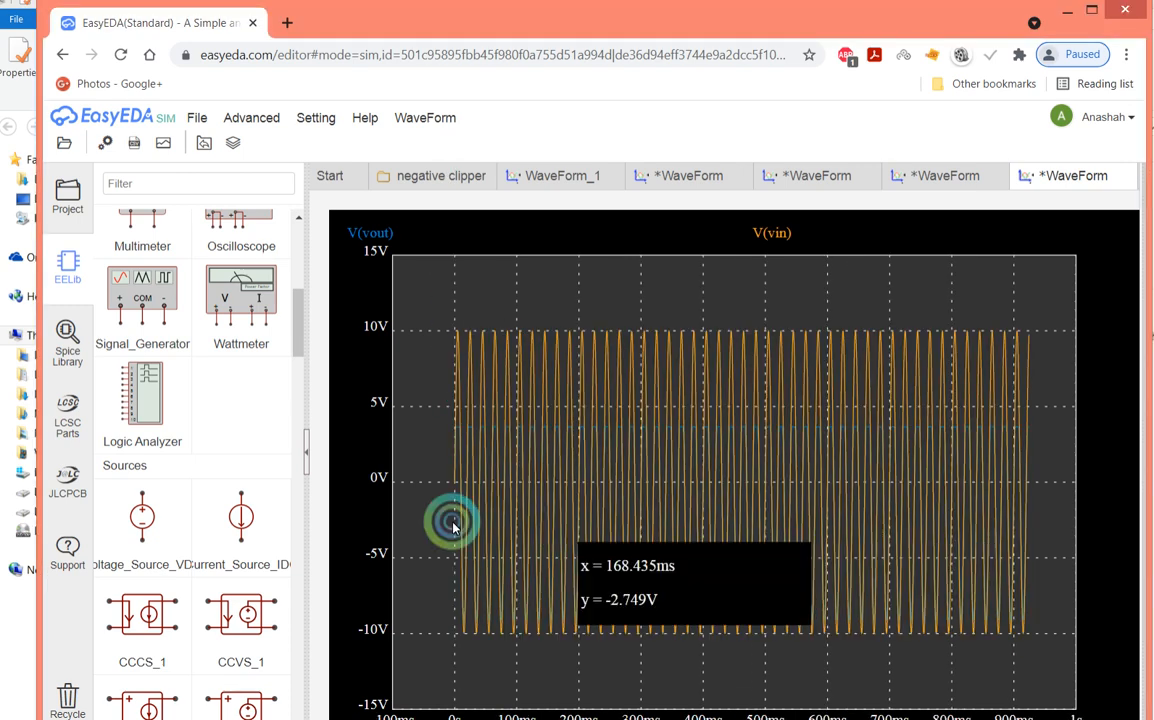
left_click_drag(421, 386, 628, 511)
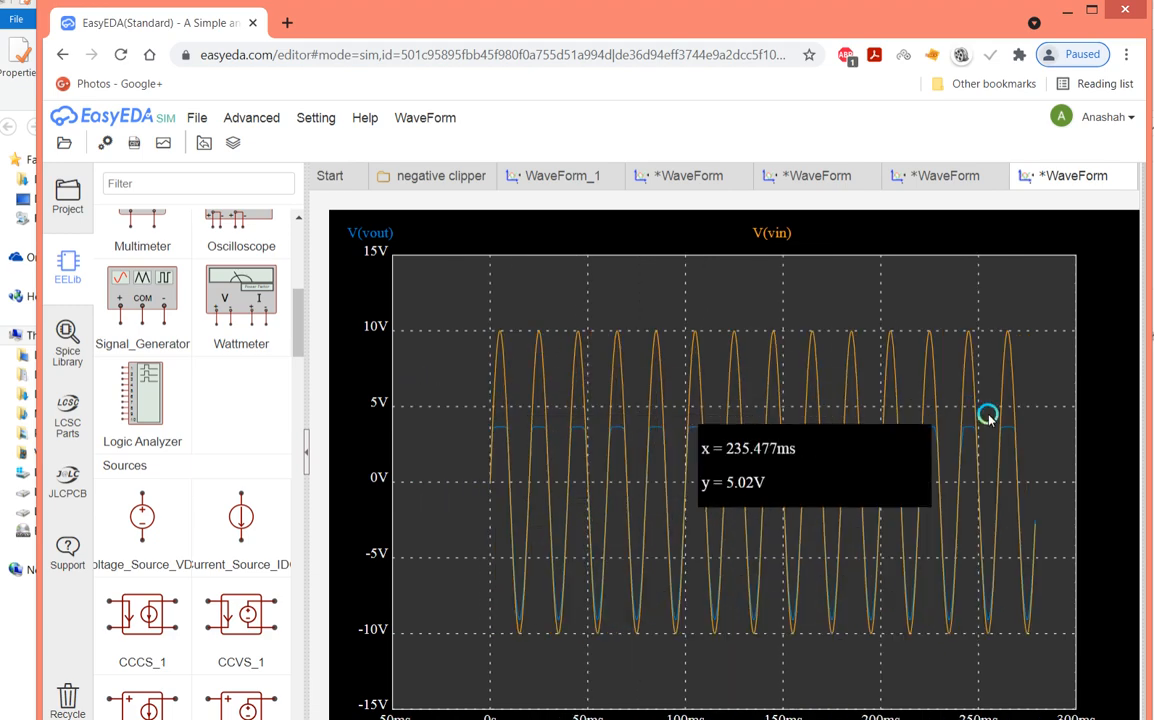
Assign V(vout) to pane 2 in the newest waveform, and zoom both plots to about 0 to 190 ms.
left_click(109, 141)
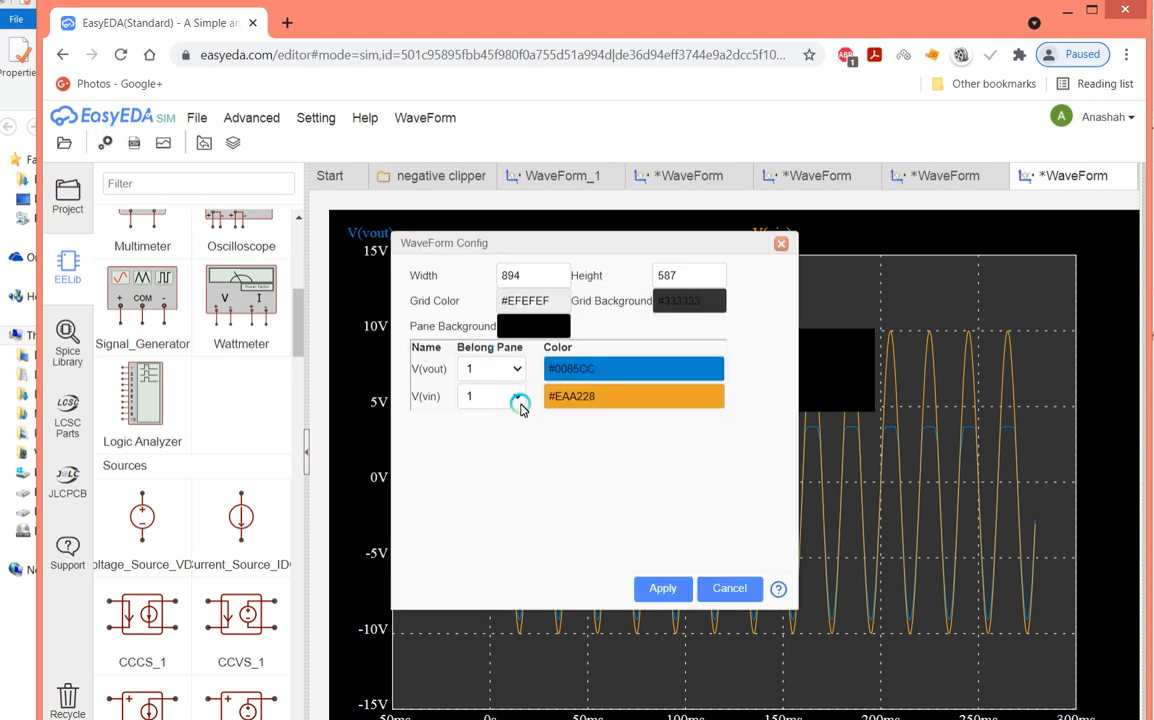
left_click(515, 370)
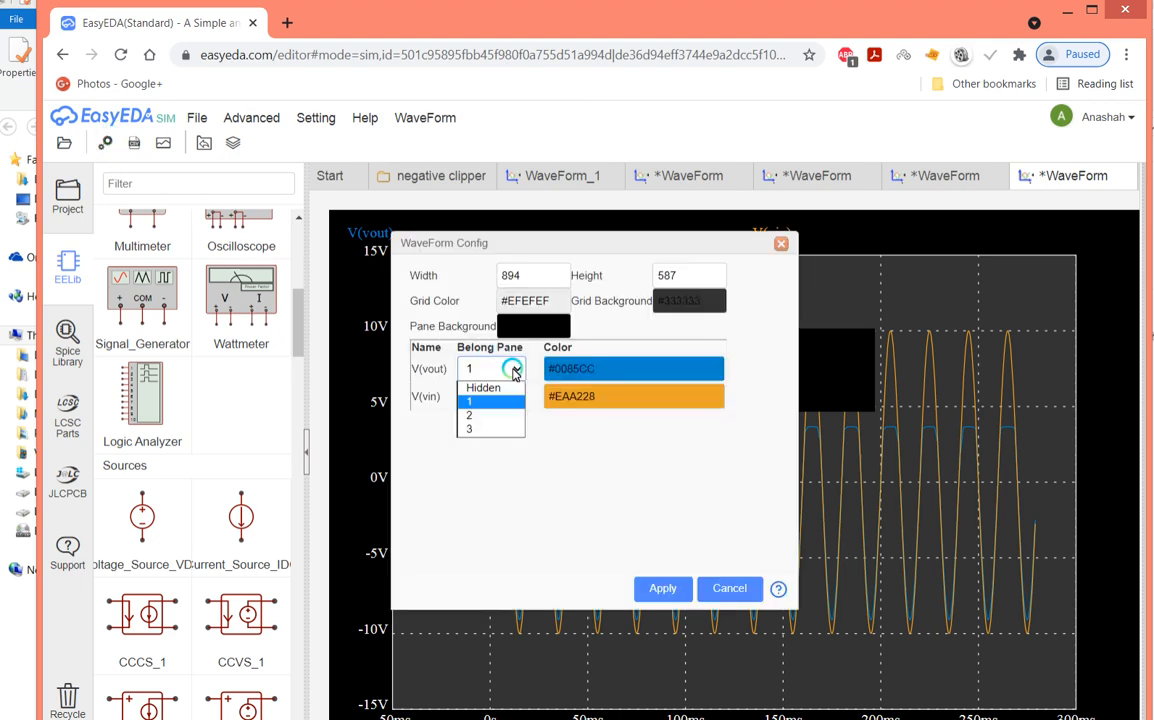
left_click(488, 415)
left_click(676, 591)
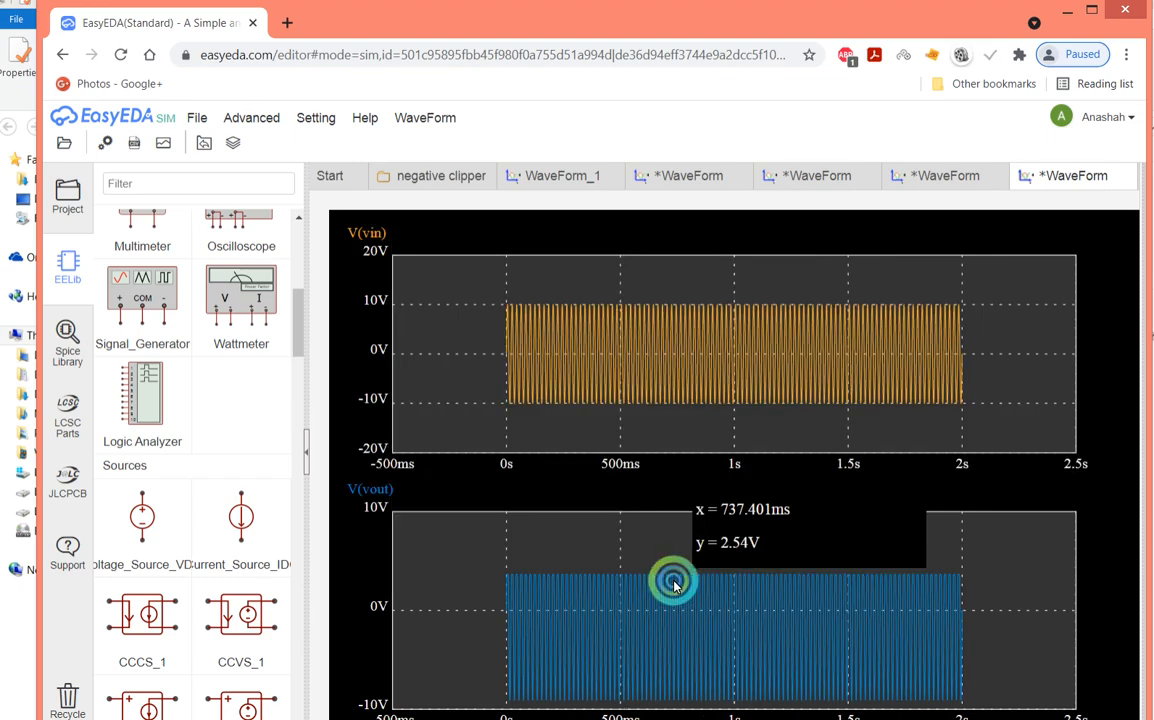
scroll(615, 538, "up", 3)
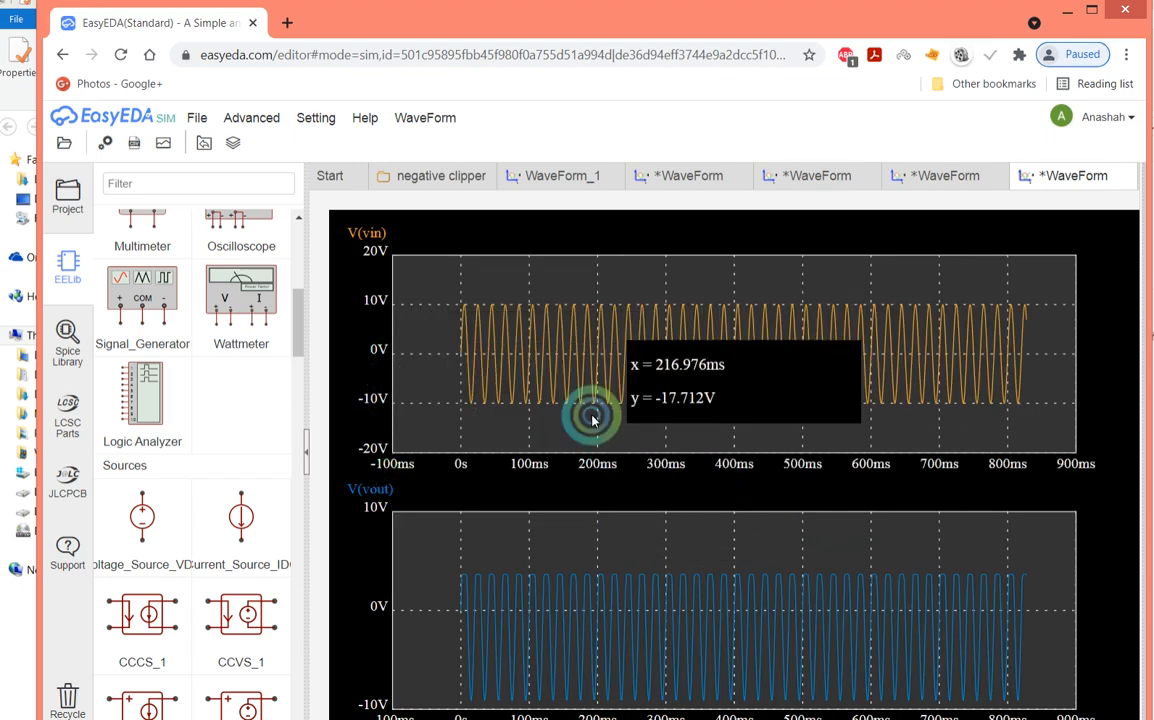
left_click_drag(450, 318, 828, 429)
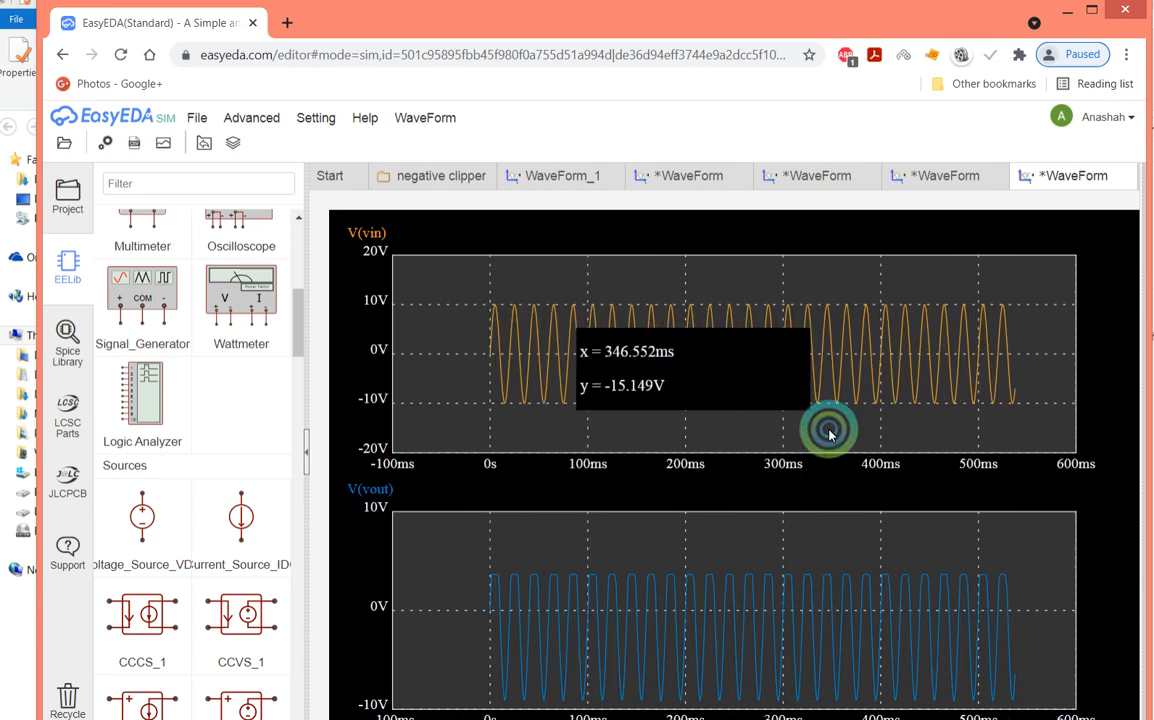
left_click_drag(477, 366, 677, 425)
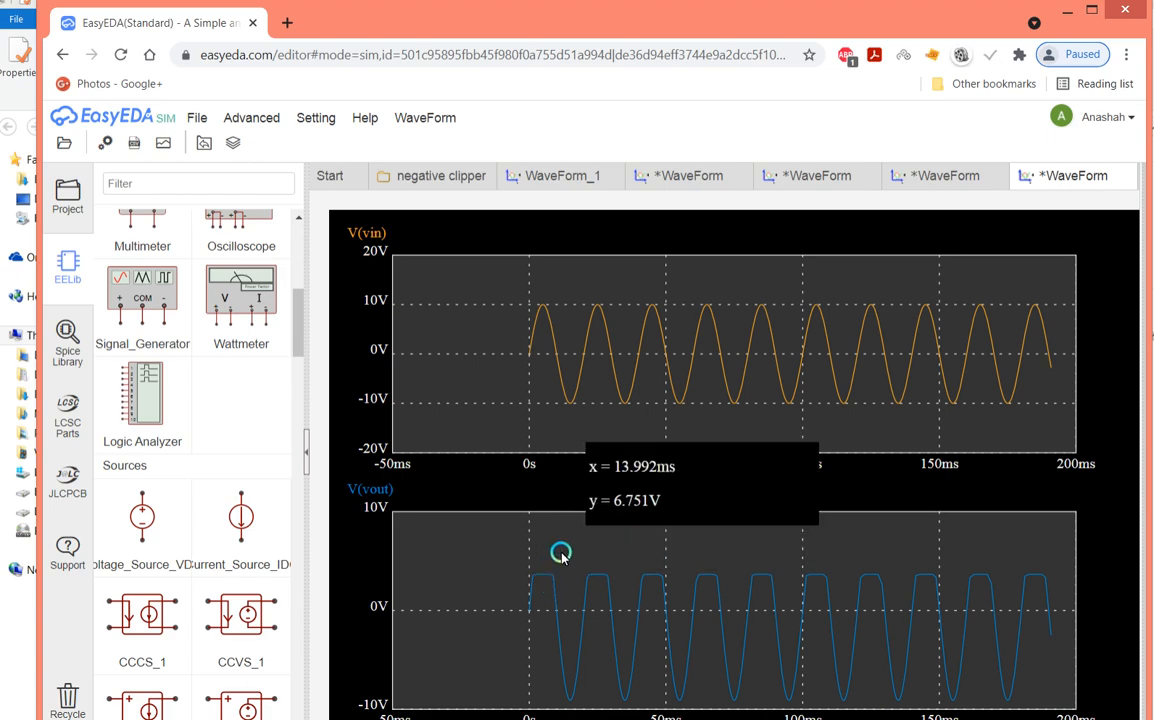
Set the value of DC source V1 to 2 in the negative clipper schematic.
left_click(431, 172)
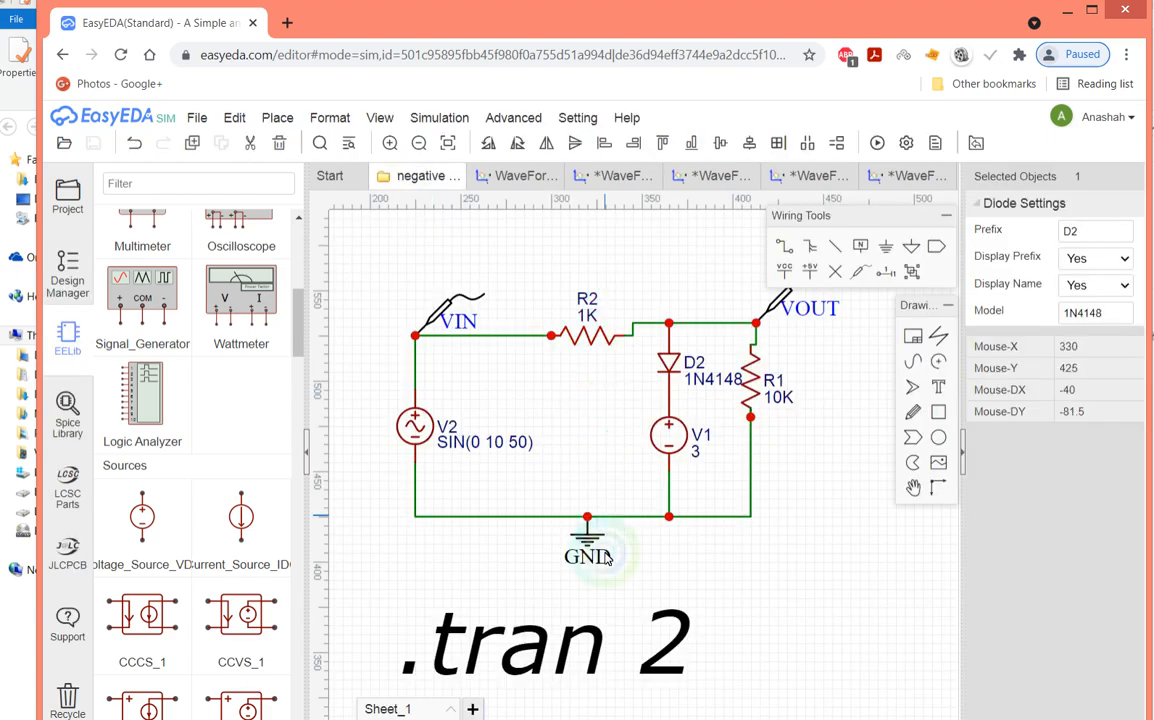
double_click(696, 451)
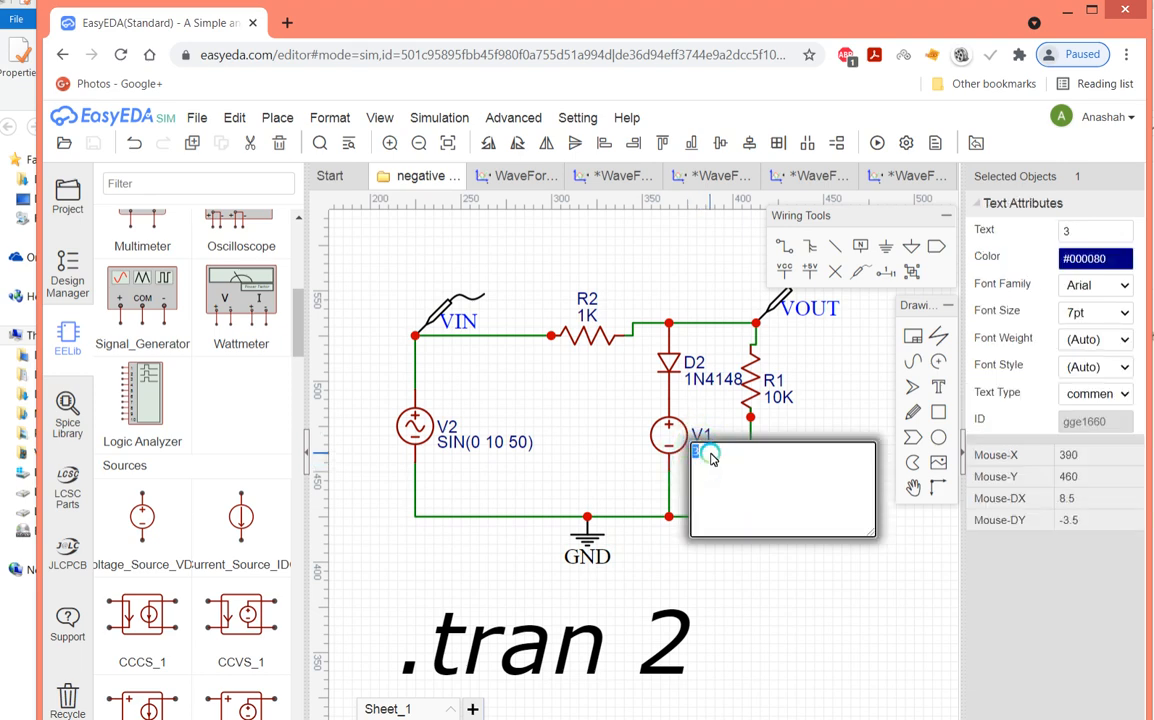
left_click(710, 458)
type("2")
left_click(871, 407)
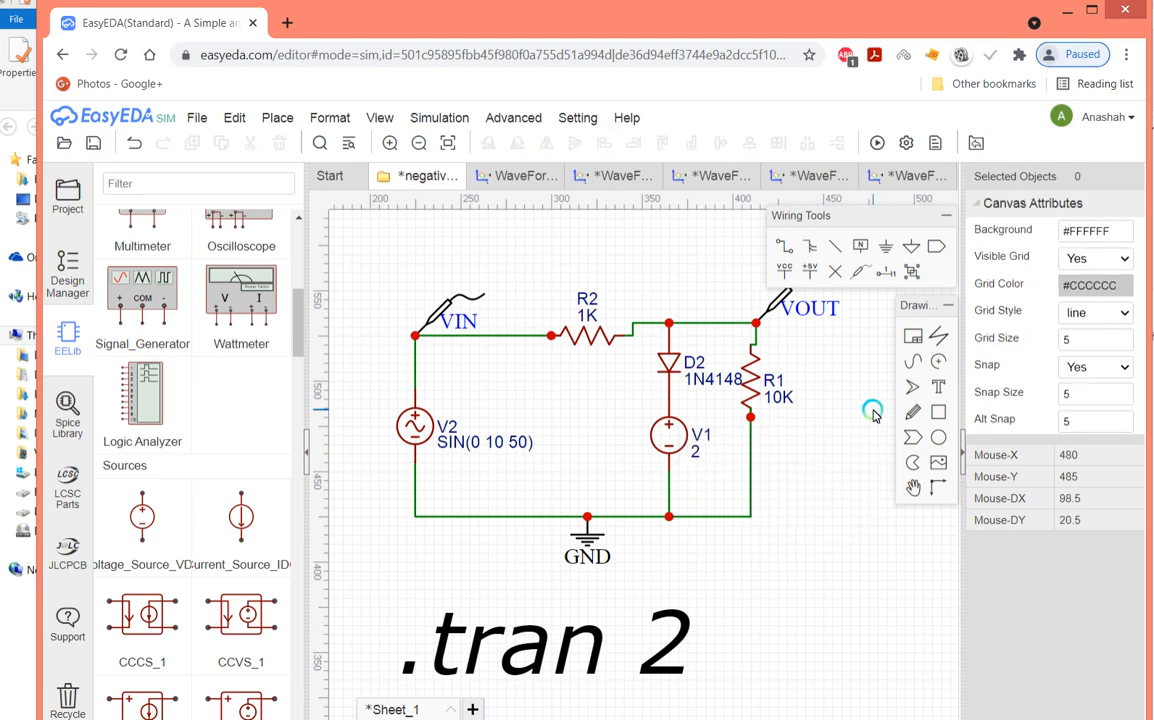
Save and rerun the simulation with V1 at 2, and zoom the overlaid V(vin) and V(vout) plot to about 0 to 520 ms.
left_click(180, 122)
left_click(236, 218)
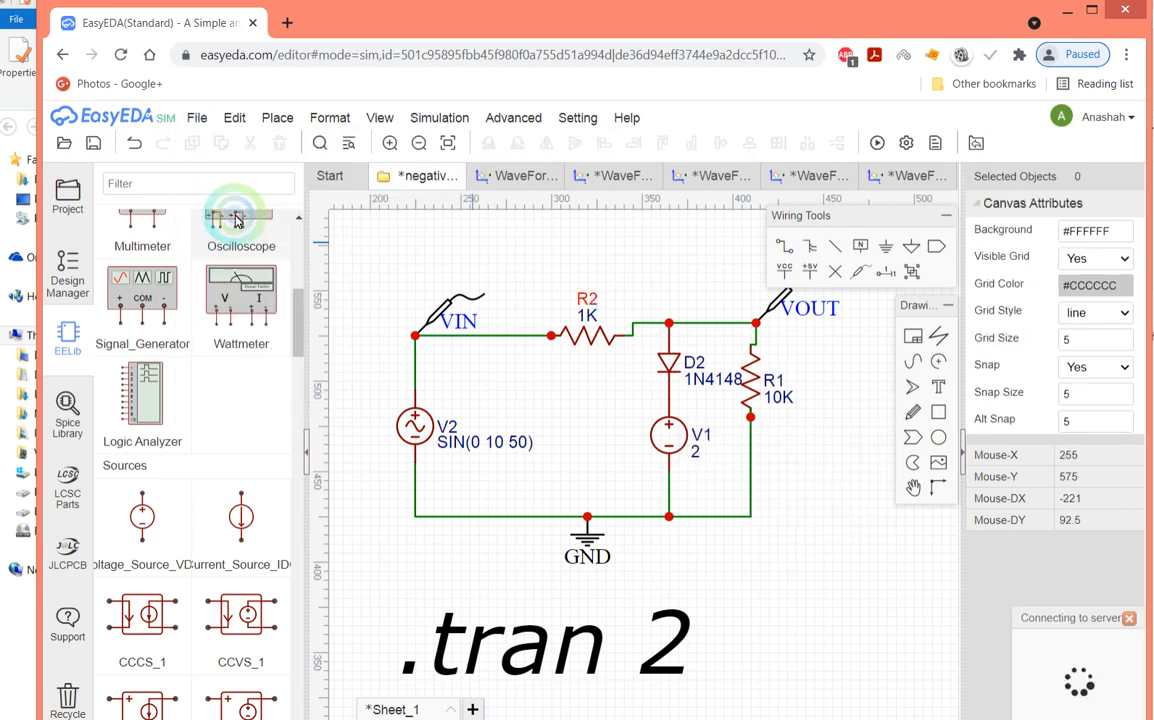
left_click(450, 117)
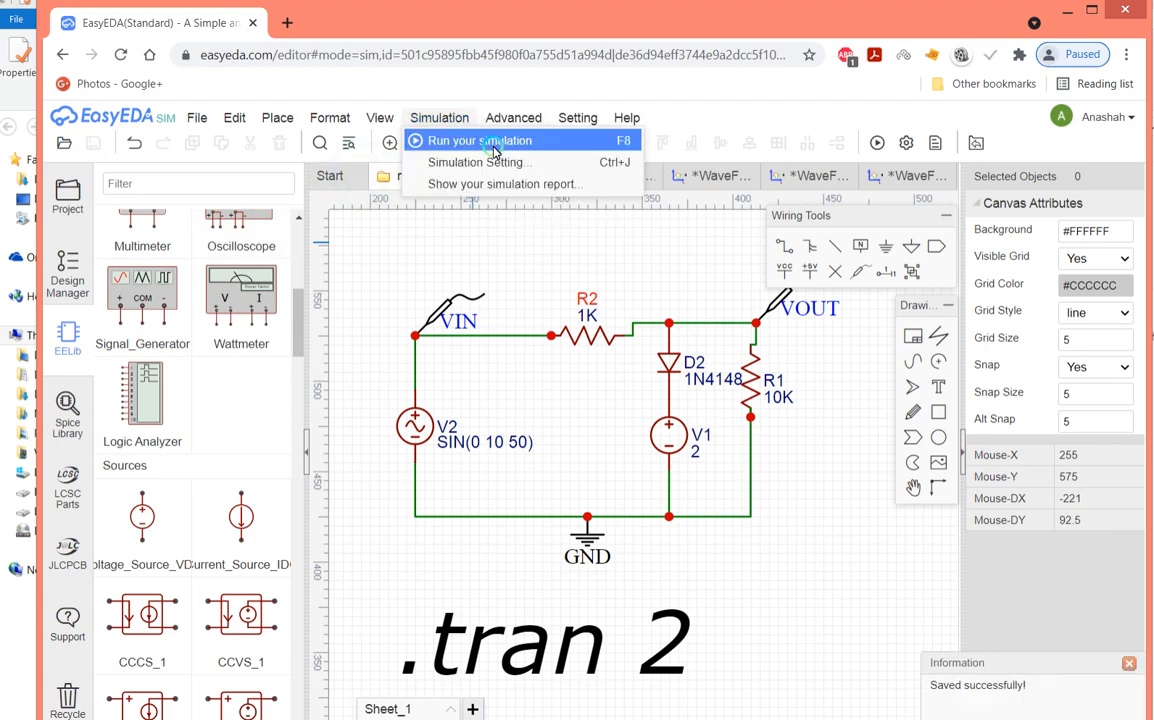
left_click(489, 141)
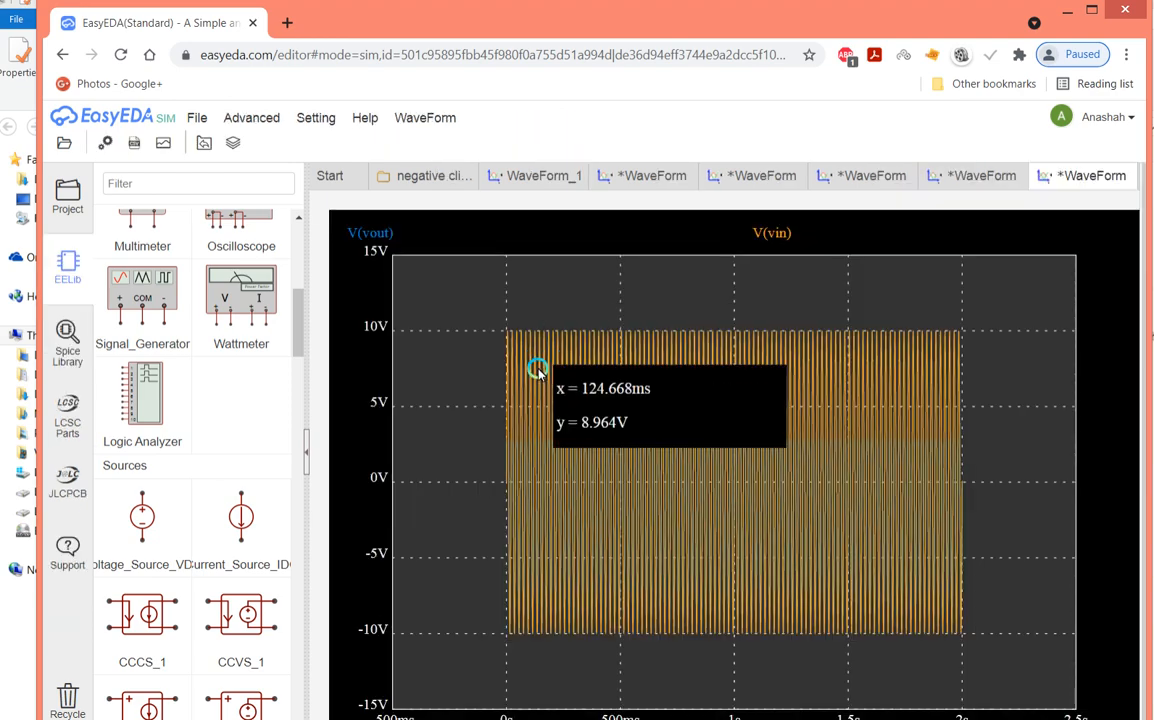
left_click_drag(717, 601, 765, 606)
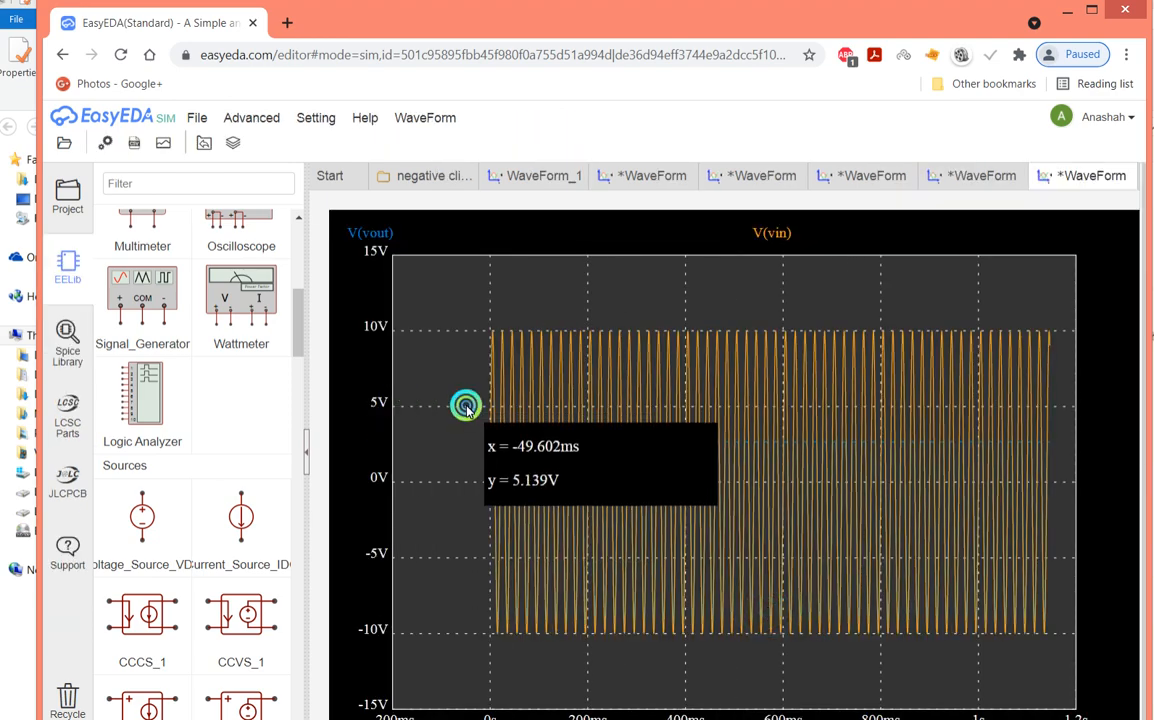
left_click(742, 575)
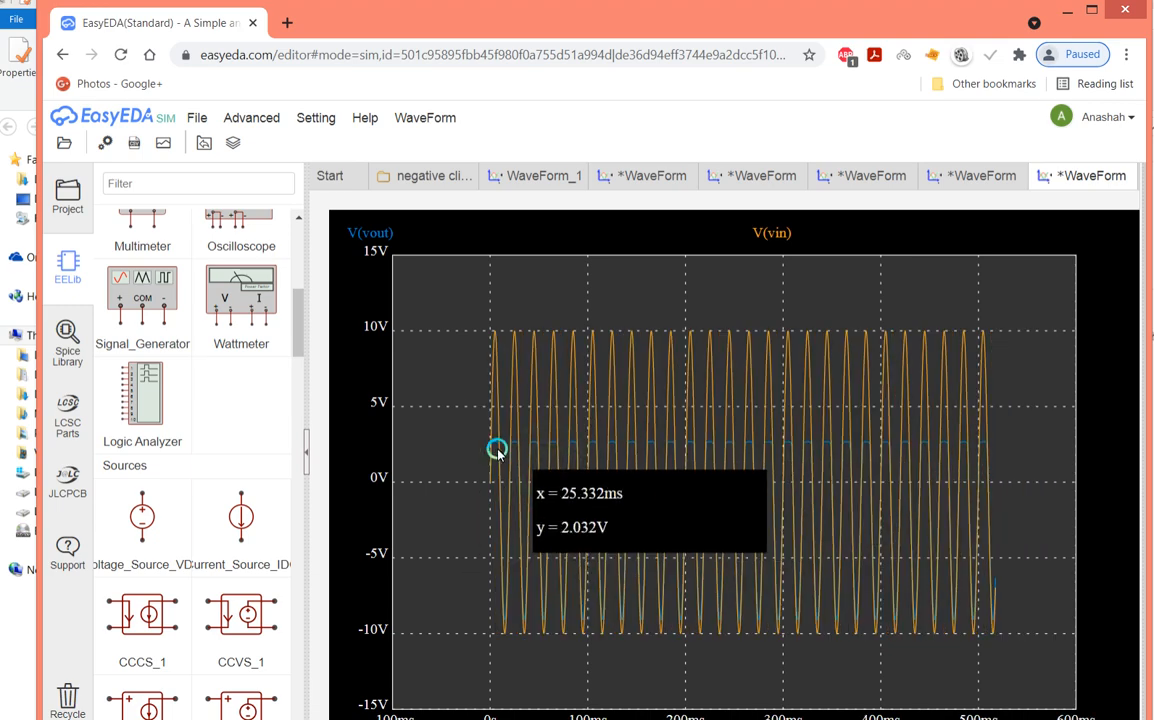
Compare the previous two-pane waveform with the current schematic and the newest overlaid waveform.
left_click(962, 178)
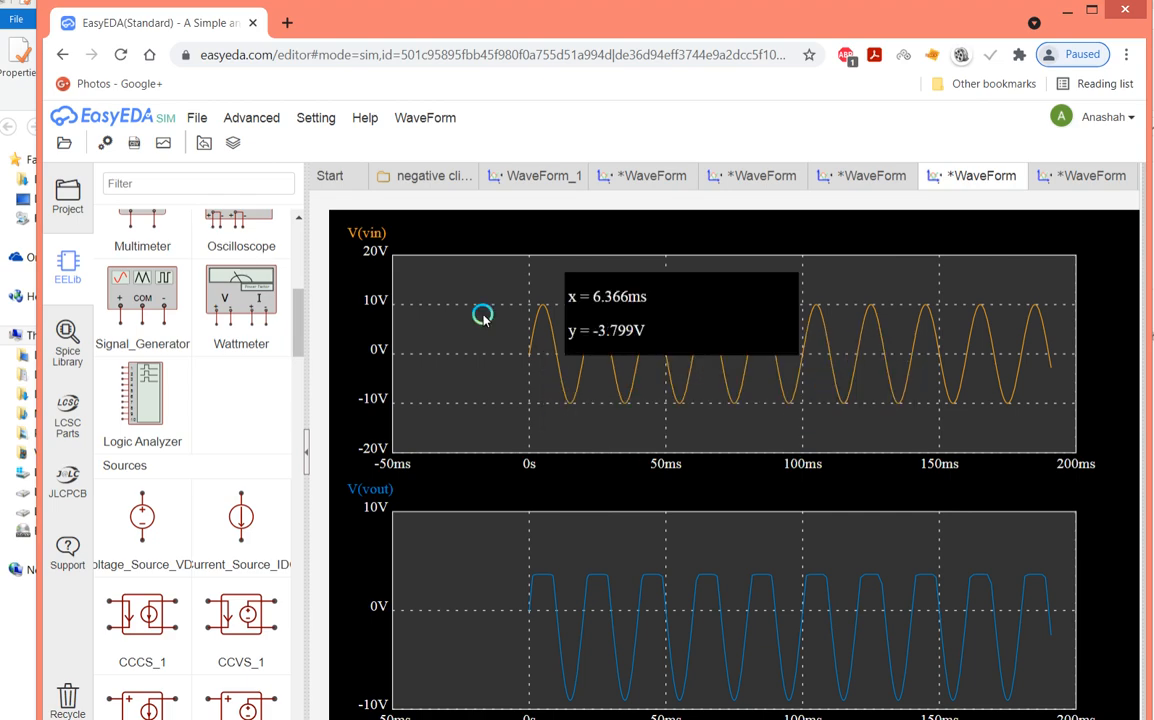
left_click(440, 176)
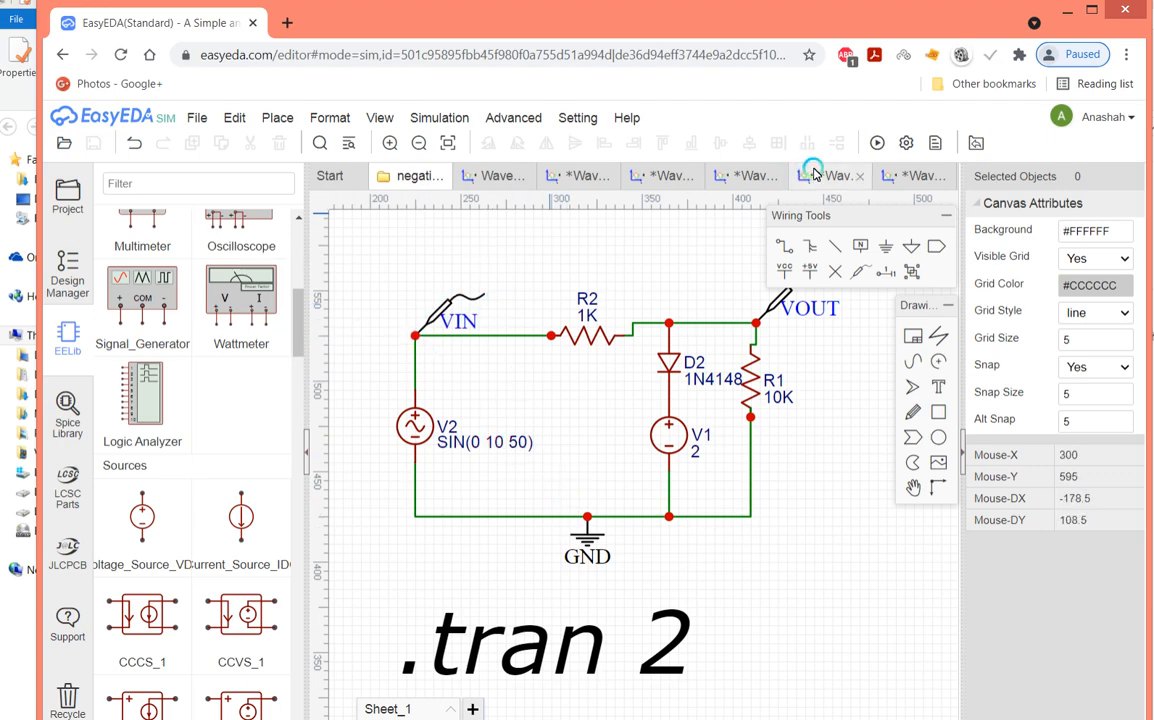
left_click(919, 177)
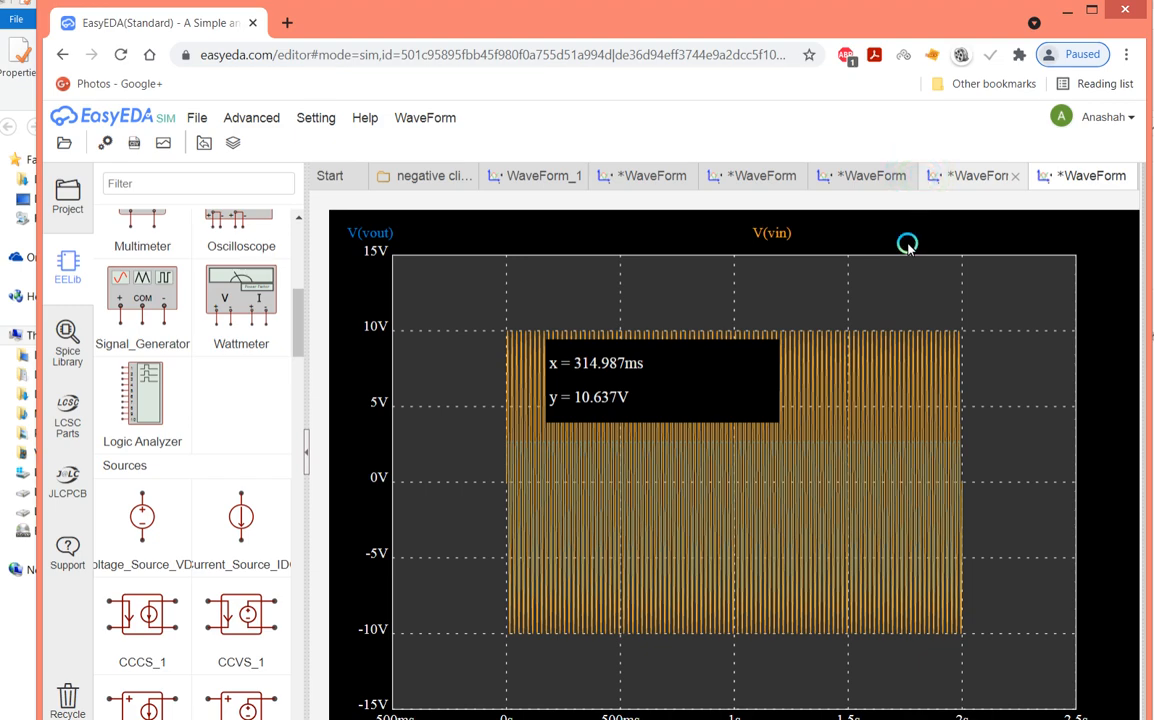
Zoom the newest overlaid waveform to about 0 to 1.35 s, and close it without saving.
left_click_drag(493, 452, 852, 598)
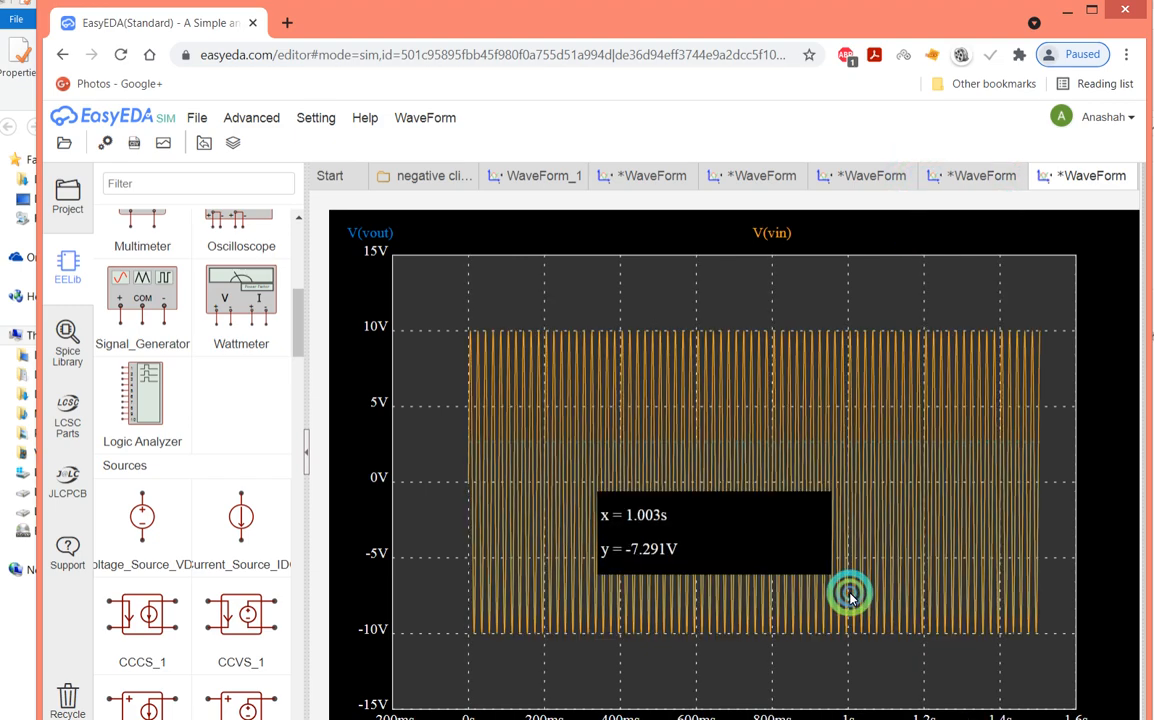
left_click_drag(431, 383, 884, 613)
left_click(583, 418)
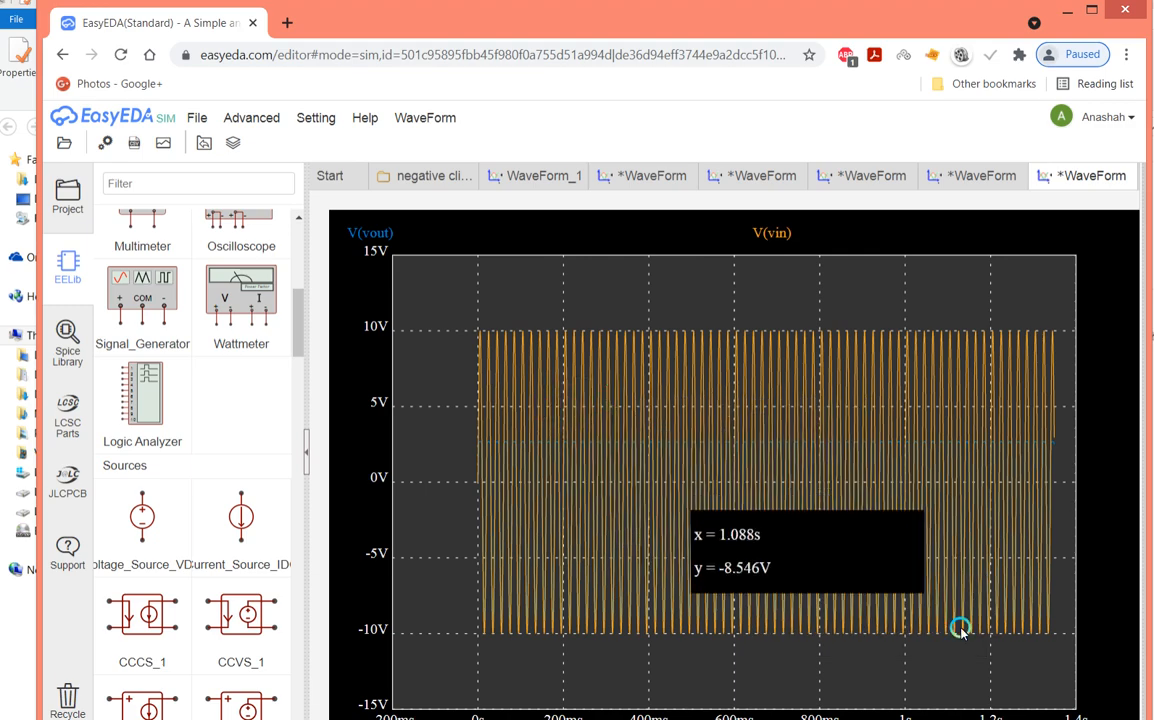
left_click(1127, 179)
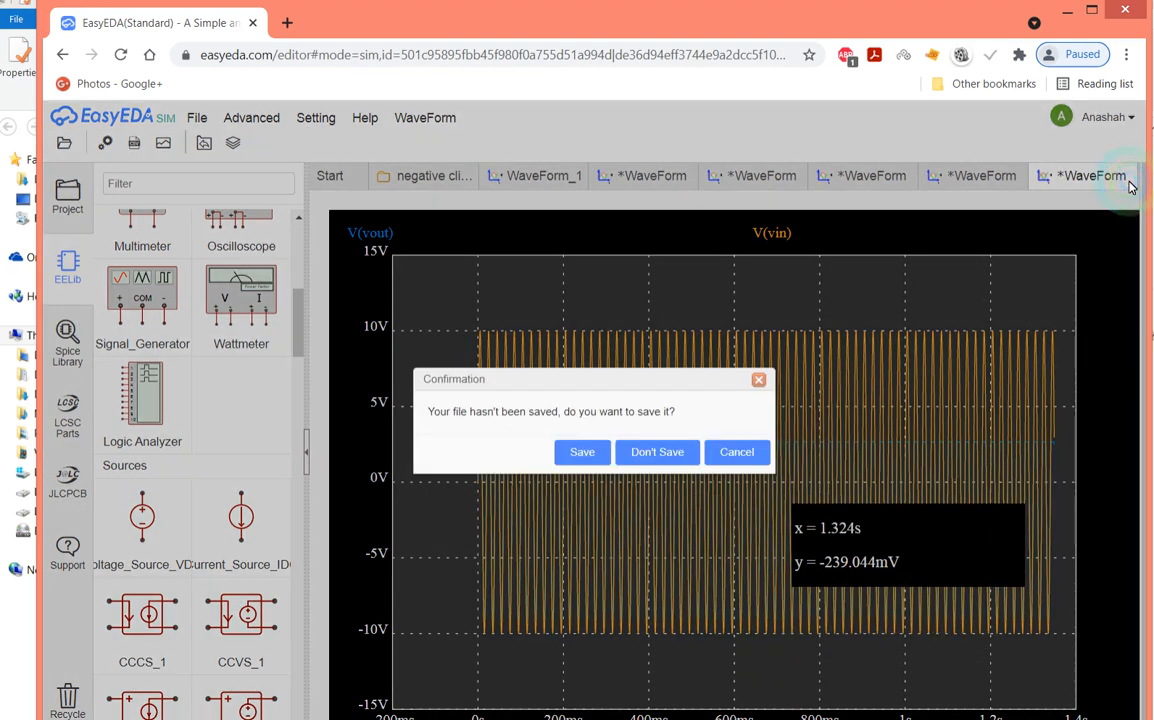
left_click(660, 452)
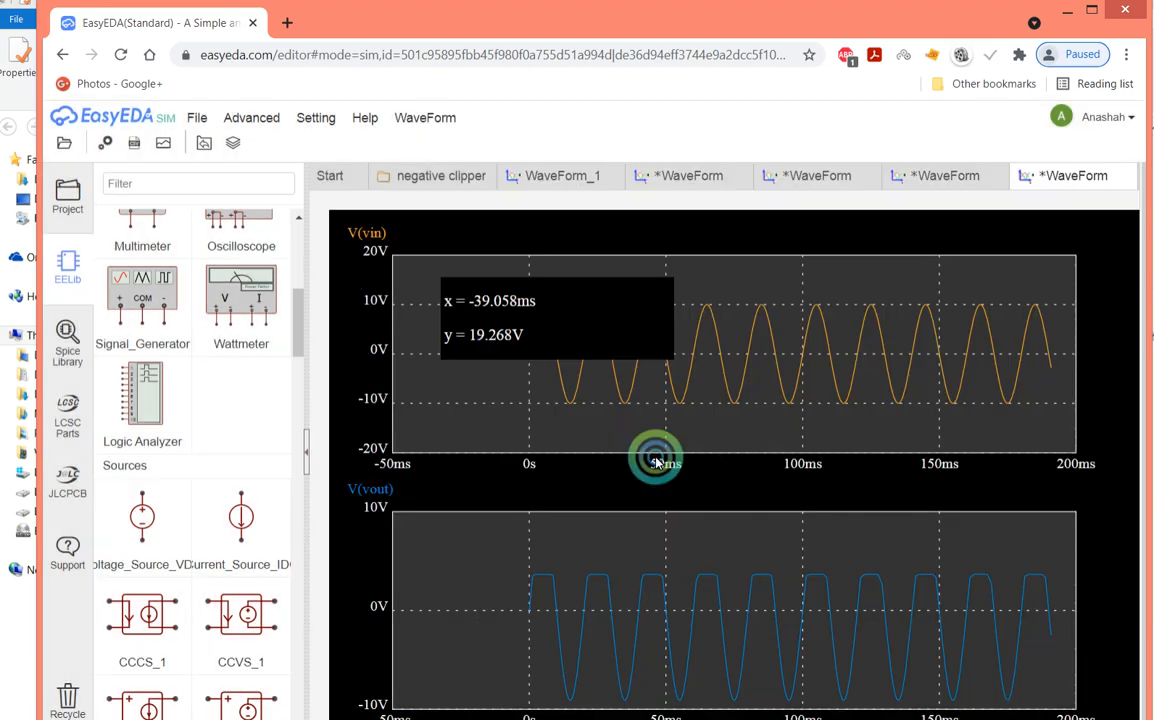
Save the two-pane VIN and VOUT waveform to an existing project as WaveForm_2, with the project owner set to ALL.
left_click(197, 117)
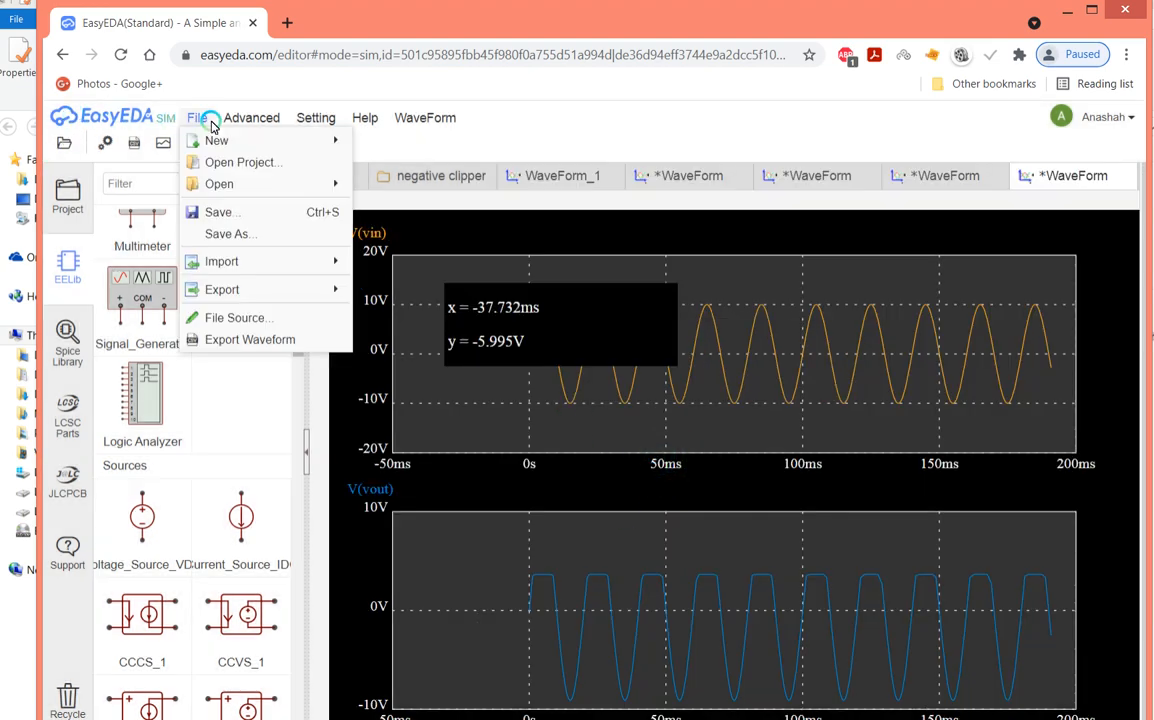
left_click(261, 234)
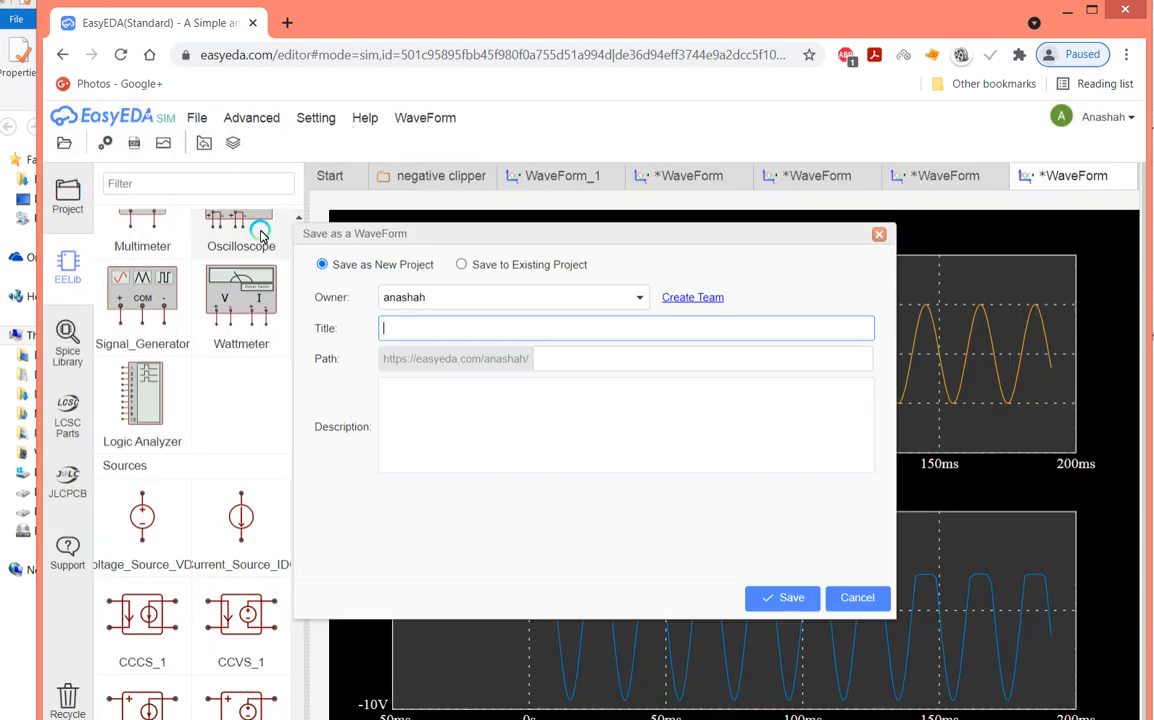
left_click(463, 264)
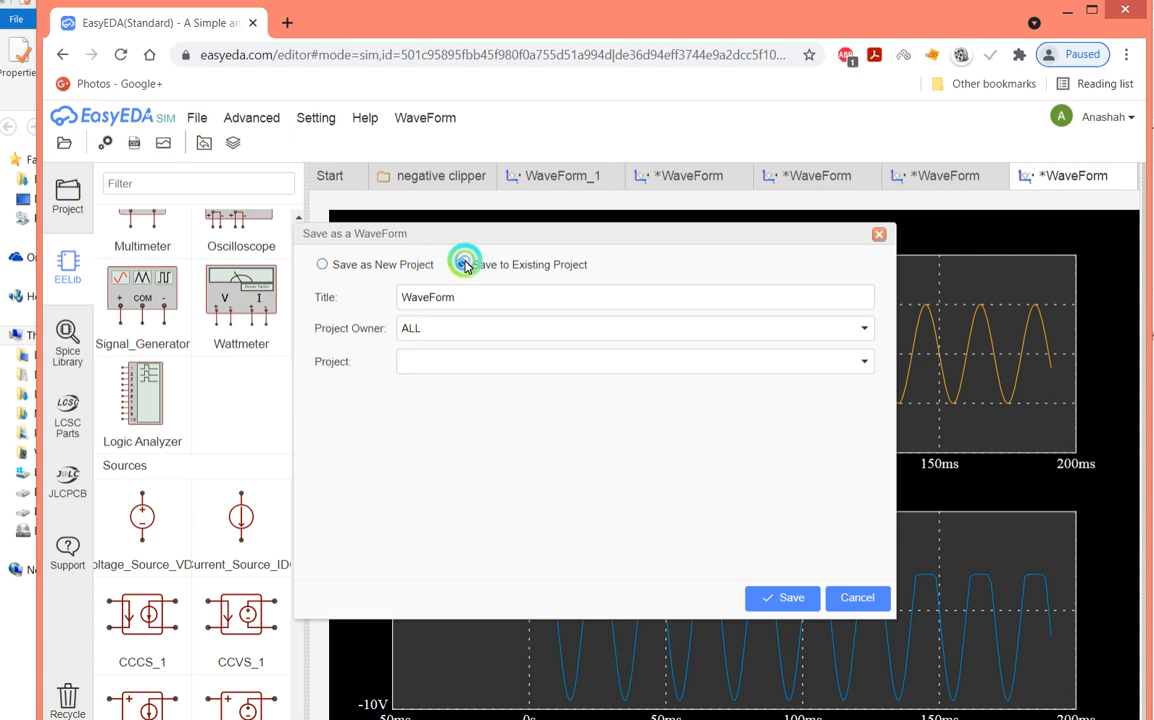
double_click(503, 307)
left_click(503, 307)
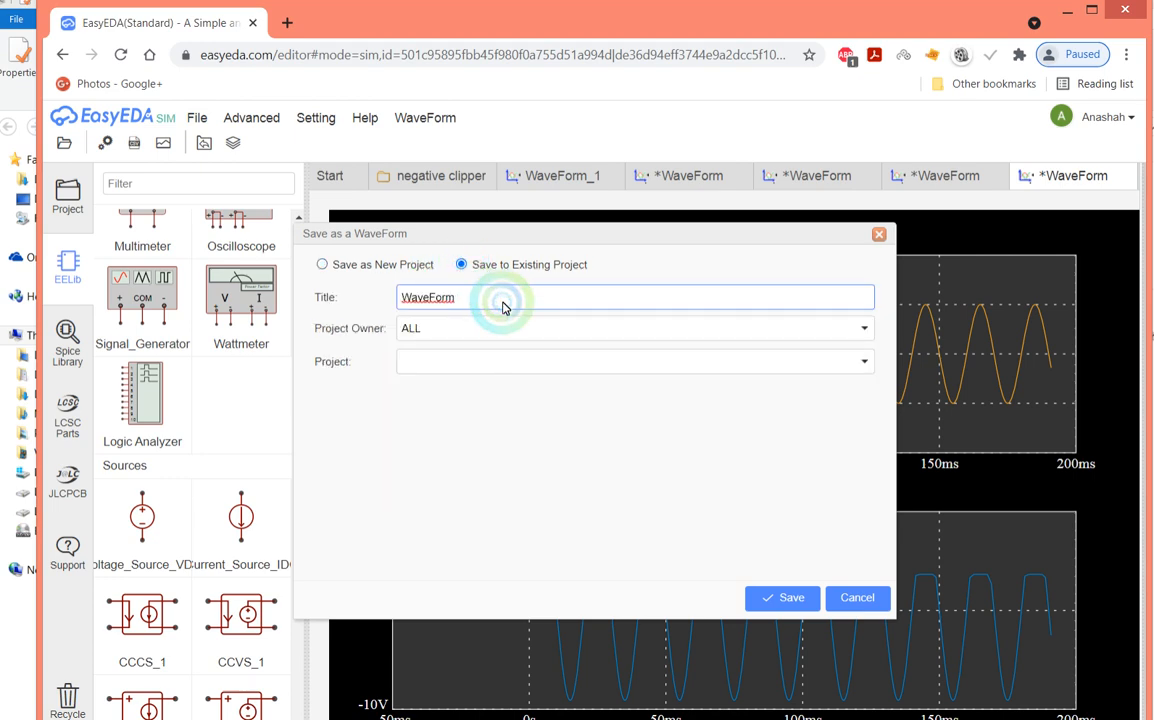
type("_2")
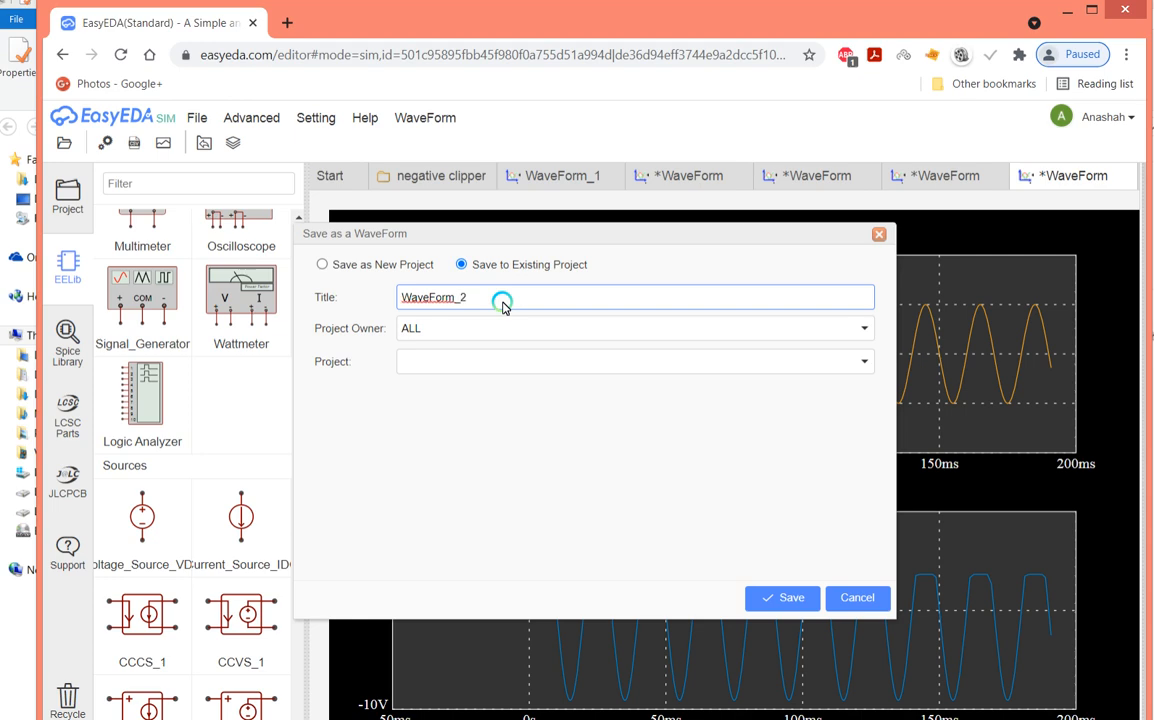
left_click(524, 338)
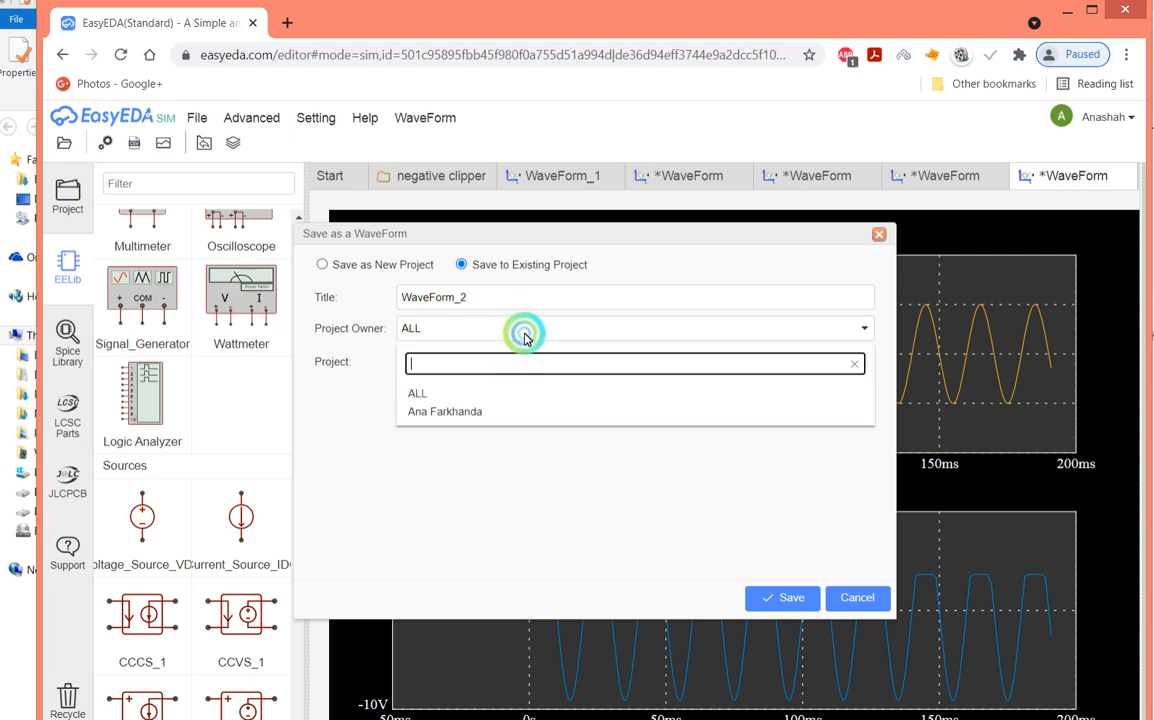
left_click(489, 399)
left_click(783, 600)
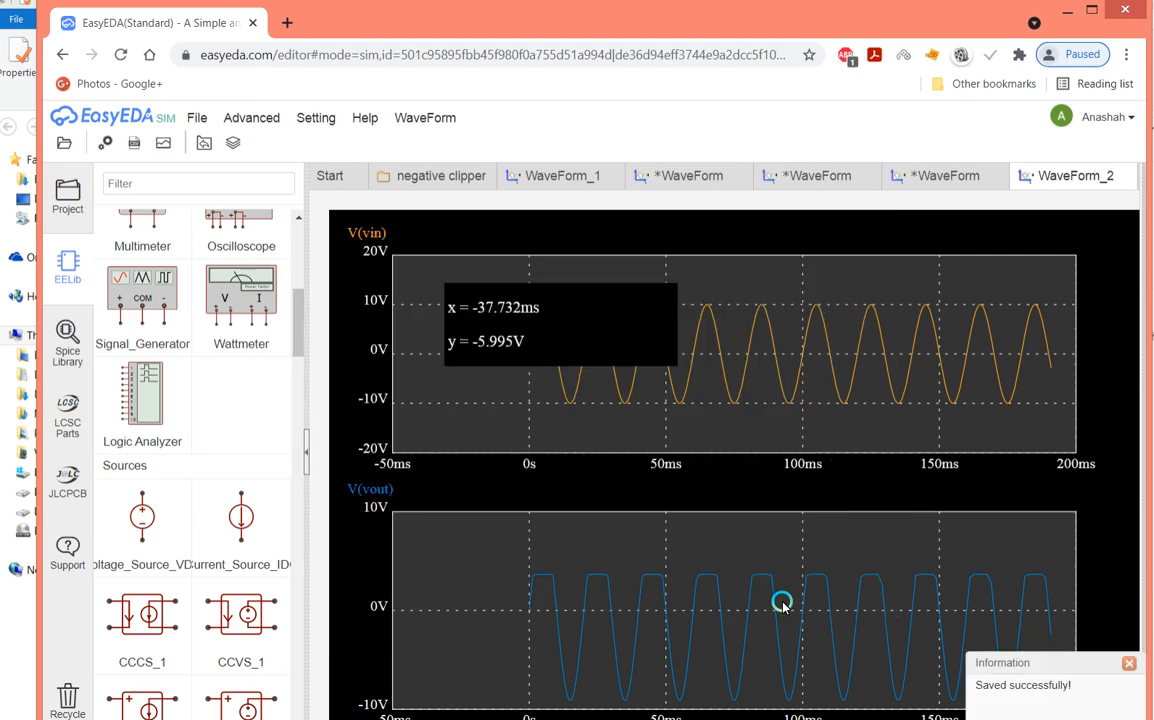
Close WaveForm_2, WaveForm_1 and the remaining unsaved waveforms, discarding their changes and leaving only the negative clipper schematic open.
left_click(1128, 176)
left_click(1086, 176)
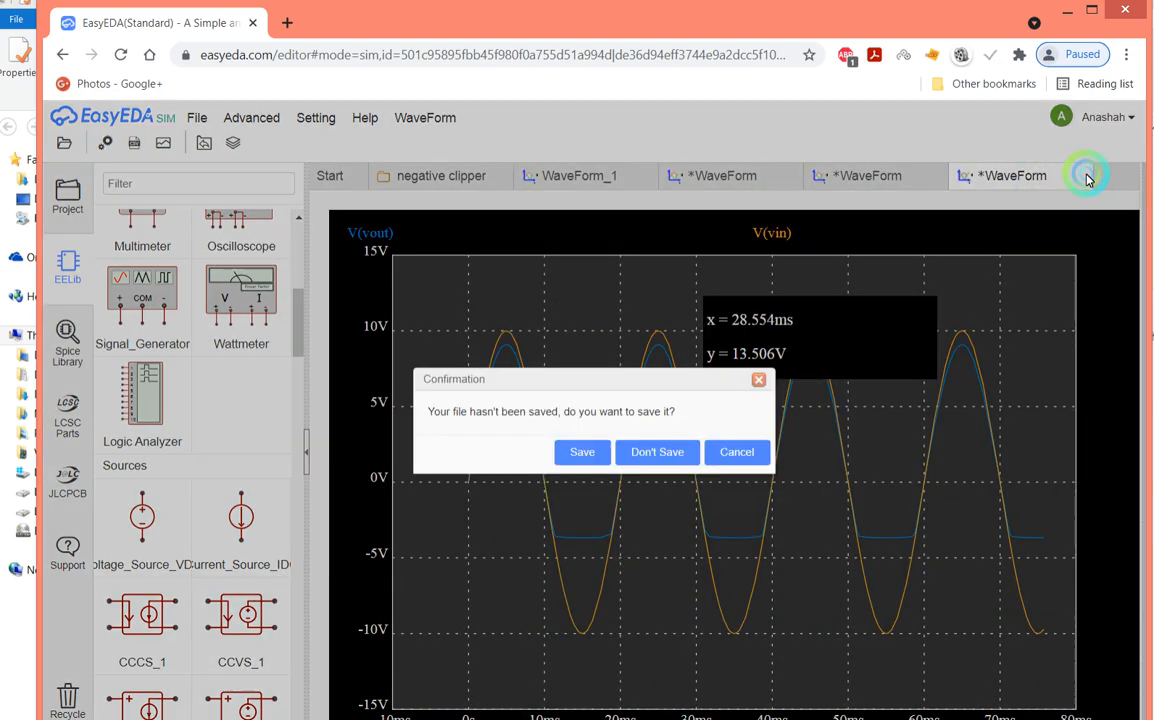
left_click(659, 451)
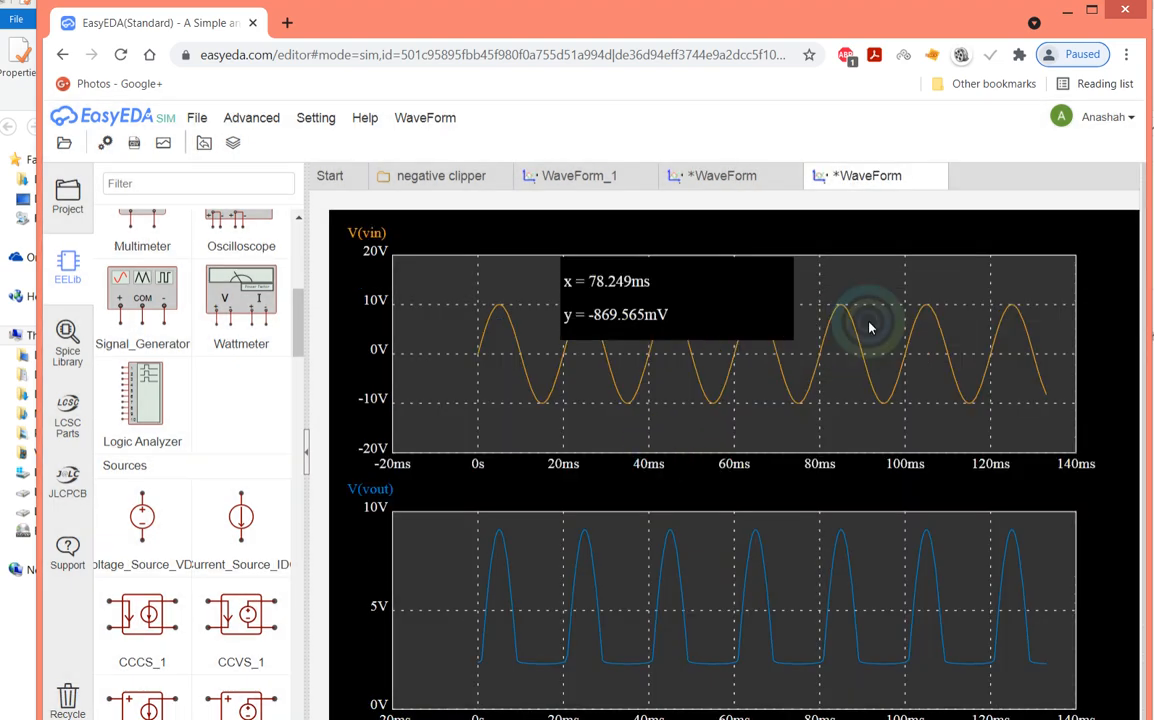
left_click(940, 193)
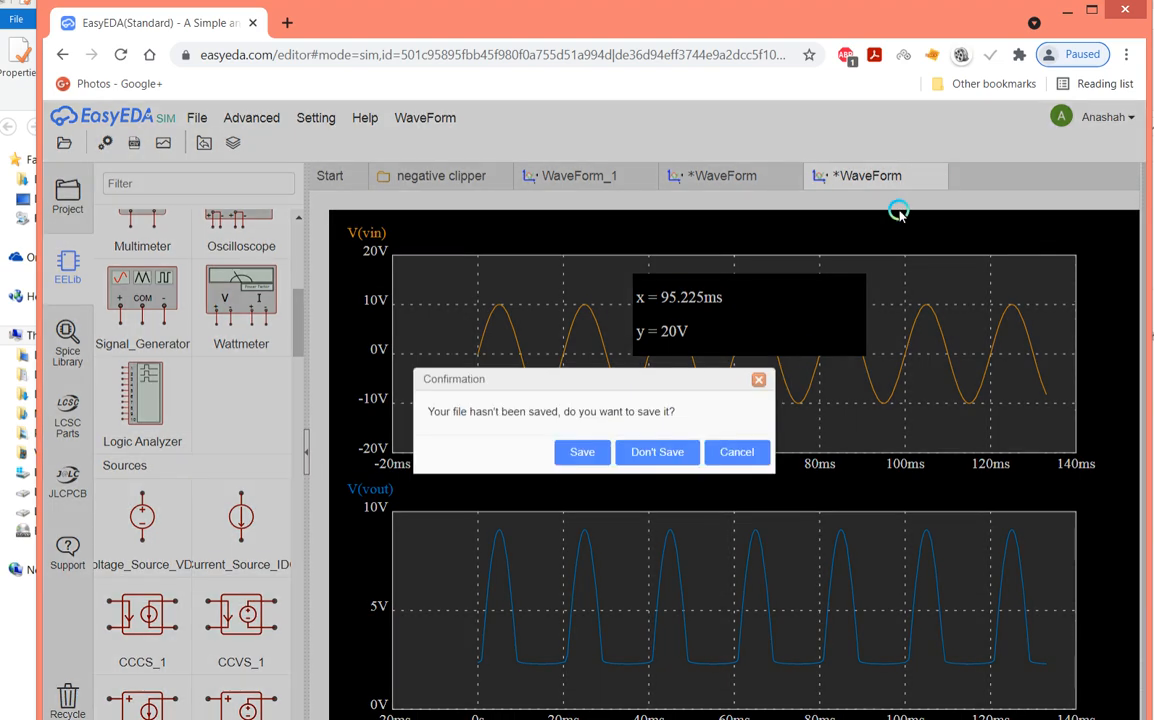
left_click(667, 452)
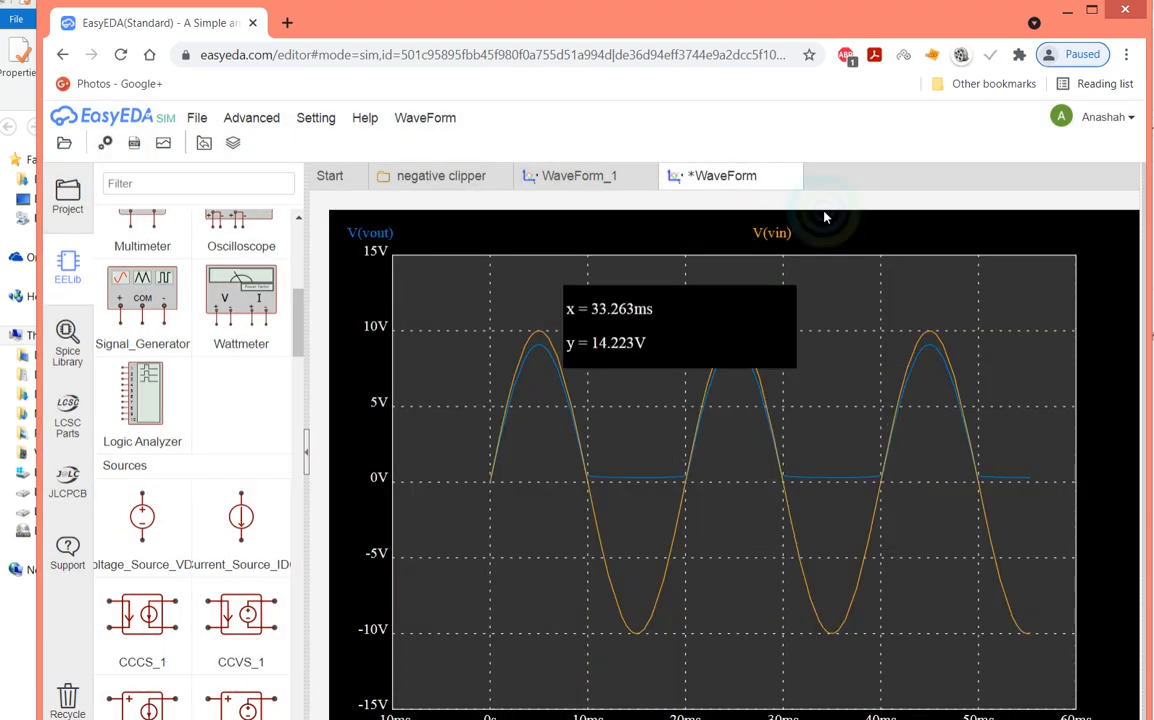
left_click(779, 168)
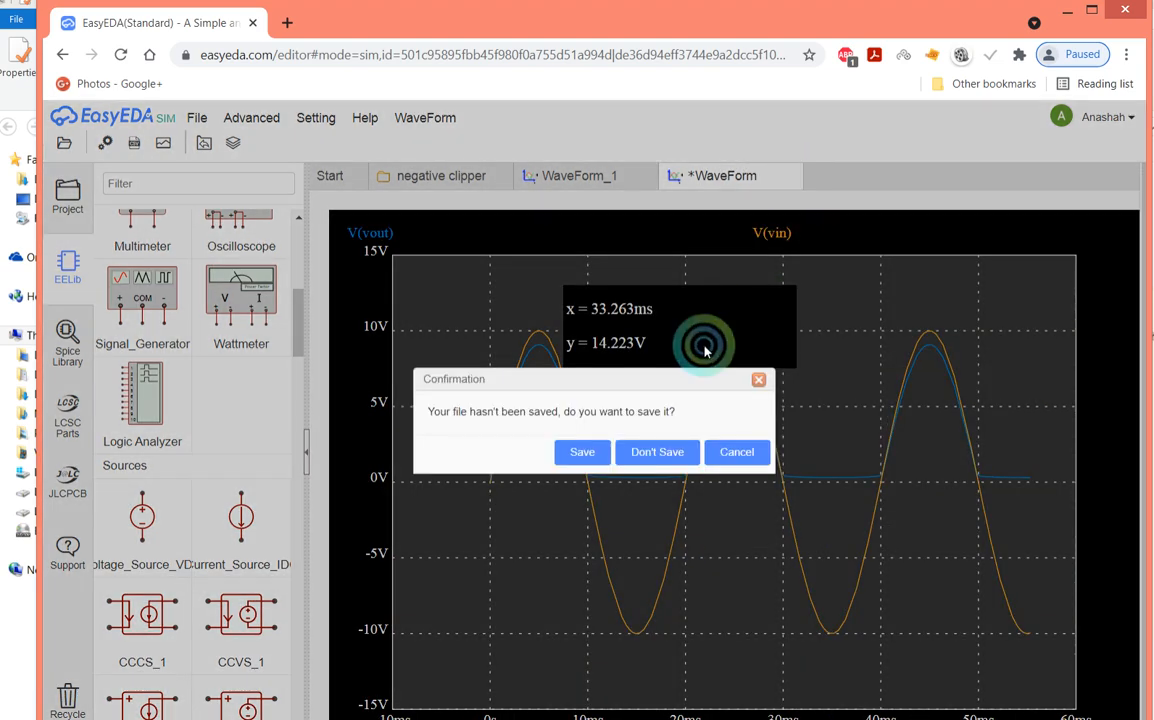
left_click(650, 453)
left_click(648, 185)
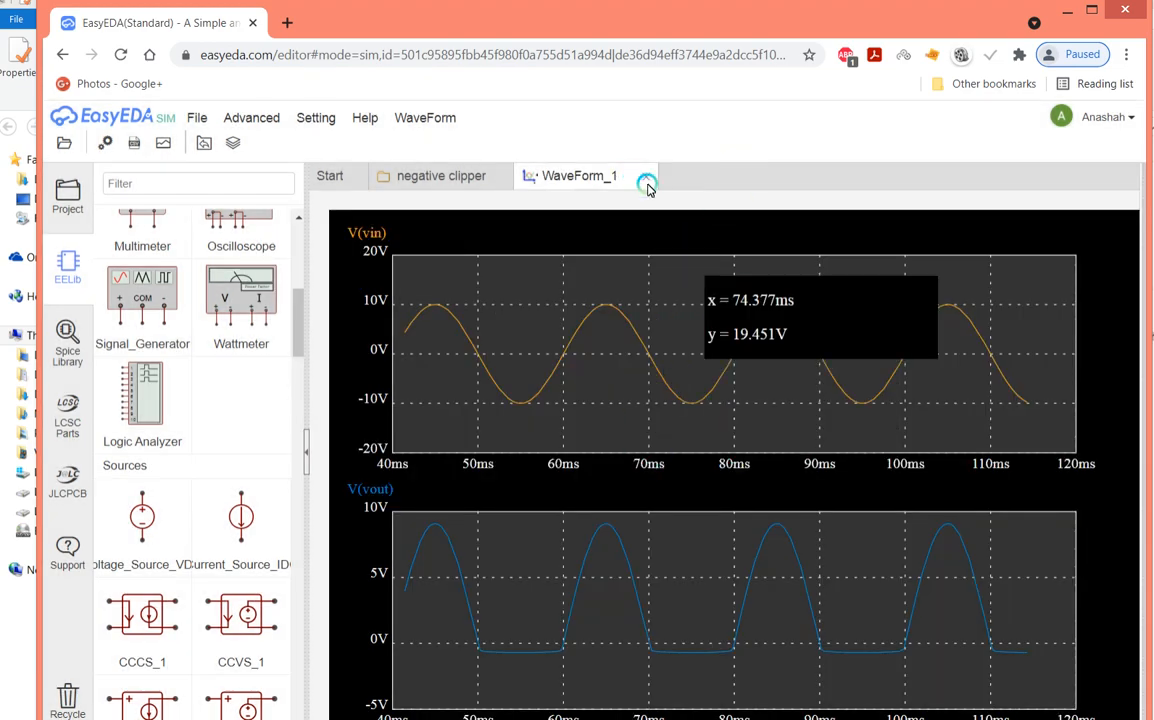
left_click(649, 184)
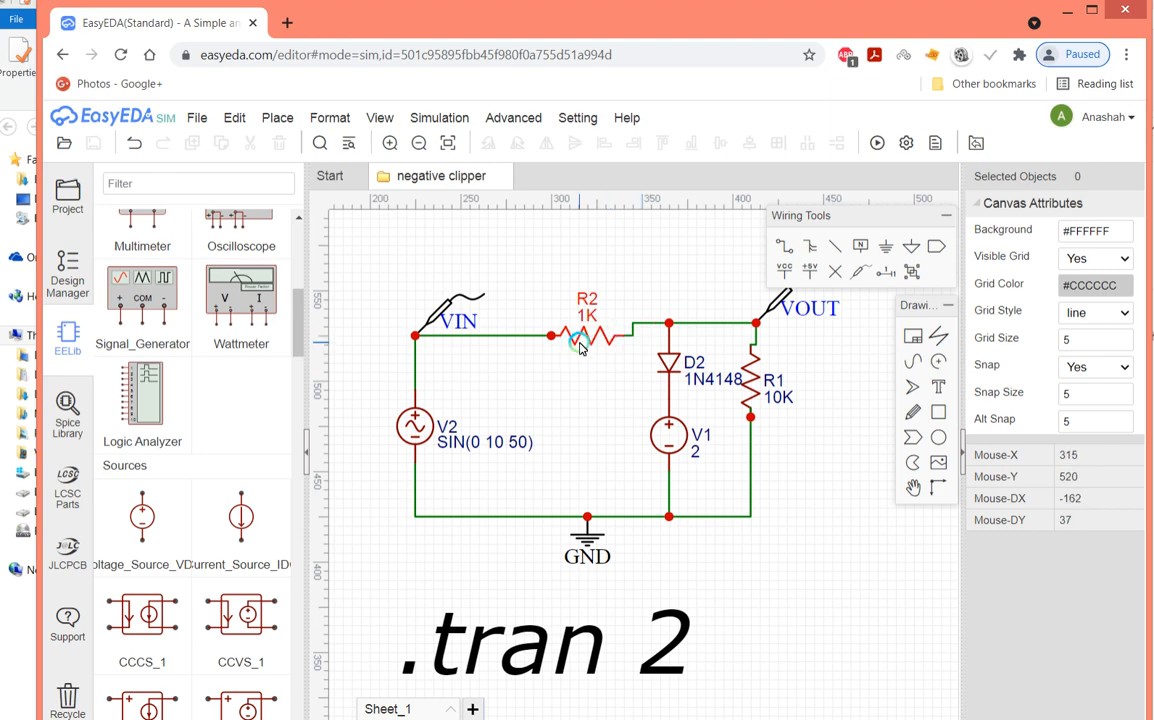
Create a new blank schematic alongside the negative clipper project.
right_click(521, 187)
left_click(485, 186)
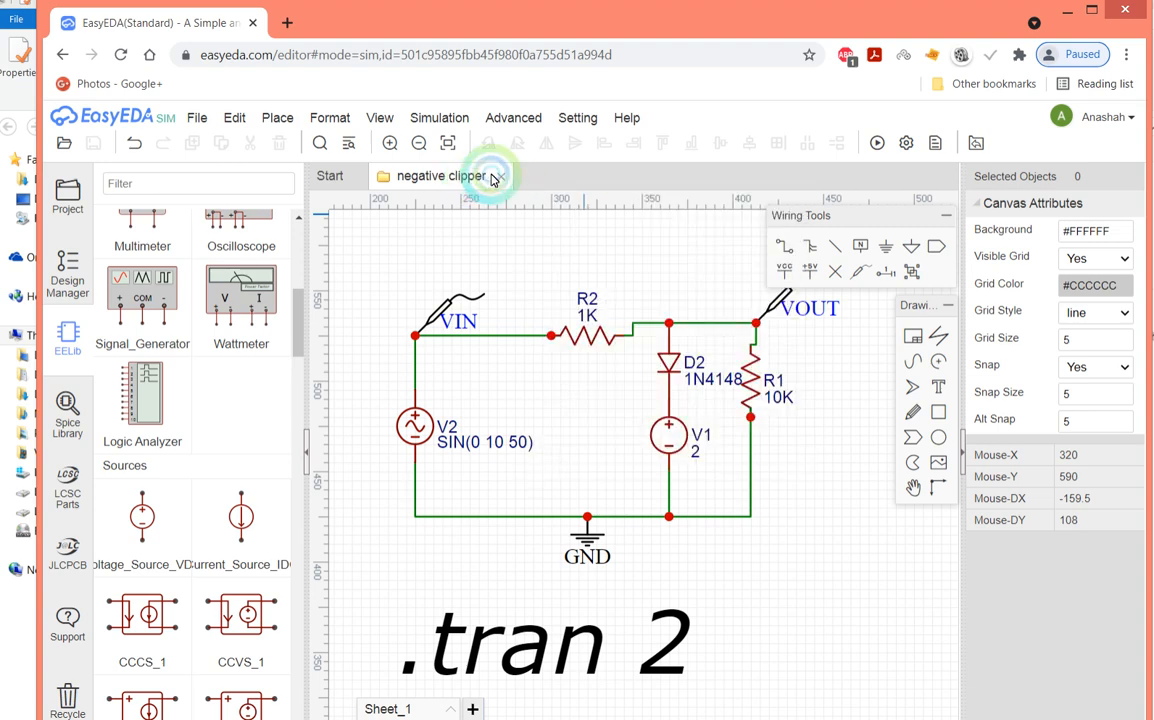
left_click(197, 118)
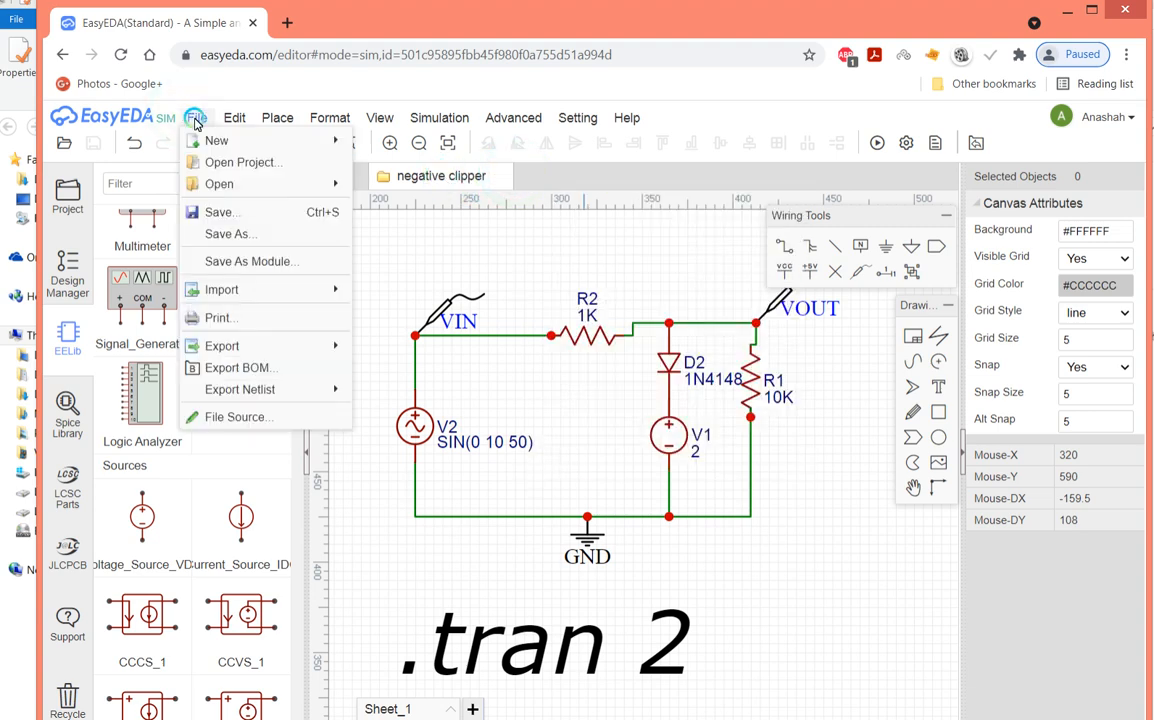
mouse_move(197, 142)
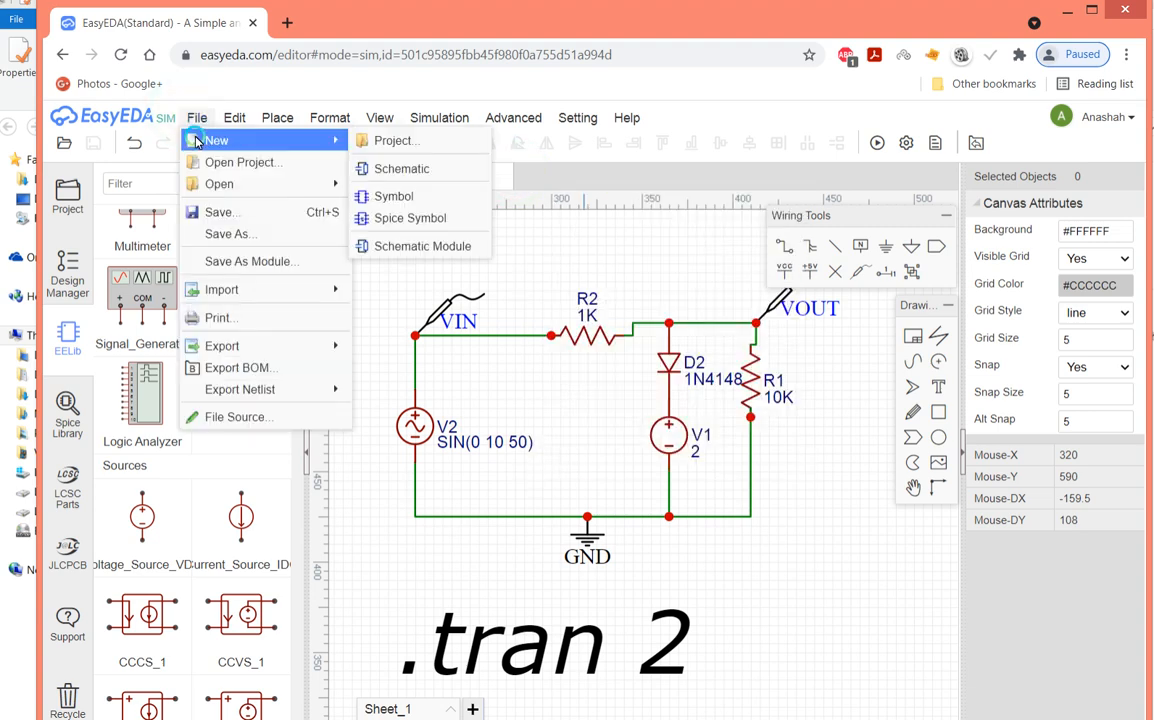
left_click(410, 168)
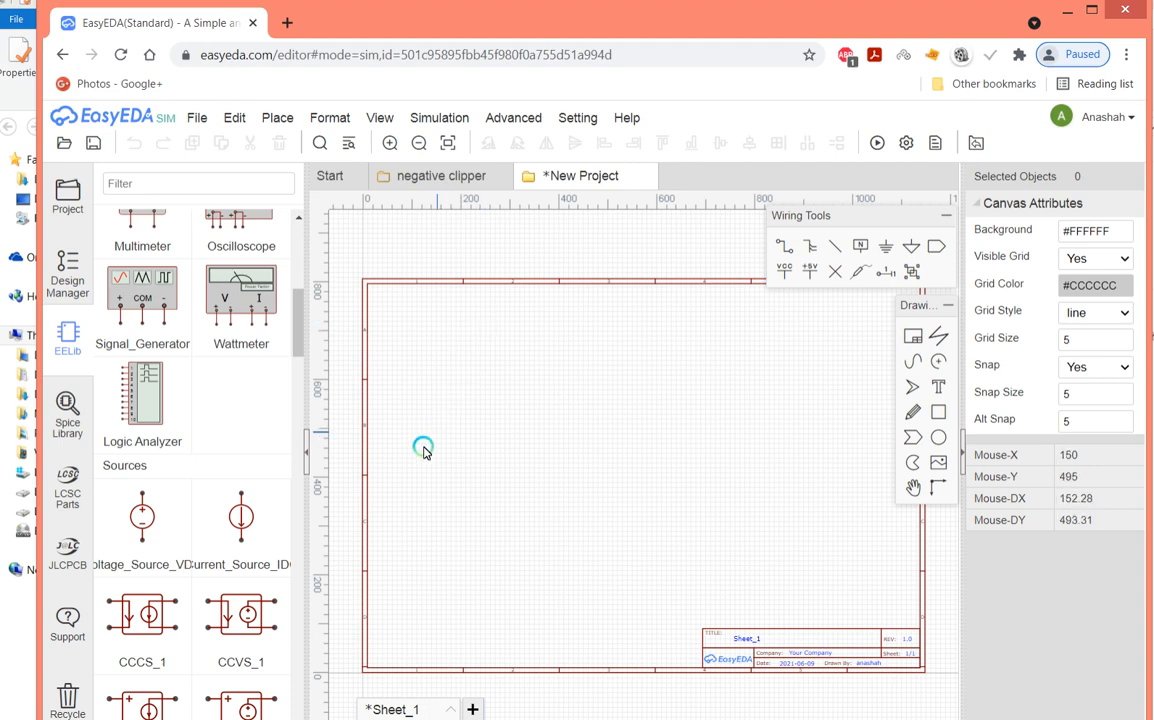
Place a DC voltage source in the upper part of the sheet and rotate it to horizontal, with its positive terminal facing left.
left_click(150, 525)
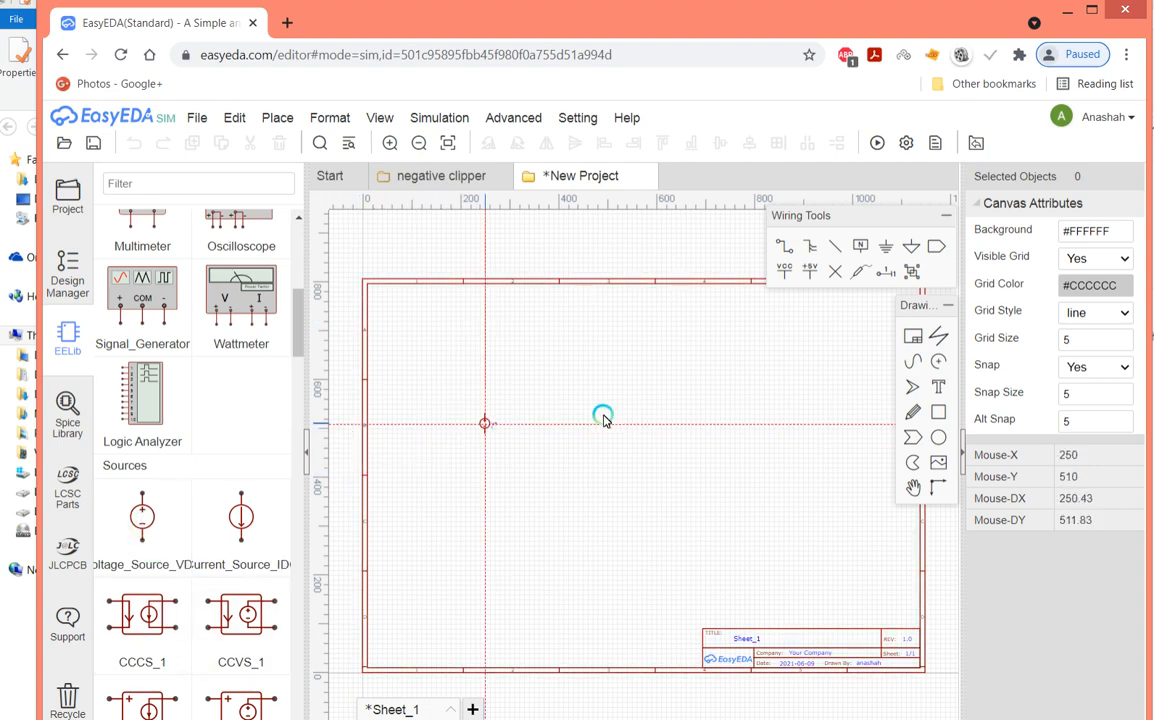
left_click(522, 378)
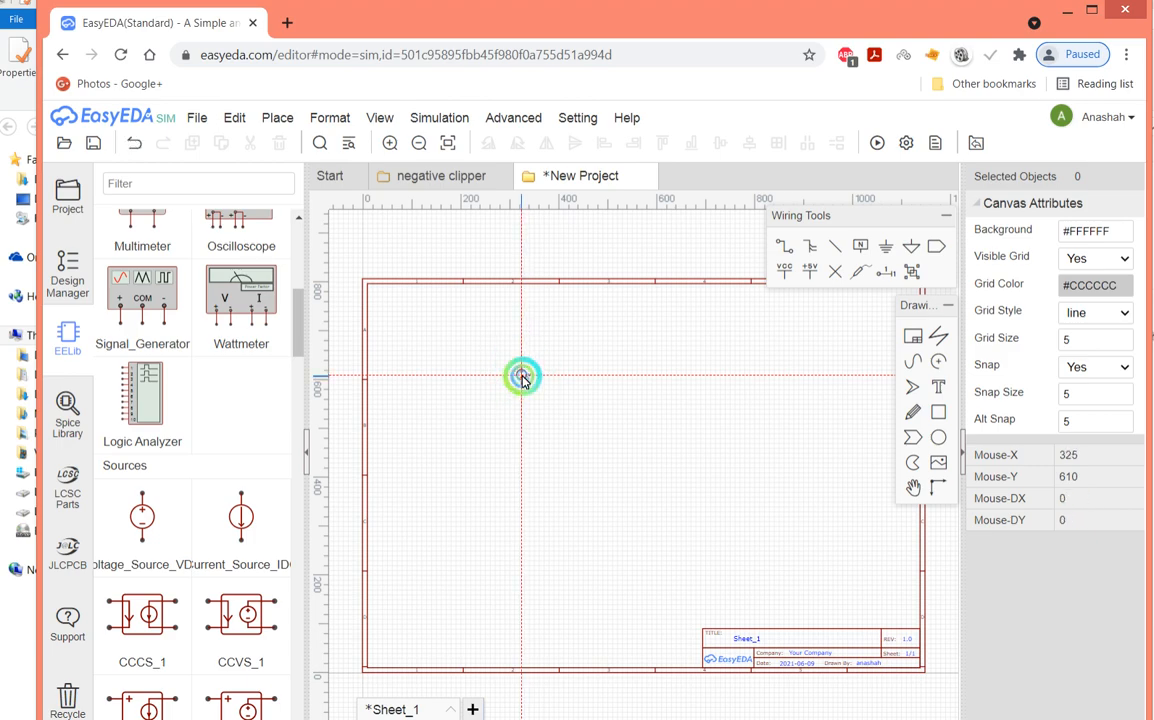
scroll(522, 378, "up", 5)
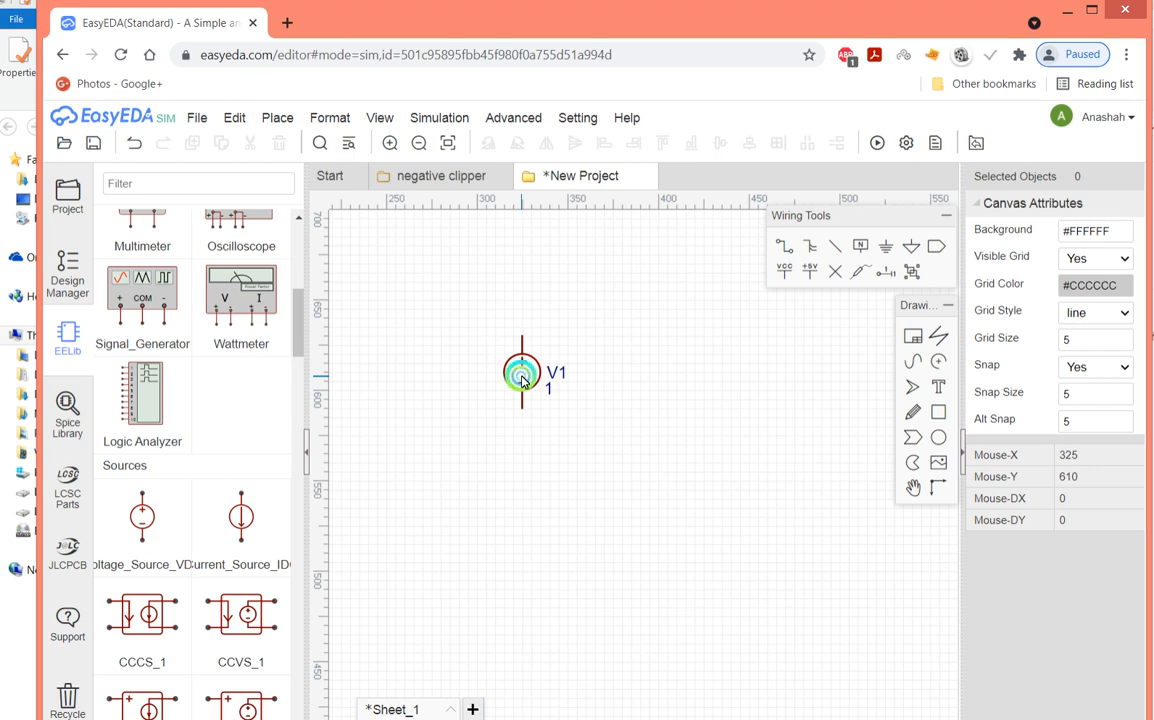
left_click(522, 378)
key("space")
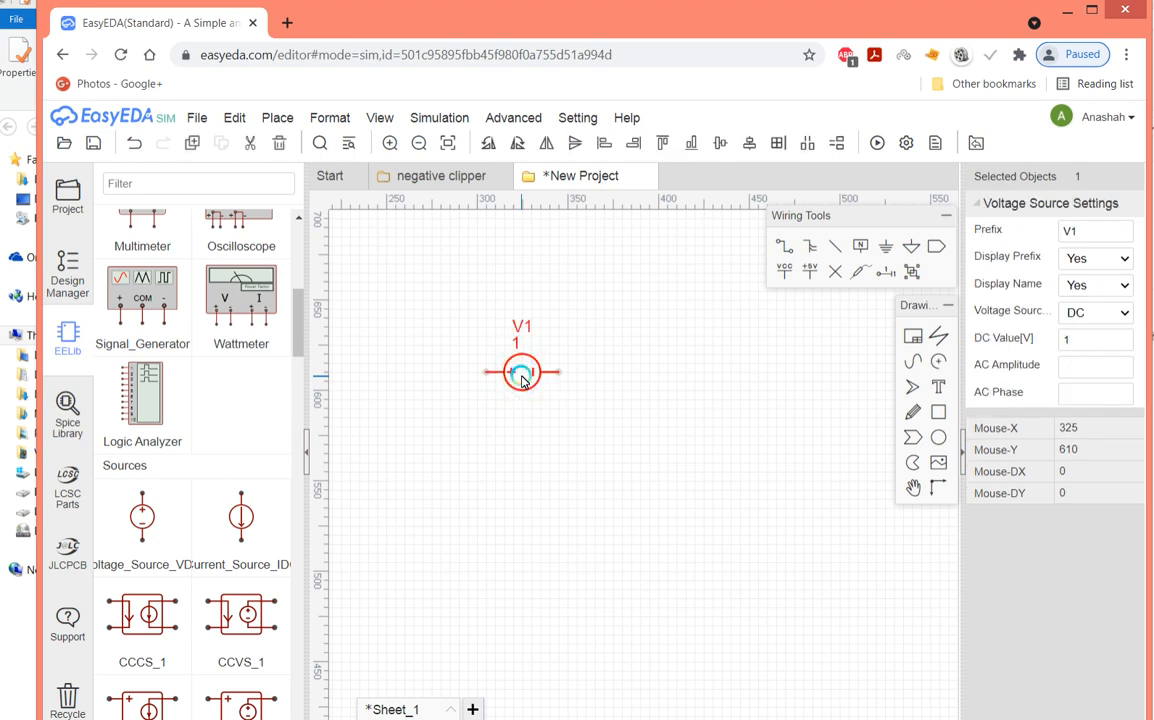
left_click(526, 405)
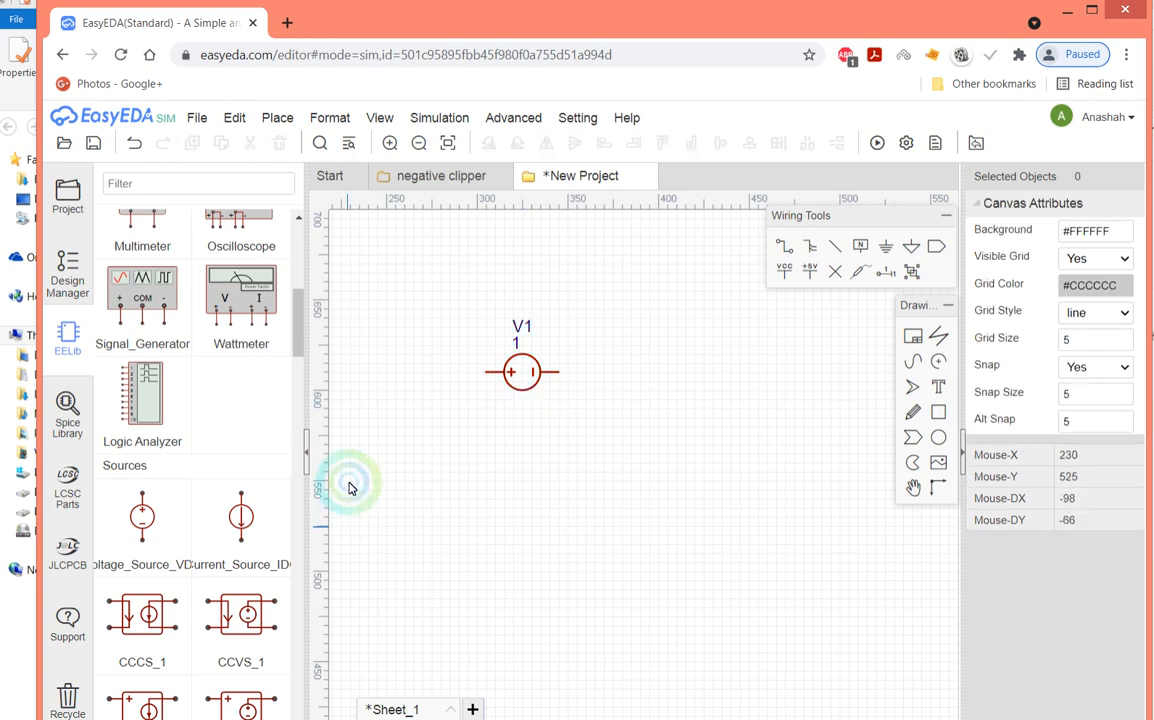
Place a 1N4148 diode pointing right beside the DC source and join its anode to the source's negative terminal.
left_click_drag(299, 353, 284, 428)
left_click_drag(150, 275, 615, 378)
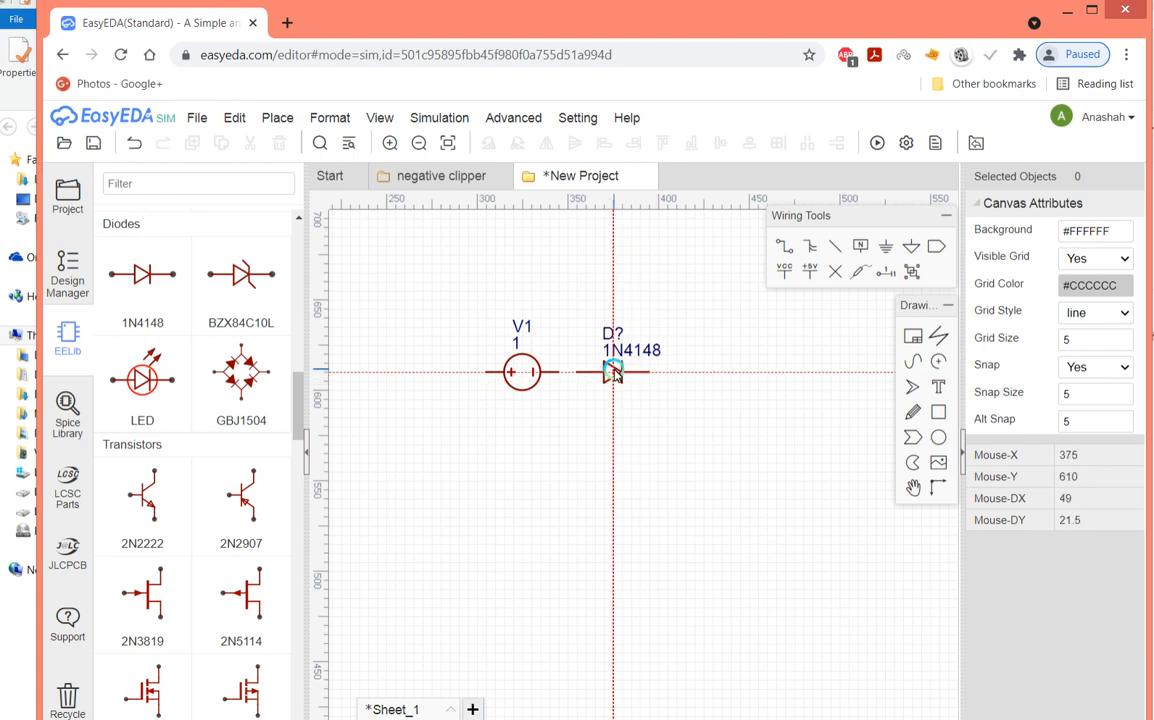
left_click(614, 371)
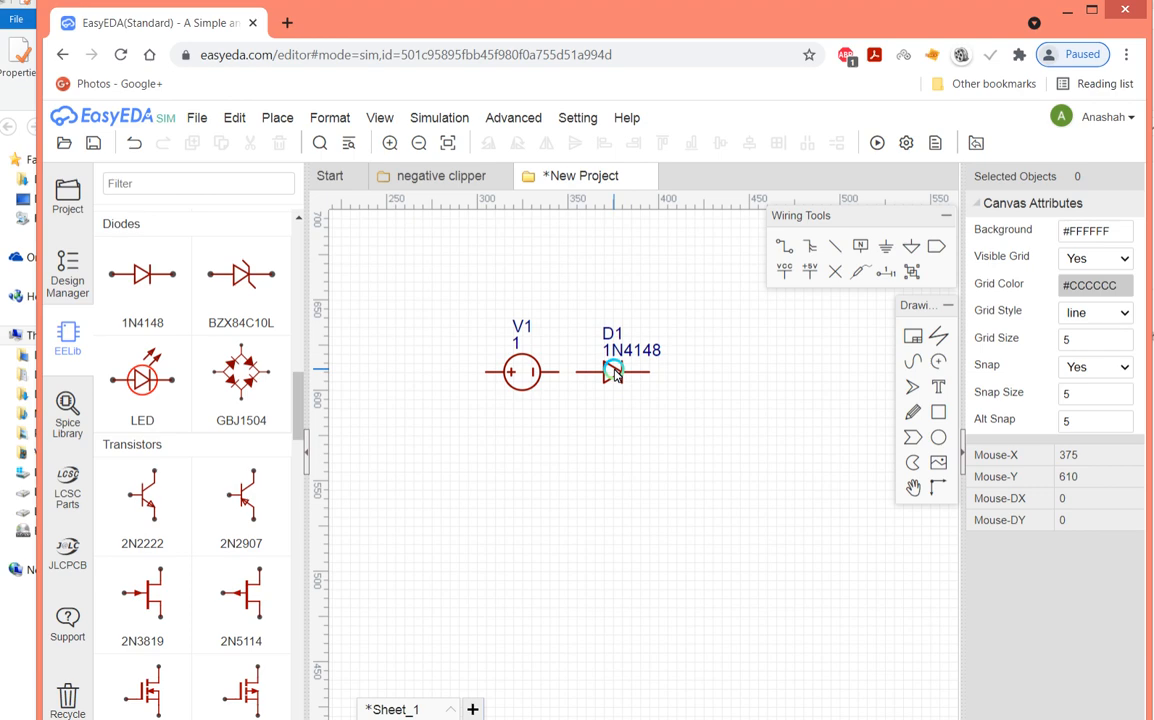
left_click(609, 375)
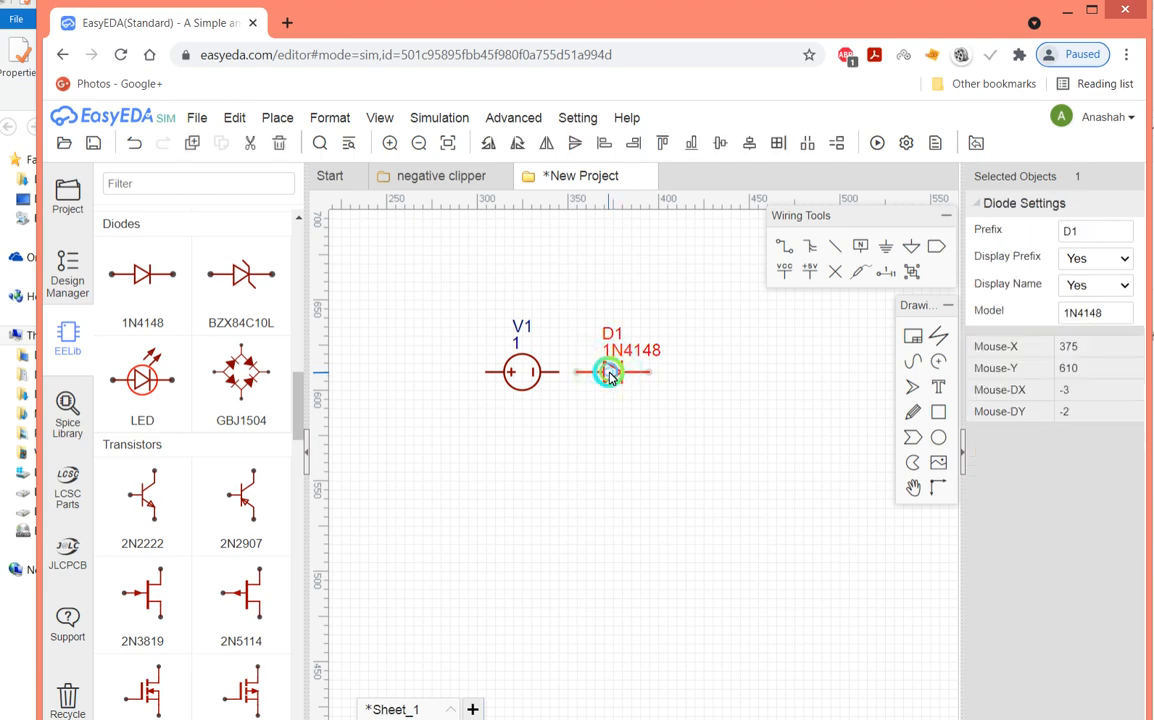
left_click_drag(610, 377, 594, 380)
left_click(672, 380)
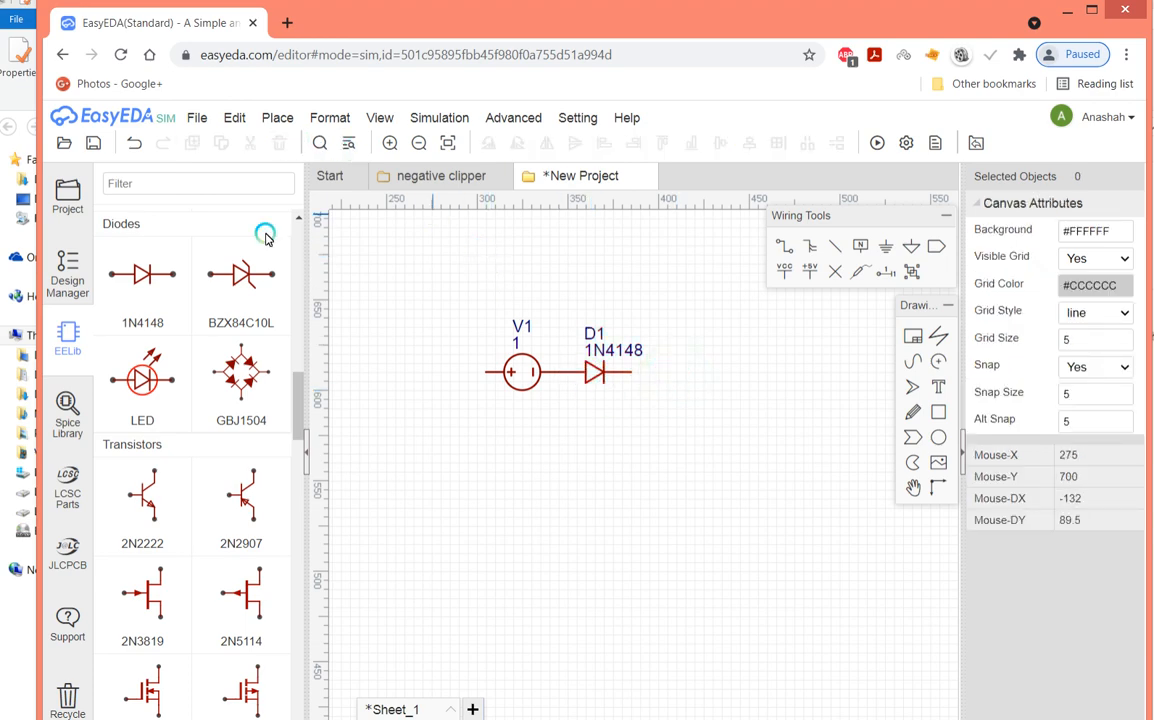
Place a 1K US-style resistor below and to the right of the diode and rotate it to vertical.
left_click_drag(296, 404, 312, 265)
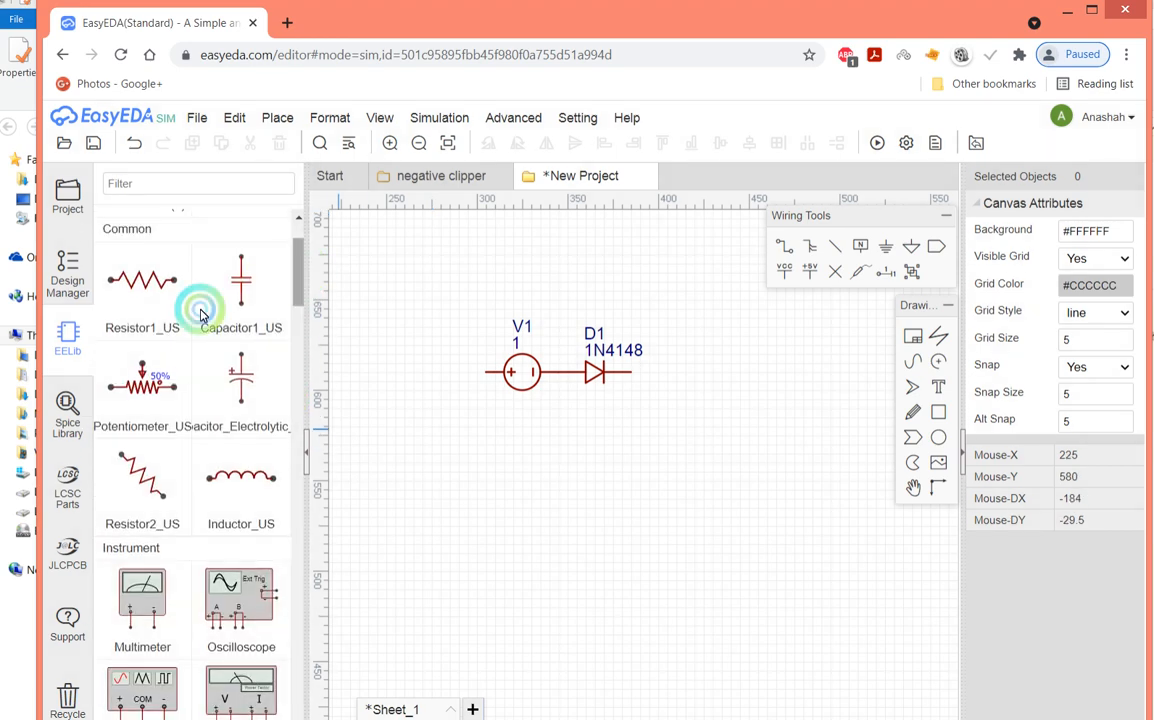
left_click(127, 288)
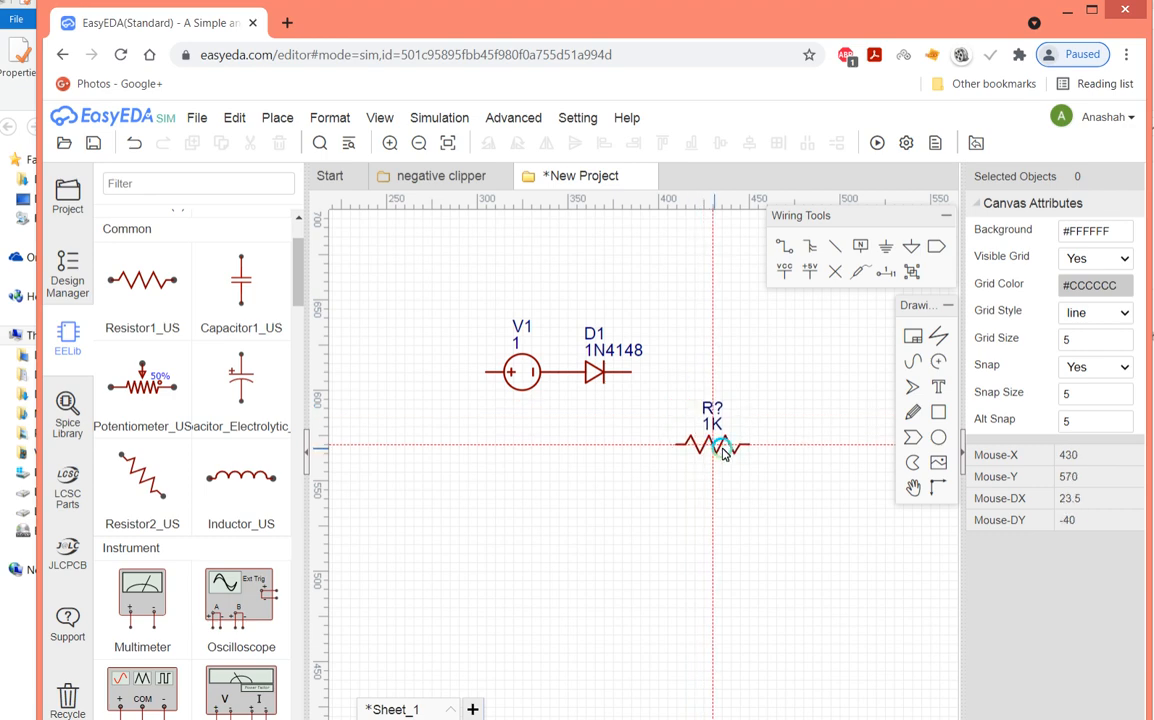
left_click(727, 447)
right_click(728, 448)
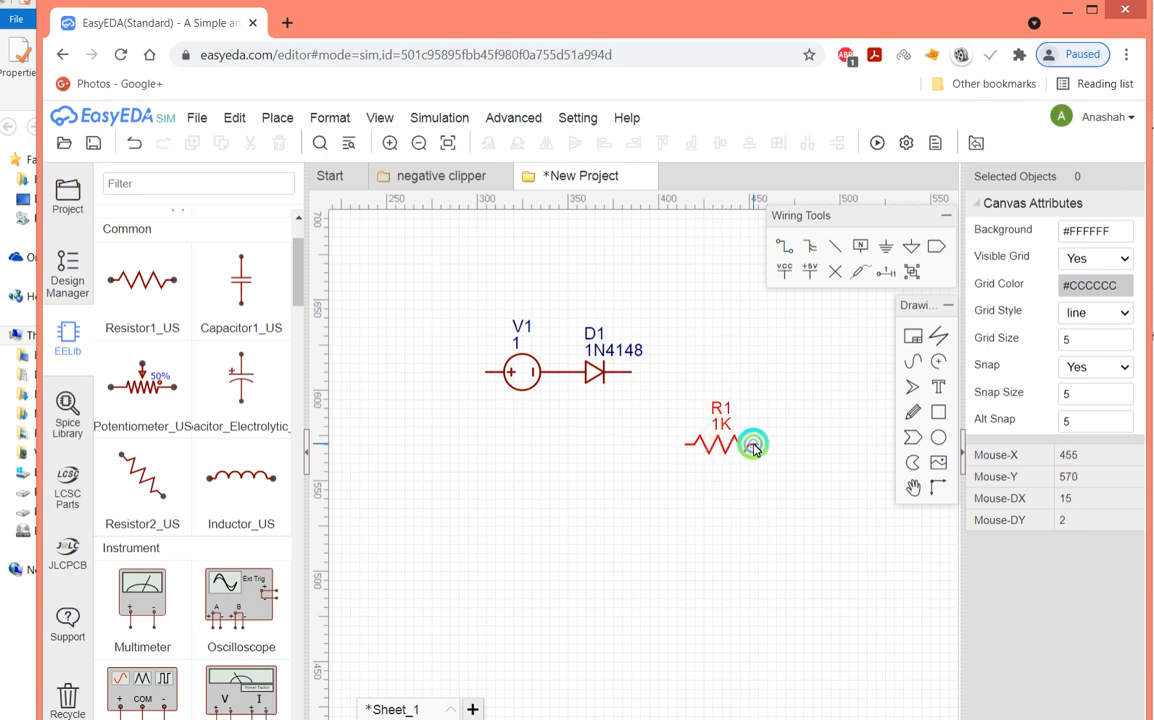
left_click(753, 447)
key("space")
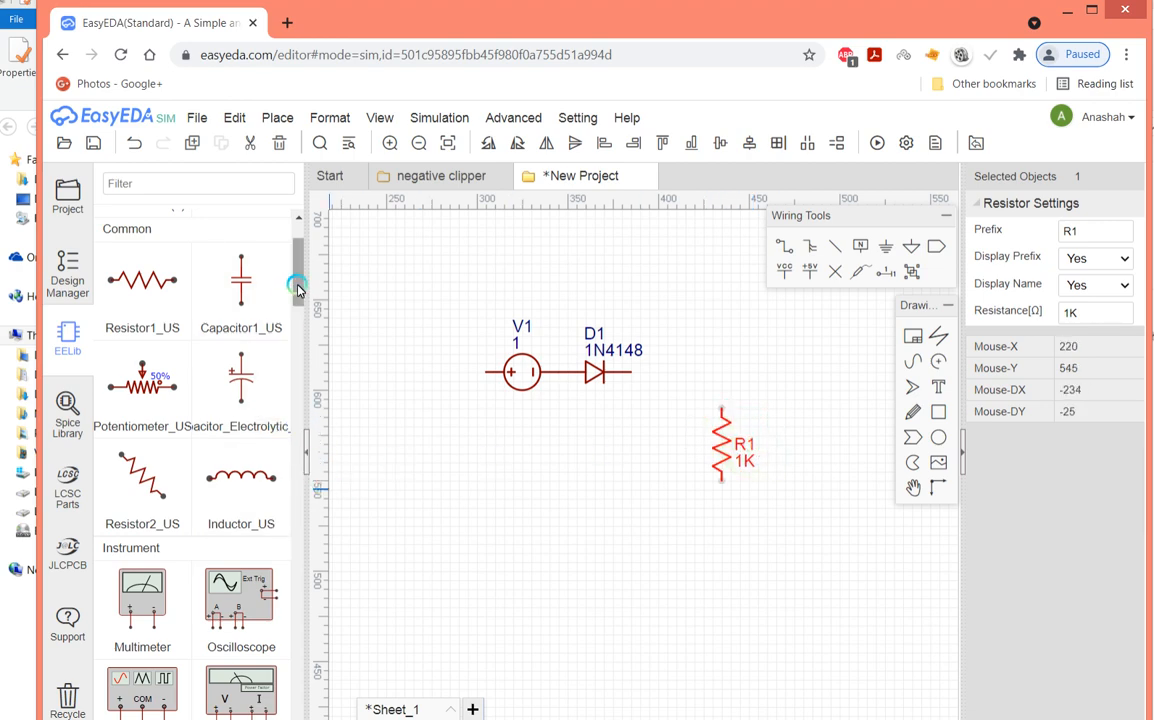
Place a Voltage_Source_VSin vertically below and to the left of the DC source, level with the resistor.
left_click_drag(297, 289, 288, 337)
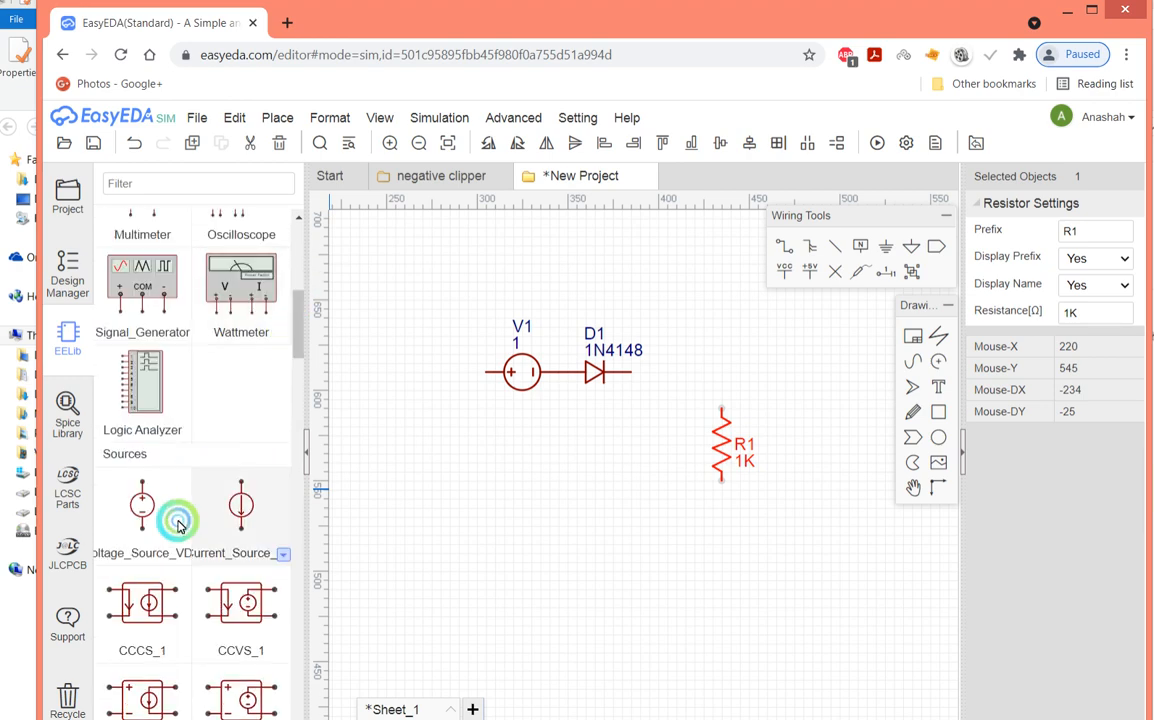
left_click(182, 563)
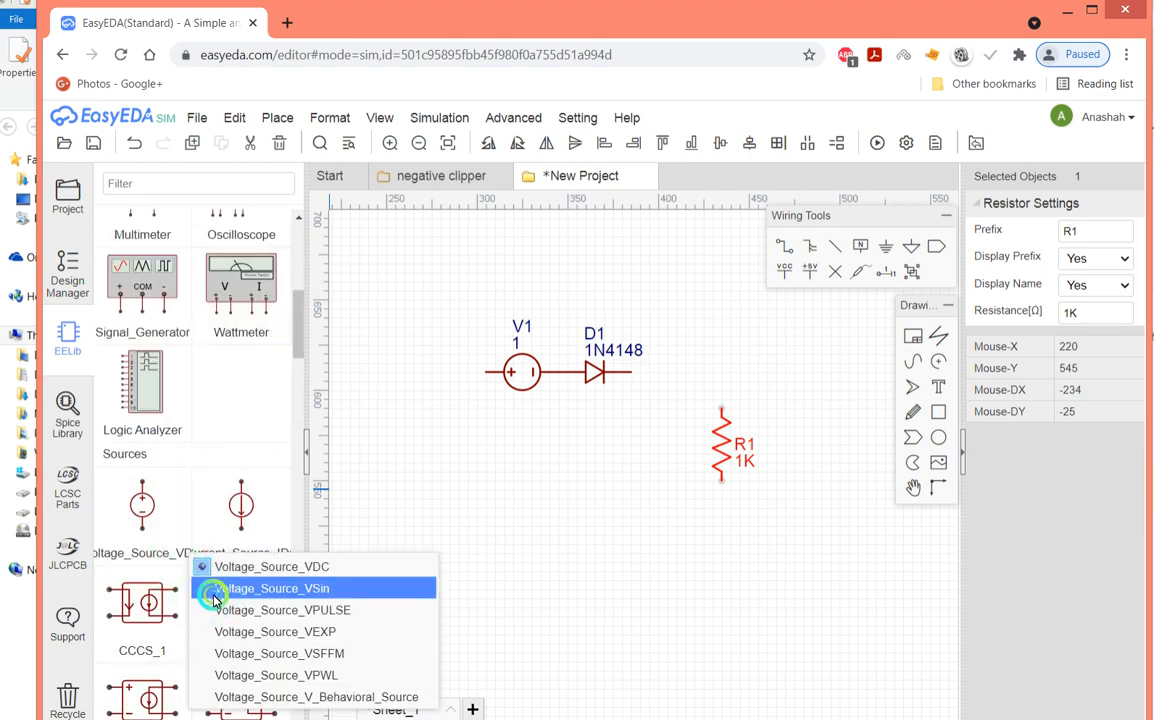
left_click(210, 587)
left_click(428, 443)
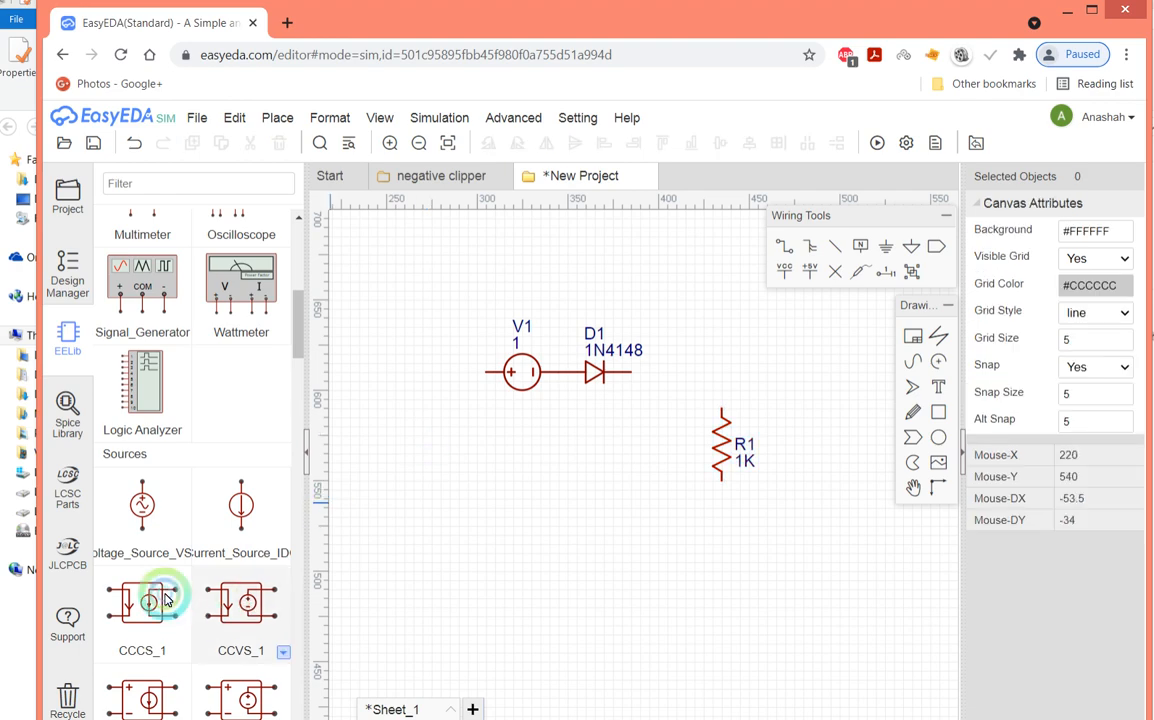
left_click(153, 492)
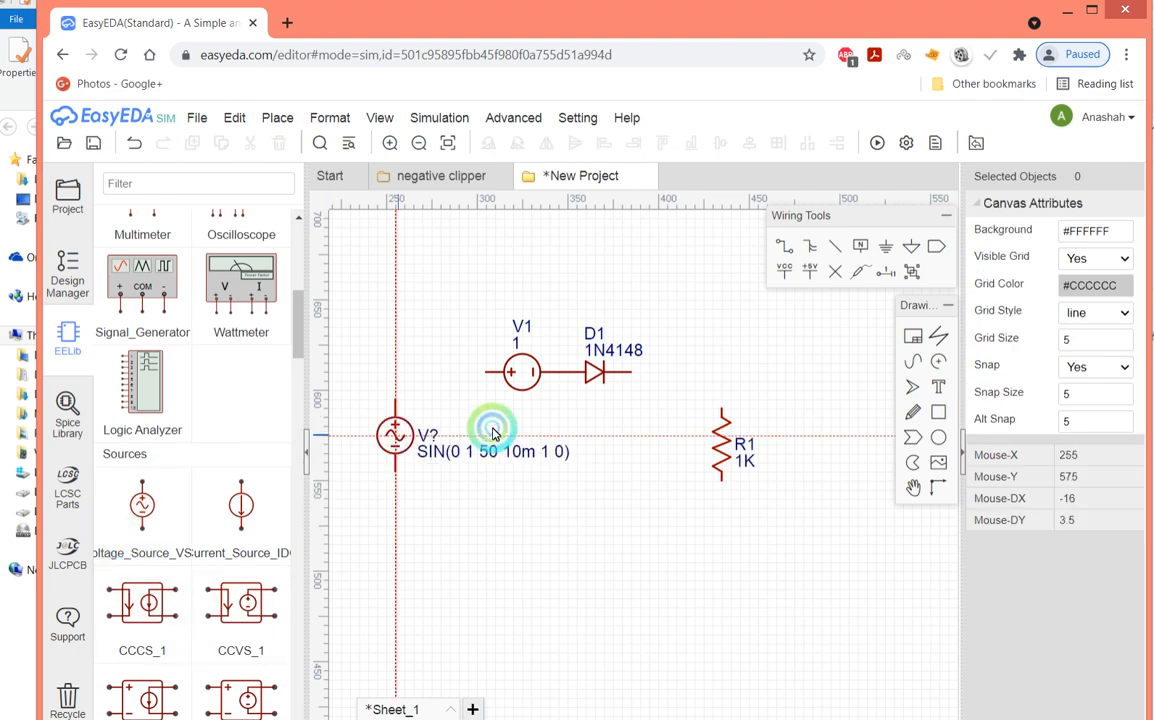
left_click(404, 444)
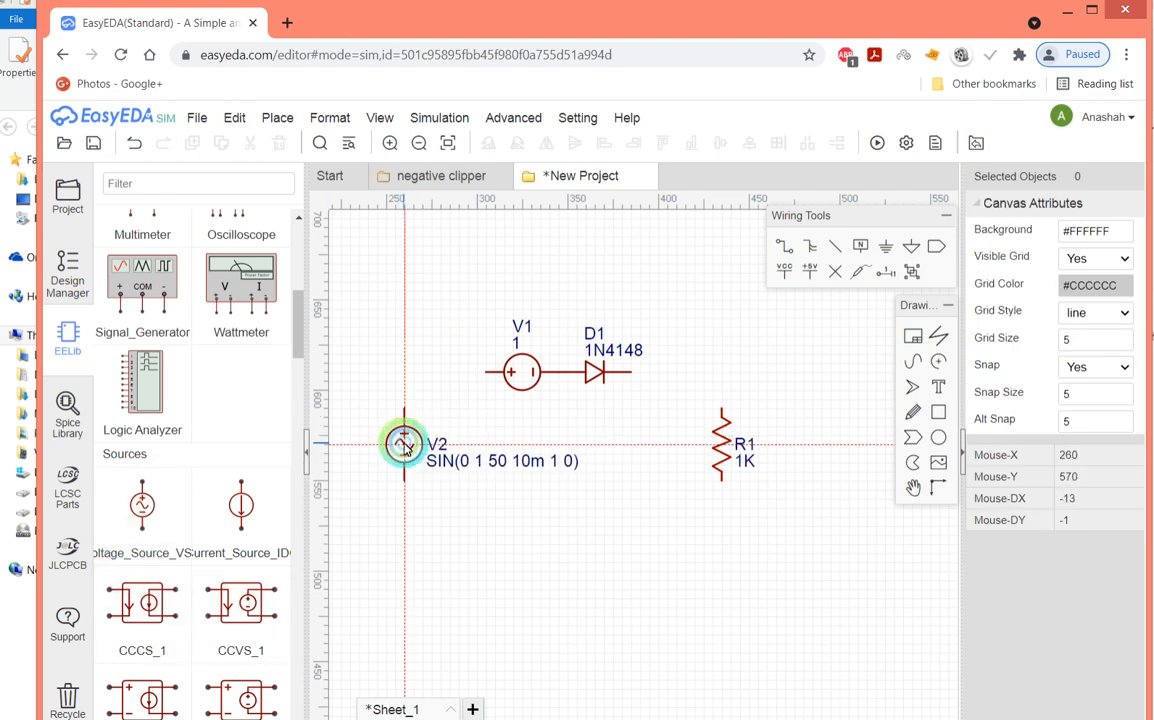
Set the sine source's value to SIN(0 10 50).
double_click(490, 464)
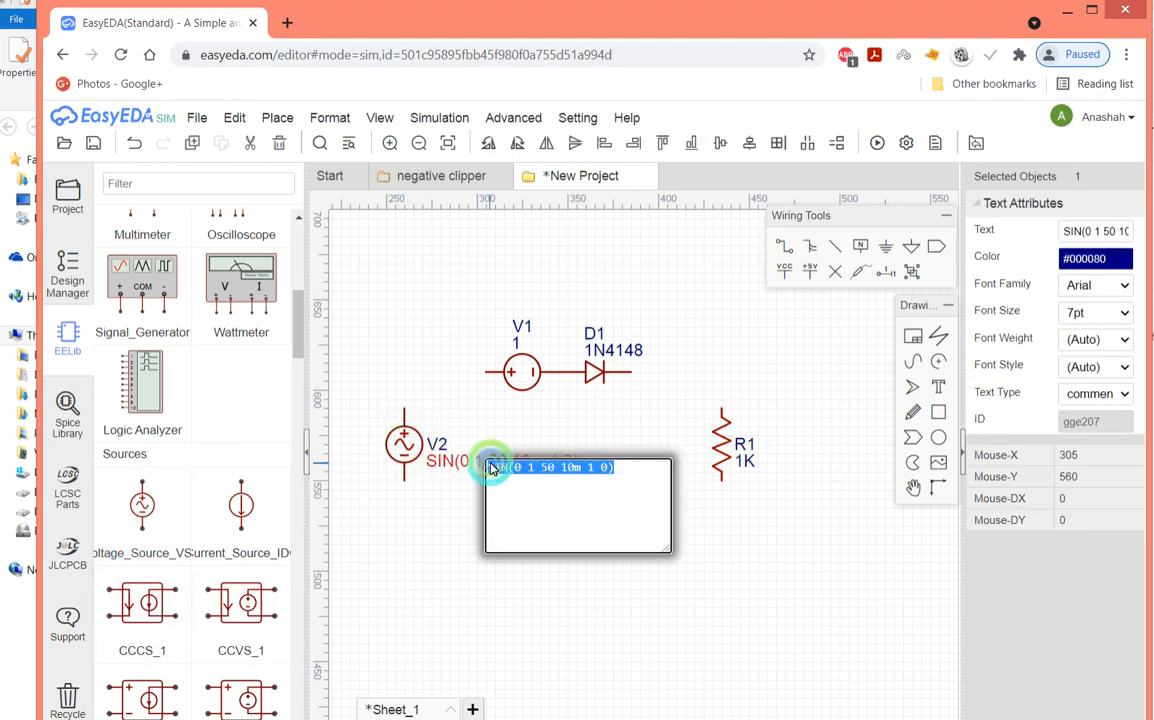
left_click(606, 470)
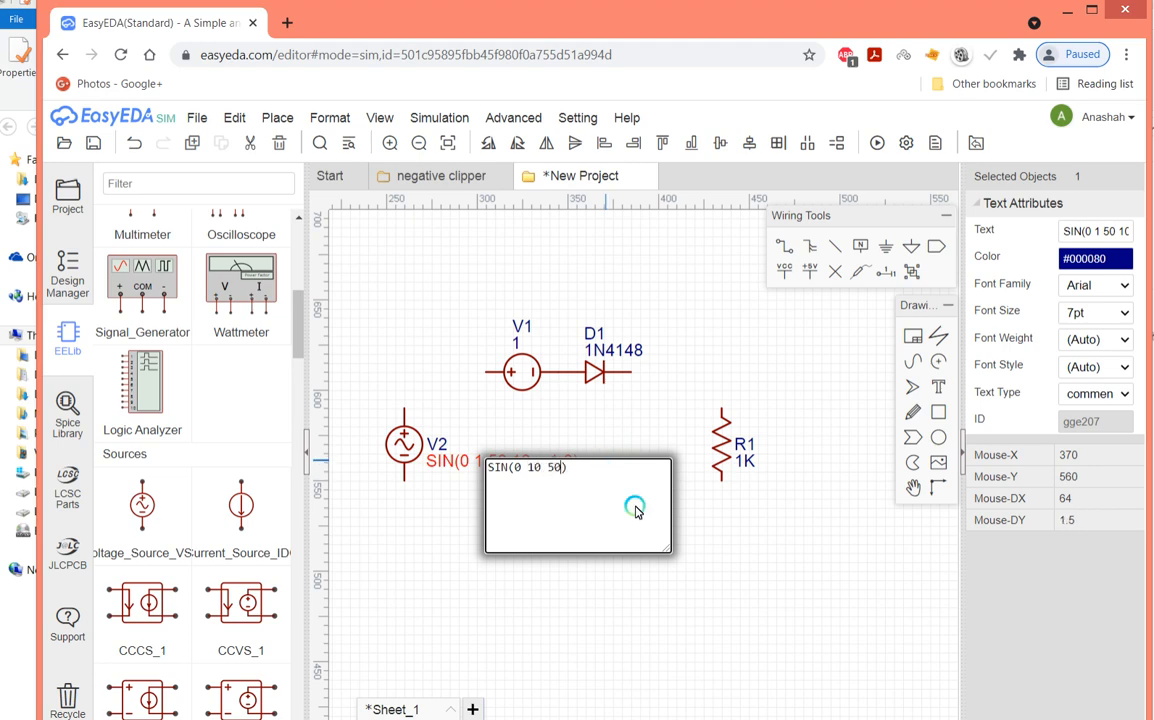
left_click(743, 530)
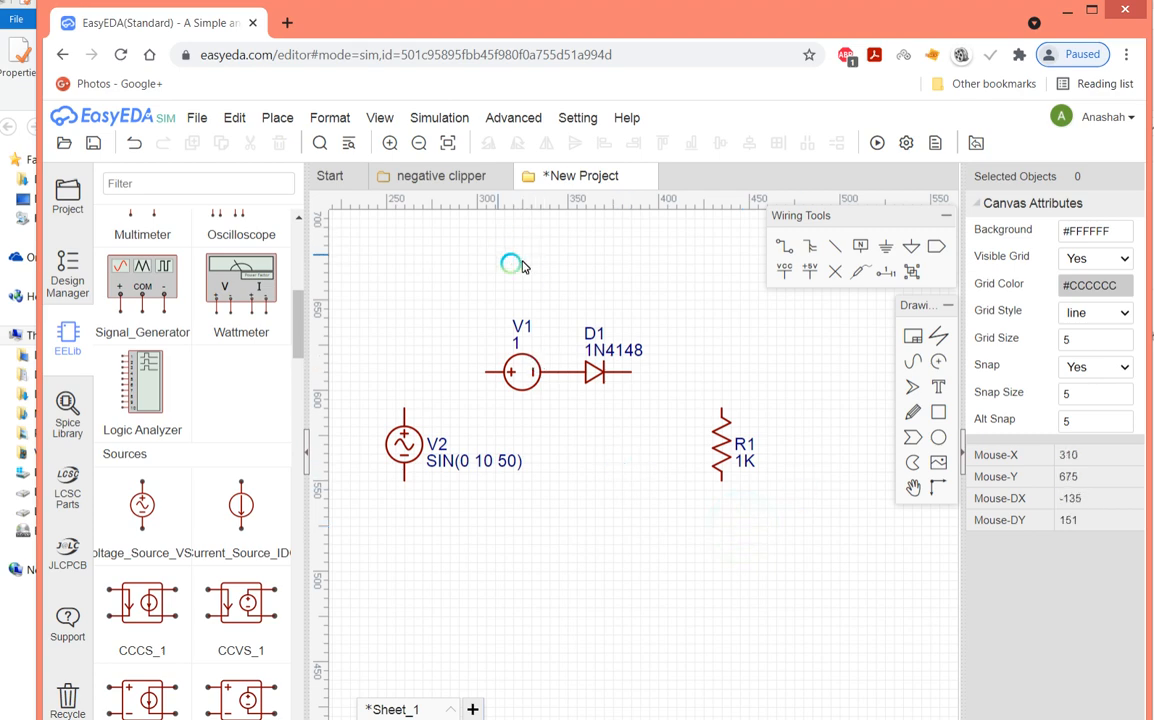
Wire the sine source's positive terminal to the DC source's positive terminal, and run an open output wire from the diode's cathode past R1.
left_click(405, 388)
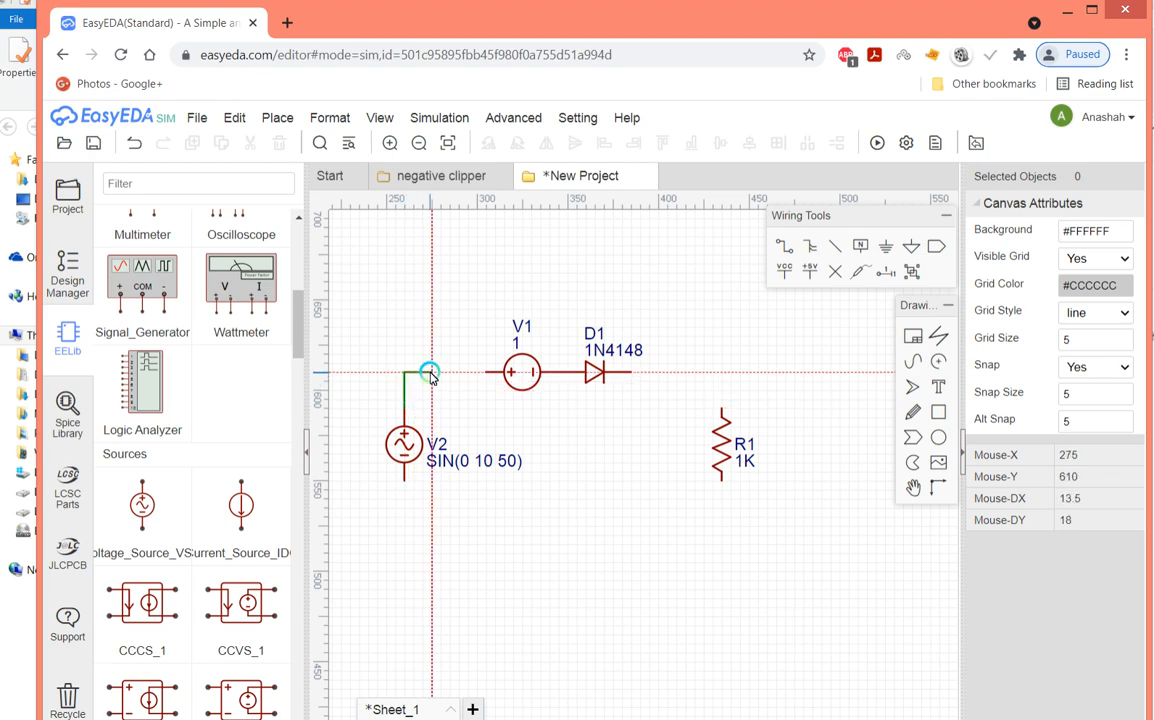
left_click(486, 375)
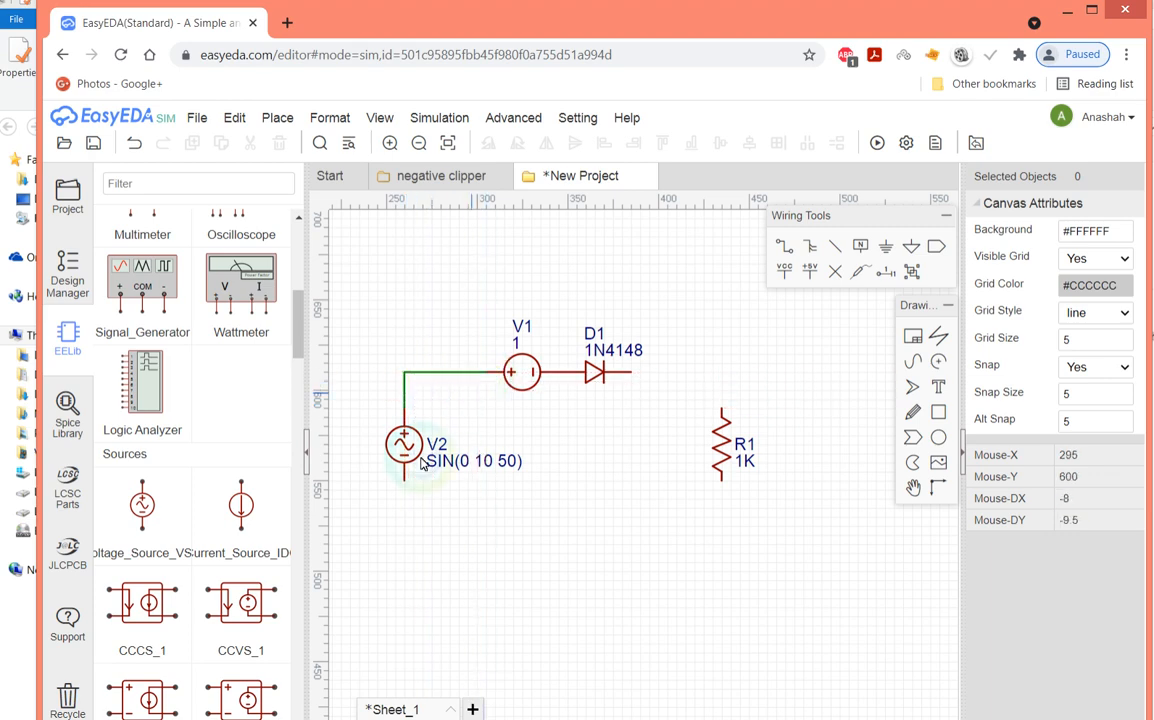
left_click(784, 245)
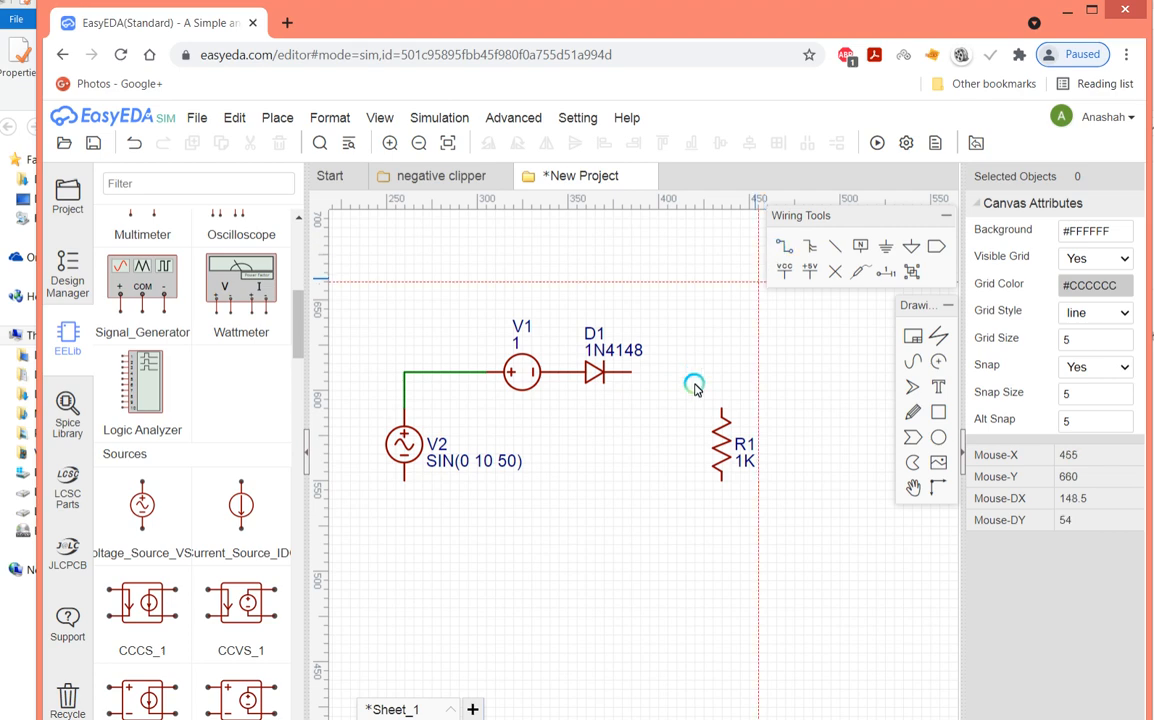
left_click(632, 372)
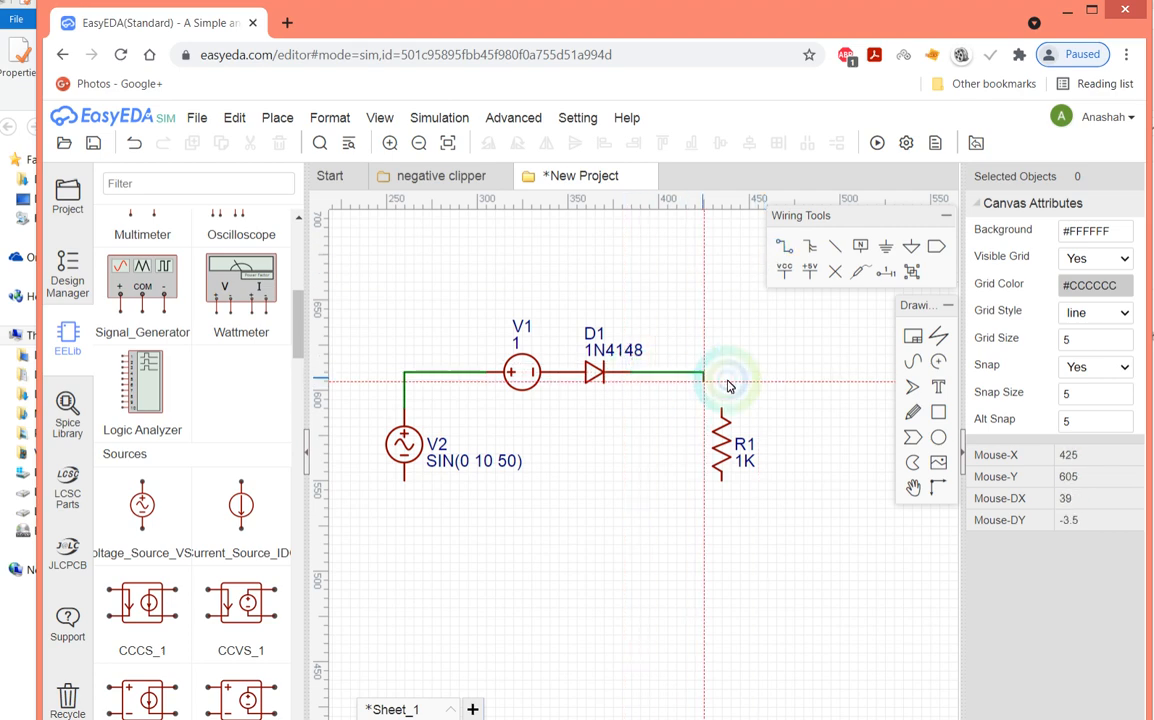
right_click(790, 374)
Wire R1's upper end to the output line and its lower end along a bottom rail to the sine source's negative terminal.
left_click(784, 246)
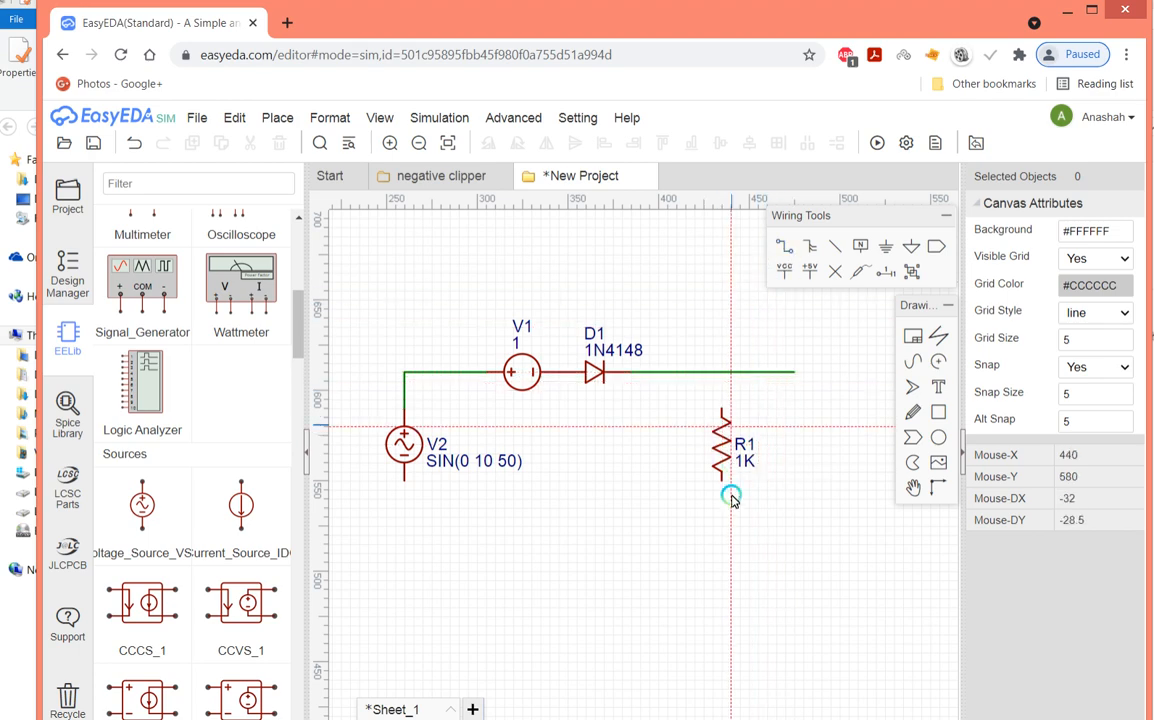
left_click(722, 372)
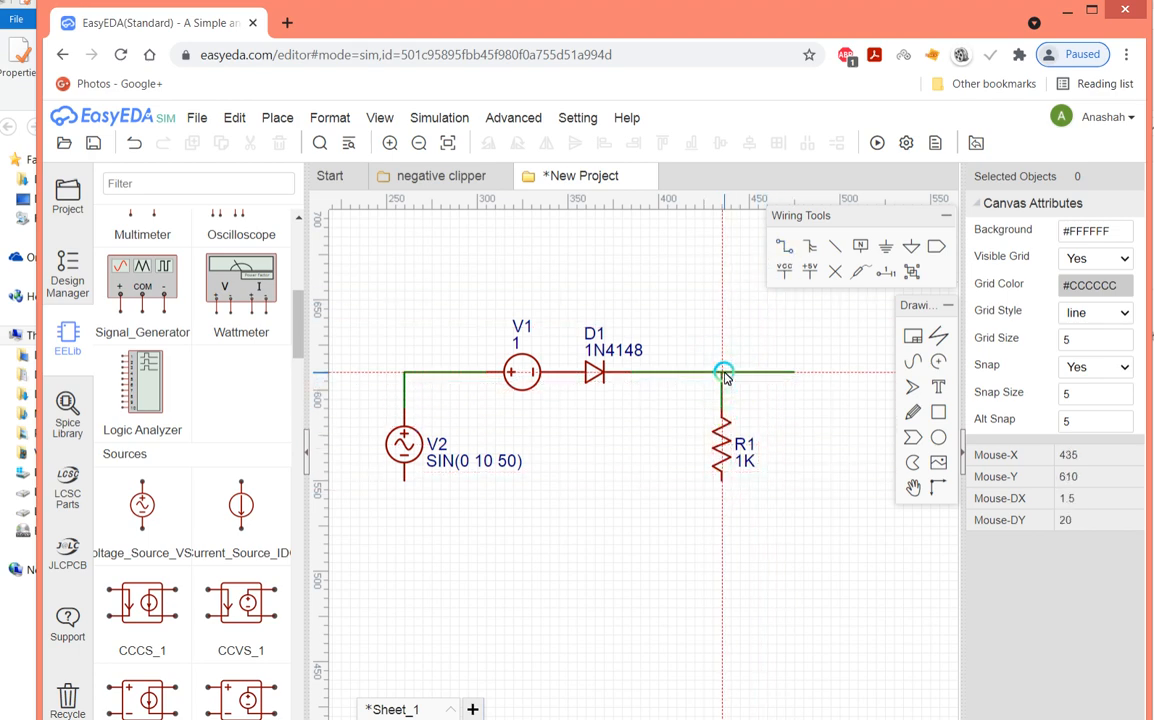
left_click(404, 482)
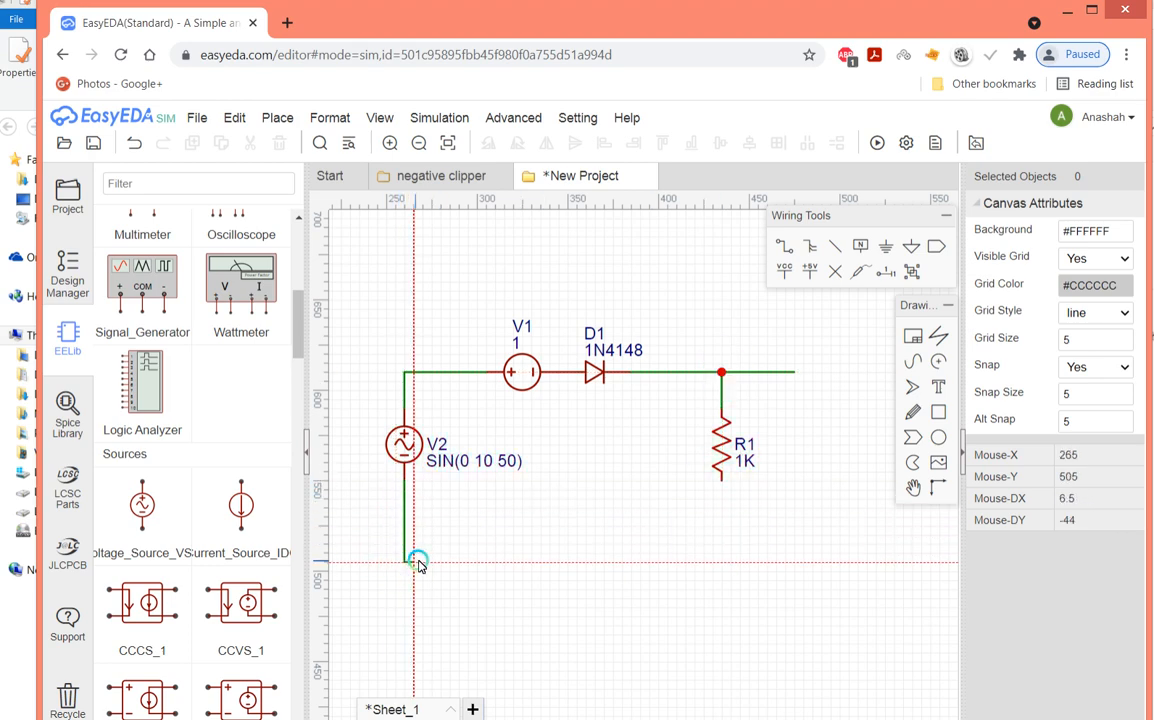
left_click(721, 563)
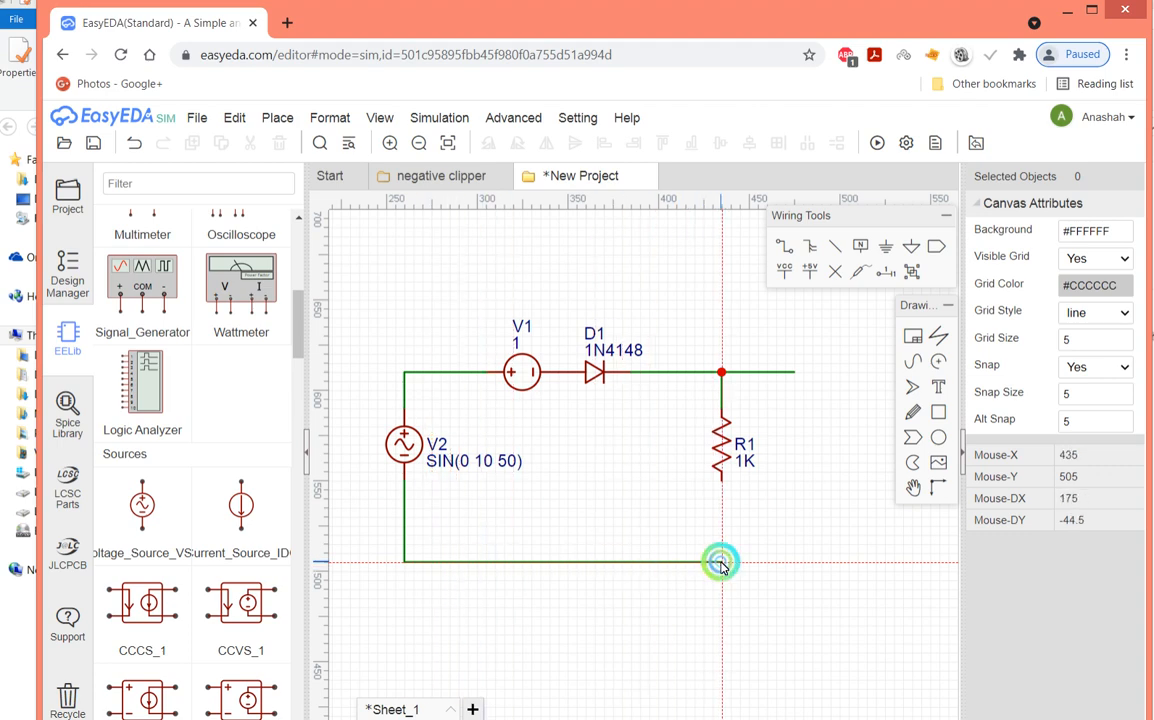
left_click(722, 485)
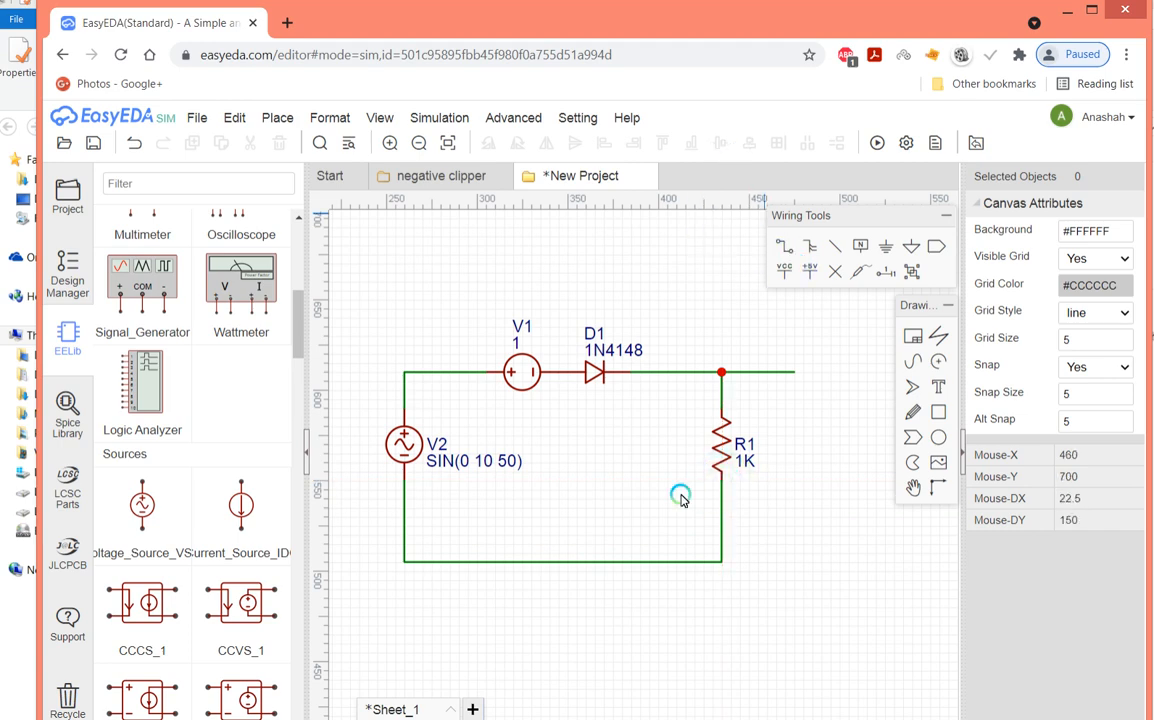
Extend the bottom rail with an open wire to the right of R1, matching the length of the upper output wire.
left_click(720, 562)
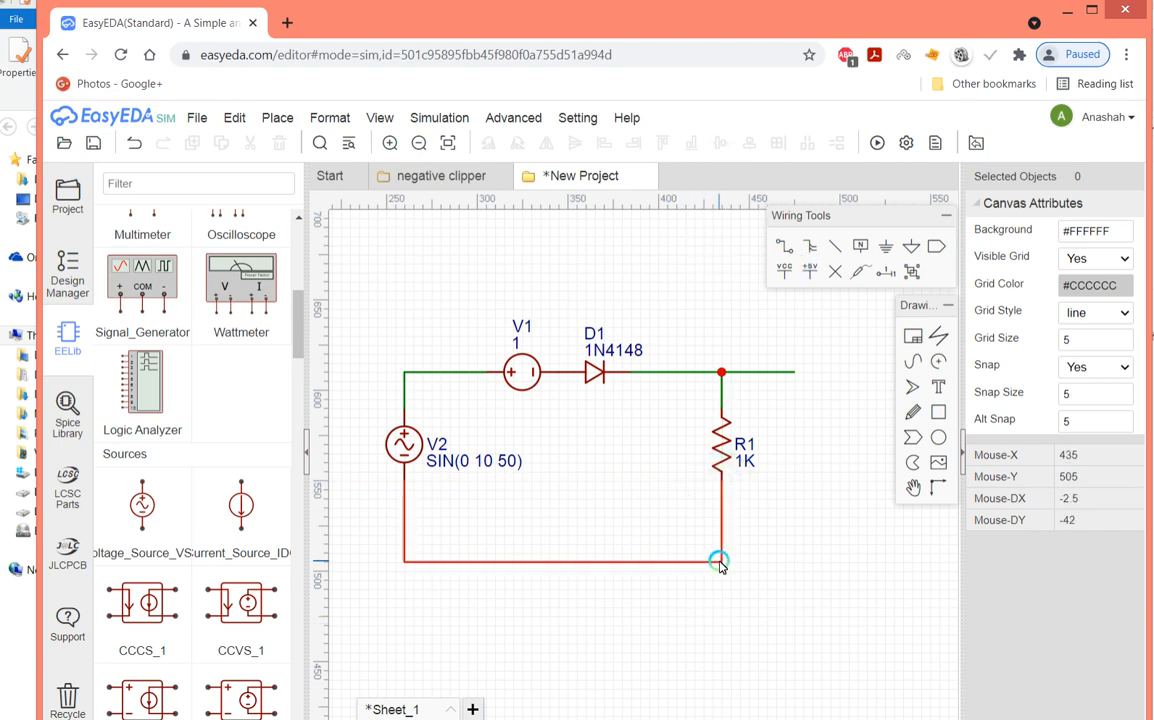
left_click(785, 247)
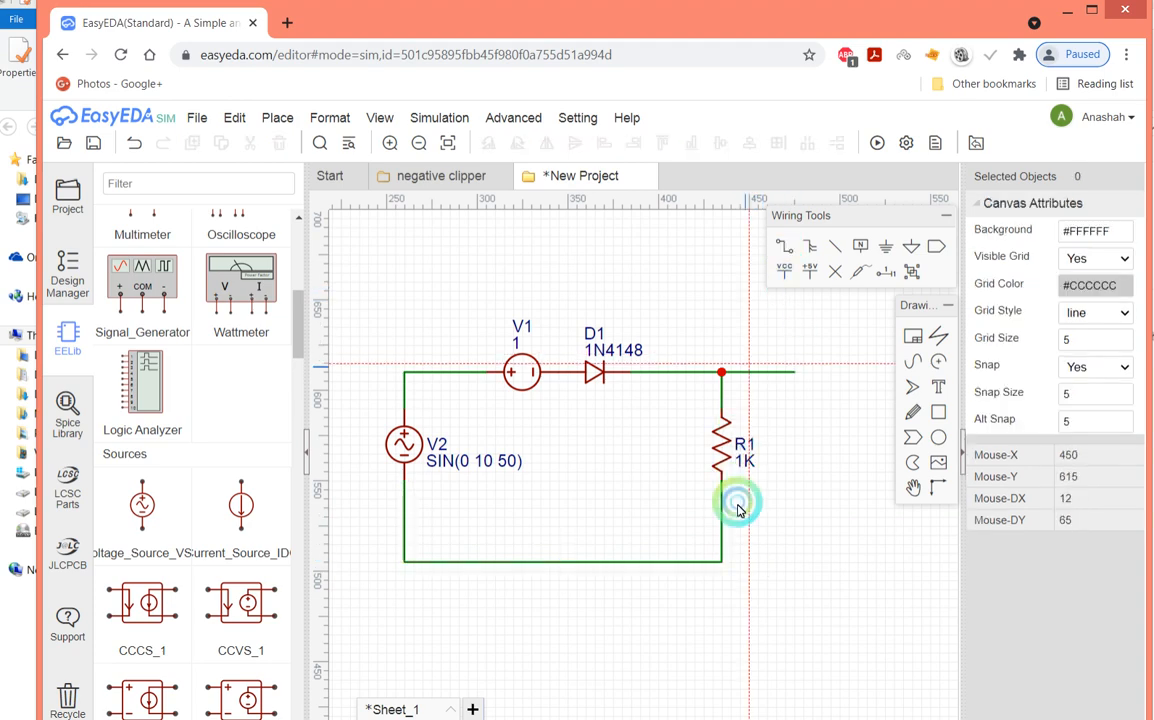
left_click(723, 562)
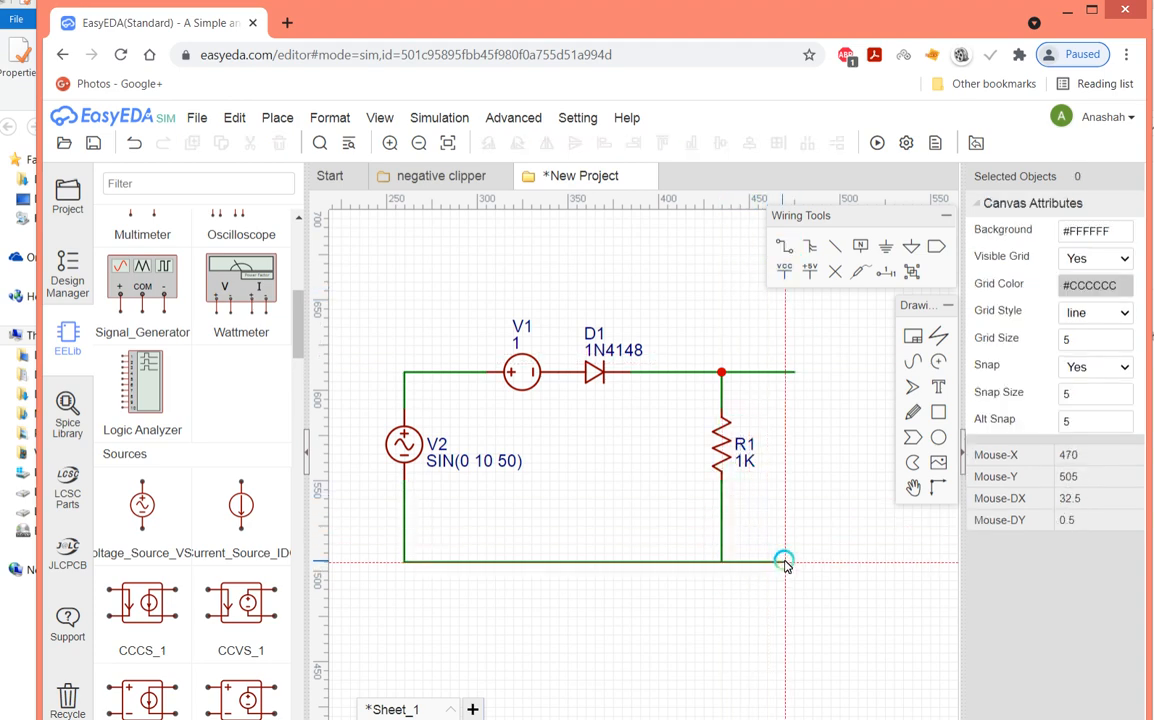
left_click(790, 562)
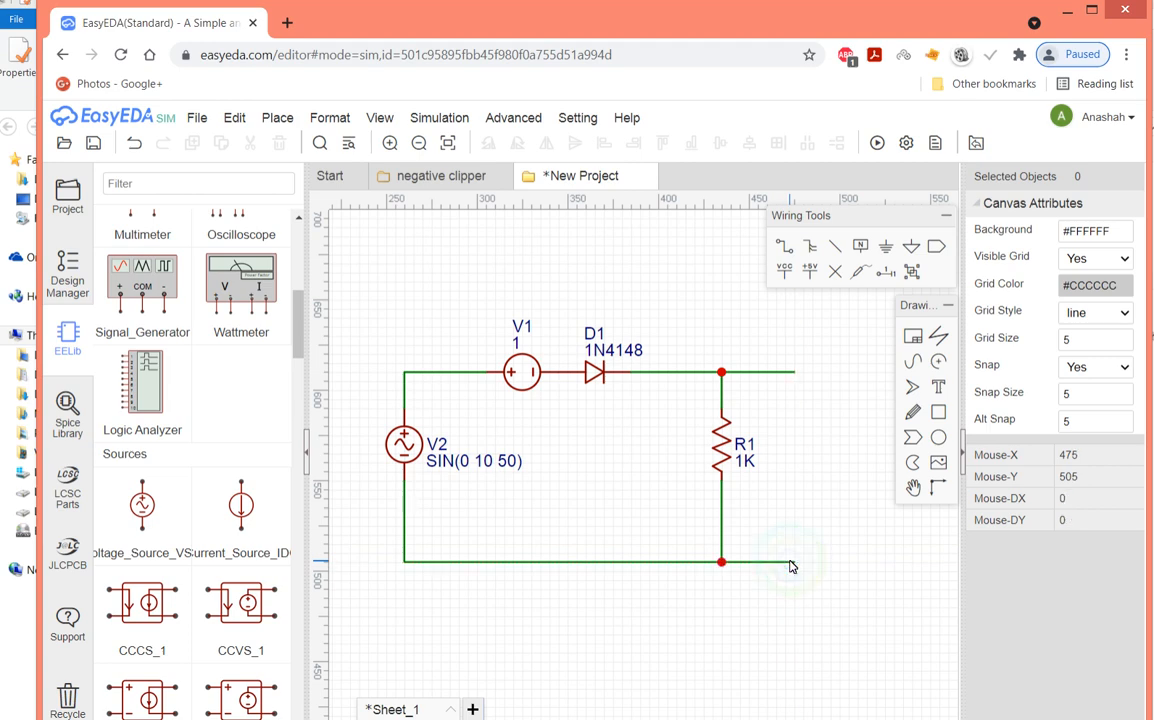
Place a ground on the bottom rail between the sine source and R1, and a voltage probe at the junction above R1.
left_click(884, 258)
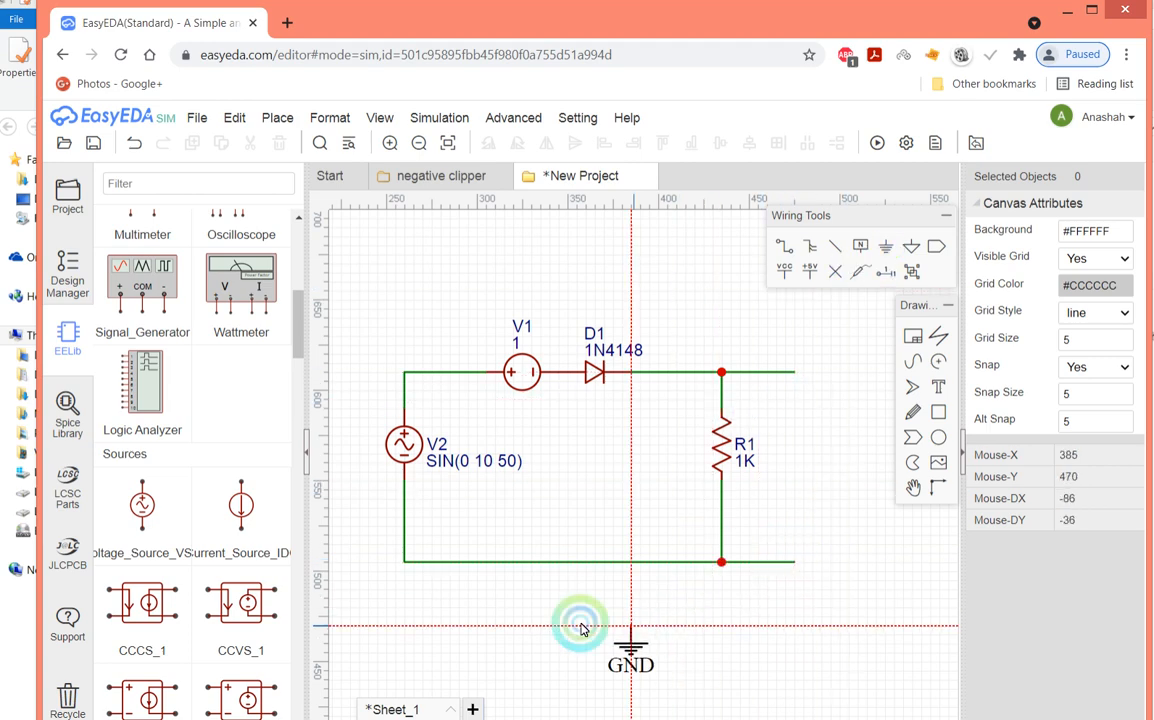
left_click(561, 566)
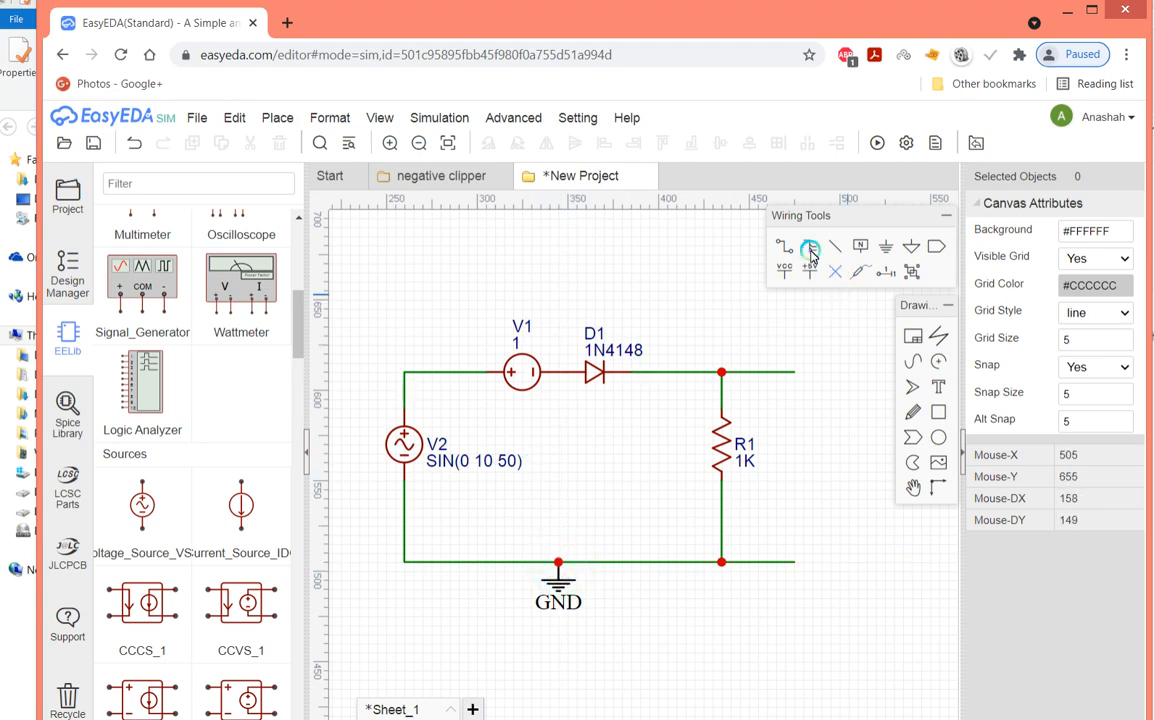
left_click(861, 274)
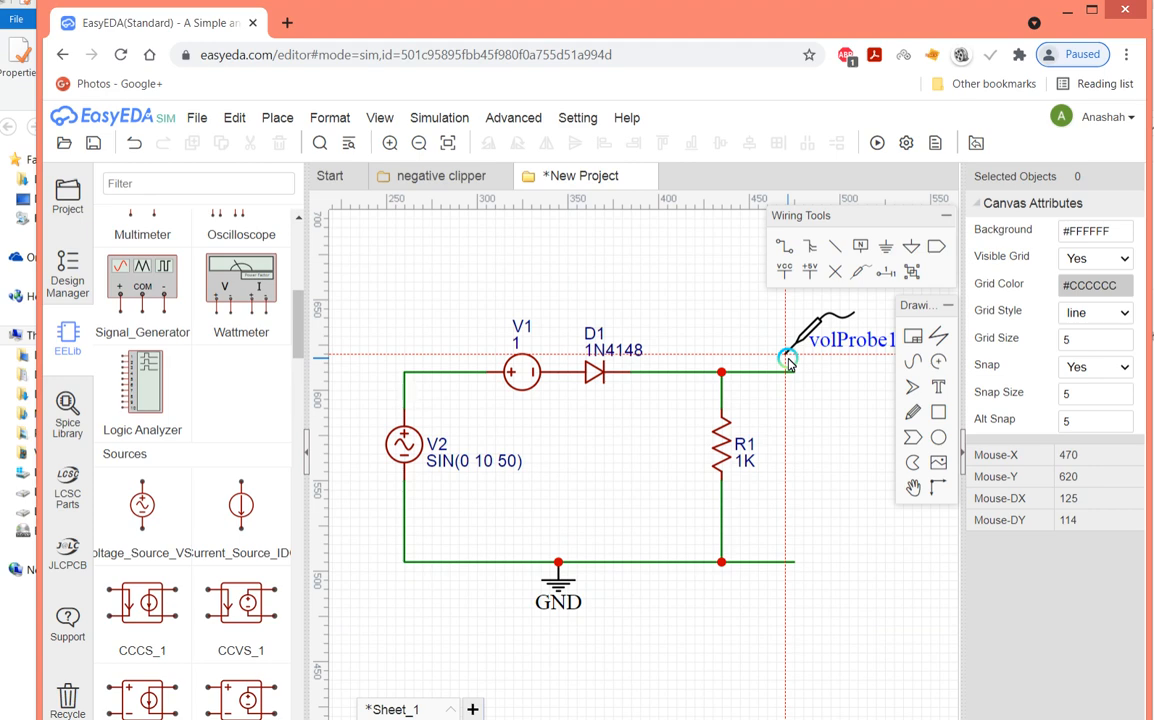
left_click(722, 374)
right_click(723, 375)
Place a second voltage probe at the wire corner above the sine source.
left_click(850, 267)
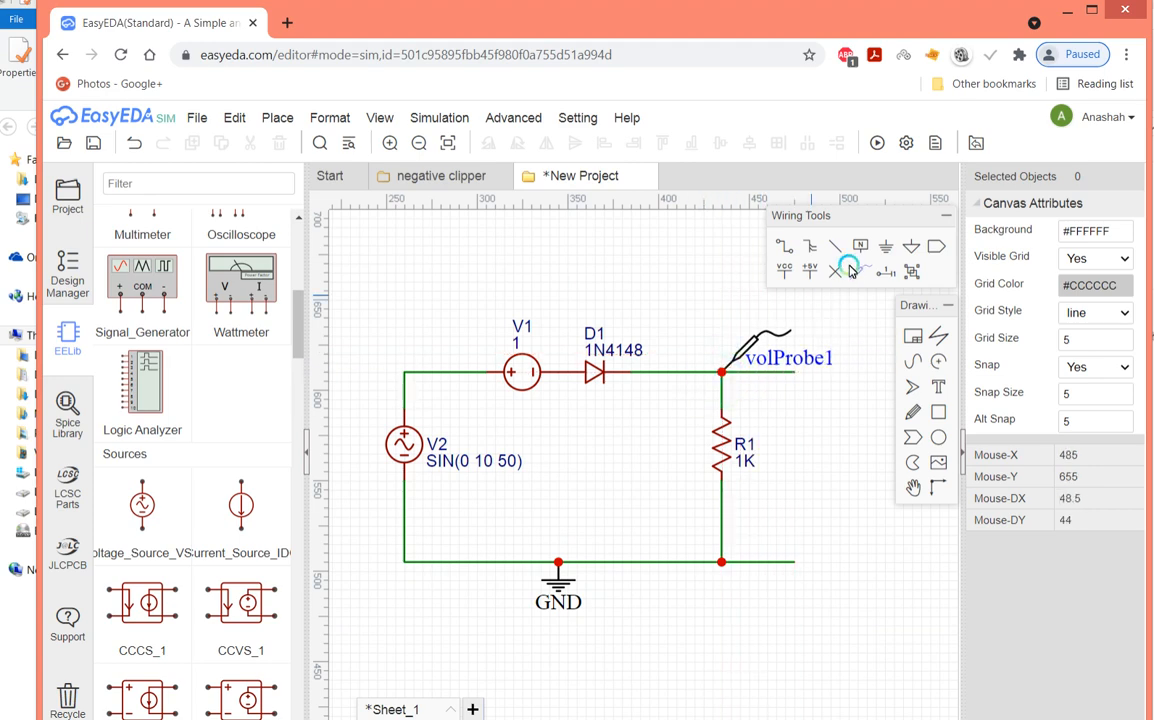
left_click(400, 371)
left_click(403, 373)
right_click(403, 373)
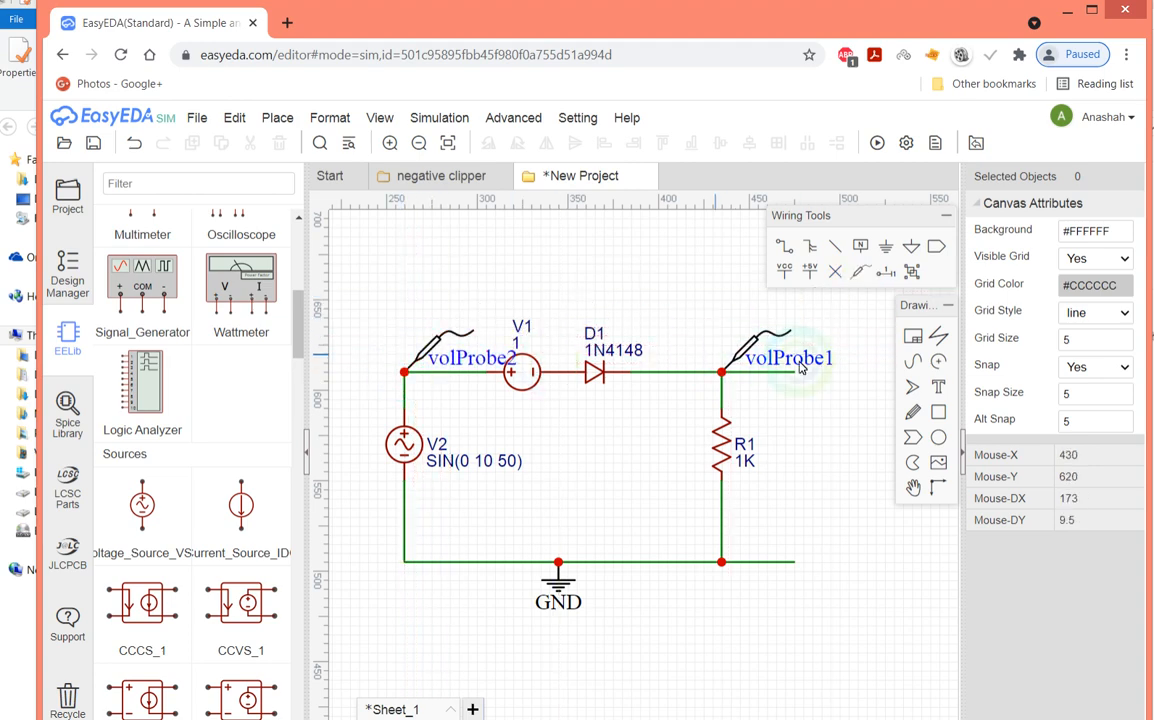
Rename the probe above R1 to VOUT and the probe above the sine source to VIN.
left_click(820, 358)
double_click(820, 360)
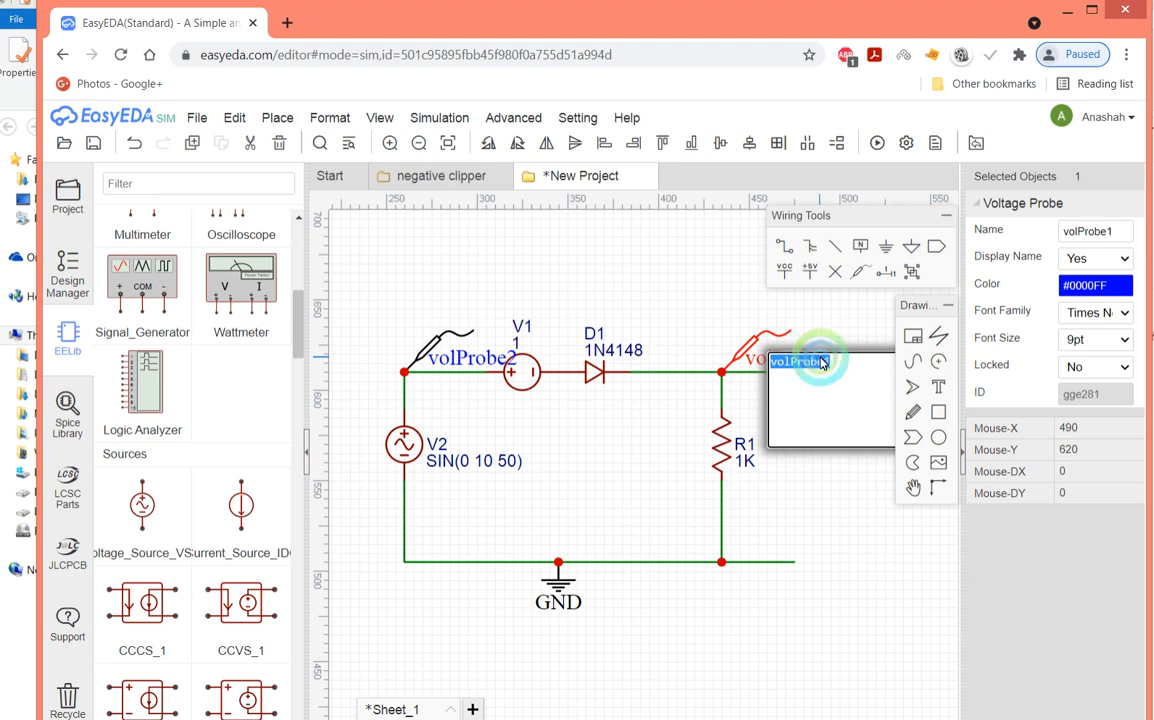
type("v")
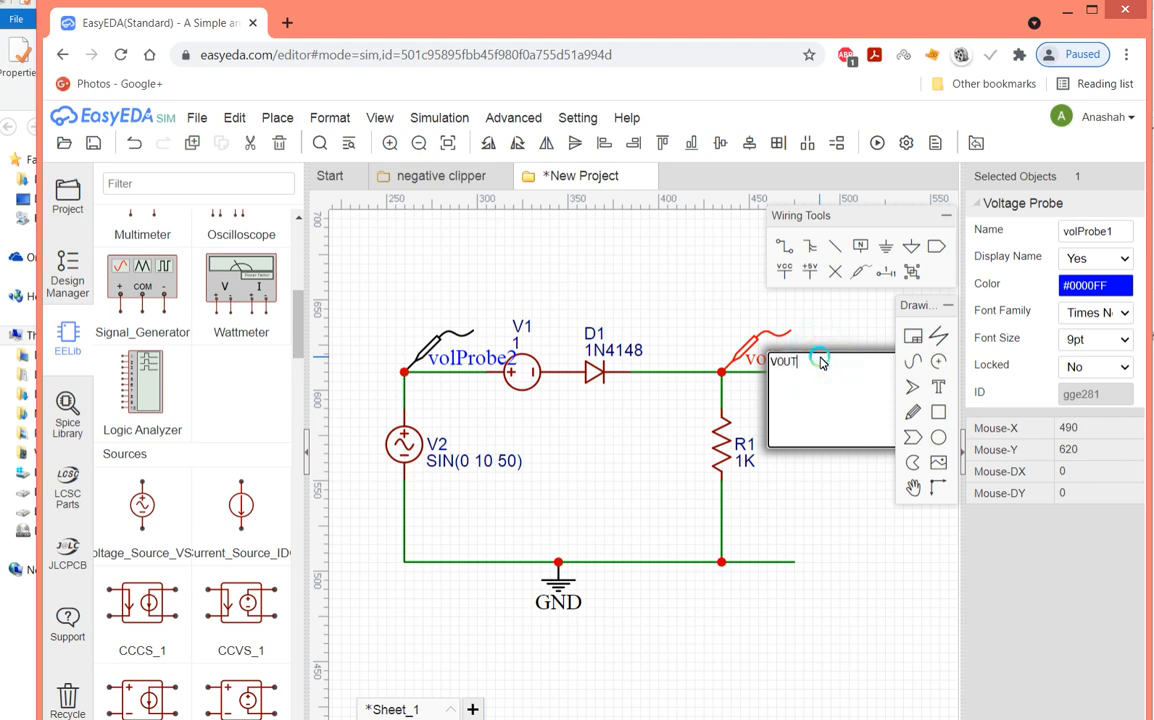
key("Return")
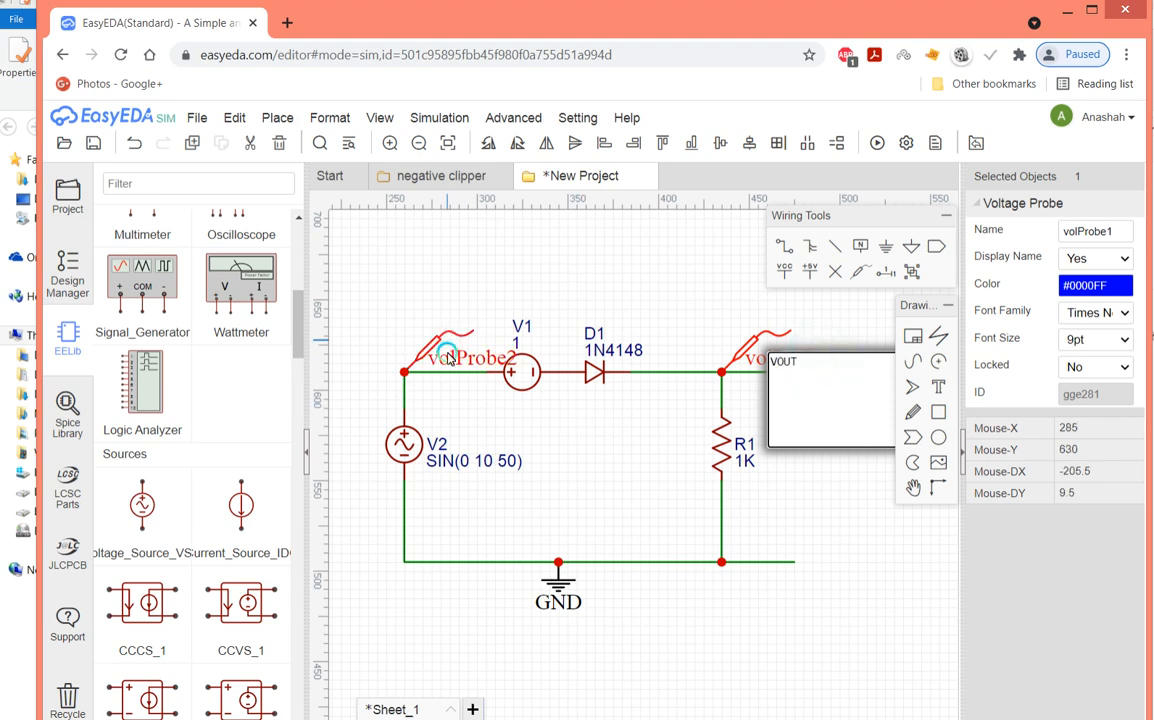
double_click(452, 358)
key("BackSpace")
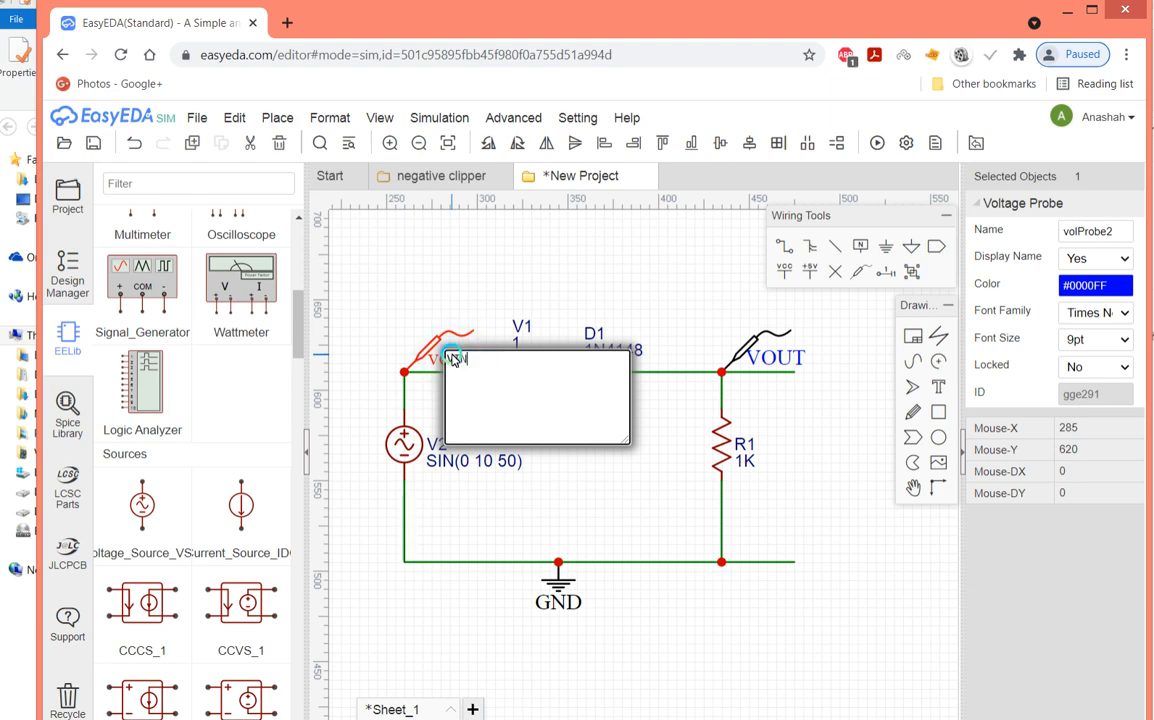
left_click(581, 296)
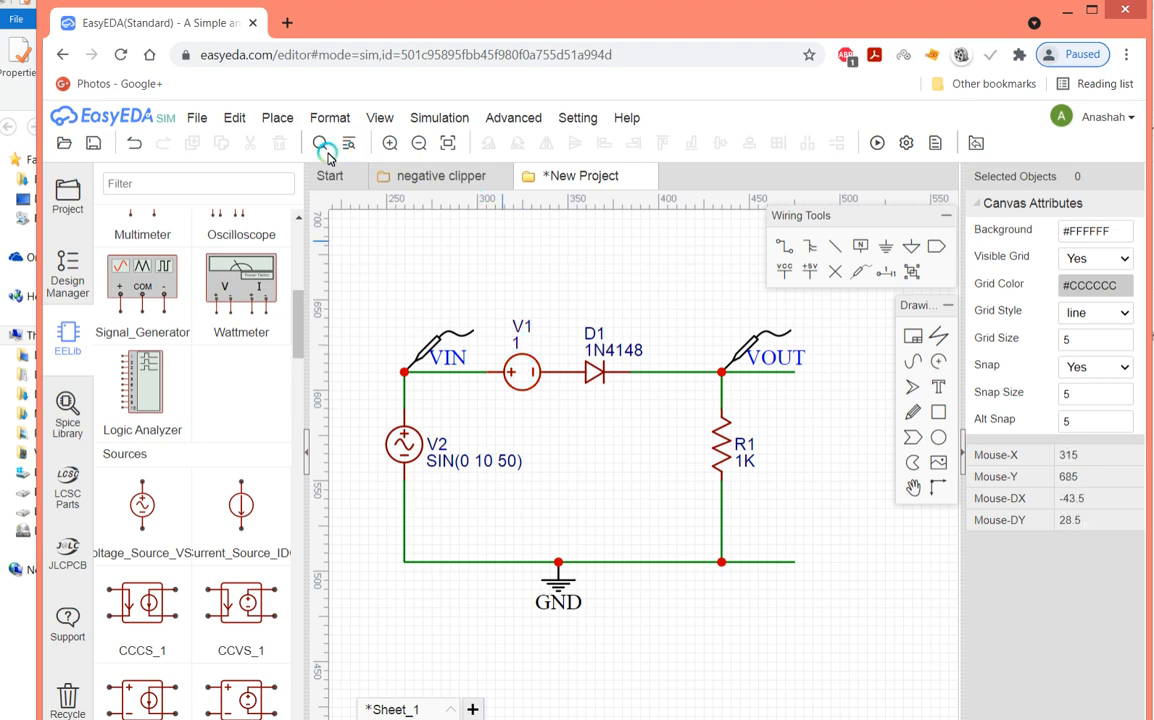
Try to save the schematic into the existing project negative clipper.
left_click(184, 118)
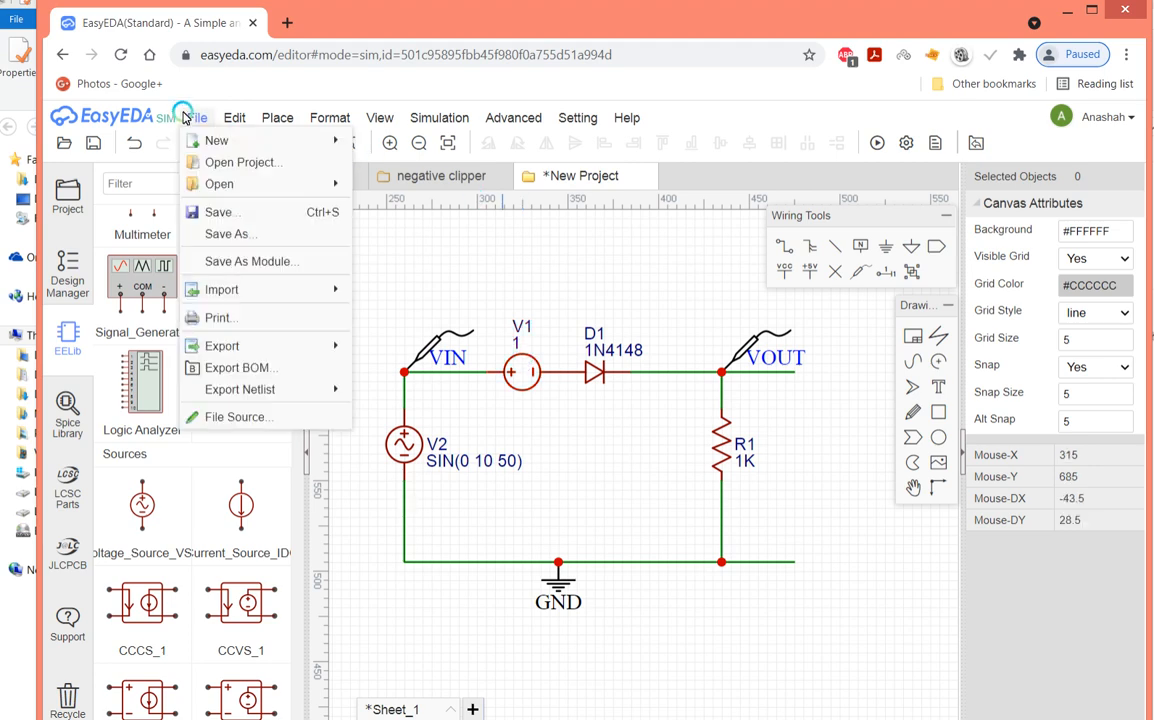
left_click(223, 236)
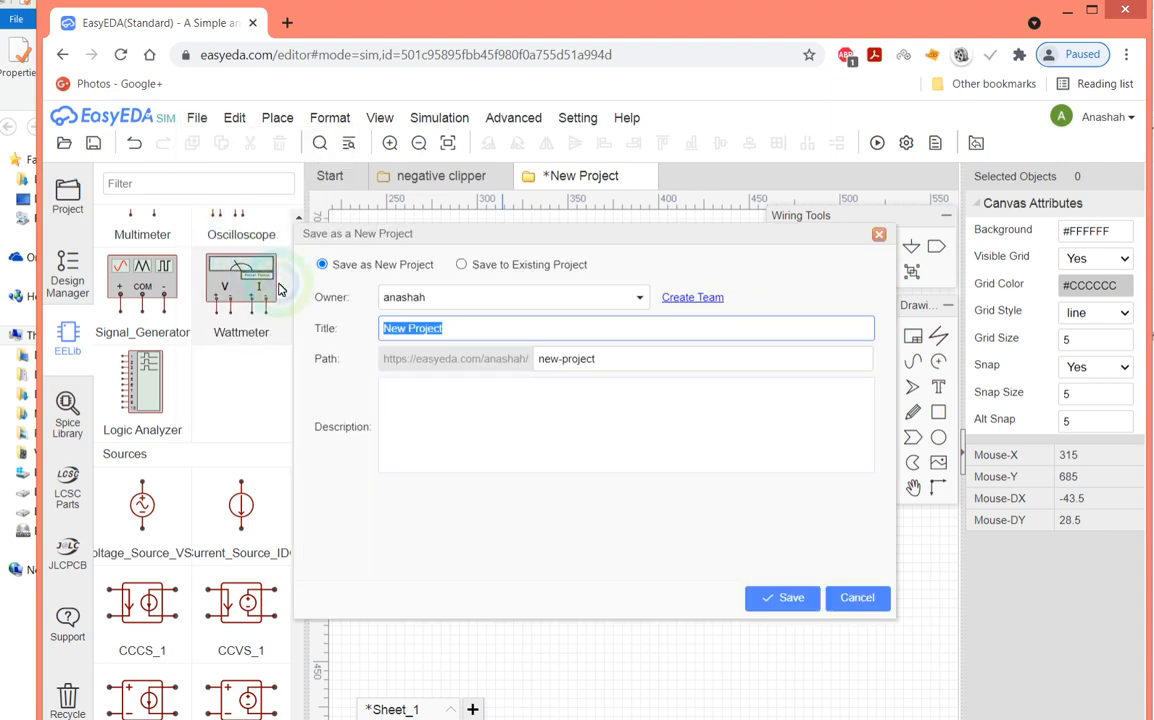
left_click(459, 266)
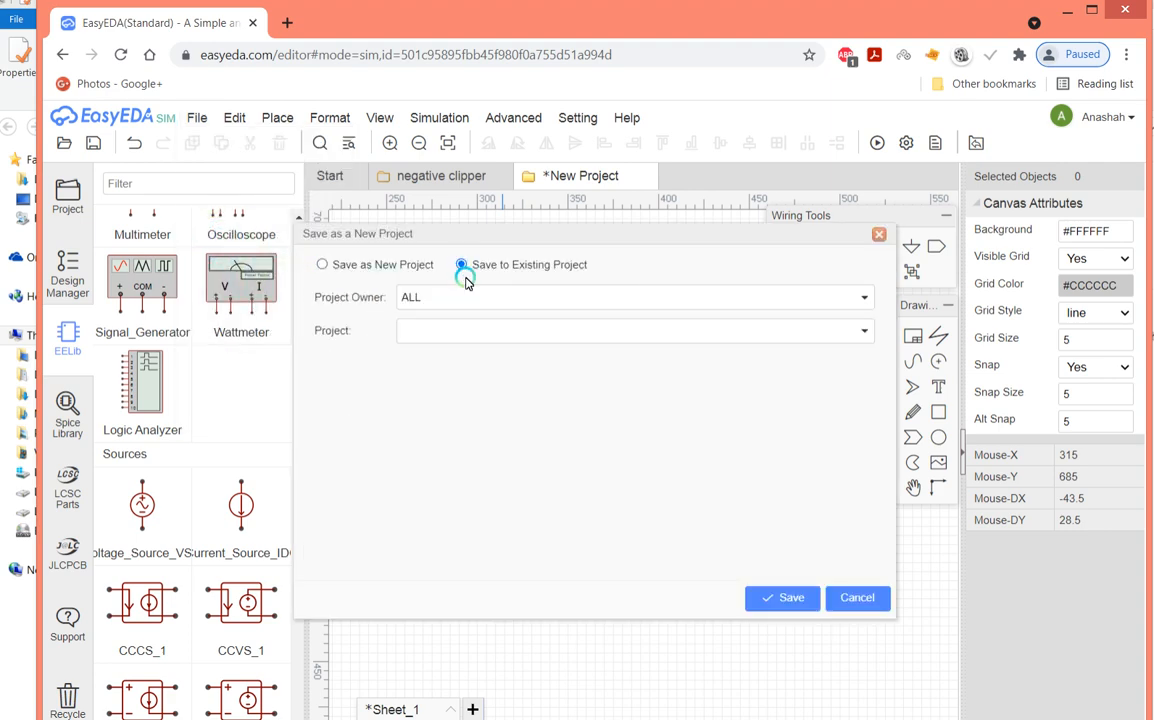
left_click(470, 297)
left_click(461, 380)
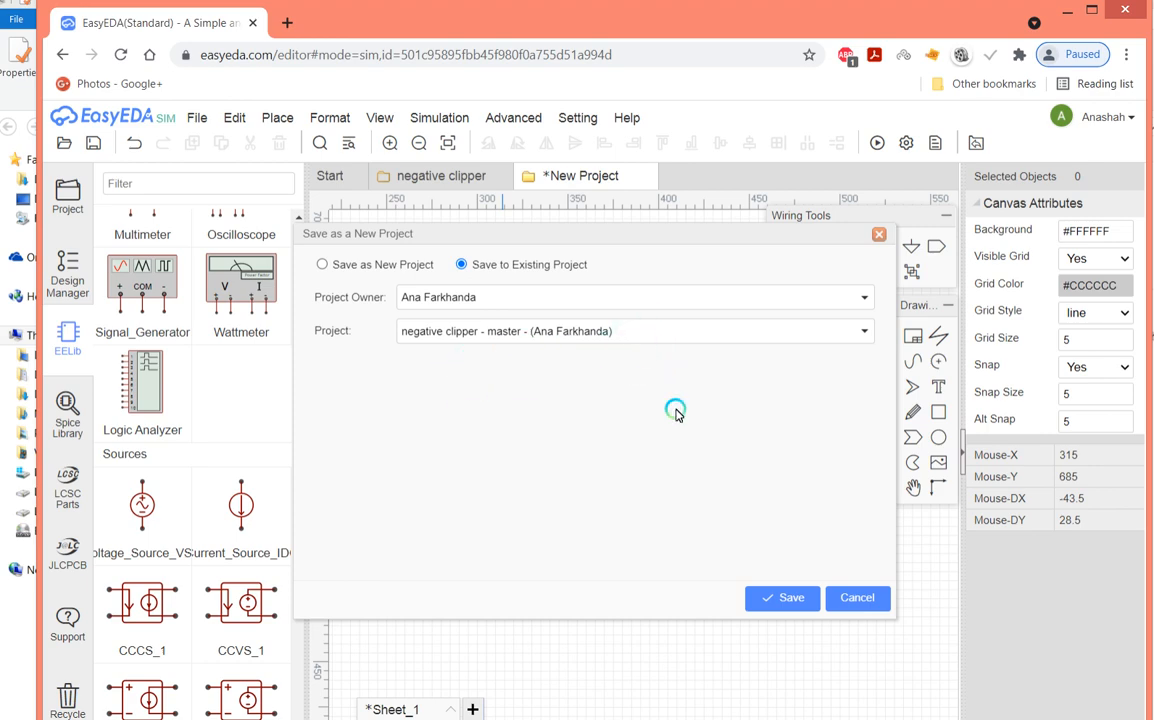
left_click(762, 597)
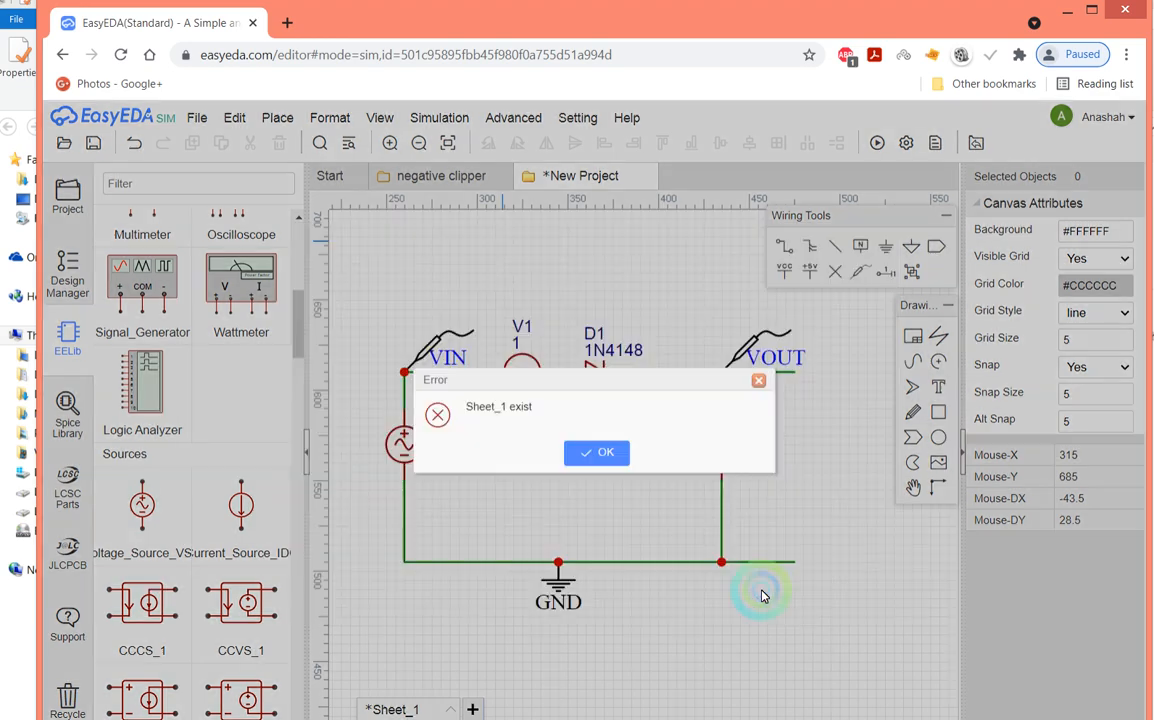
left_click(578, 453)
Save the schematic as a new project titled BIASED SERIES CLIPPER.
left_click(200, 118)
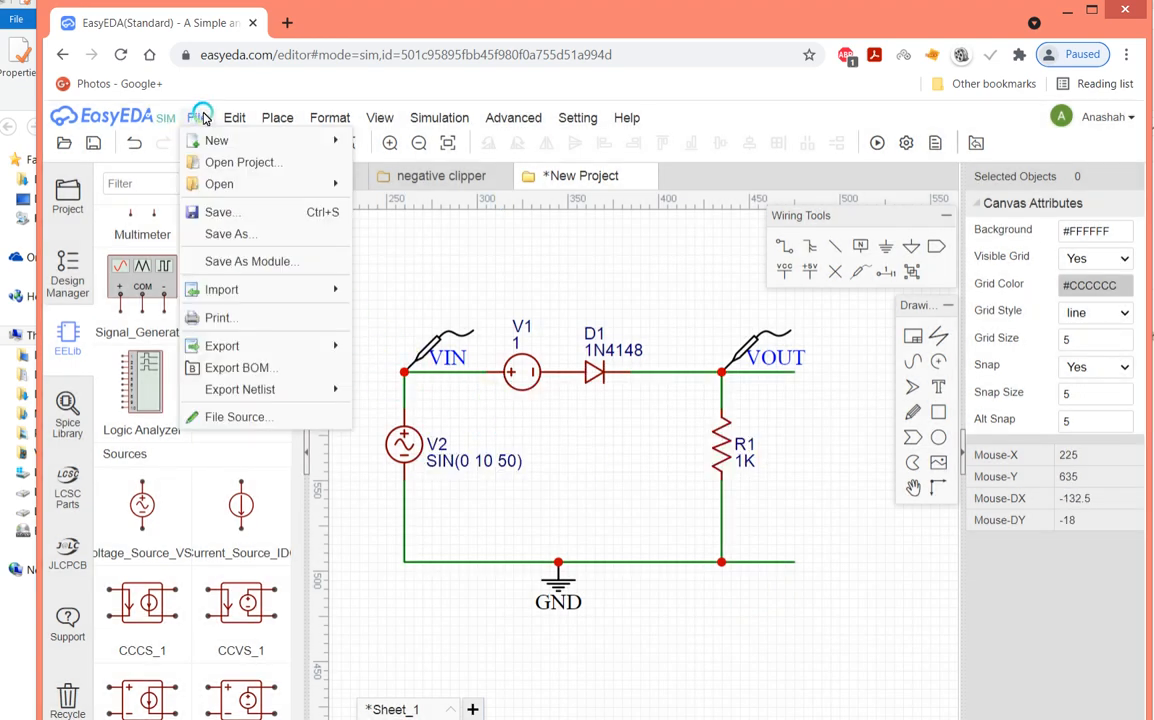
left_click(249, 235)
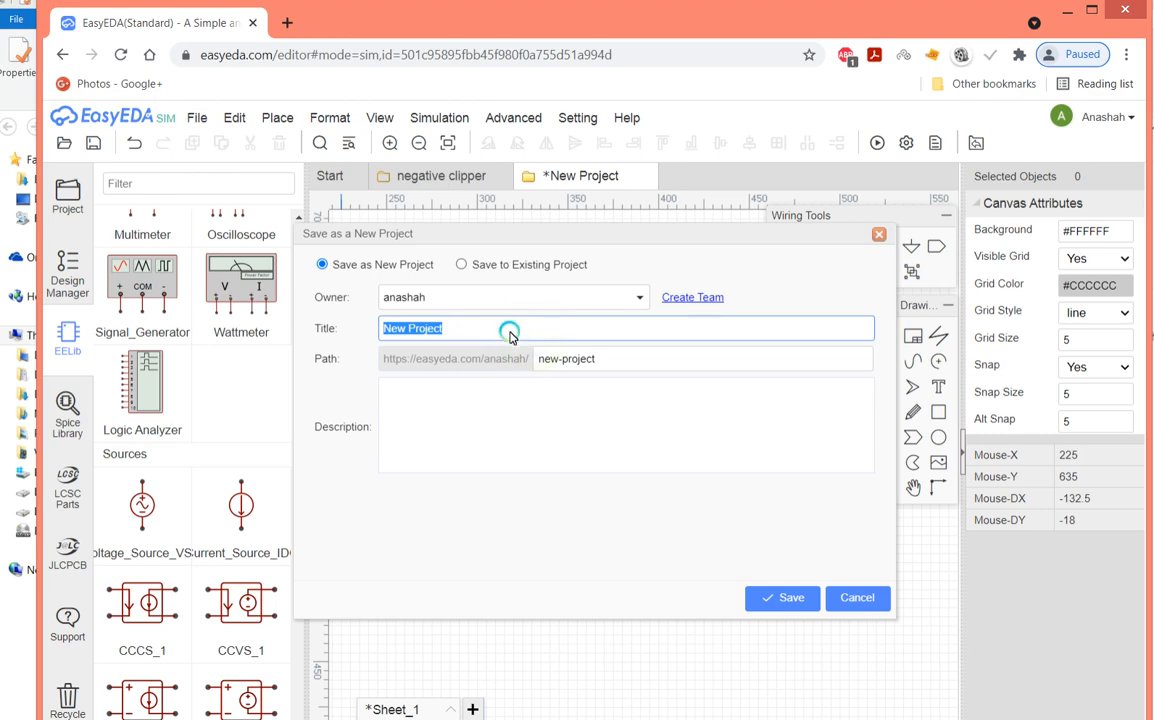
left_click(510, 336)
key("BackSpace")
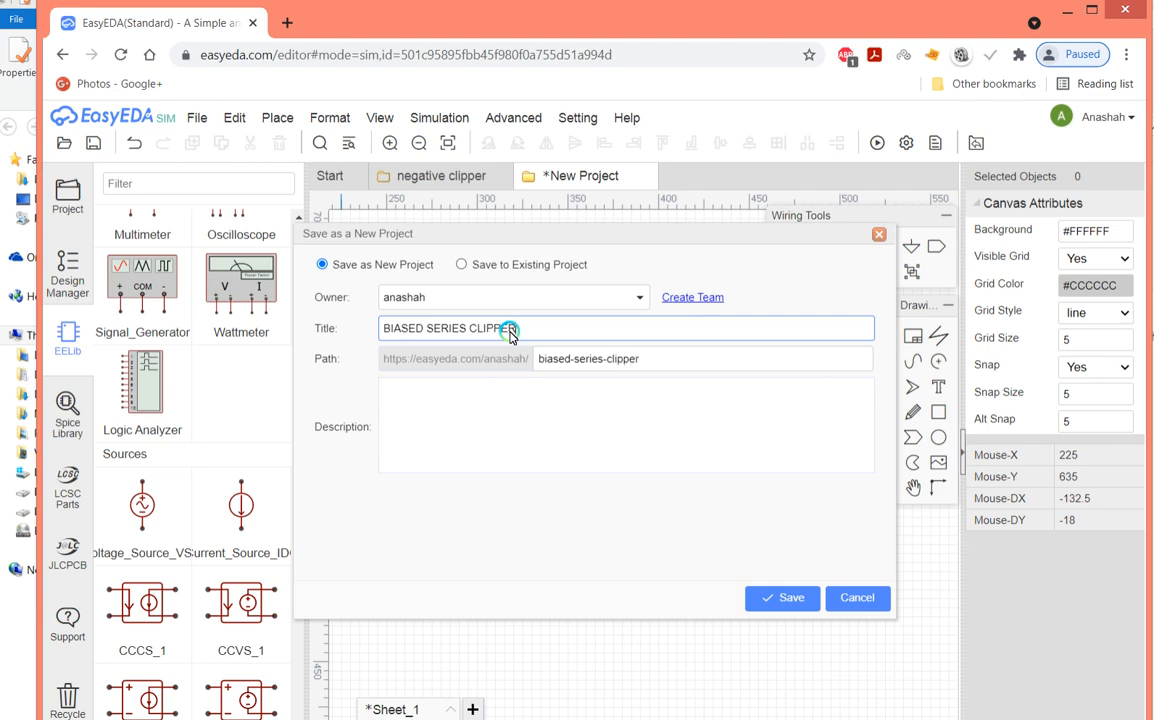
left_click(801, 597)
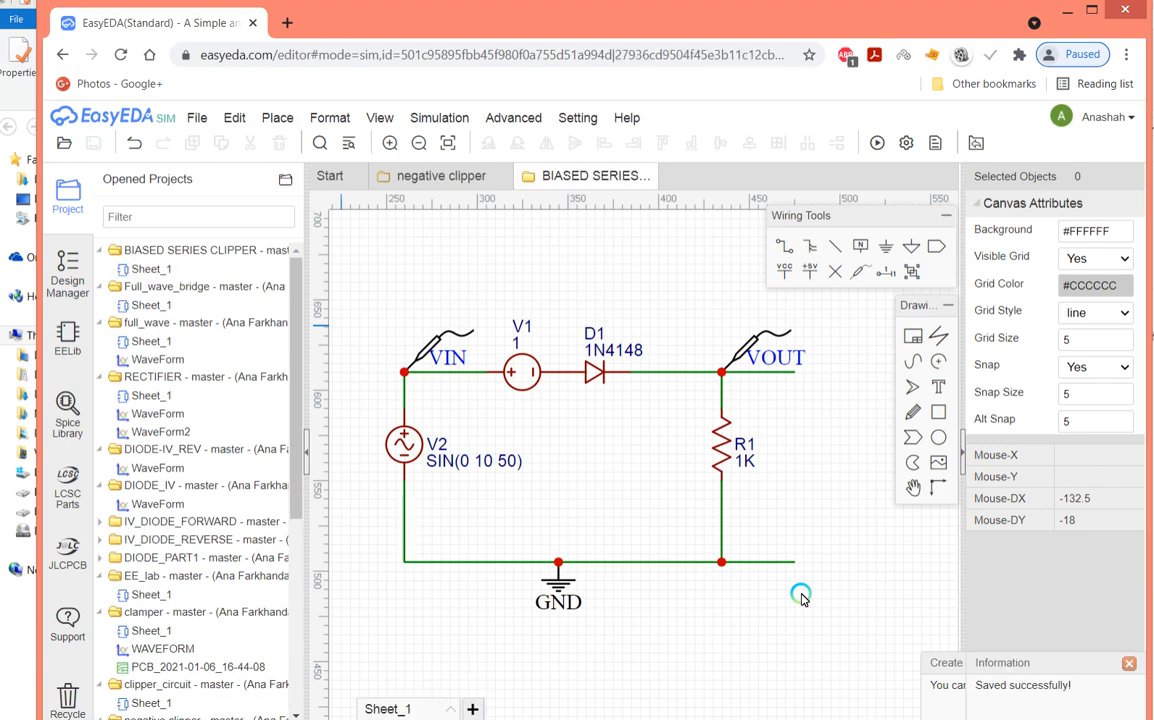
Try to save another new project copy under the same title, BIASED SERIES CLIPPER.
left_click(195, 117)
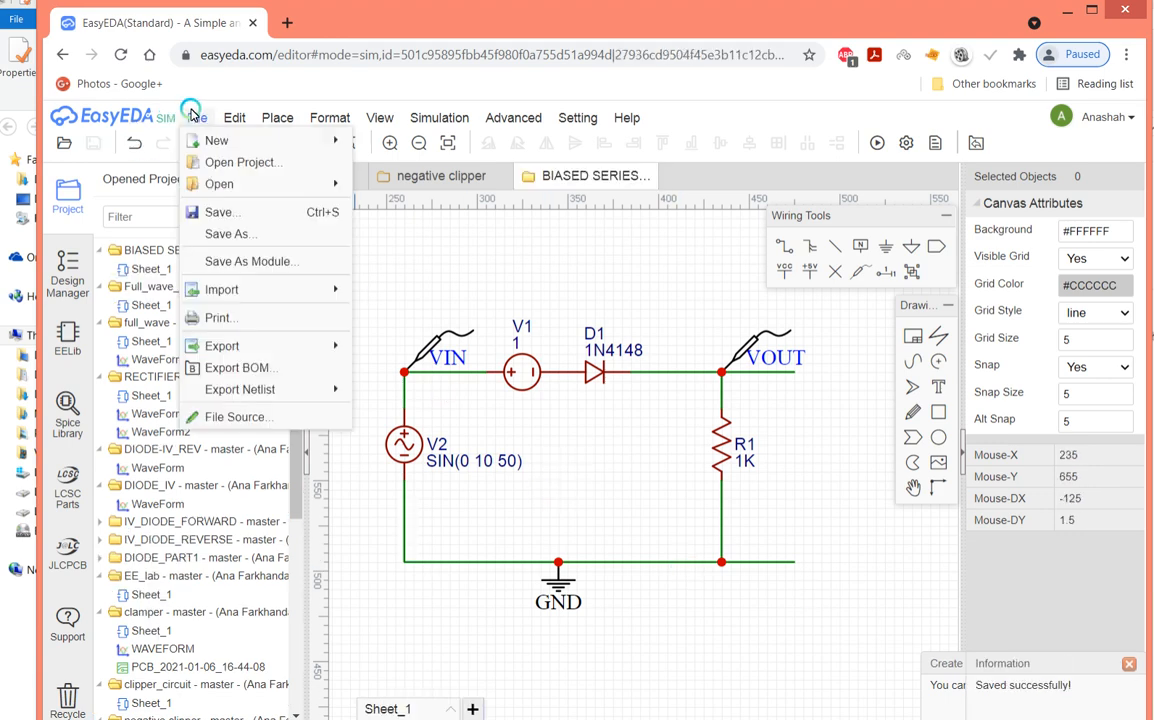
mouse_move(234, 117)
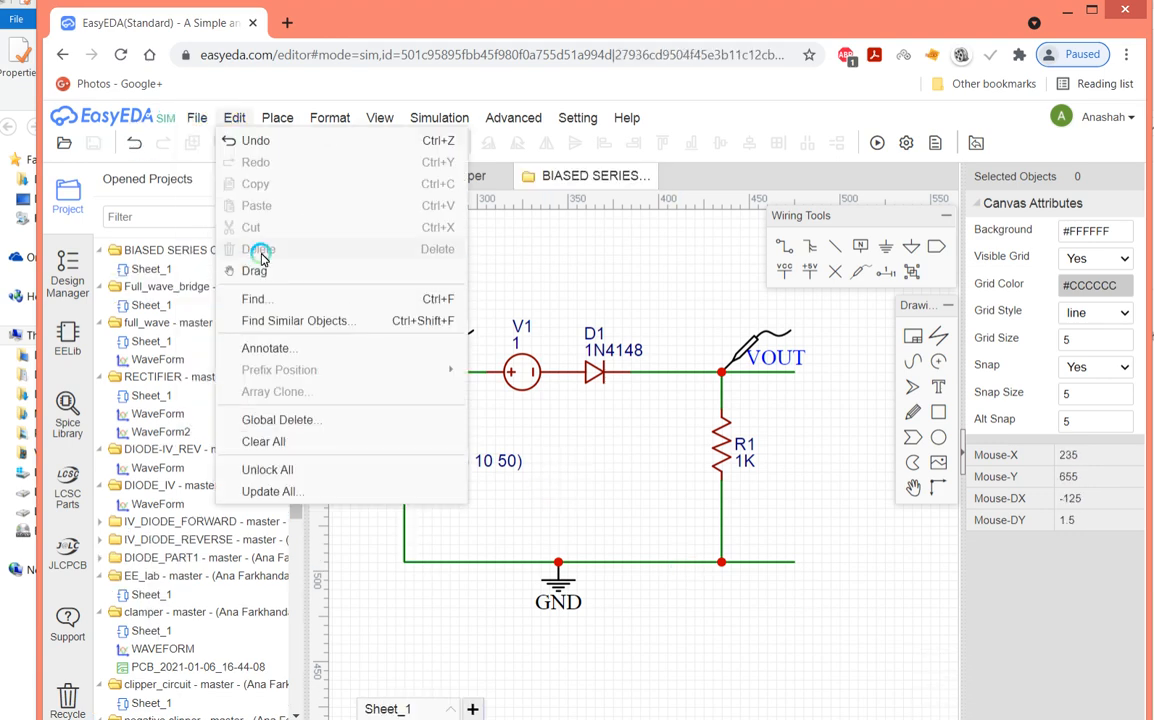
mouse_move(197, 117)
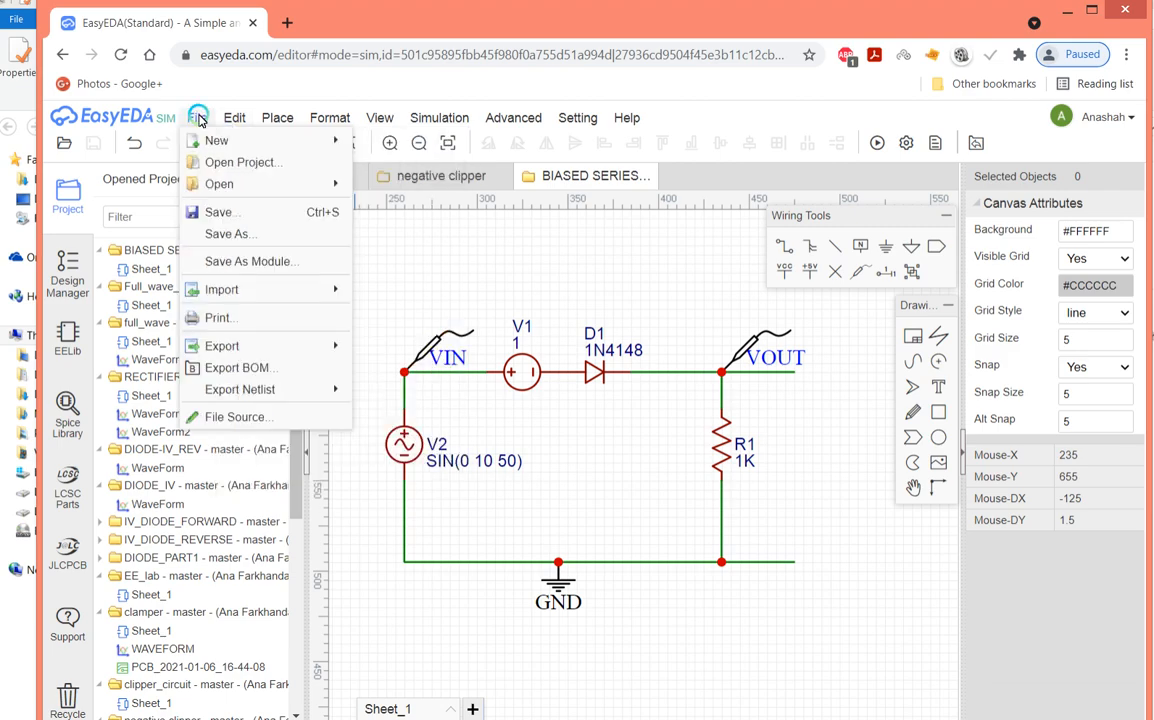
left_click(205, 234)
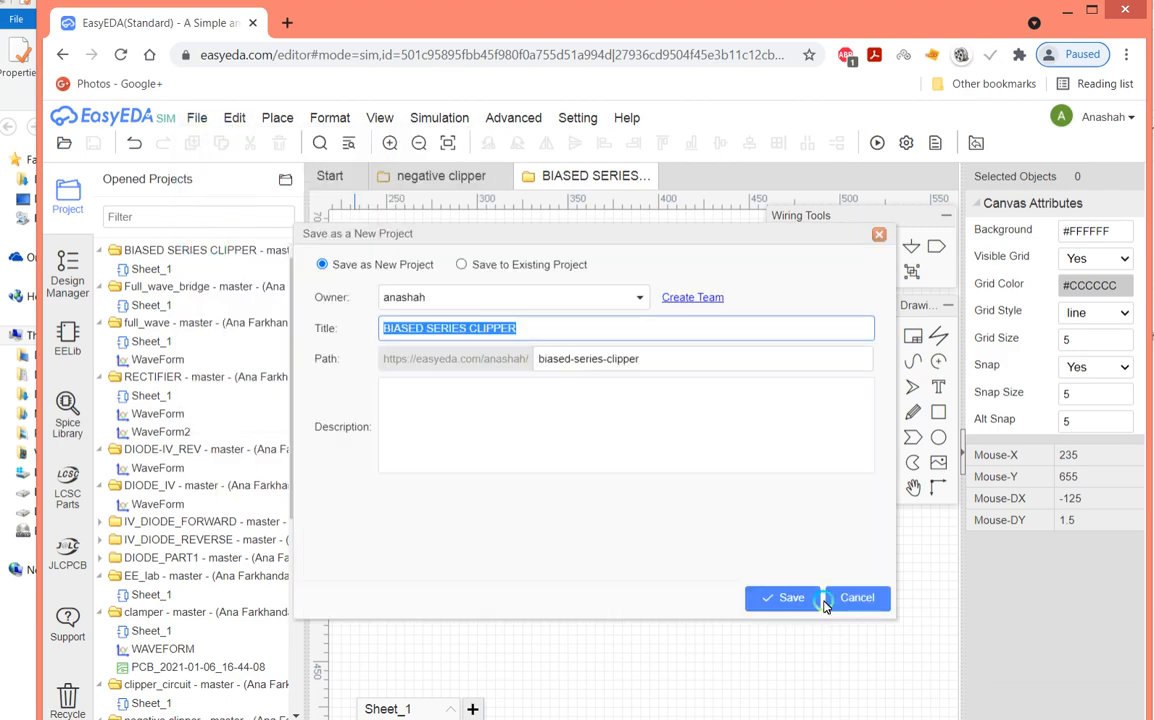
left_click(786, 600)
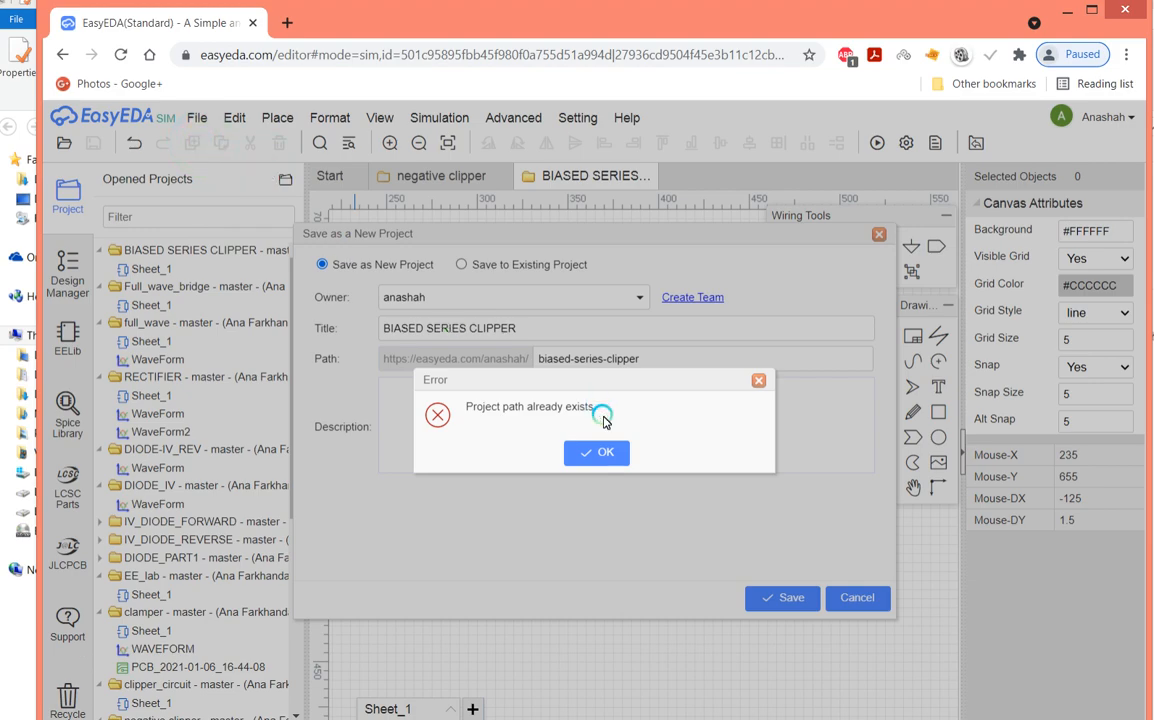
left_click(606, 453)
left_click(845, 598)
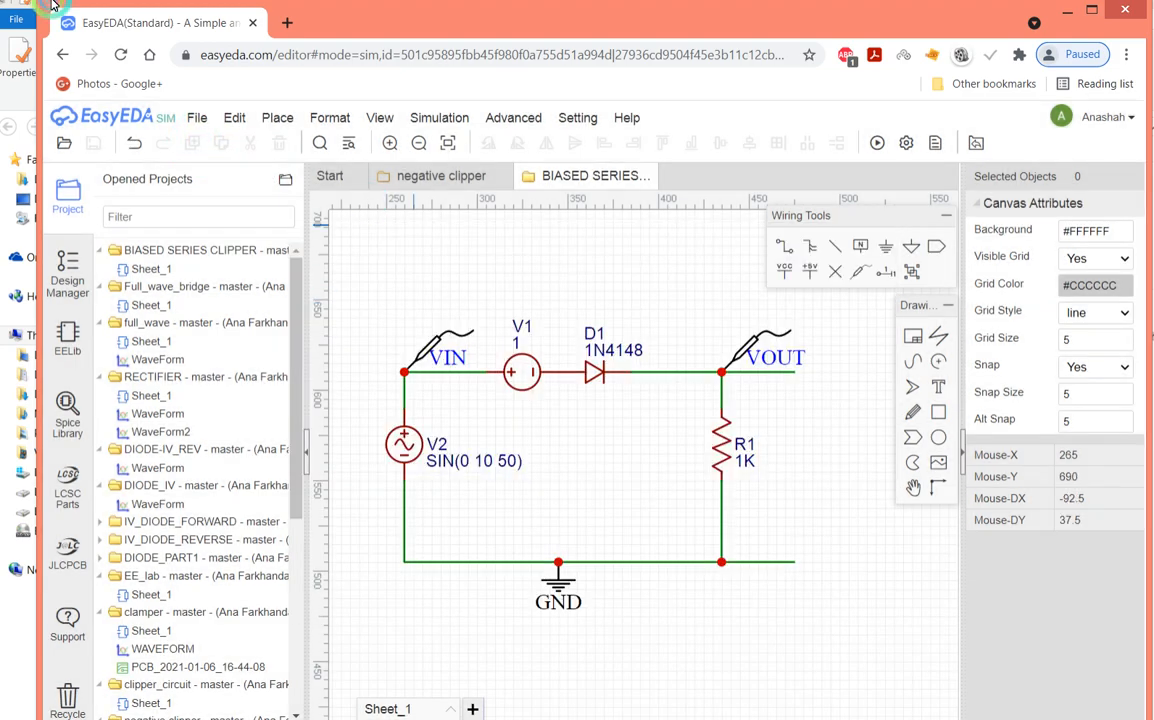
Save the current schematic to its project.
left_click(234, 117)
mouse_move(197, 118)
mouse_move(209, 190)
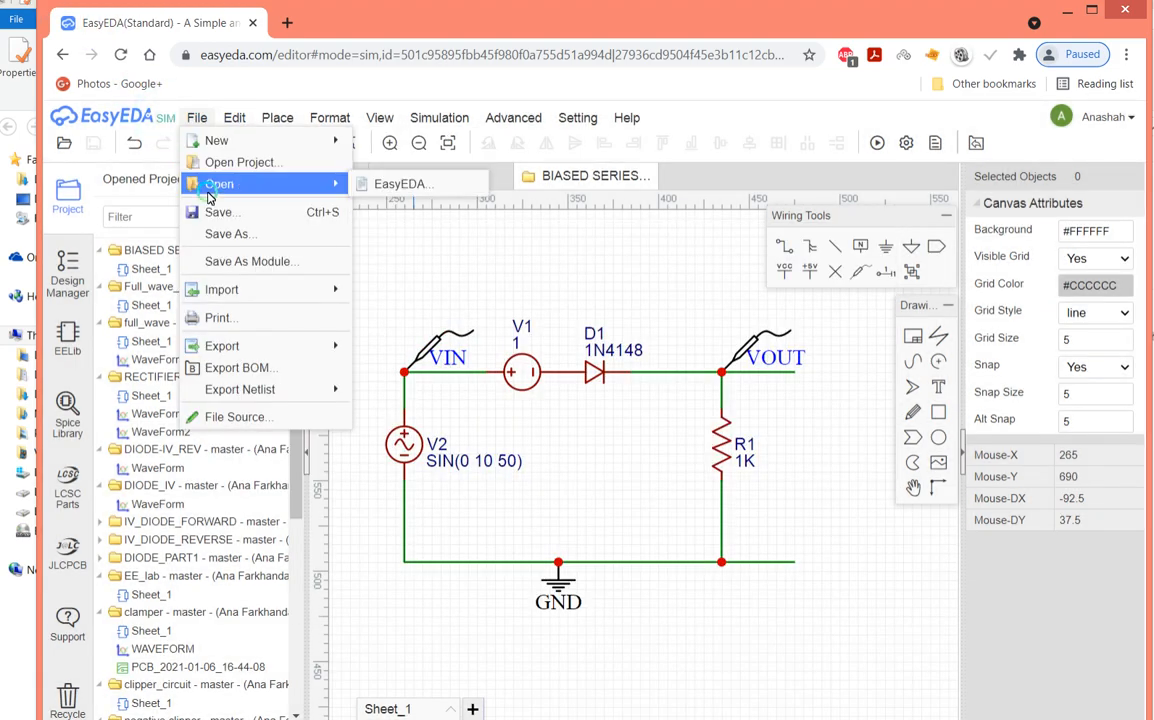
left_click(220, 212)
Run the 2 s transient simulation and enlarge the first cycles of the VIN and VOUT waveforms.
left_click(438, 118)
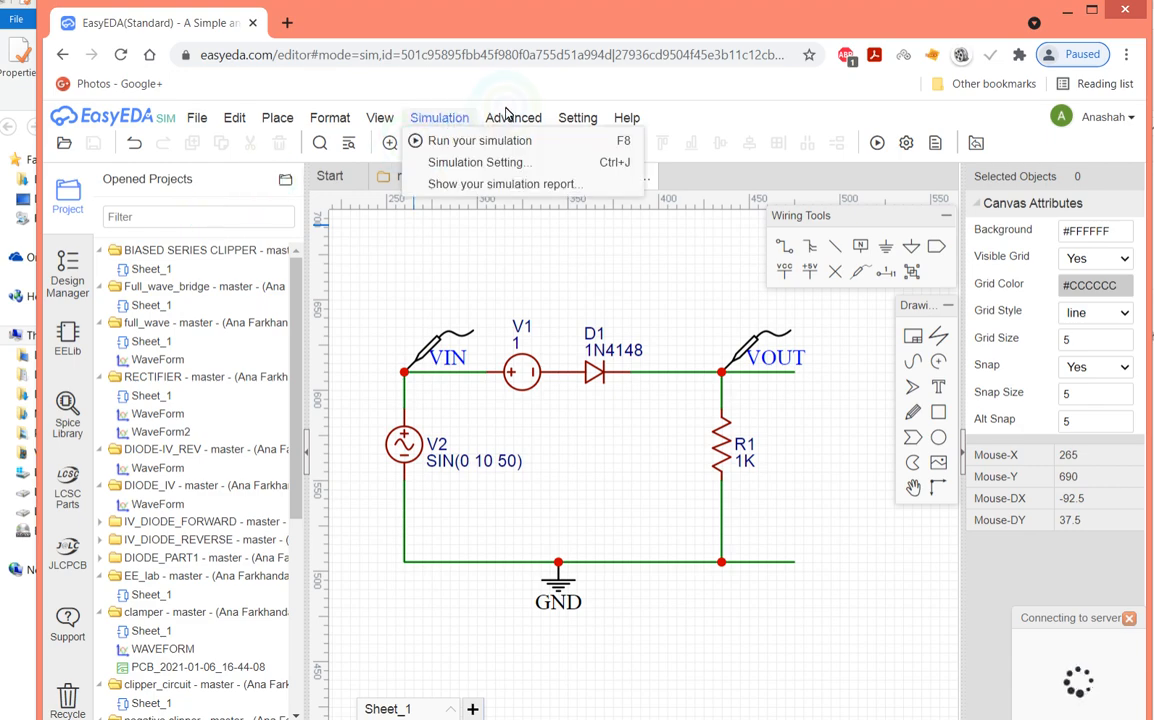
left_click(464, 142)
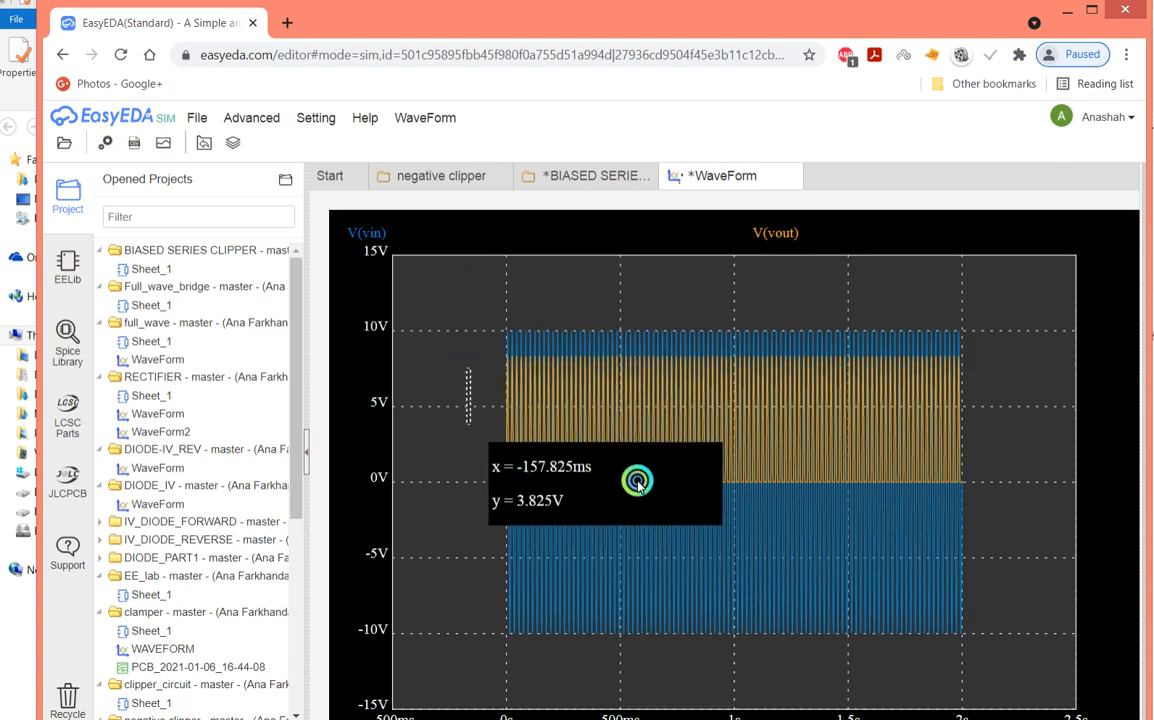
left_click_drag(637, 481, 730, 484)
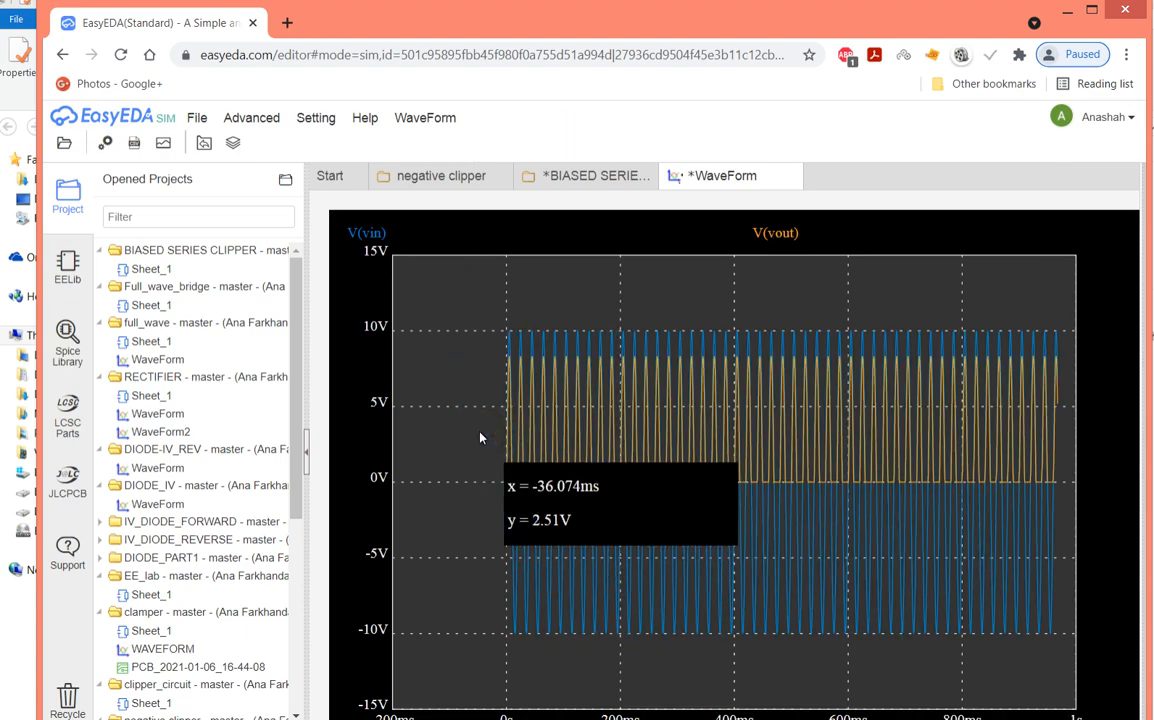
left_click_drag(479, 455, 657, 512)
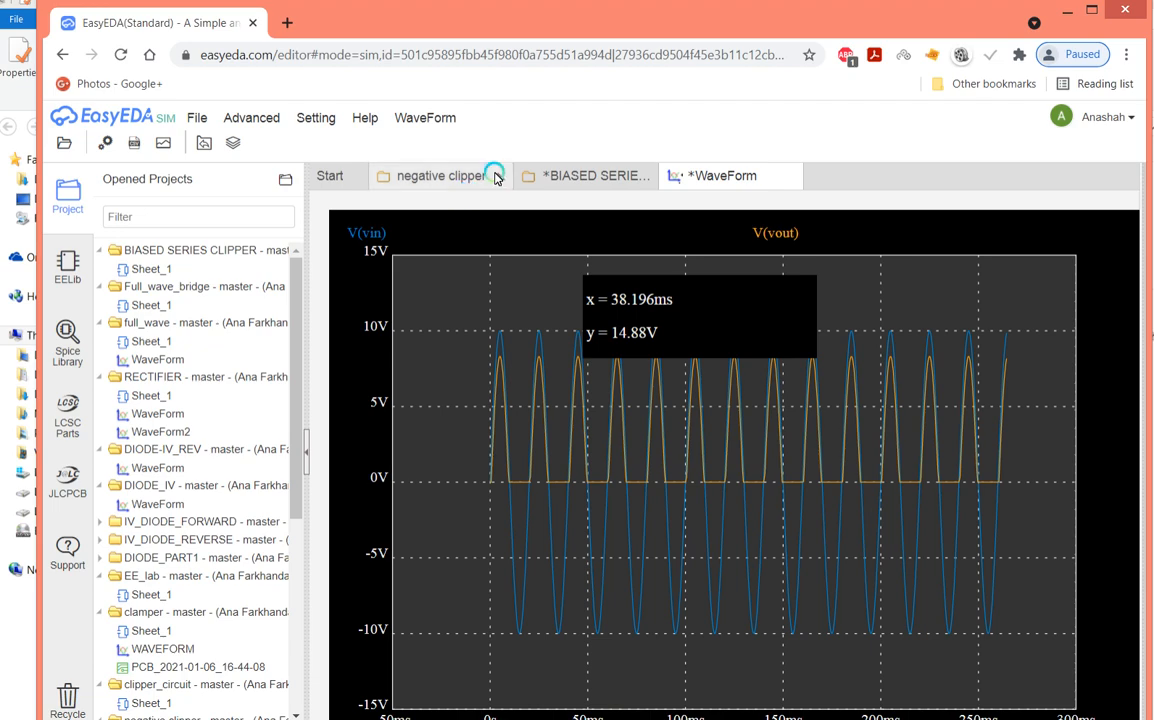
Return to the biased series clipper schematic and select the DC source's V1 label.
left_click(576, 180)
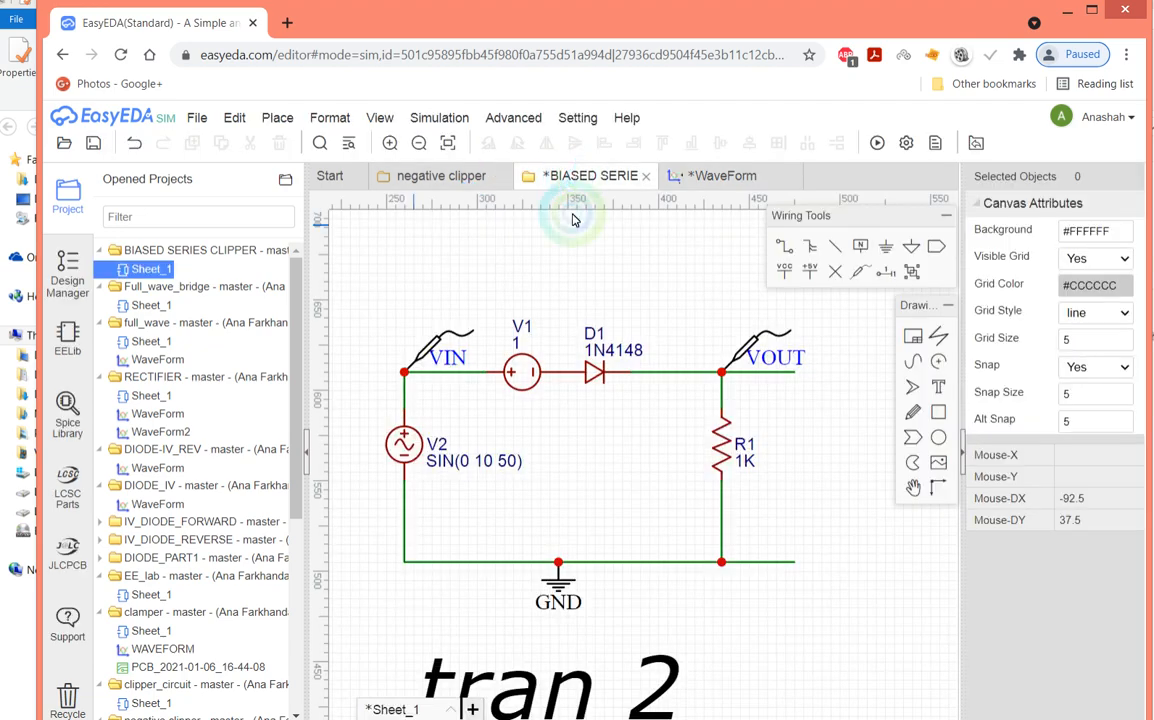
double_click(516, 336)
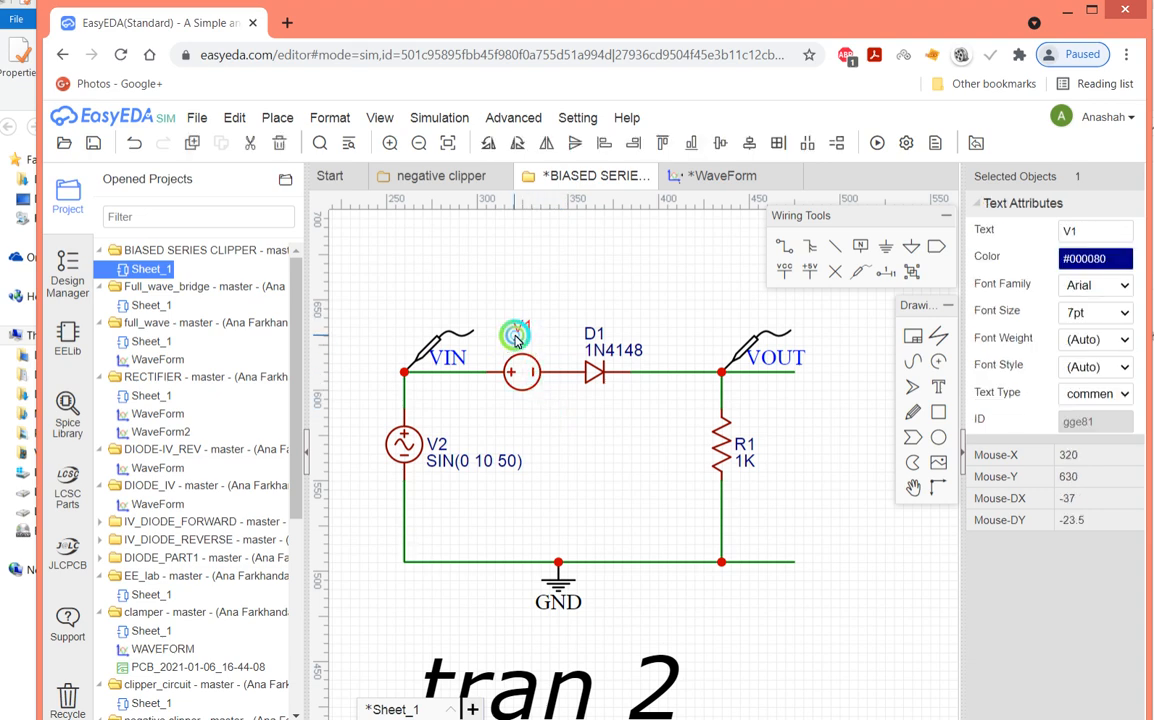
Set the value of the DC source V1 to 3.
left_click(555, 303)
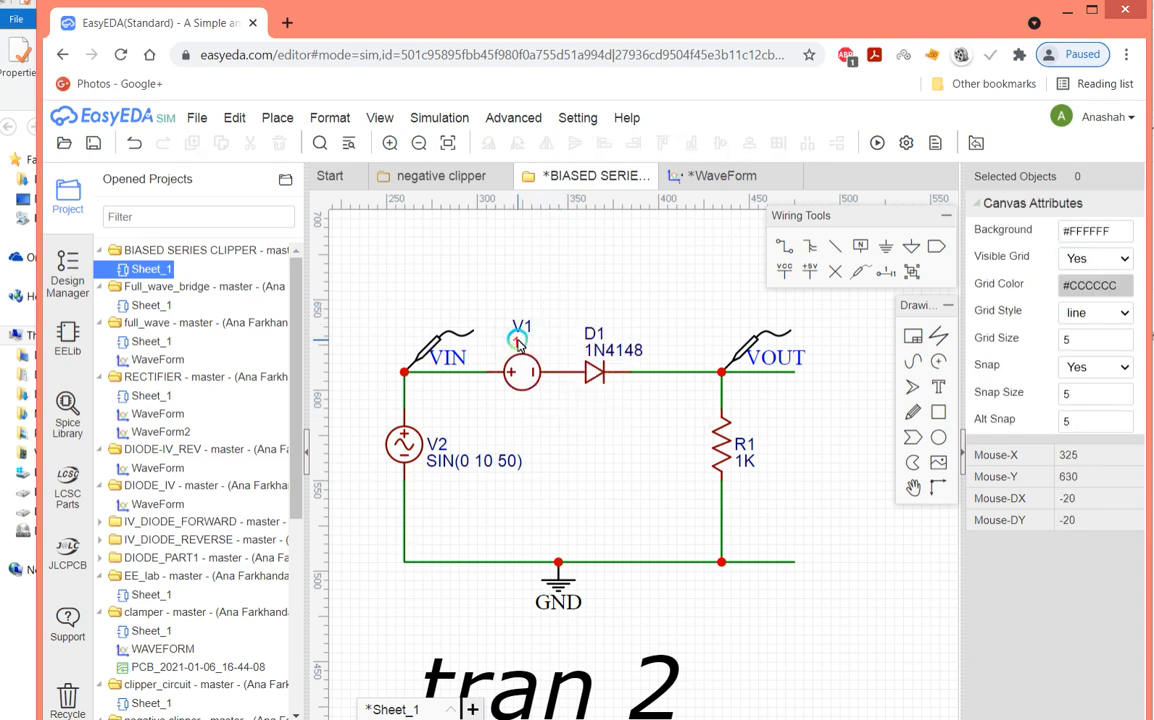
double_click(519, 342)
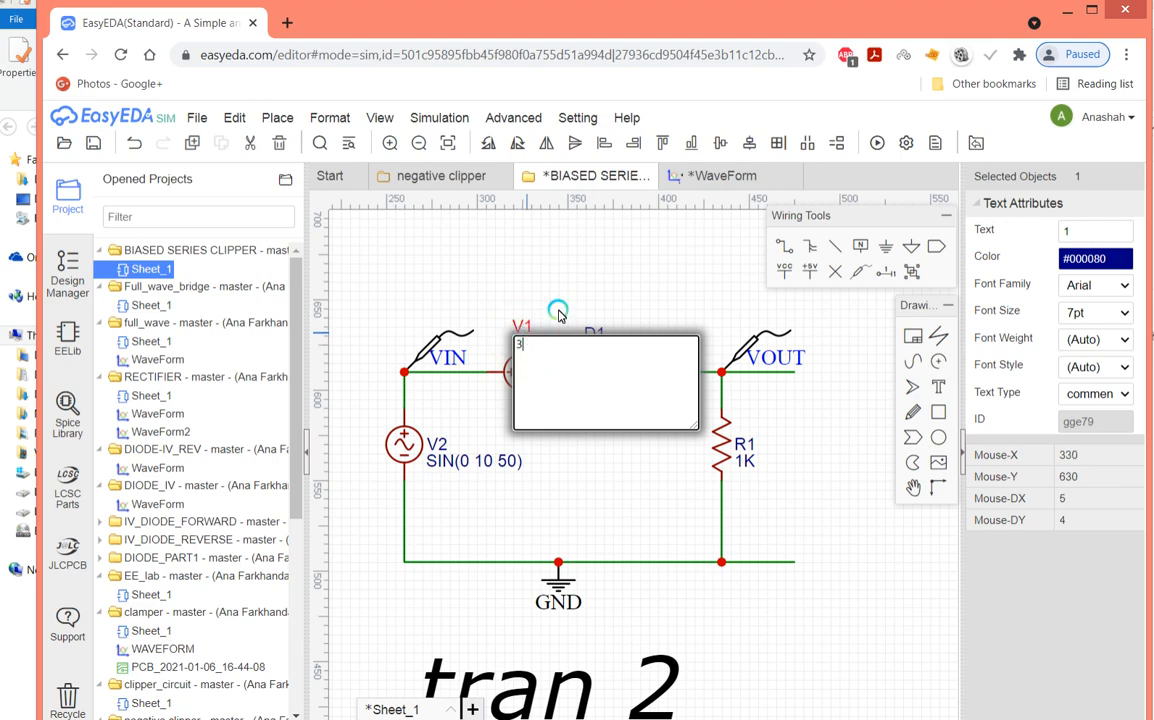
left_click(516, 268)
Save the biased series clipper schematic and run its simulation.
left_click(216, 110)
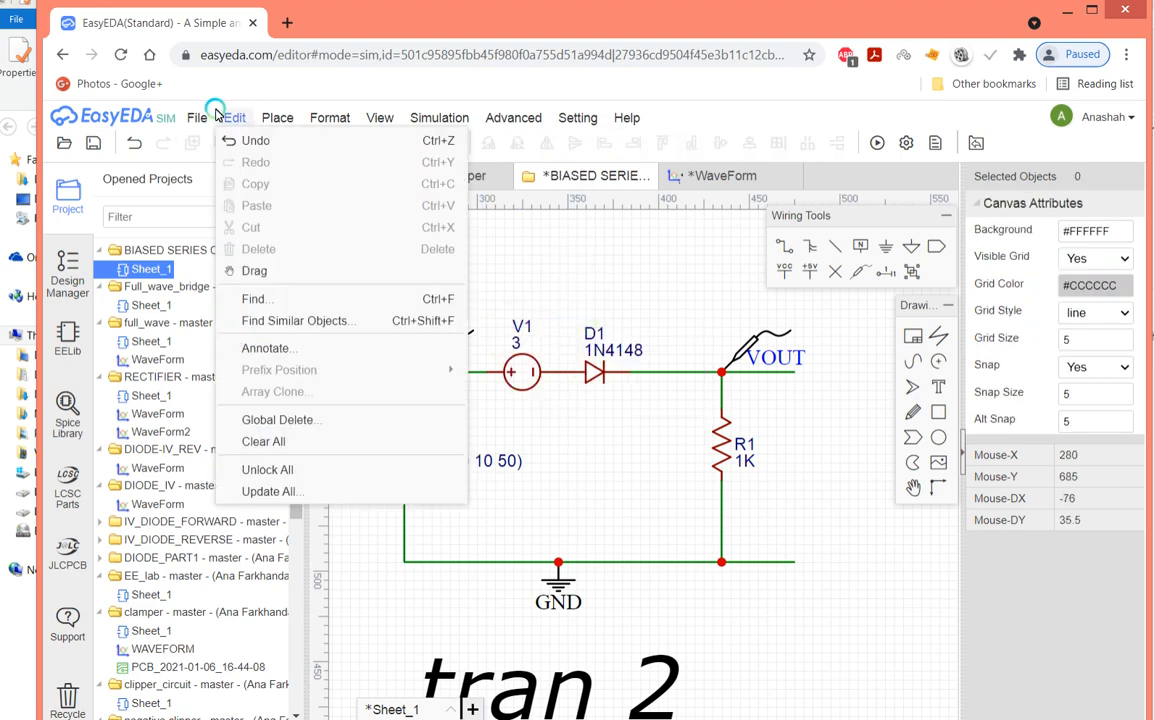
left_click(199, 115)
left_click(237, 215)
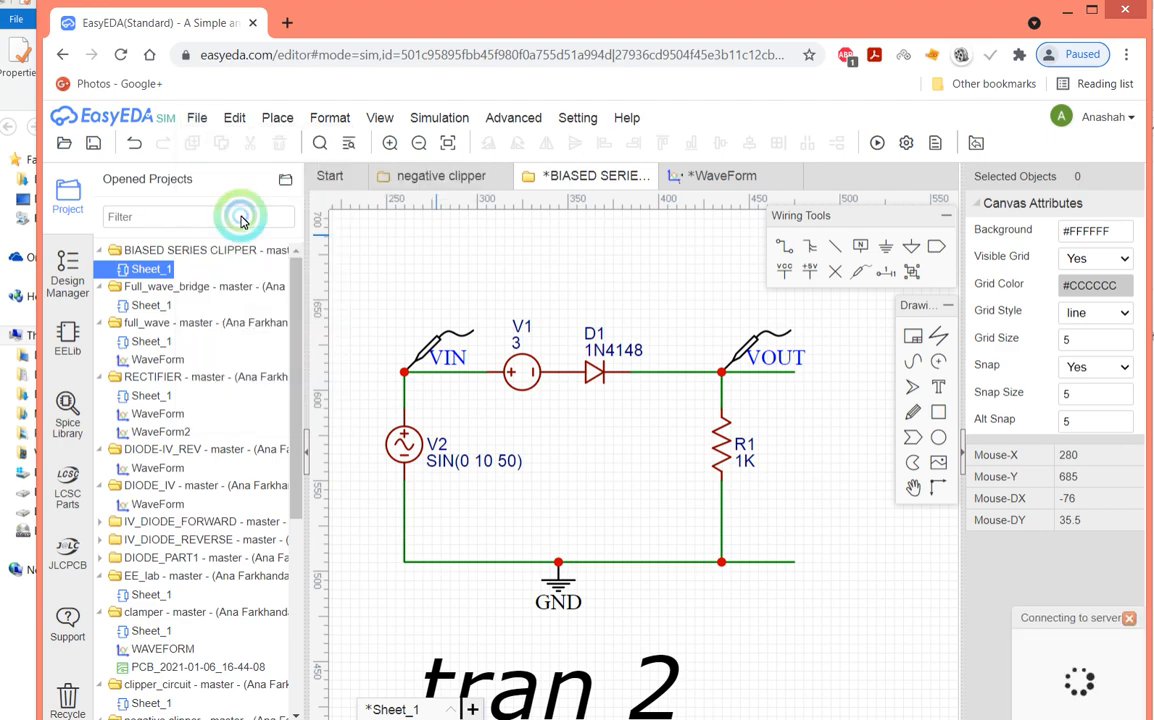
left_click(439, 118)
left_click(472, 142)
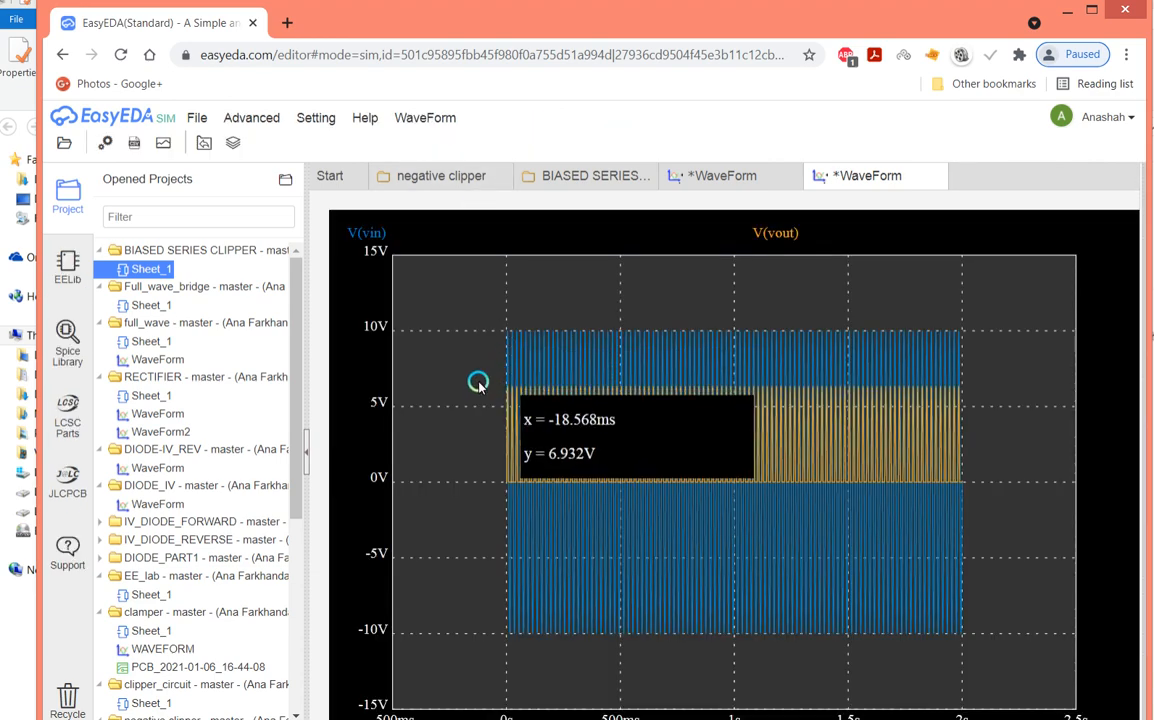
Assign the V(vout) trace to pane 2 in the waveform configuration and apply it.
left_click_drag(476, 380, 765, 505)
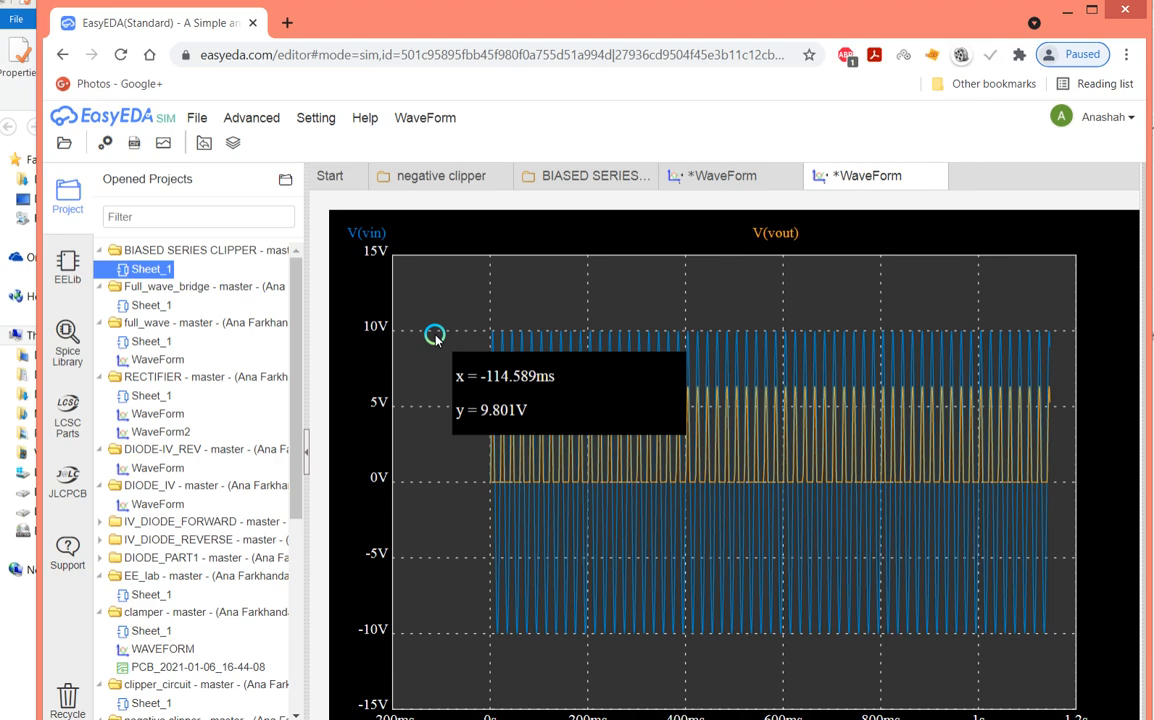
left_click_drag(470, 379, 620, 446)
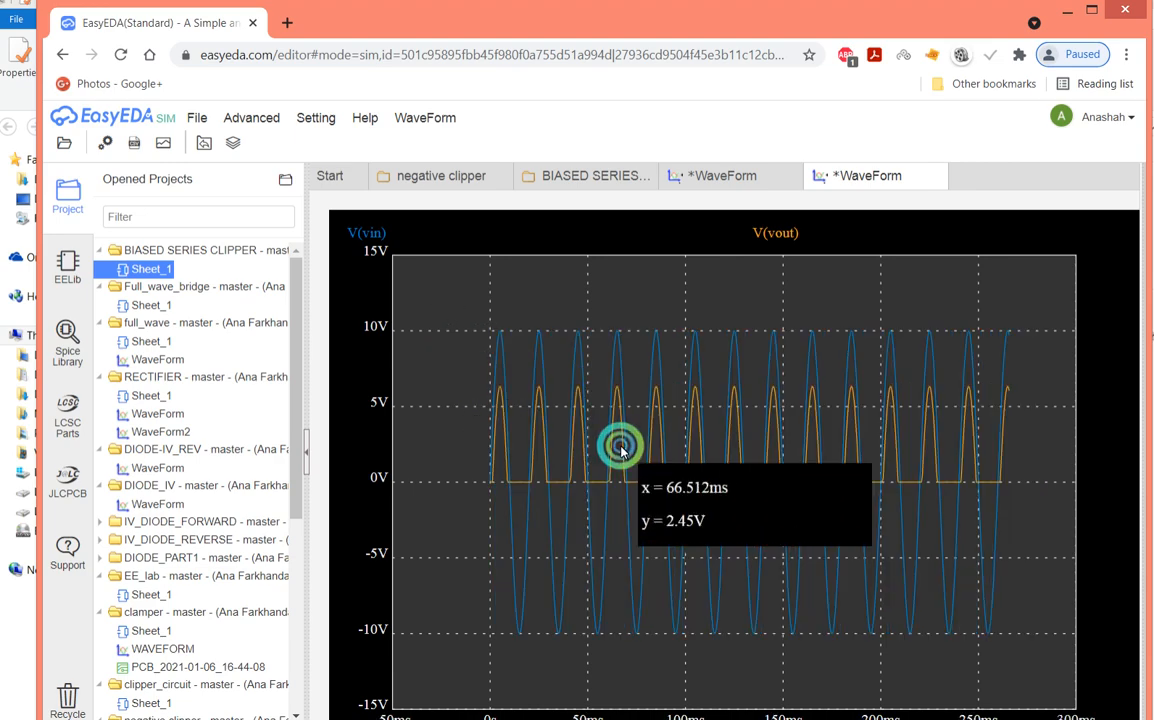
left_click(105, 144)
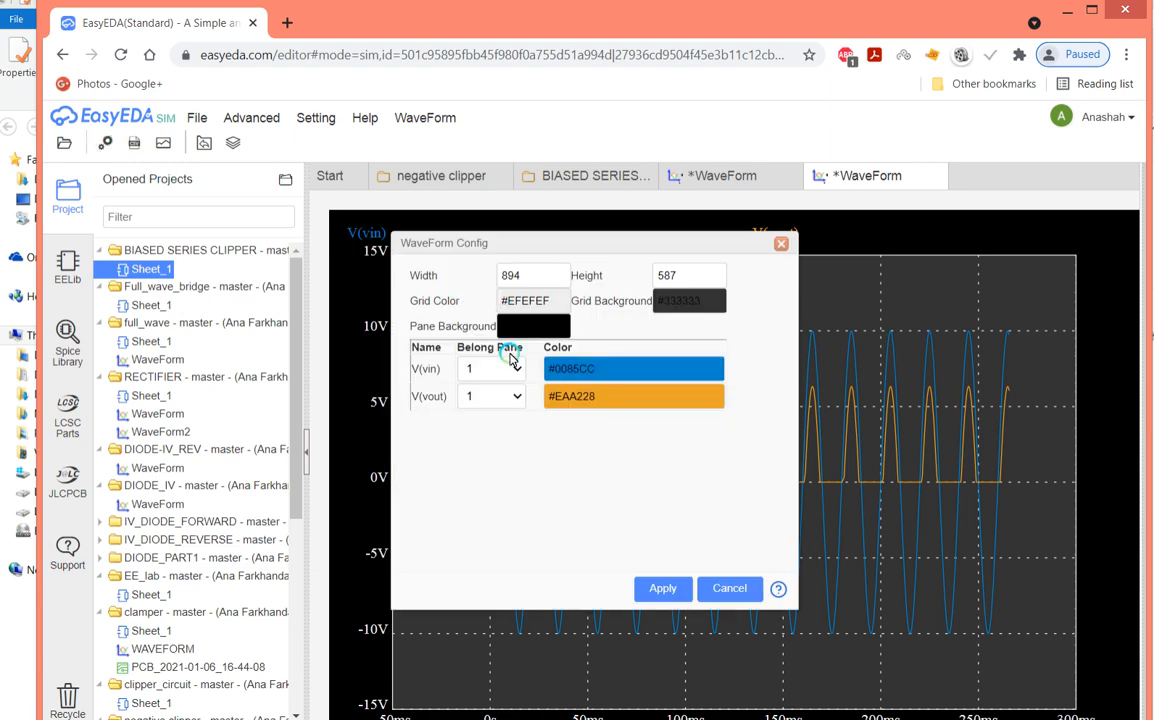
left_click(518, 398)
left_click(500, 444)
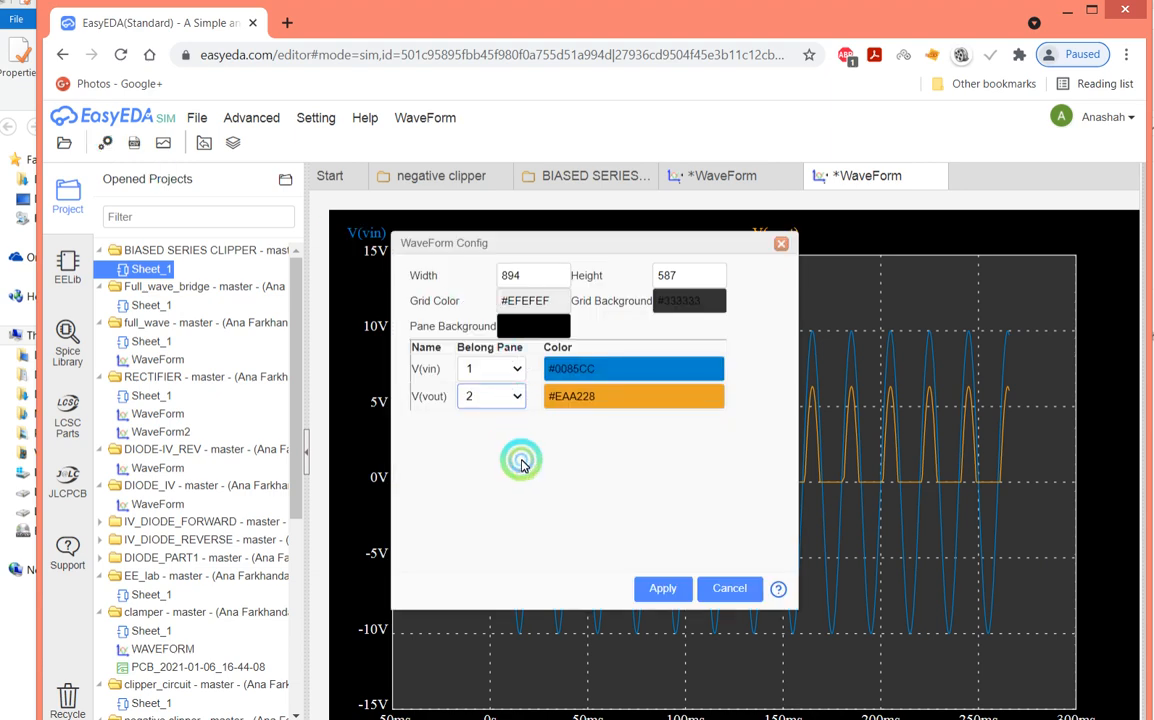
left_click(668, 594)
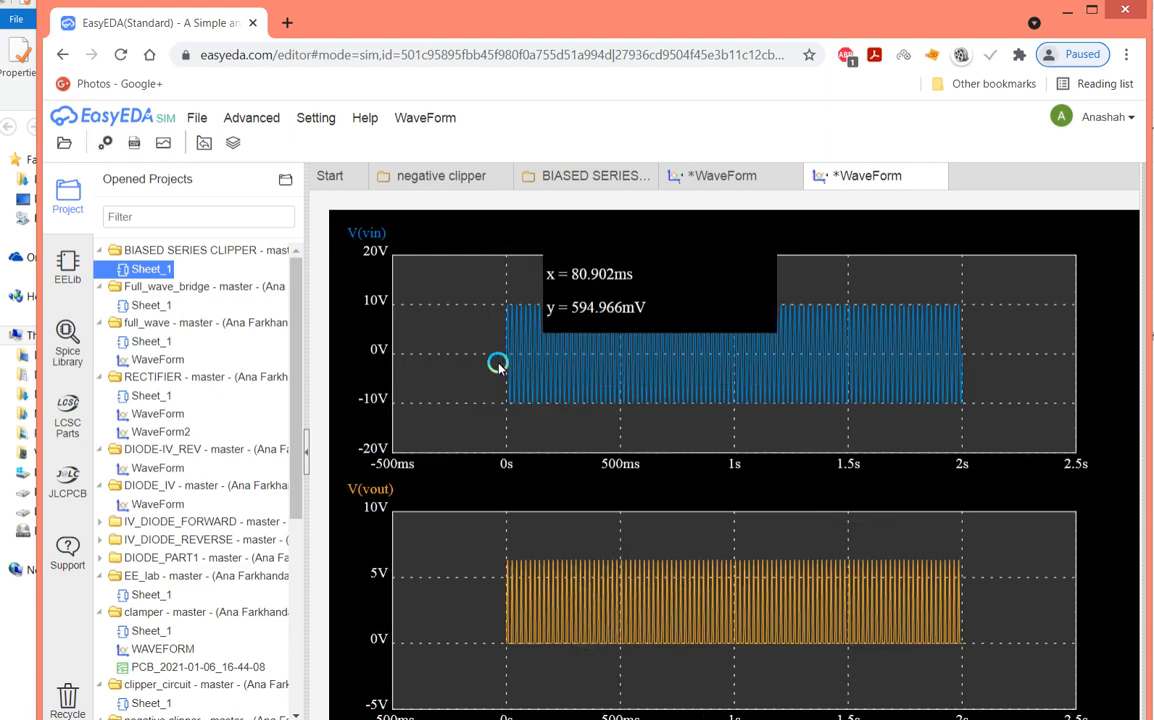
Examine about the first 180 ms of the V(vin) and V(vout) waveforms and return to the clipper schematic.
left_click_drag(493, 366, 641, 572)
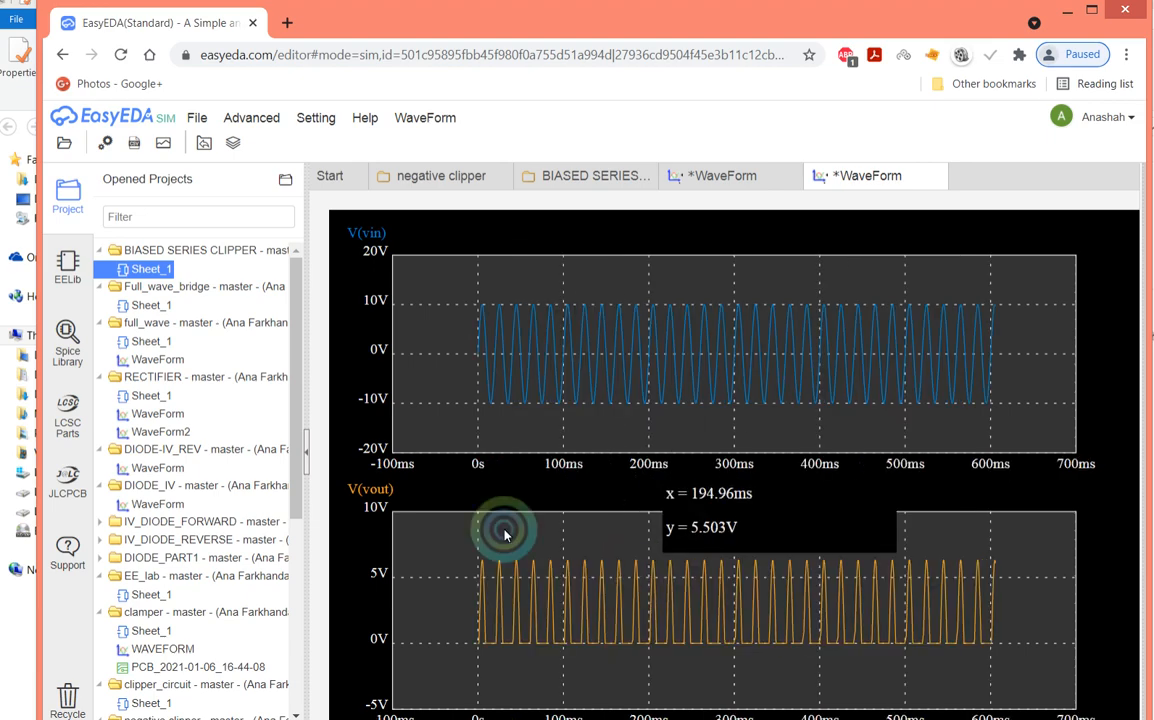
left_click_drag(462, 330, 631, 456)
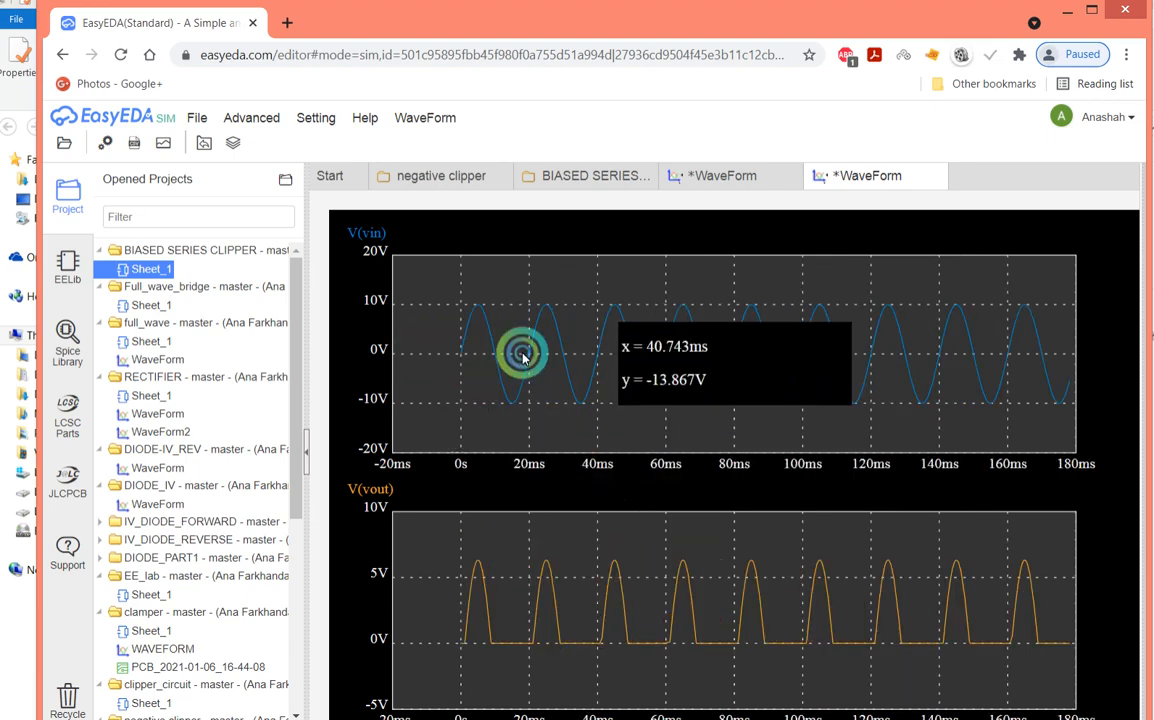
left_click(509, 331)
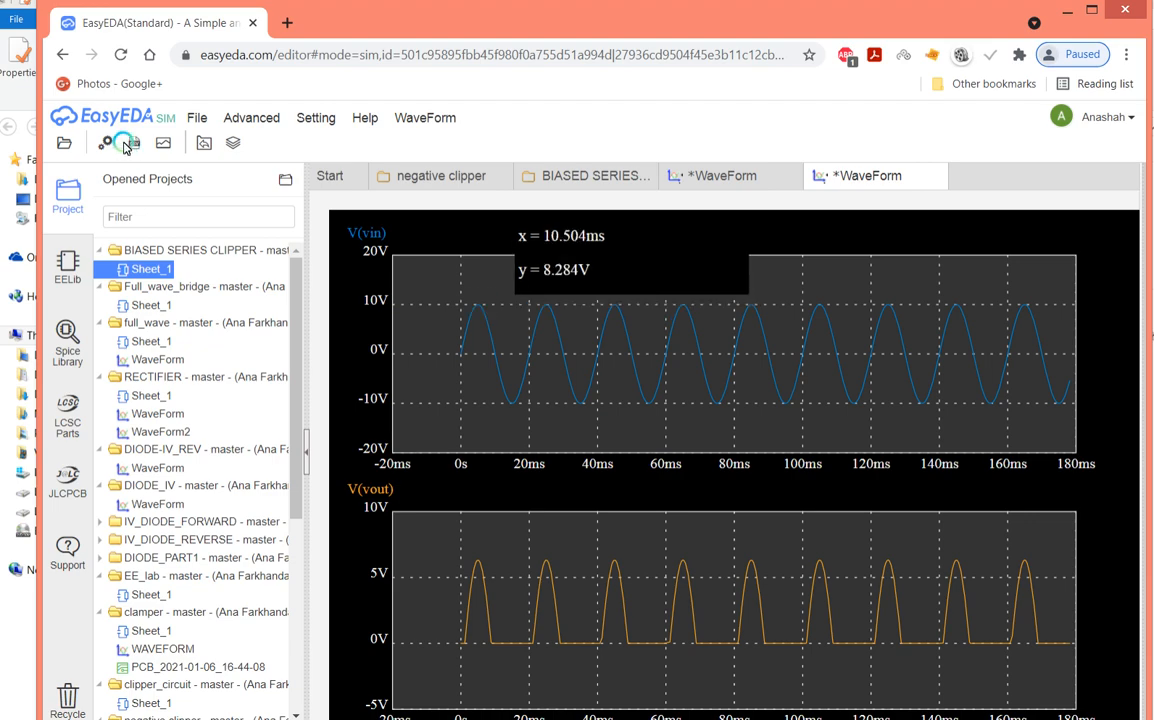
left_click(585, 179)
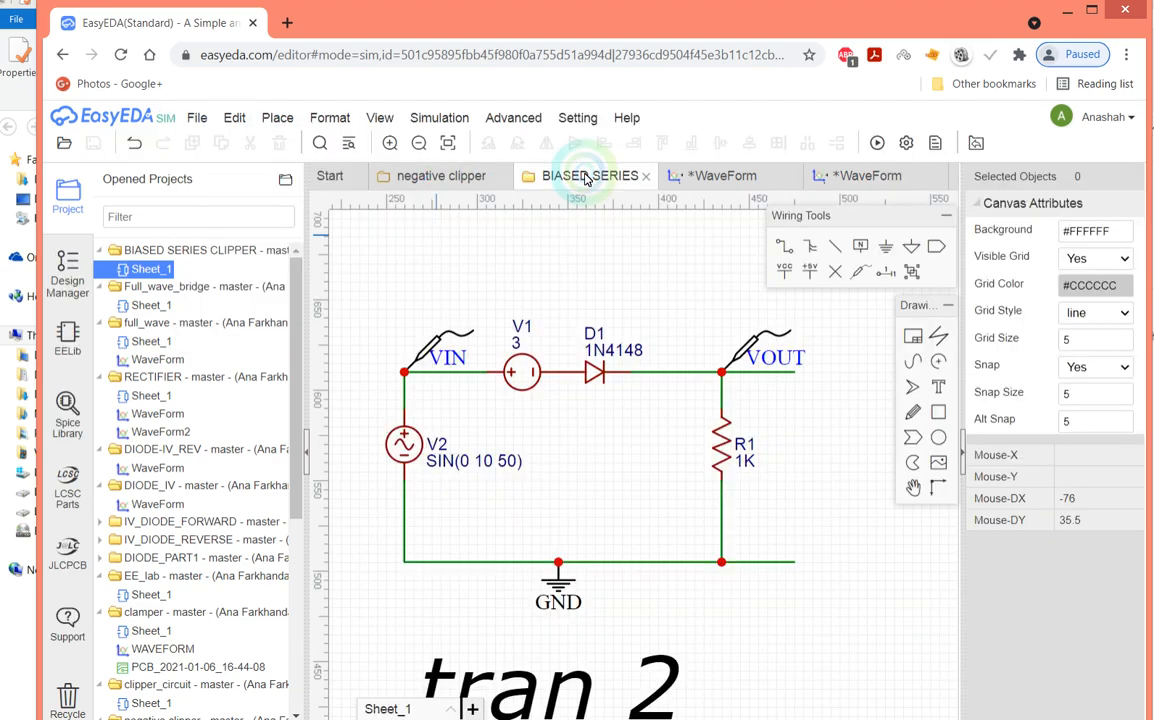
Save the new waveform as WaveForm_1 in the existing BIASED SERIES CLIPPER project under the personal project owner.
left_click(860, 178)
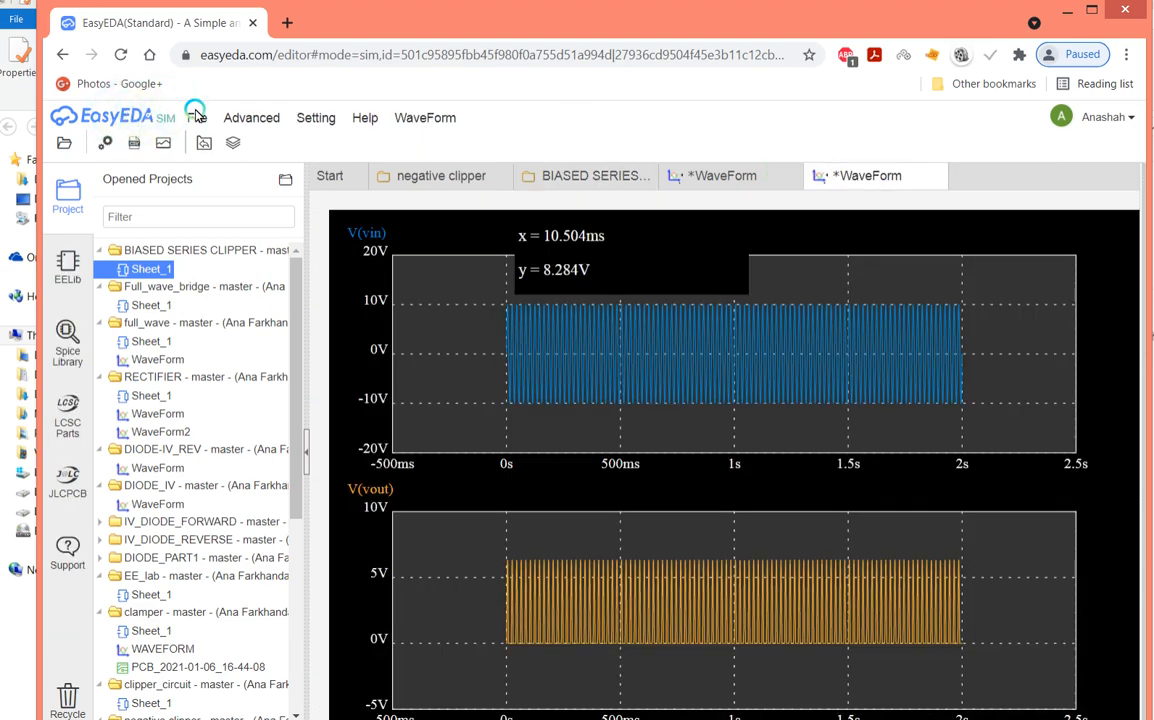
left_click(201, 118)
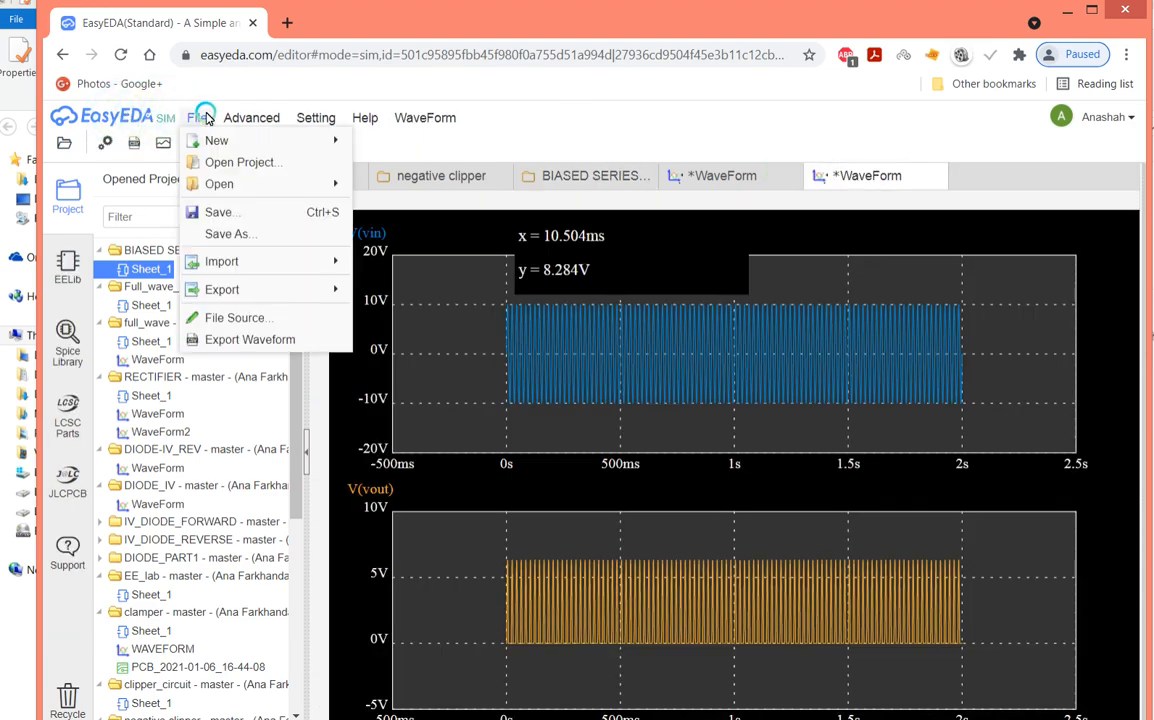
left_click(226, 233)
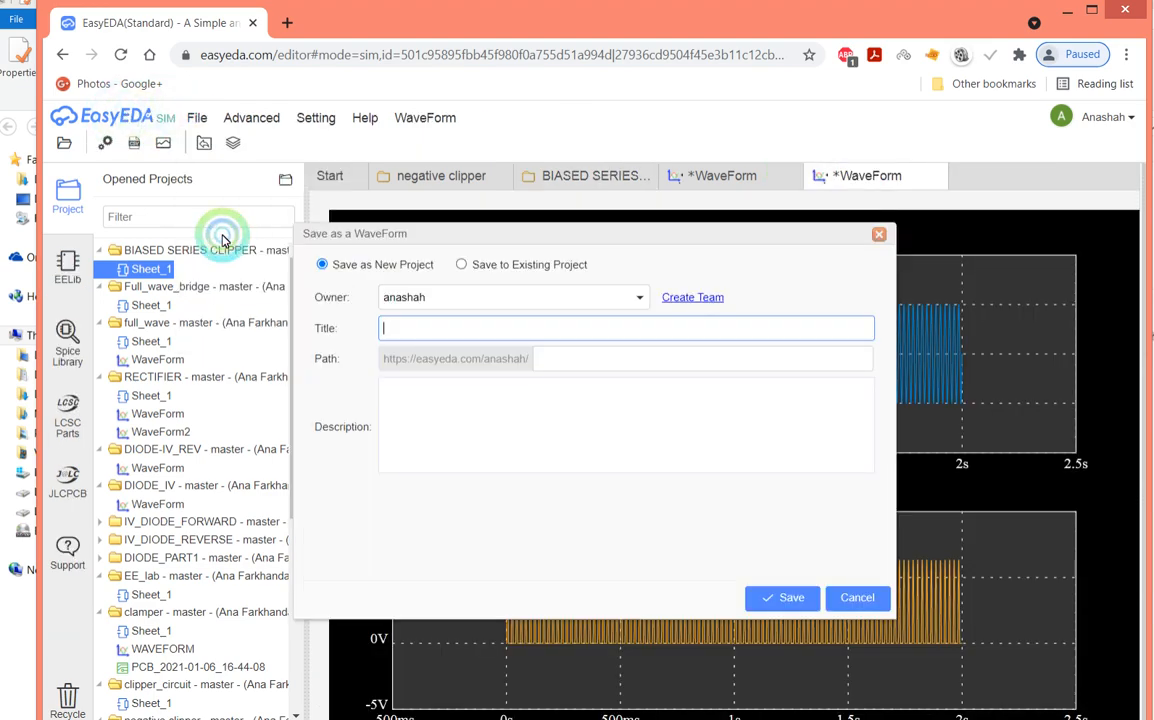
left_click(466, 264)
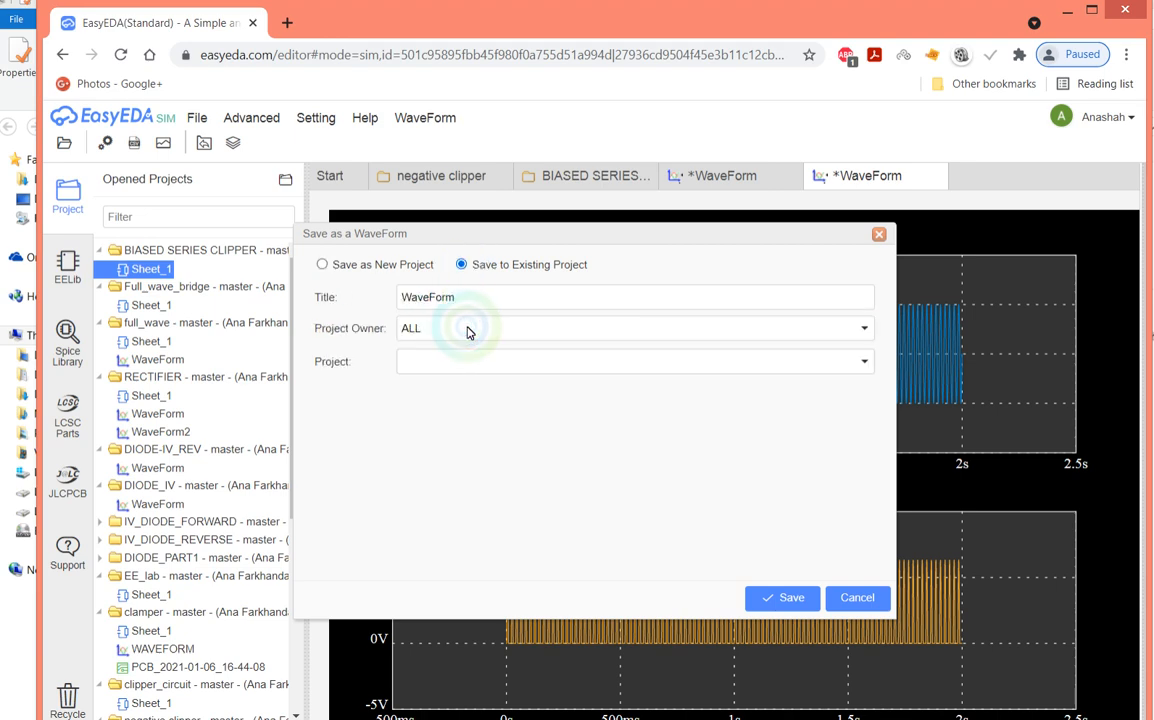
double_click(479, 300)
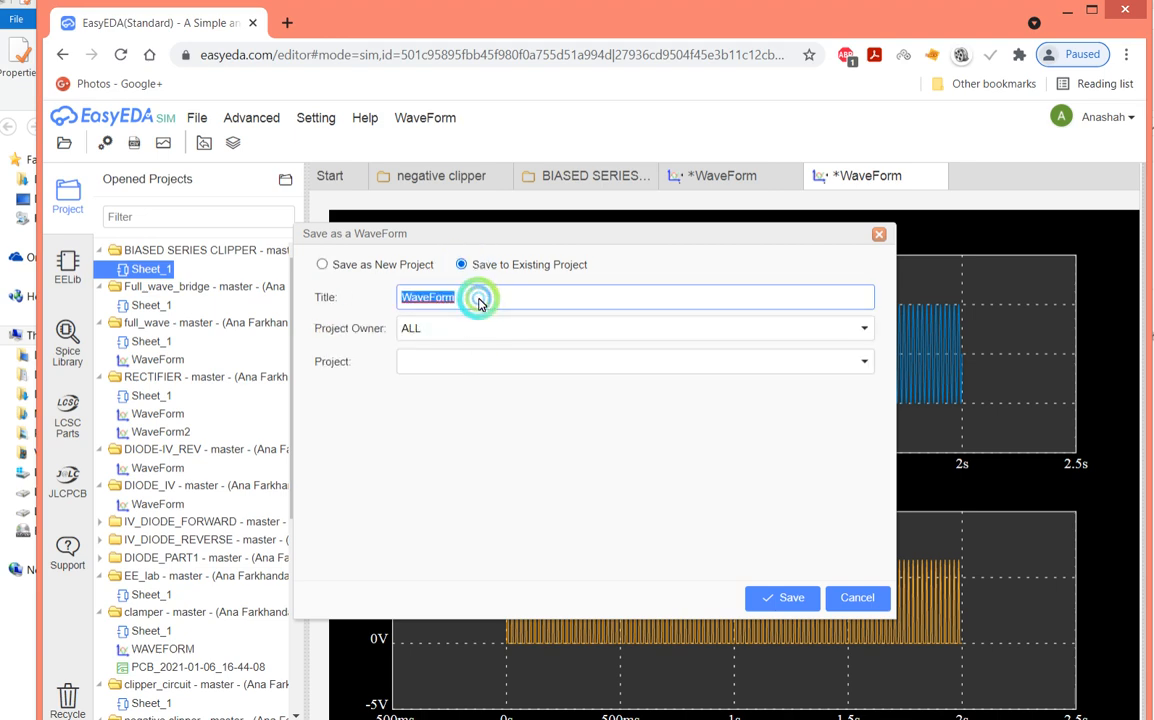
left_click(479, 302)
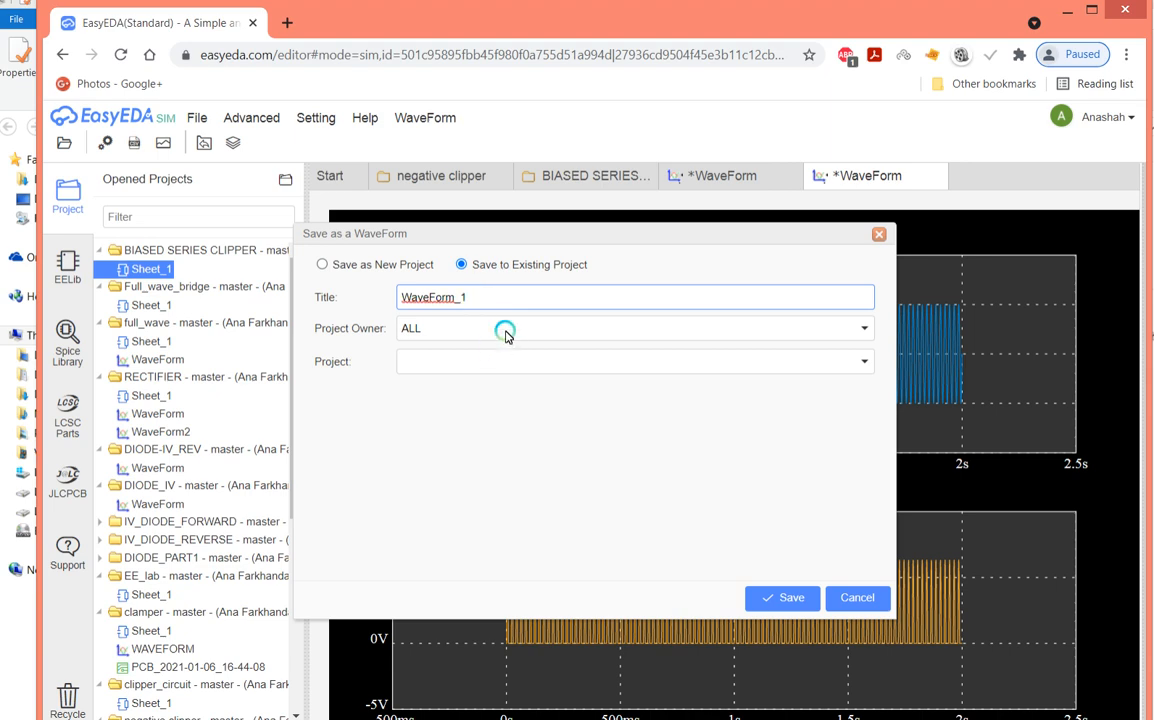
left_click(505, 328)
left_click(509, 413)
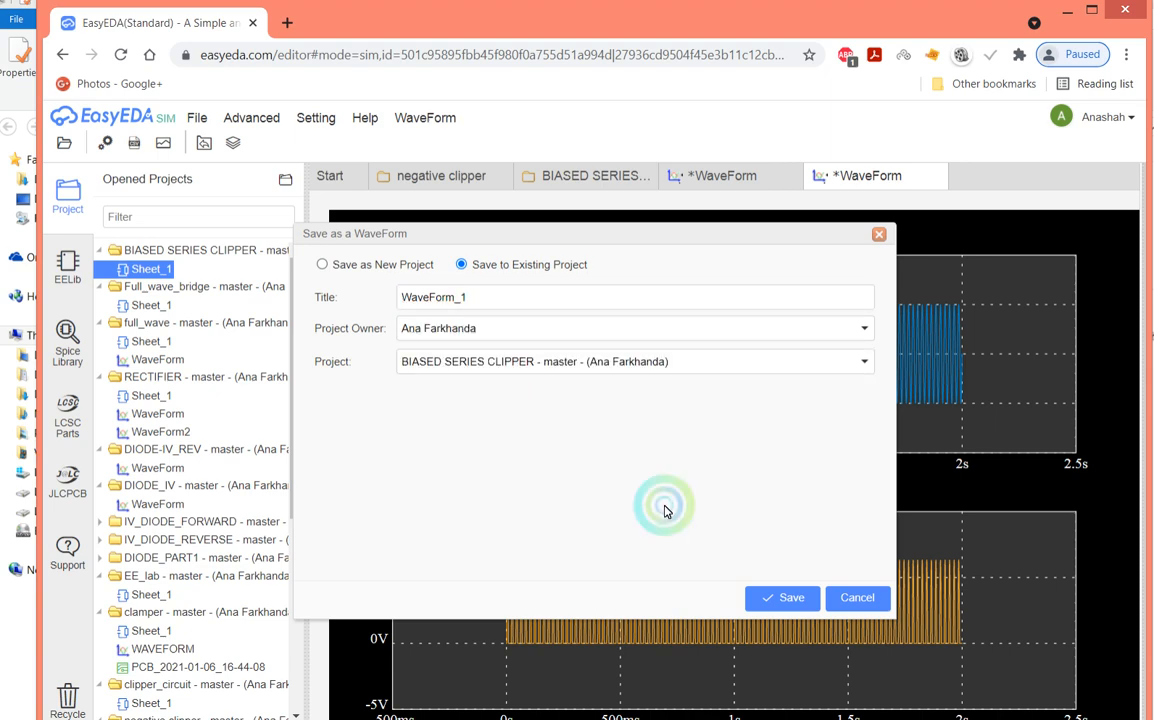
left_click(803, 598)
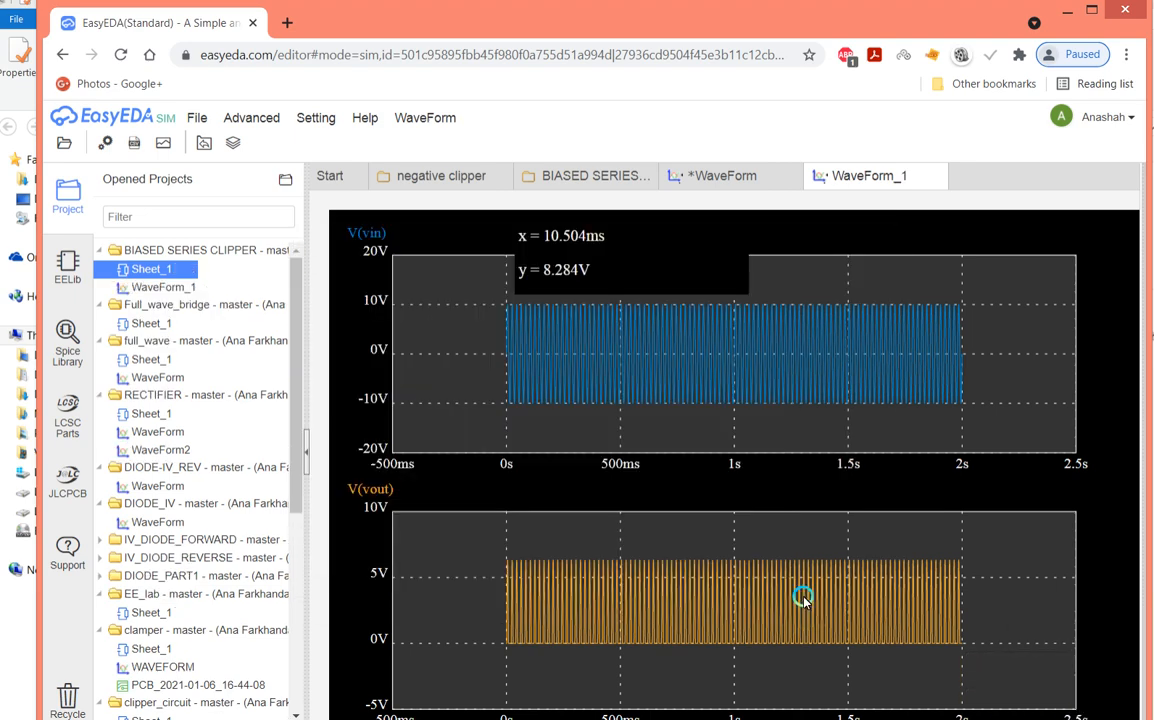
Cut source V1 out of the schematic's upper branch and move diode D1 into its place between VIN and VOUT.
left_click(558, 184)
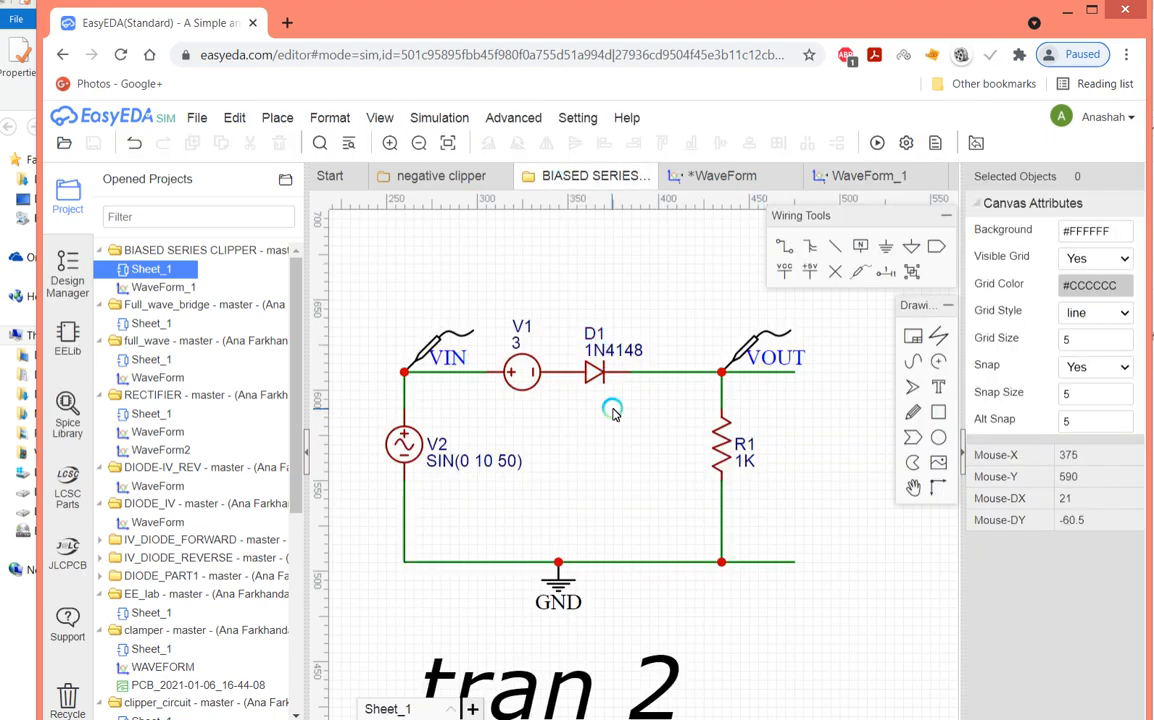
left_click(529, 379)
right_click(530, 381)
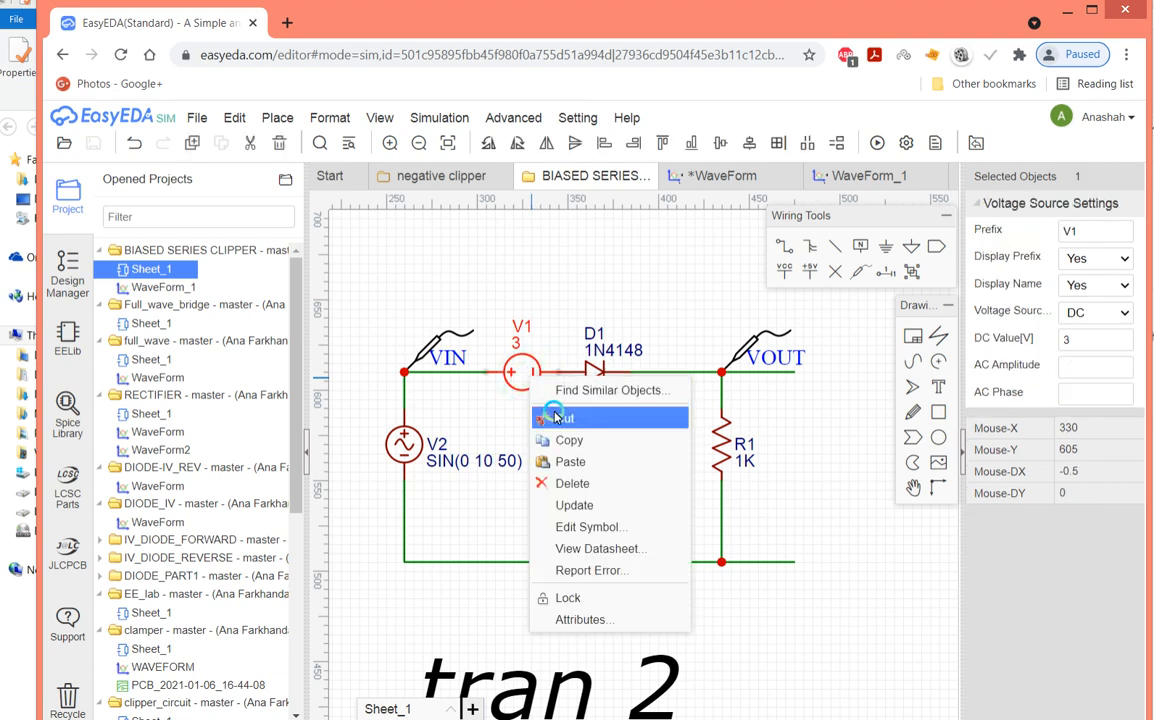
left_click(555, 413)
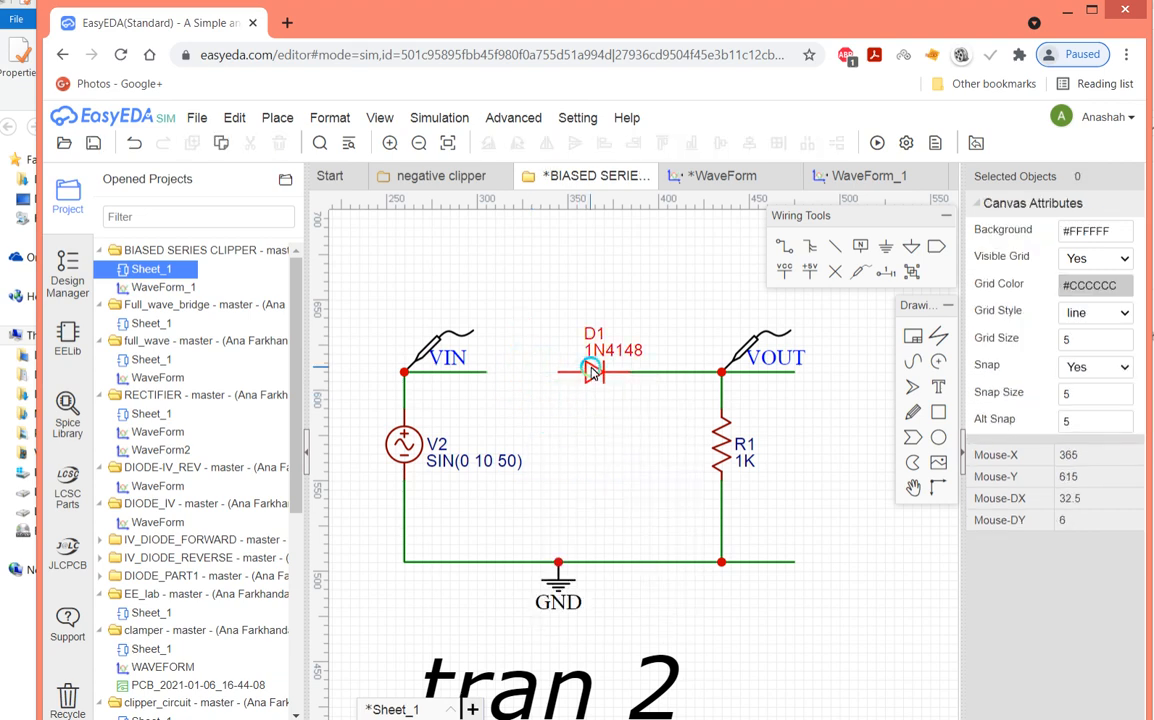
left_click_drag(593, 372, 520, 371)
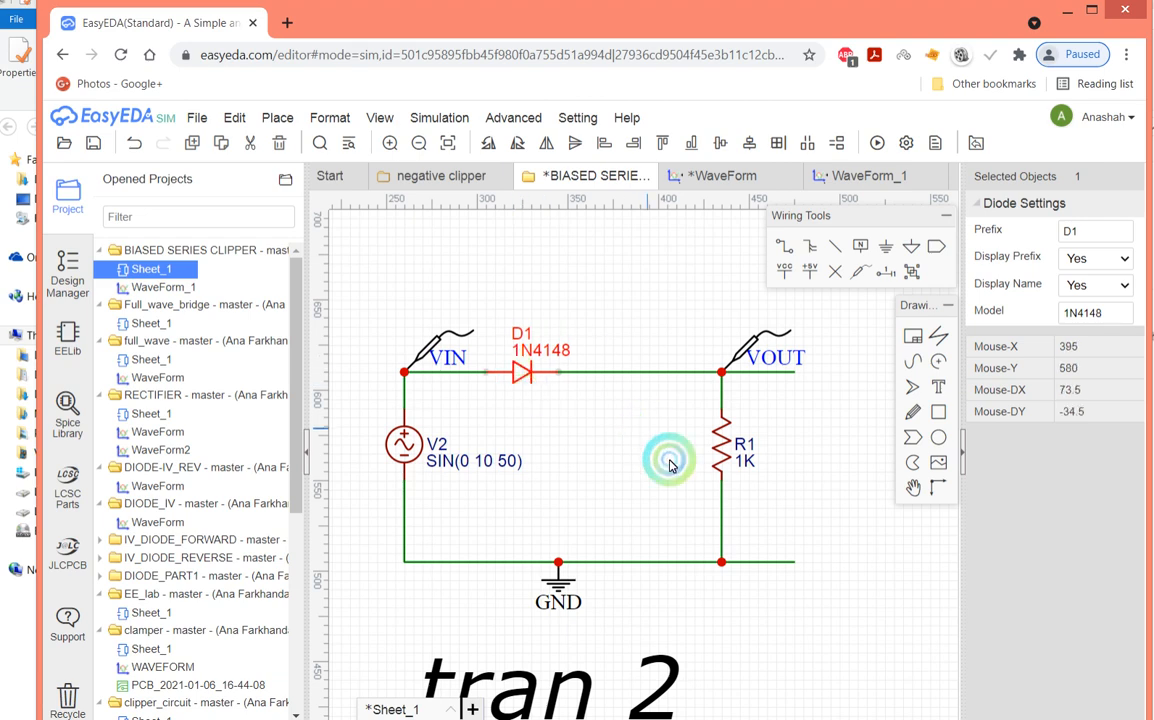
Delete the return wire connecting the lower ends of V2 and R1 to ground.
left_click(720, 462)
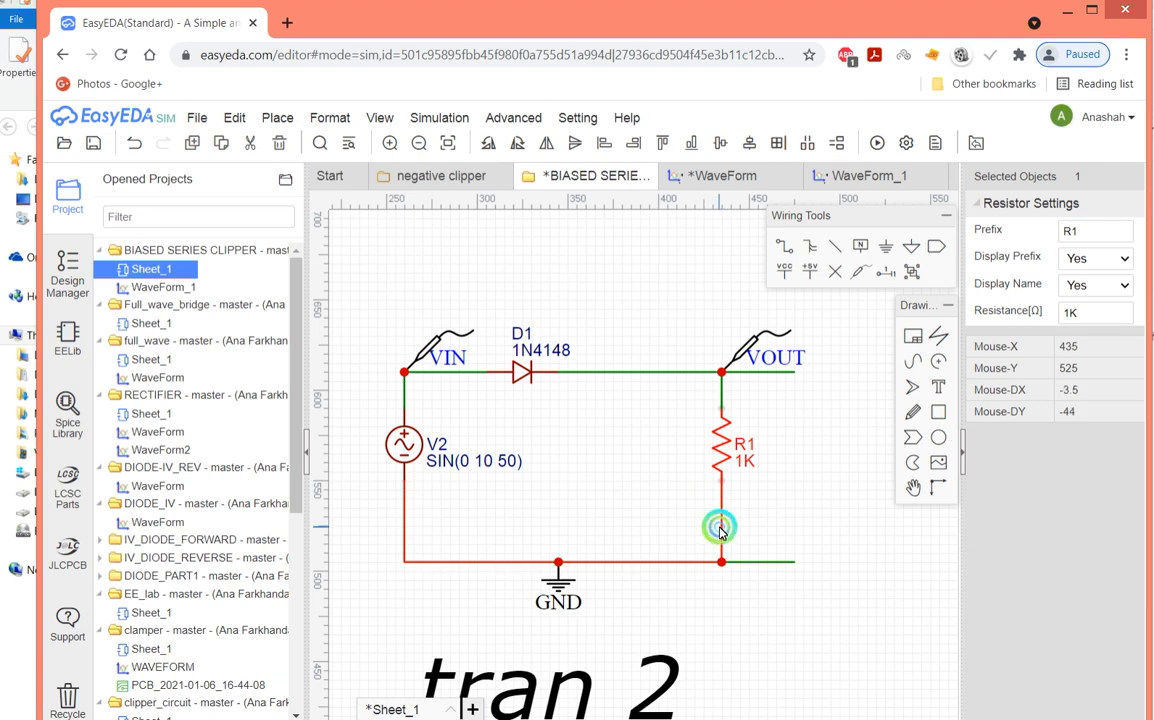
left_click(720, 528)
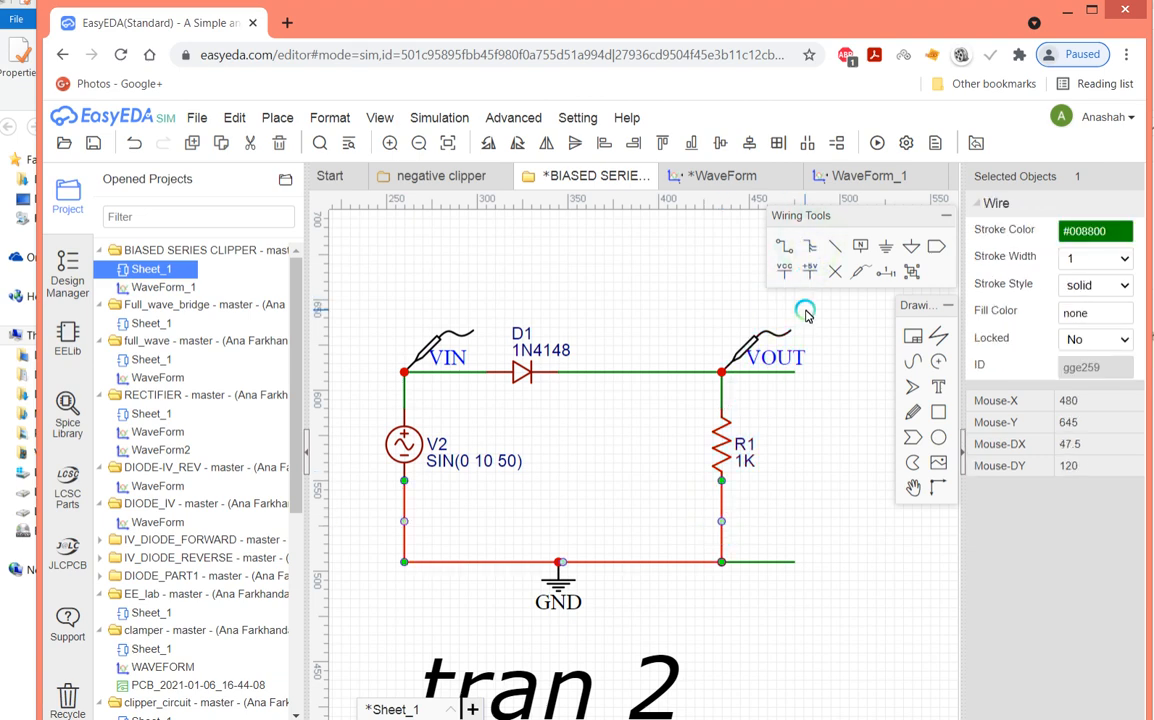
key("Delete")
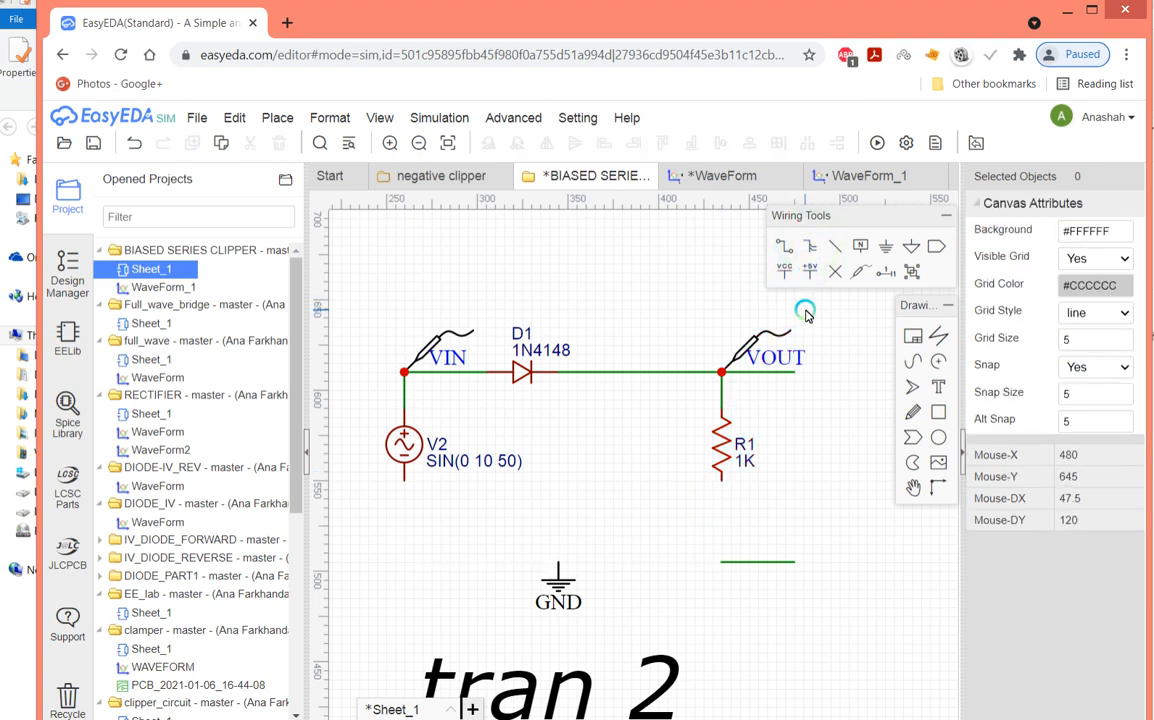
Paste the cut source V1 just below resistor R1.
right_click(757, 528)
left_click(787, 578)
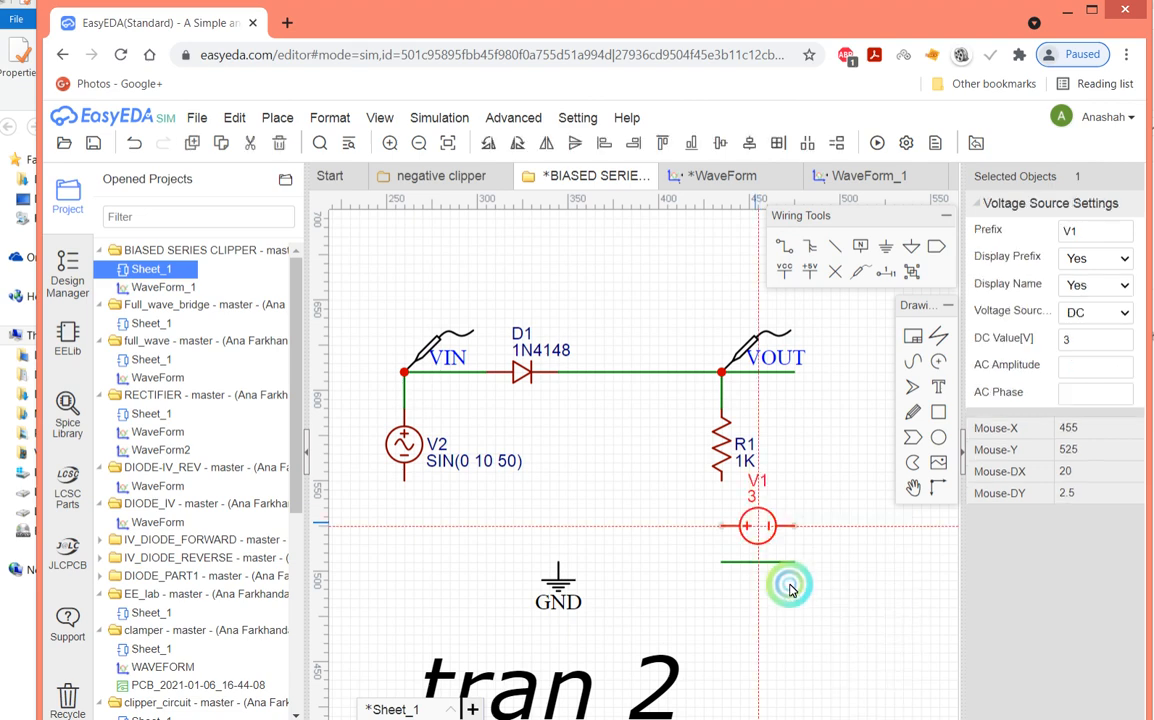
left_click(729, 534)
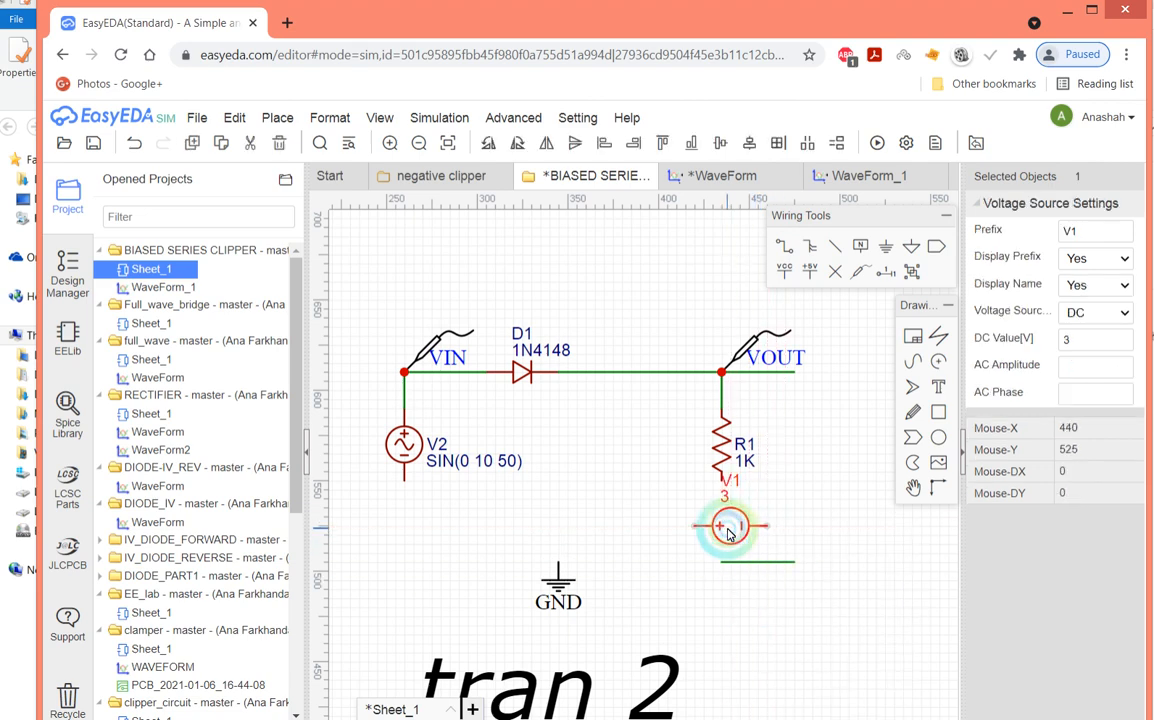
Rotate V1 to vertical with its positive terminal up and attach it to the lower end of R1.
key("space")
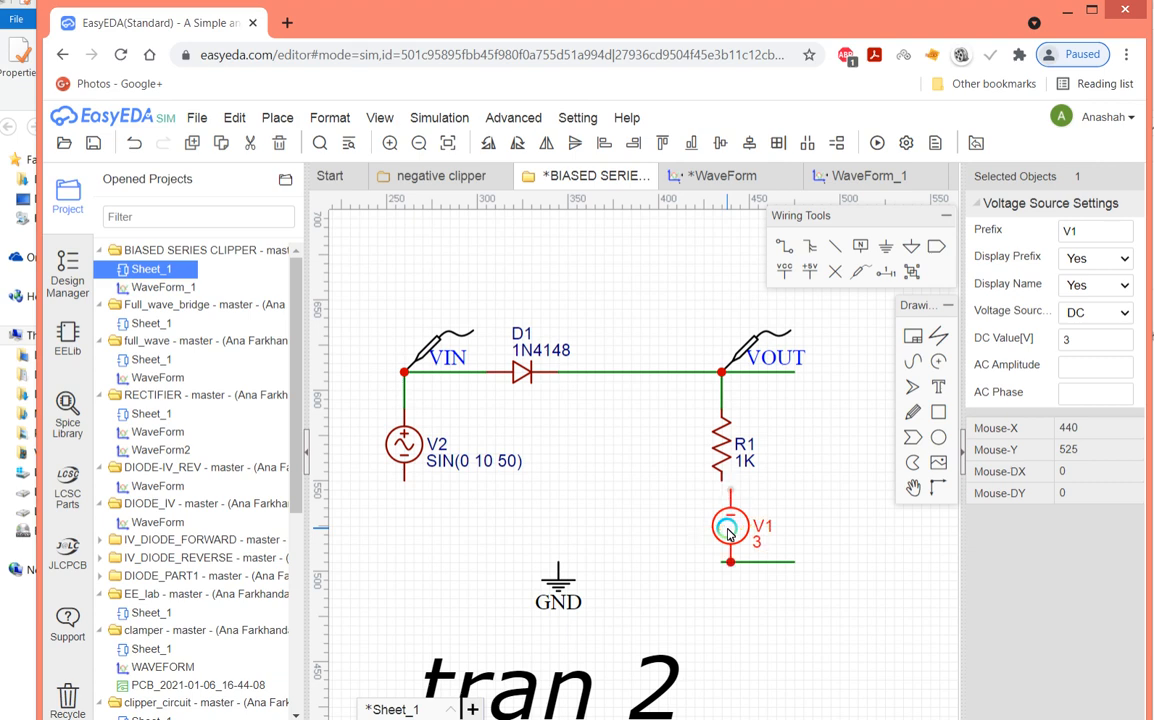
key("space")
key("space")
left_click(731, 530)
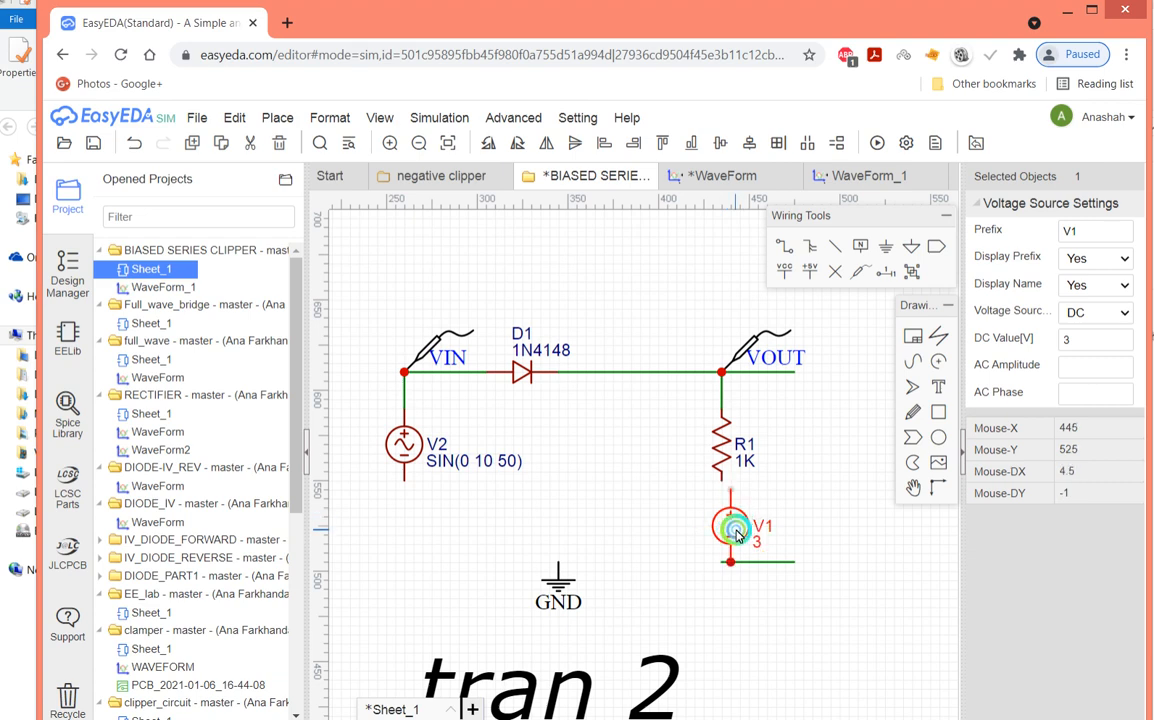
left_click_drag(731, 534, 731, 519)
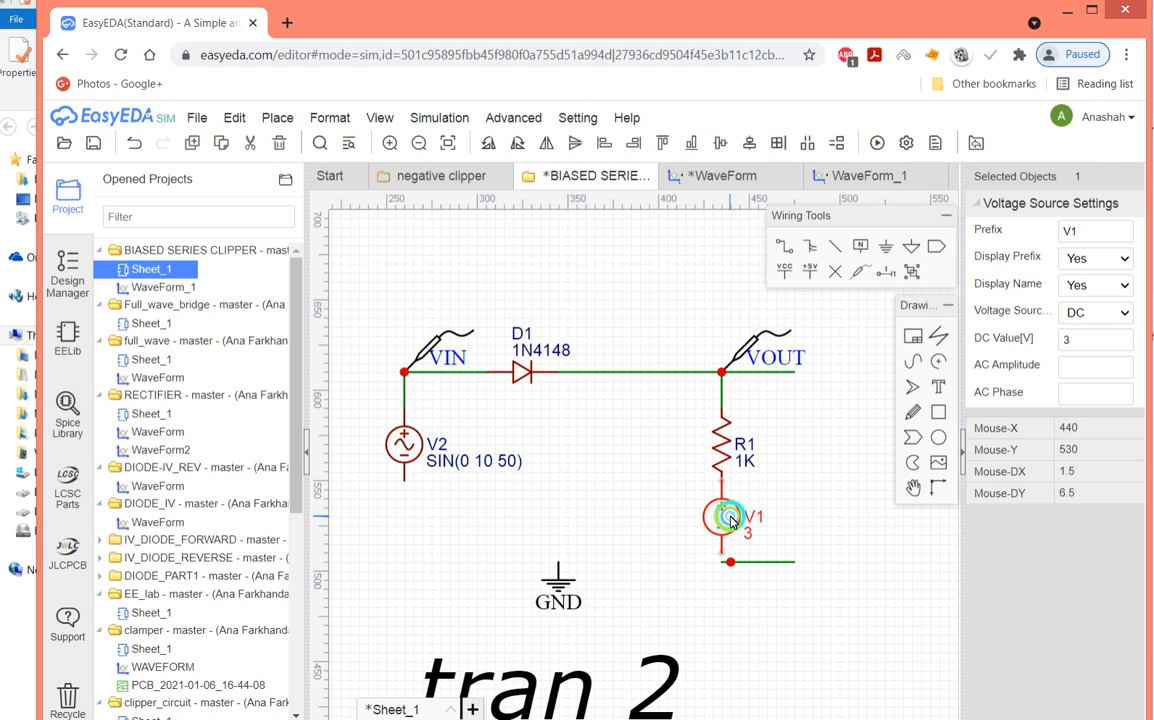
left_click(719, 556)
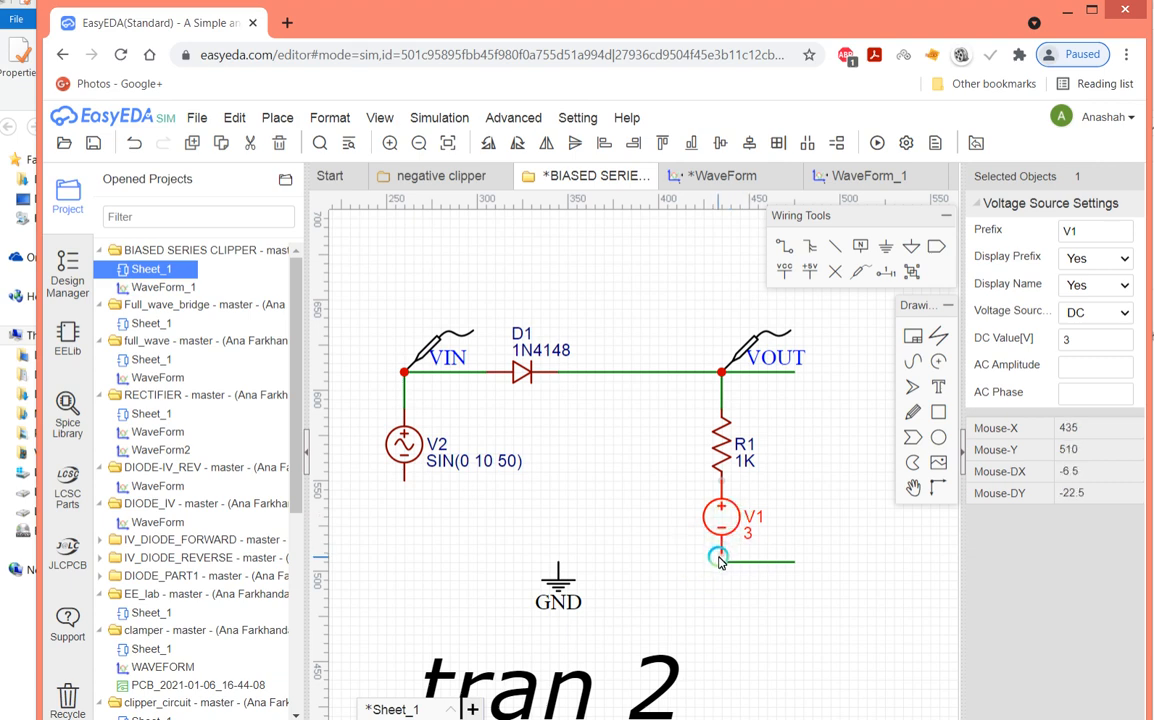
Wire the lower end of V2 to GND and on to the lower end of V1, closing the circuit's return path.
left_click(787, 253)
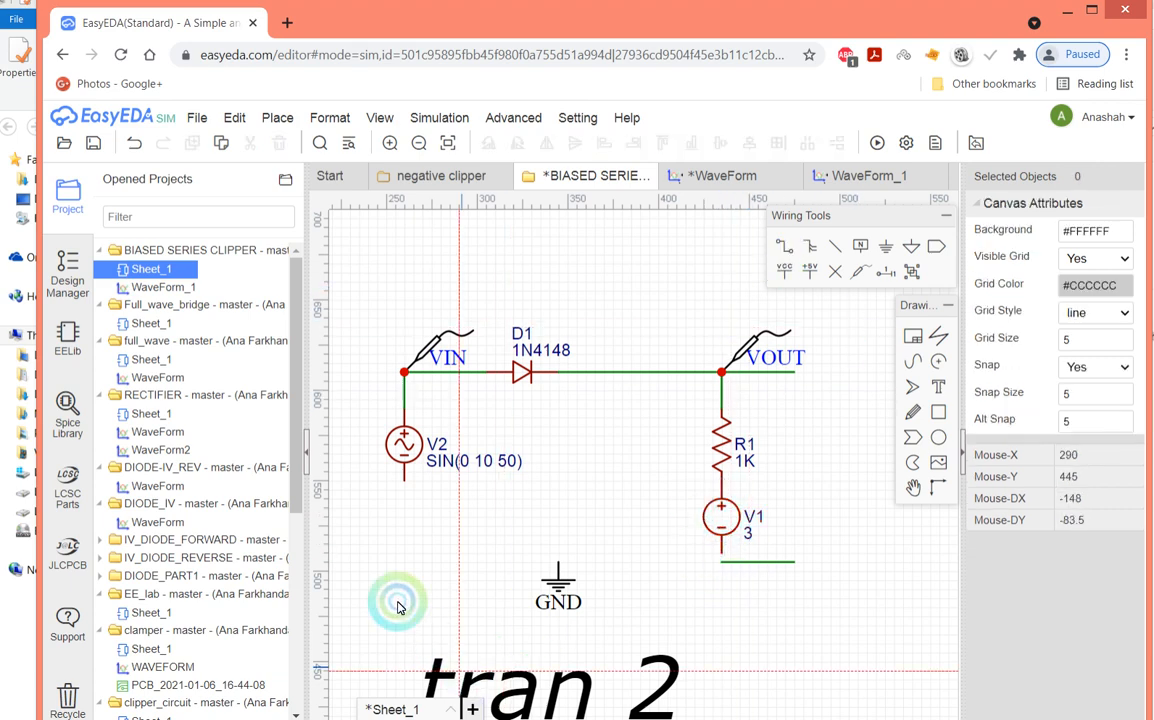
left_click(404, 481)
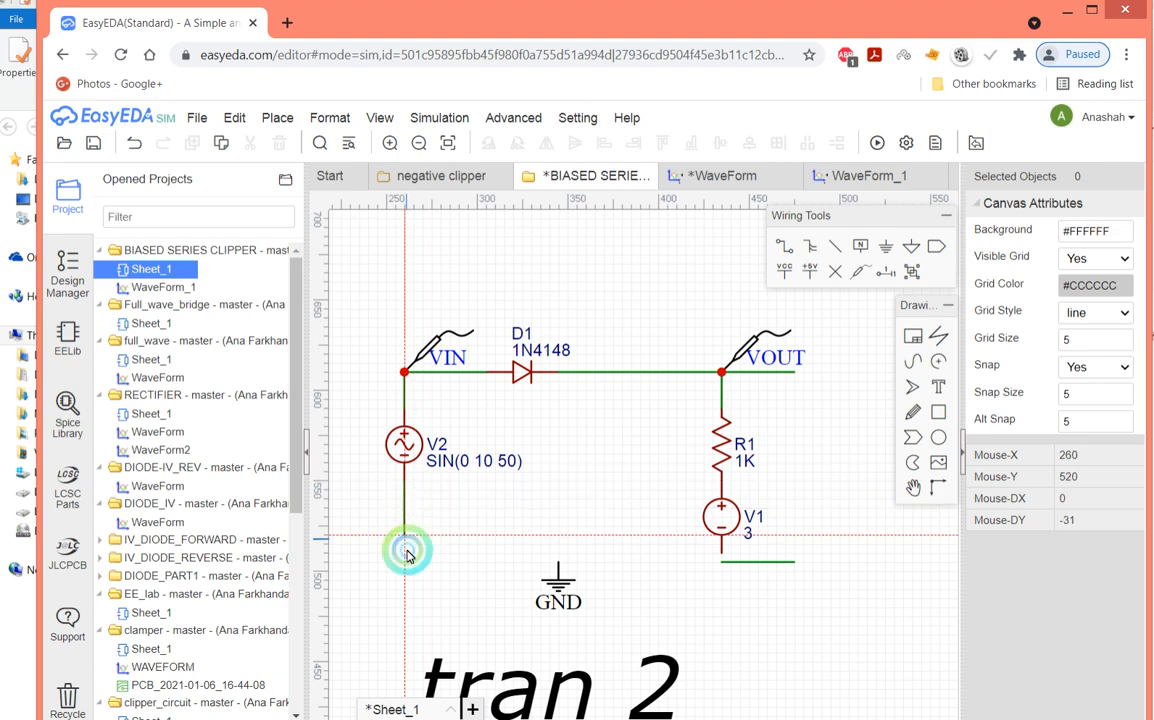
left_click(464, 574)
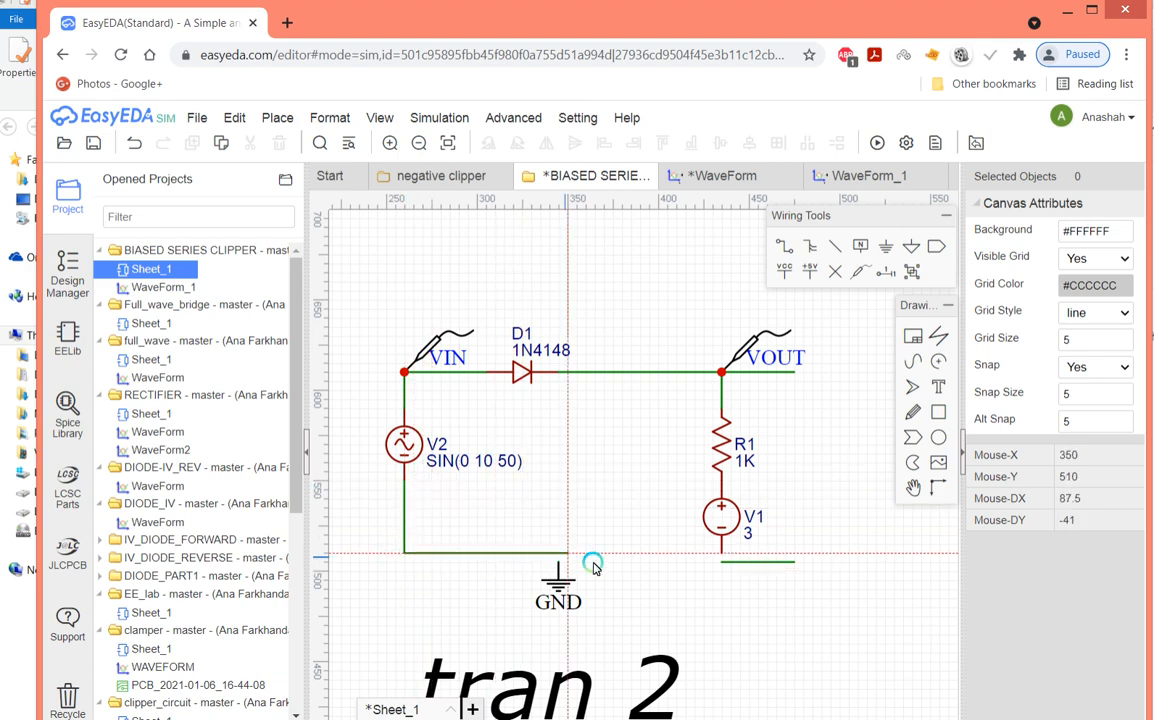
left_click(725, 559)
left_click(722, 550)
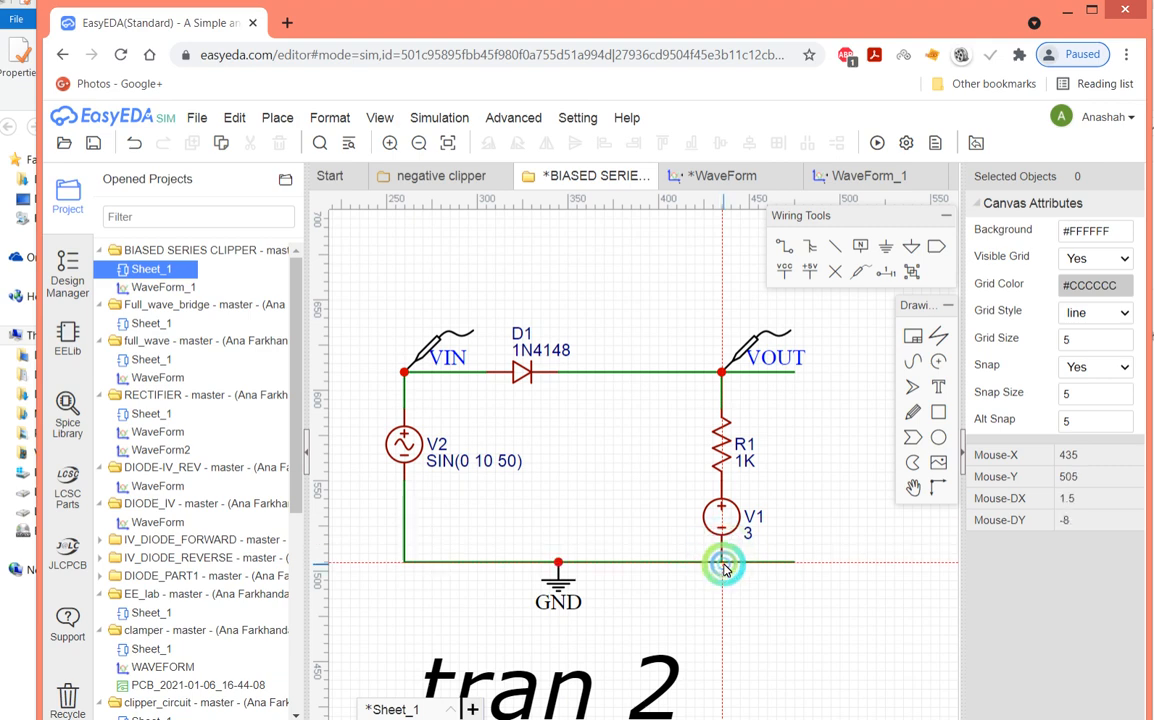
left_click(725, 567)
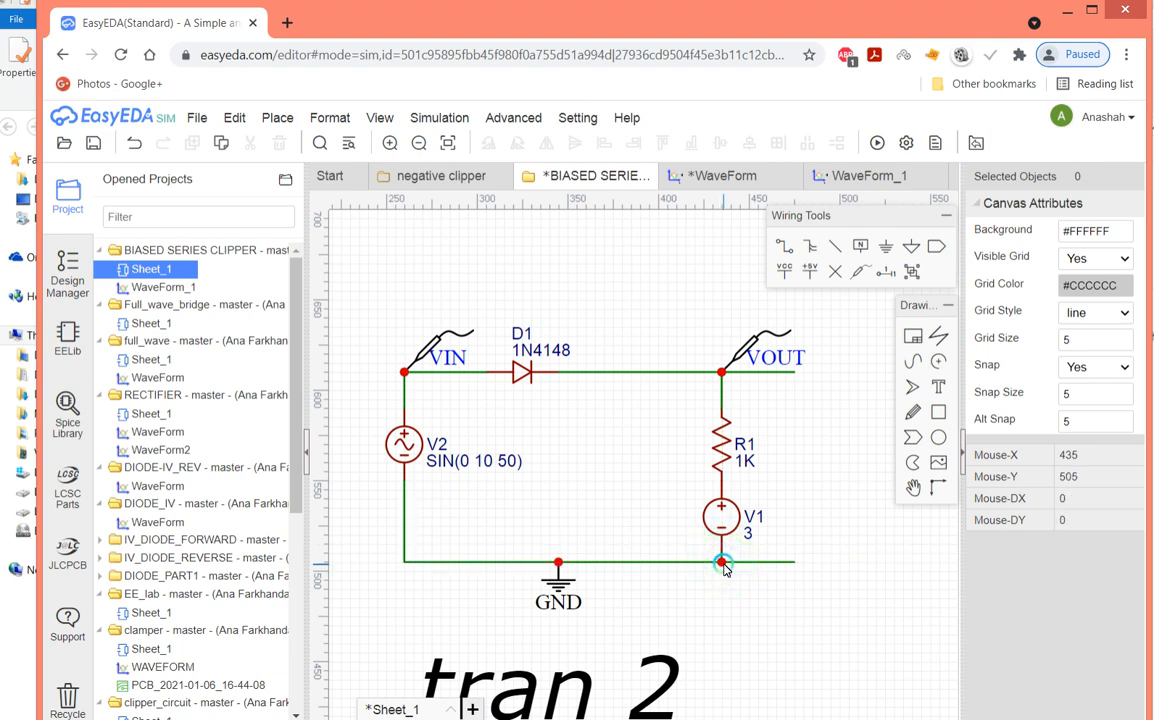
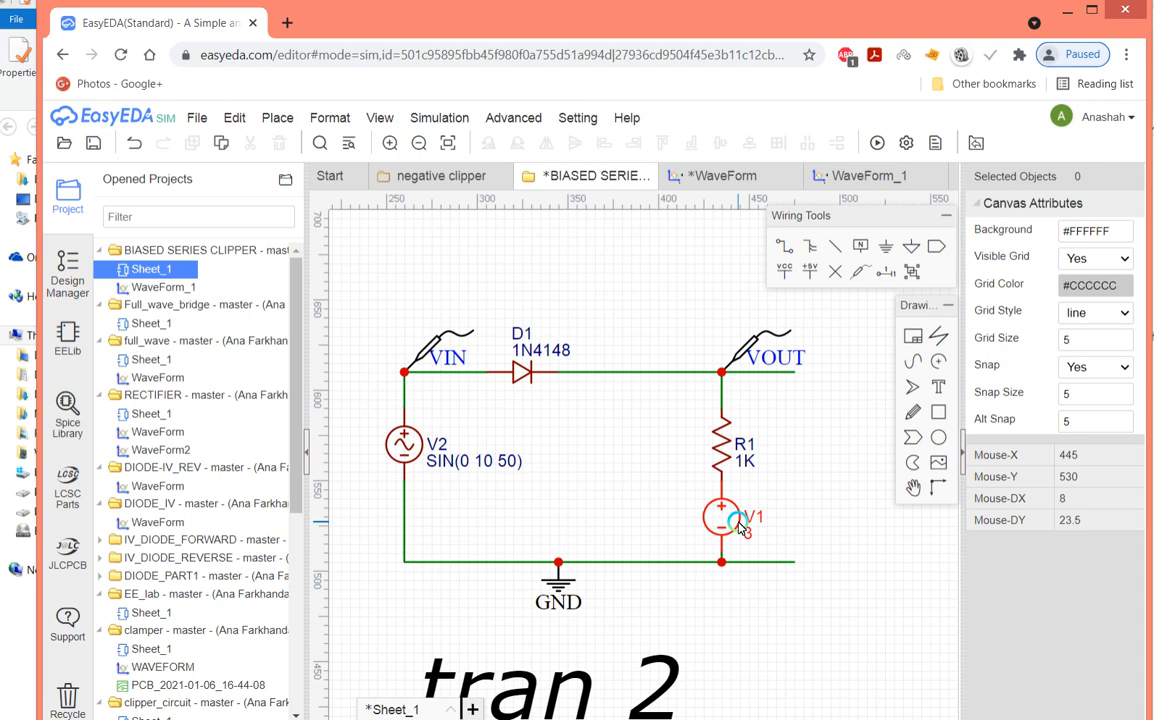
Save the schematic and run its simulation to plot VIN and VOUT.
left_click(196, 119)
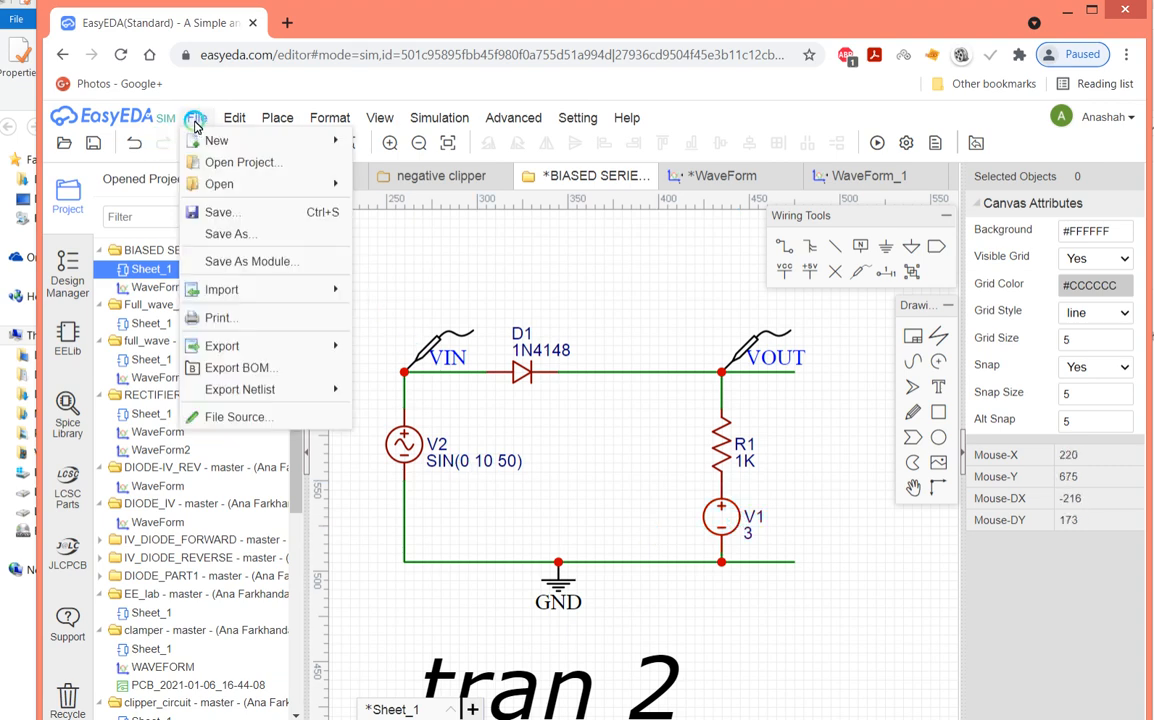
left_click(216, 212)
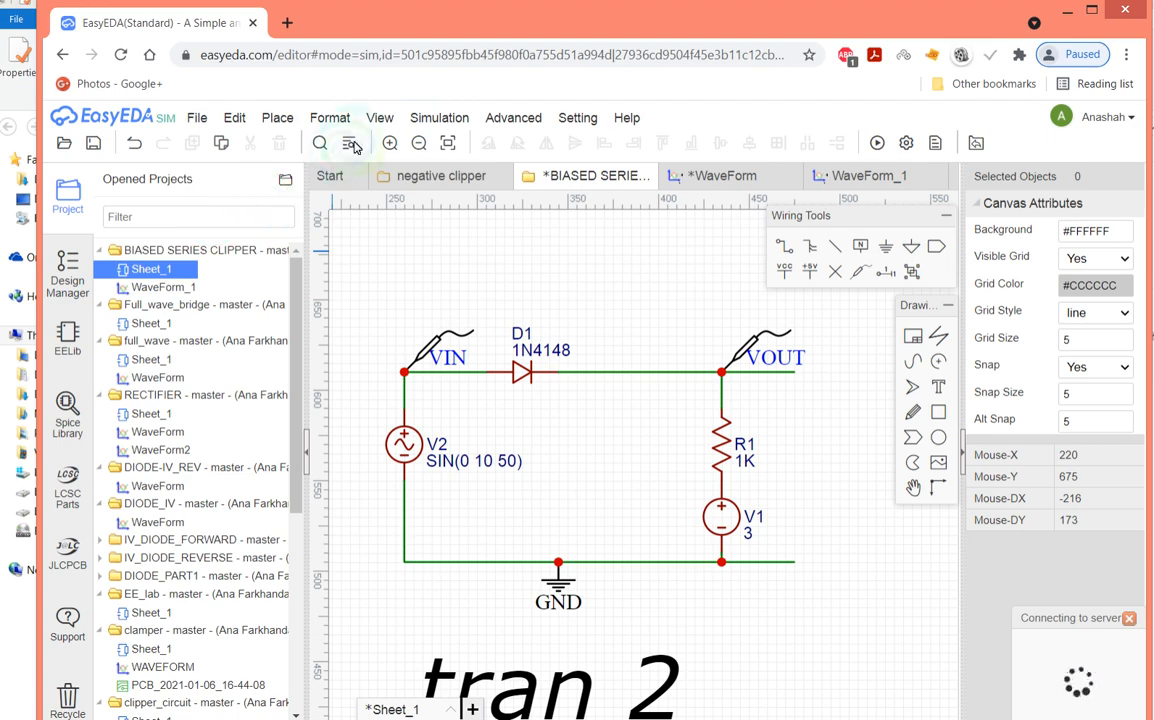
left_click(436, 119)
left_click(415, 141)
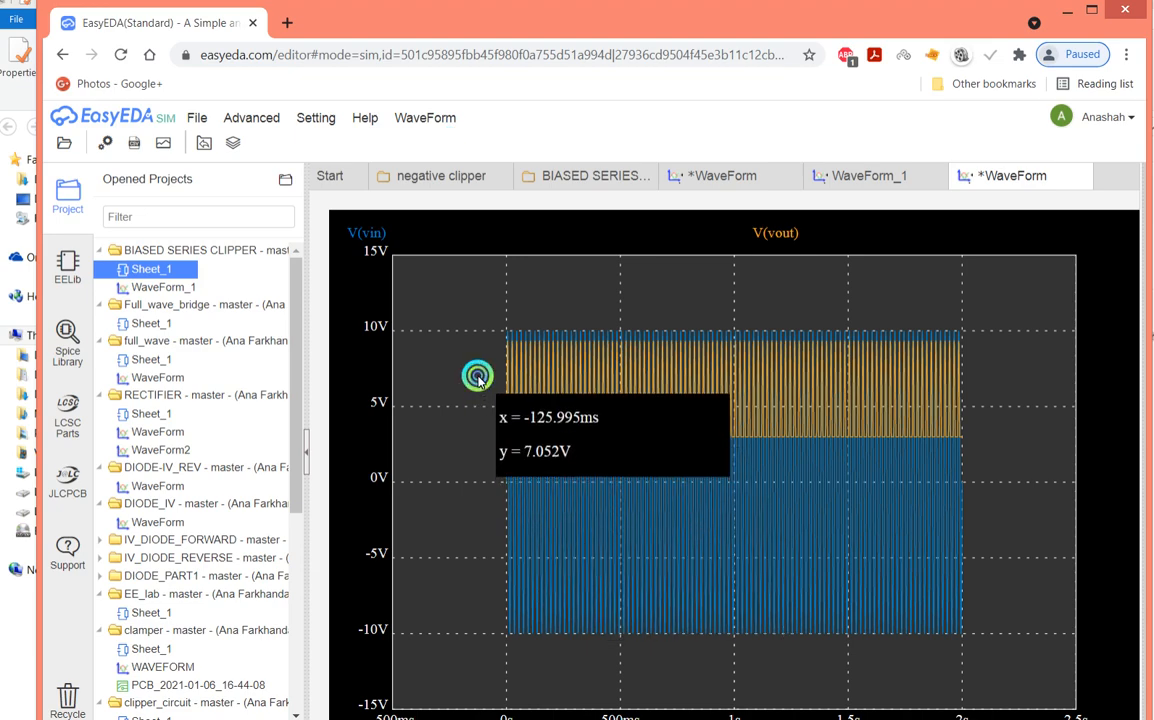
Narrow the waveform plot's time range to about the first 145 ms, keeping the full voltage range.
left_click_drag(478, 376, 912, 460)
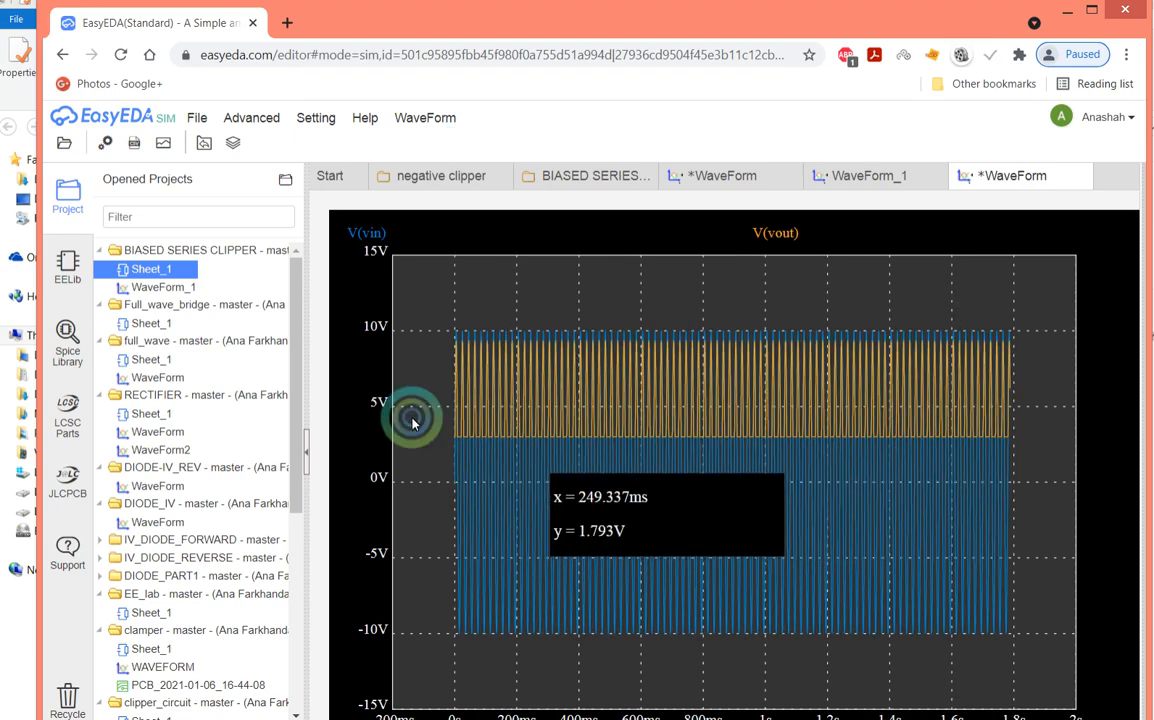
left_click_drag(437, 363, 798, 482)
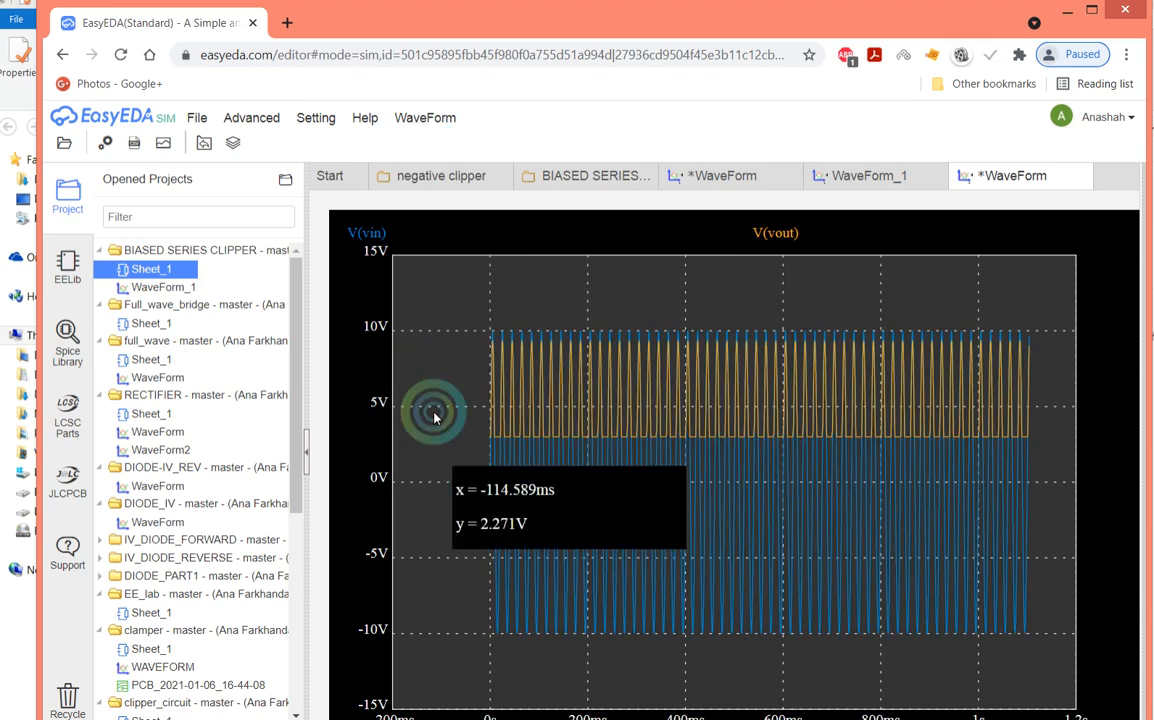
left_click_drag(447, 382, 877, 487)
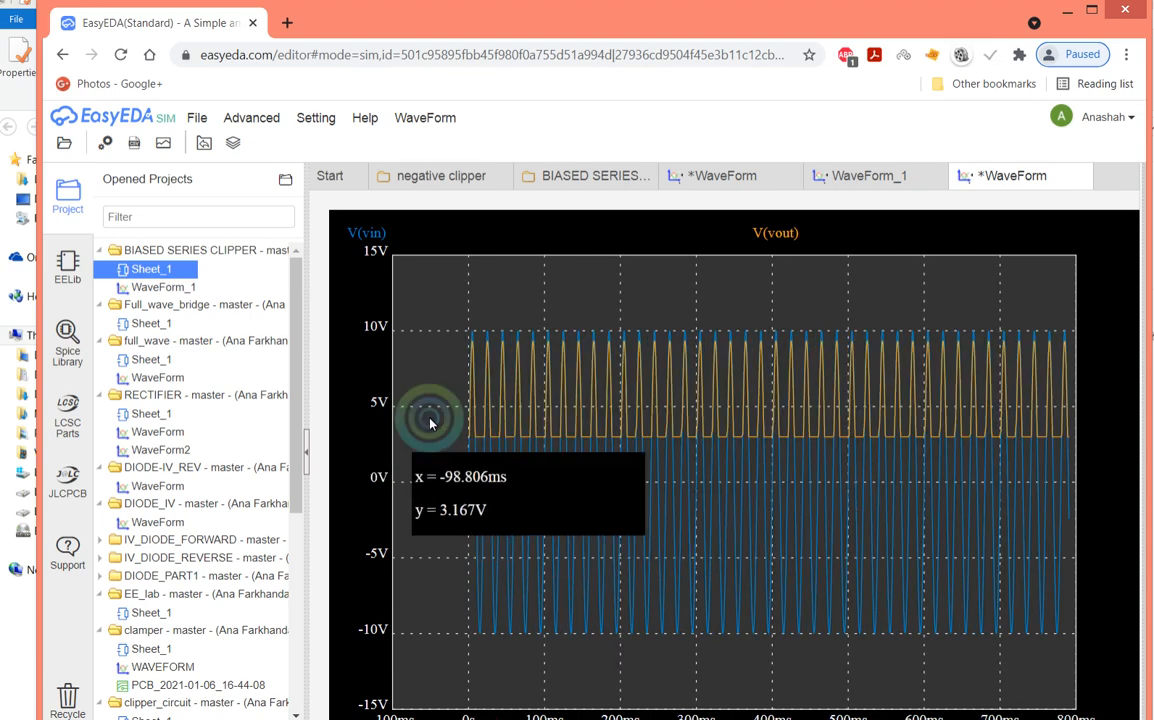
left_click_drag(441, 405, 893, 478)
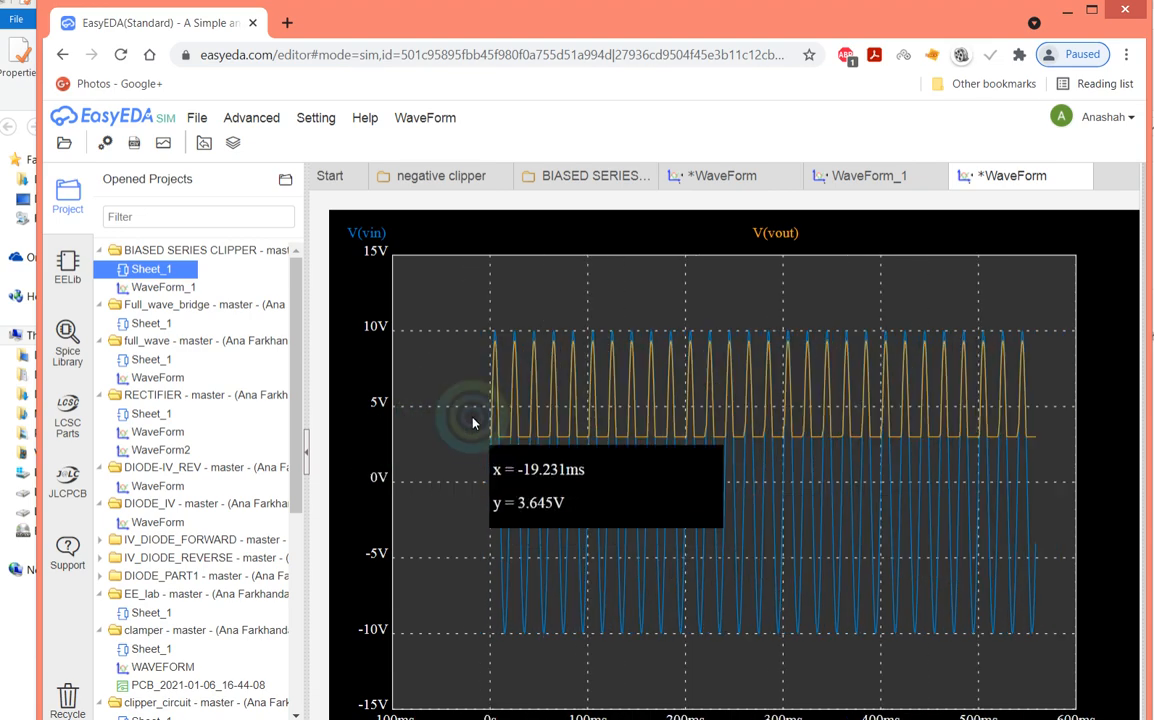
left_click_drag(471, 410, 792, 476)
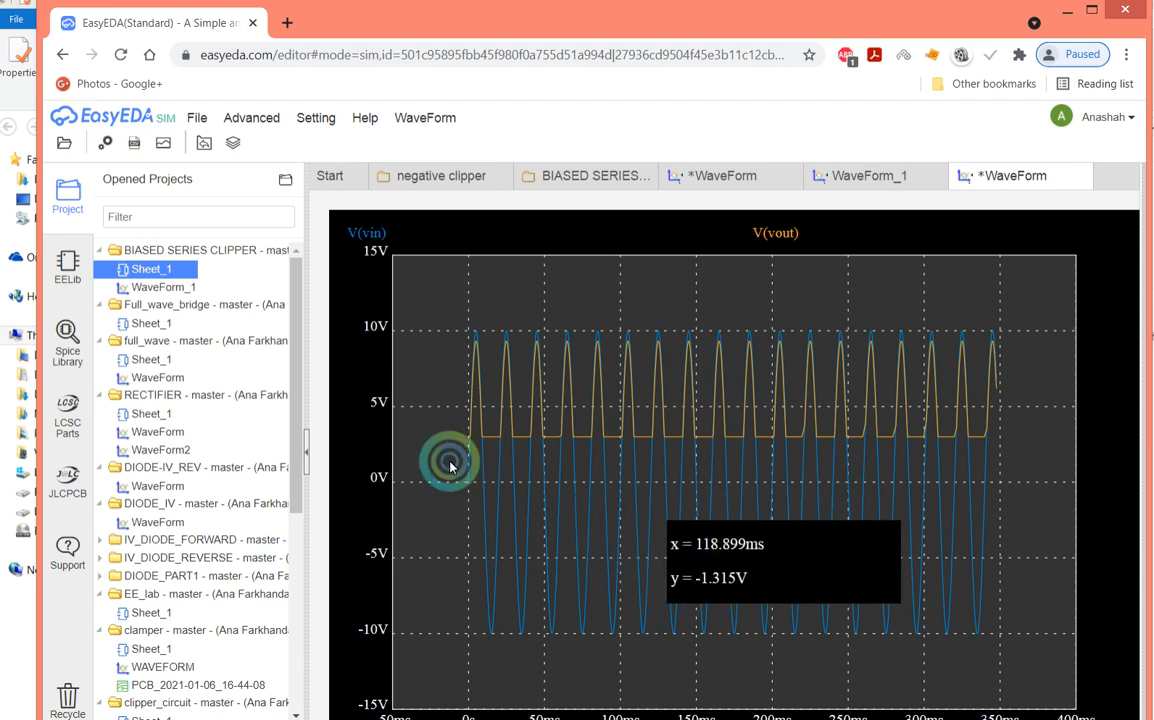
left_click_drag(447, 427, 871, 468)
left_click_drag(448, 399, 776, 446)
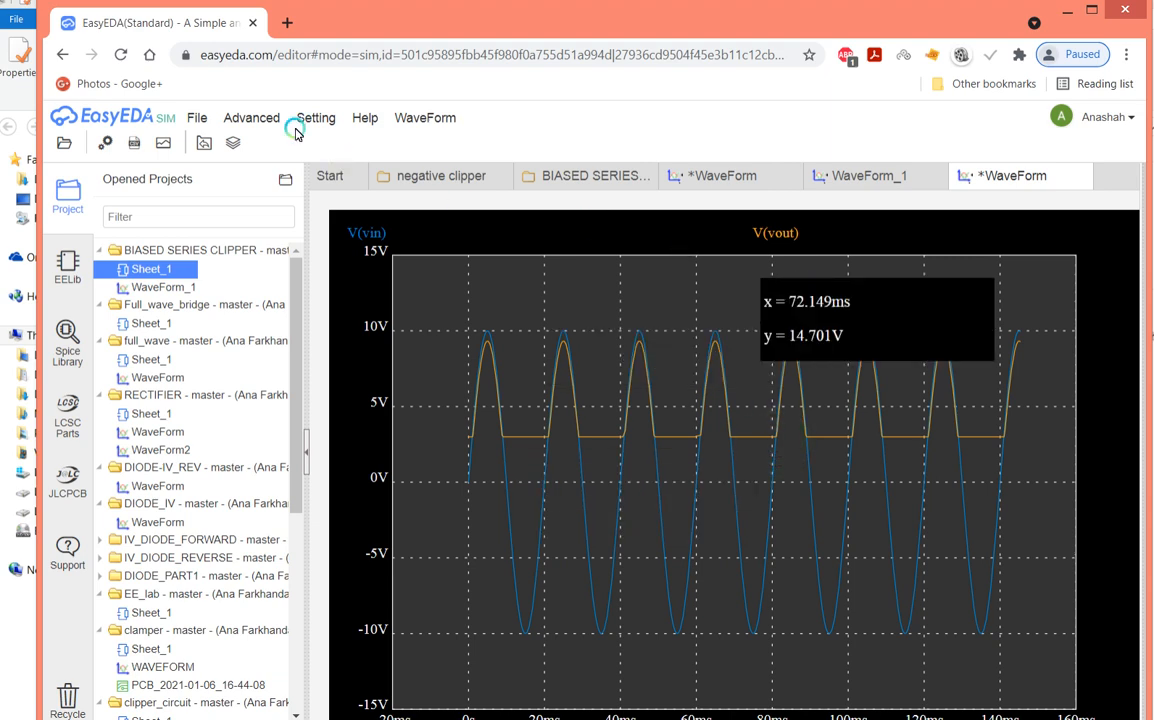
Save the waveform as WaveForm_2 in the existing project BIASED SERIES CLIPPER, choosing the account holder as project owner.
left_click(195, 120)
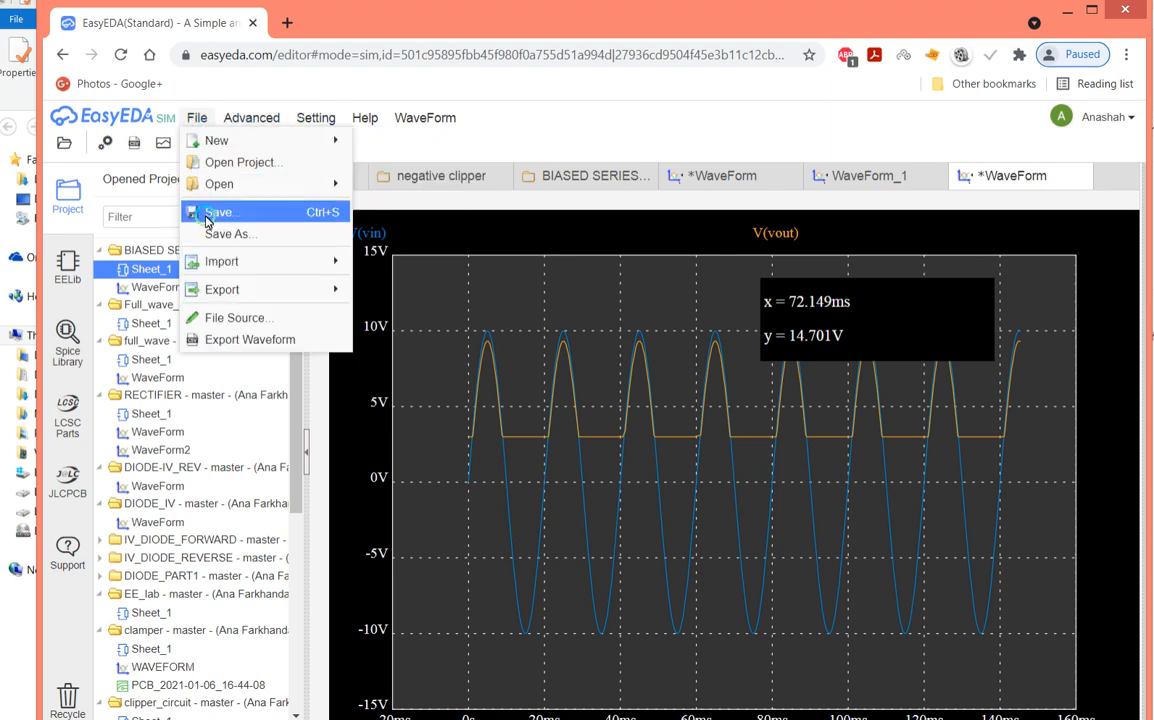
left_click(210, 233)
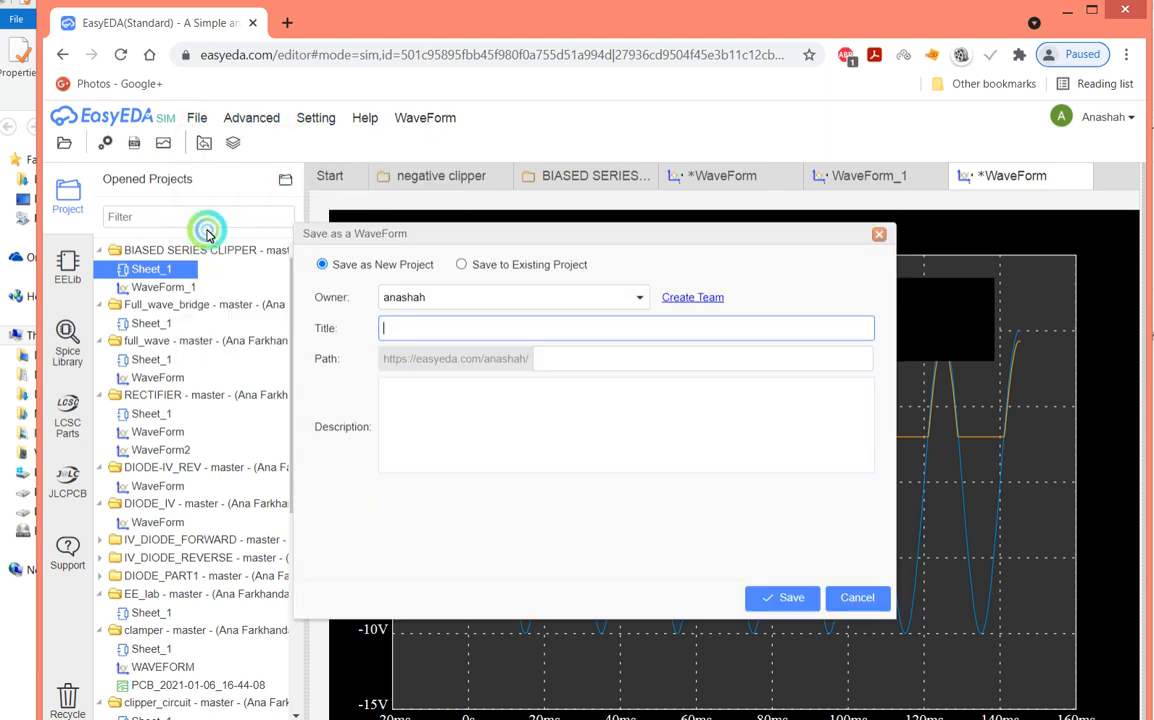
left_click(452, 267)
left_click(477, 327)
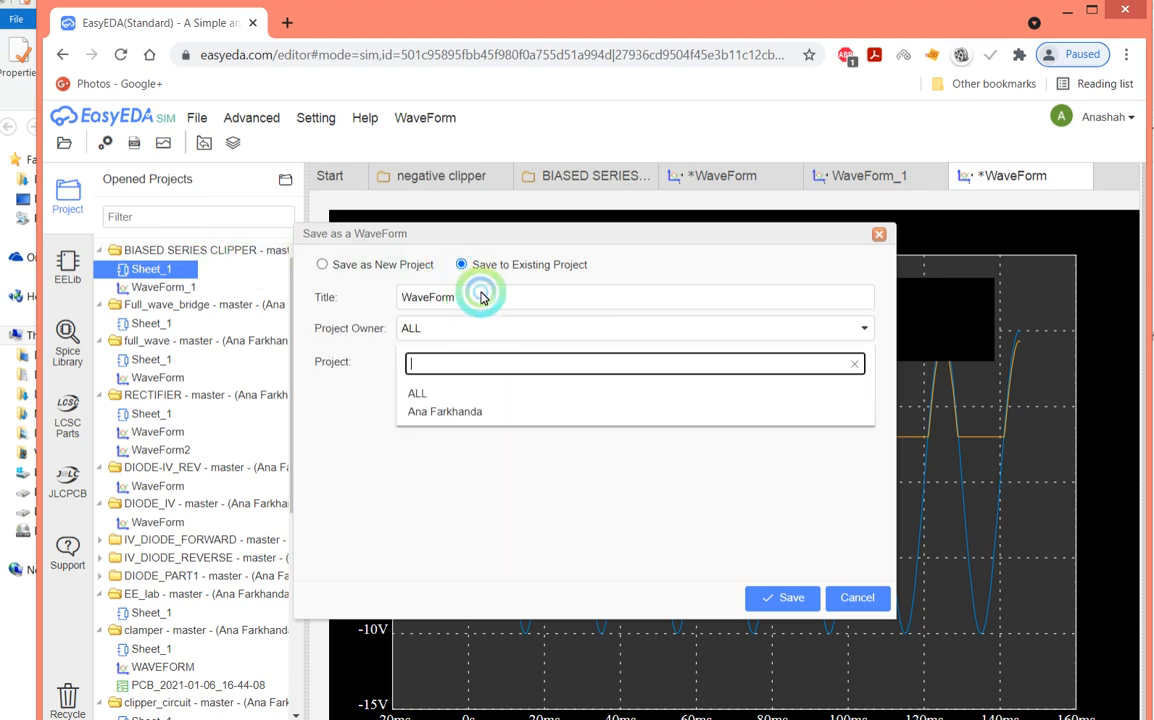
double_click(481, 296)
left_click(481, 296)
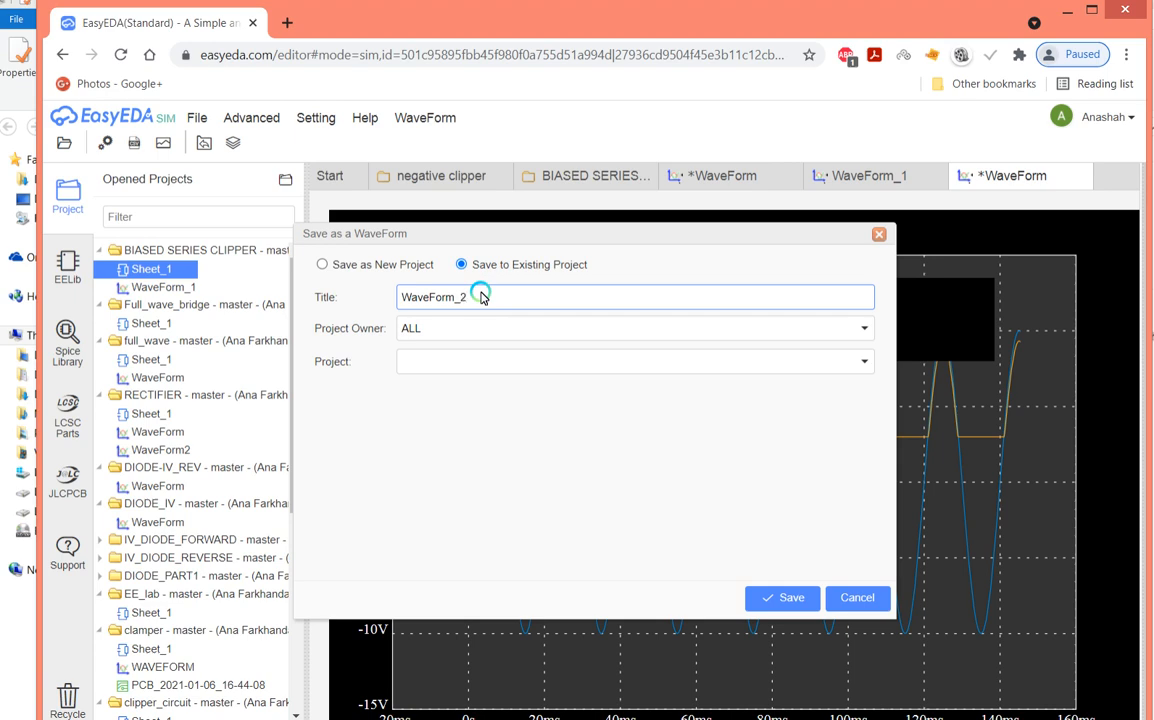
left_click(503, 332)
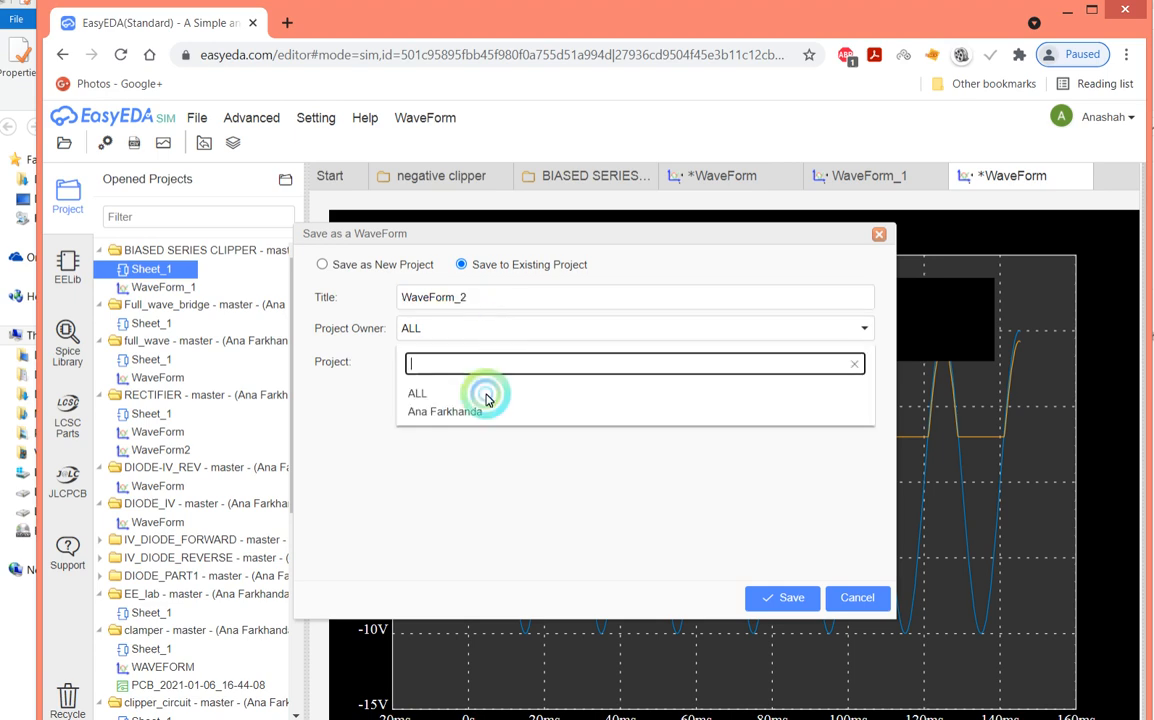
left_click(479, 411)
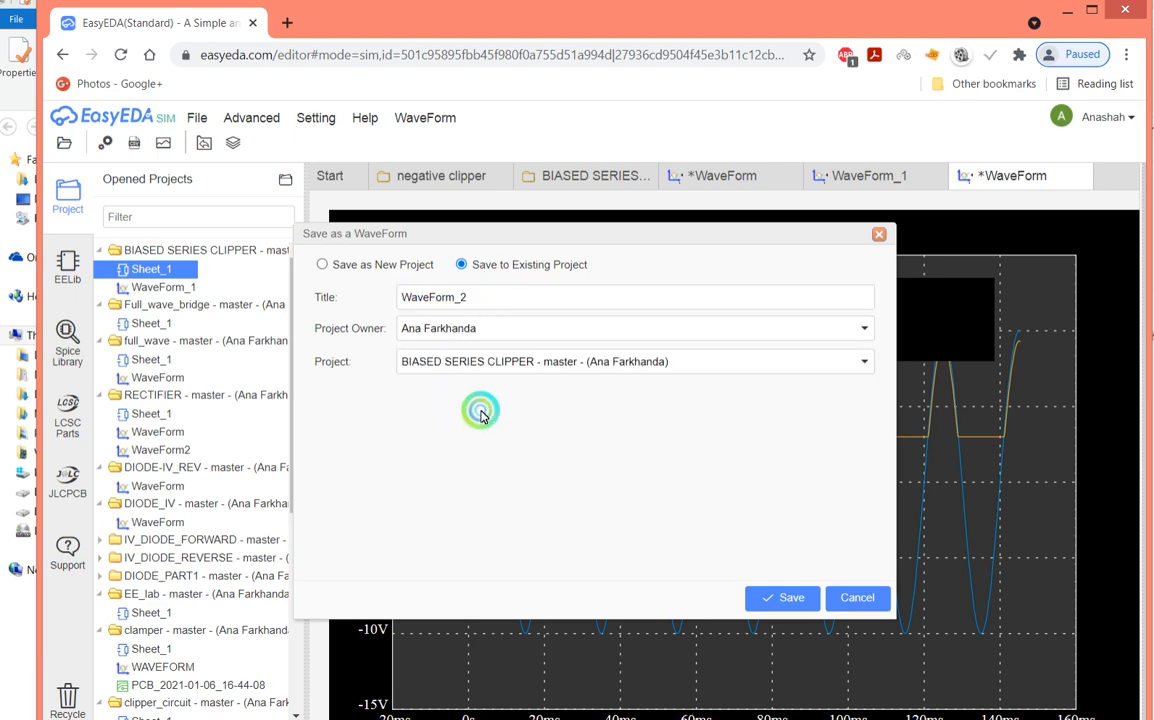
left_click(781, 596)
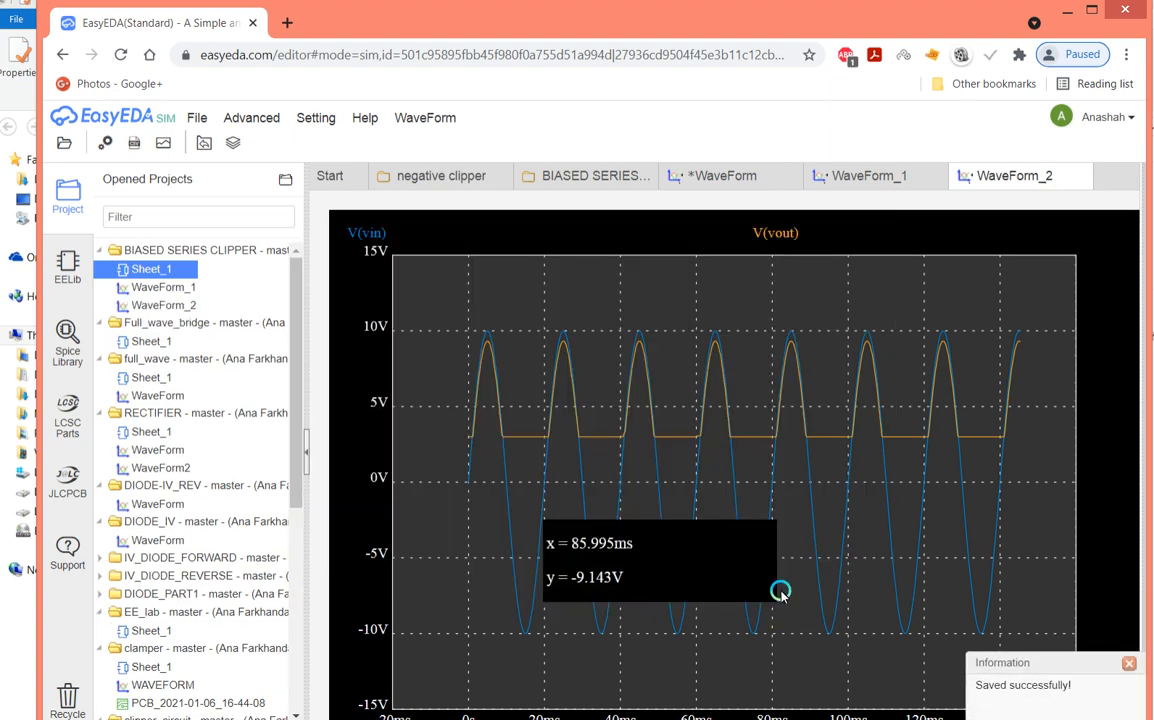
Reverse the polarity of source V1 in the BIASED SERIES CLIPPER schematic so its negative terminal faces R1.
left_click(576, 177)
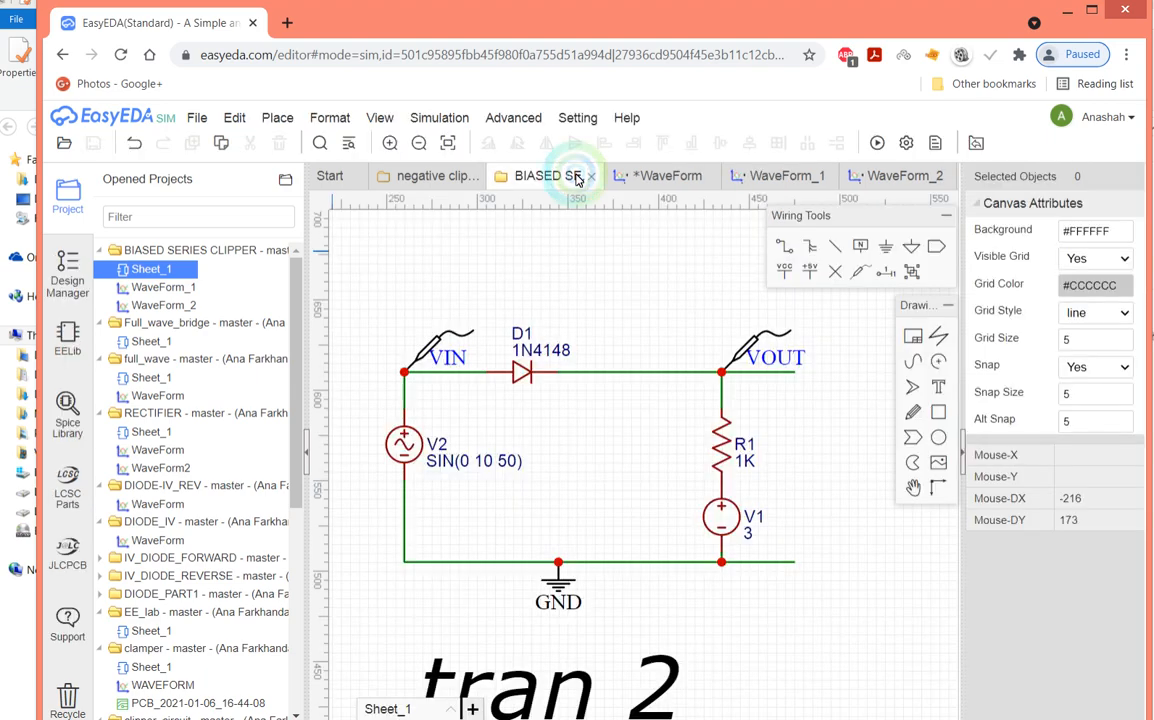
left_click(728, 523)
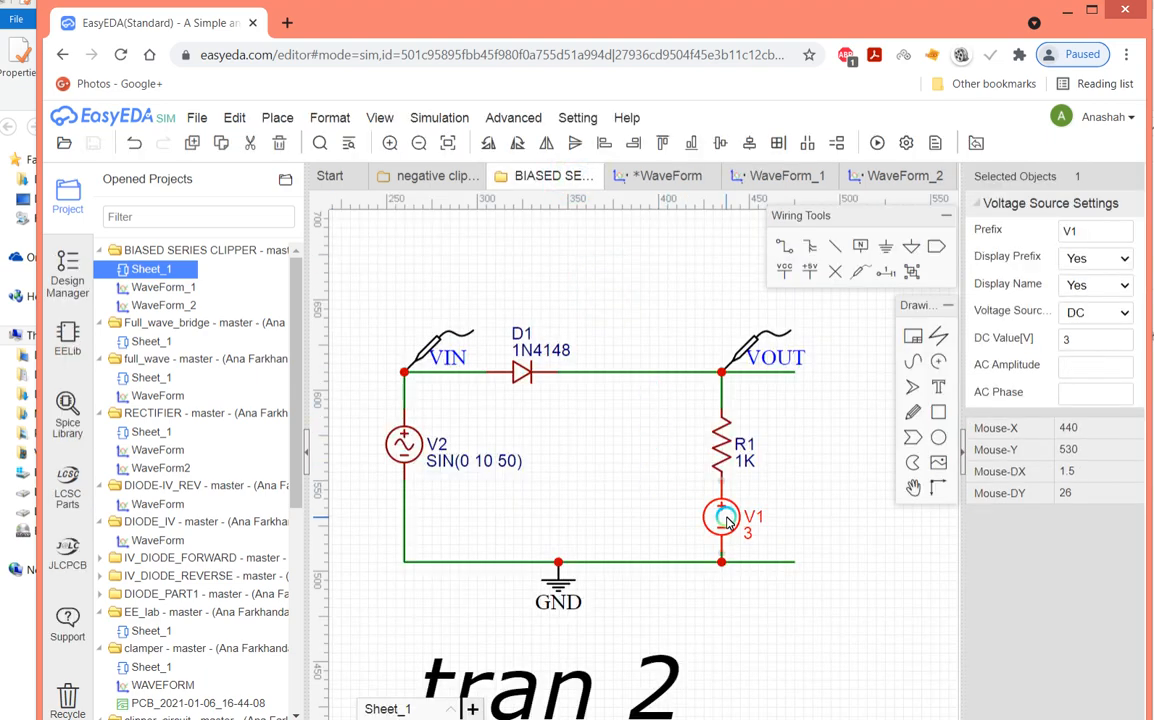
key("space")
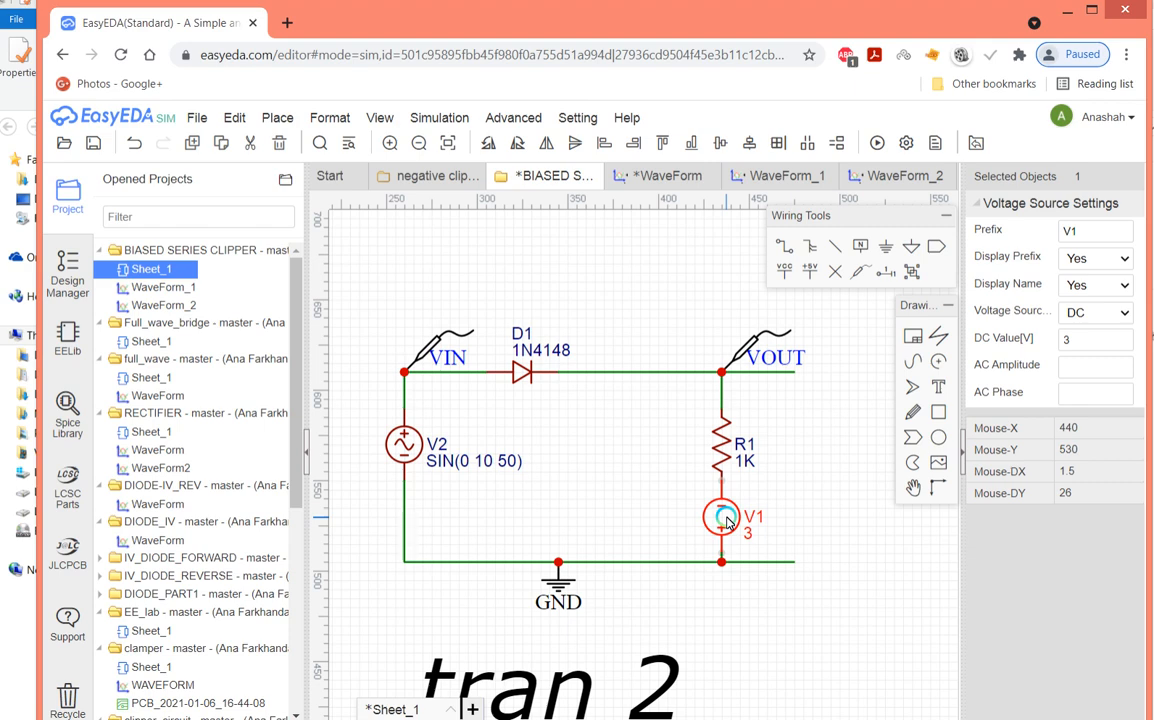
left_click(863, 657)
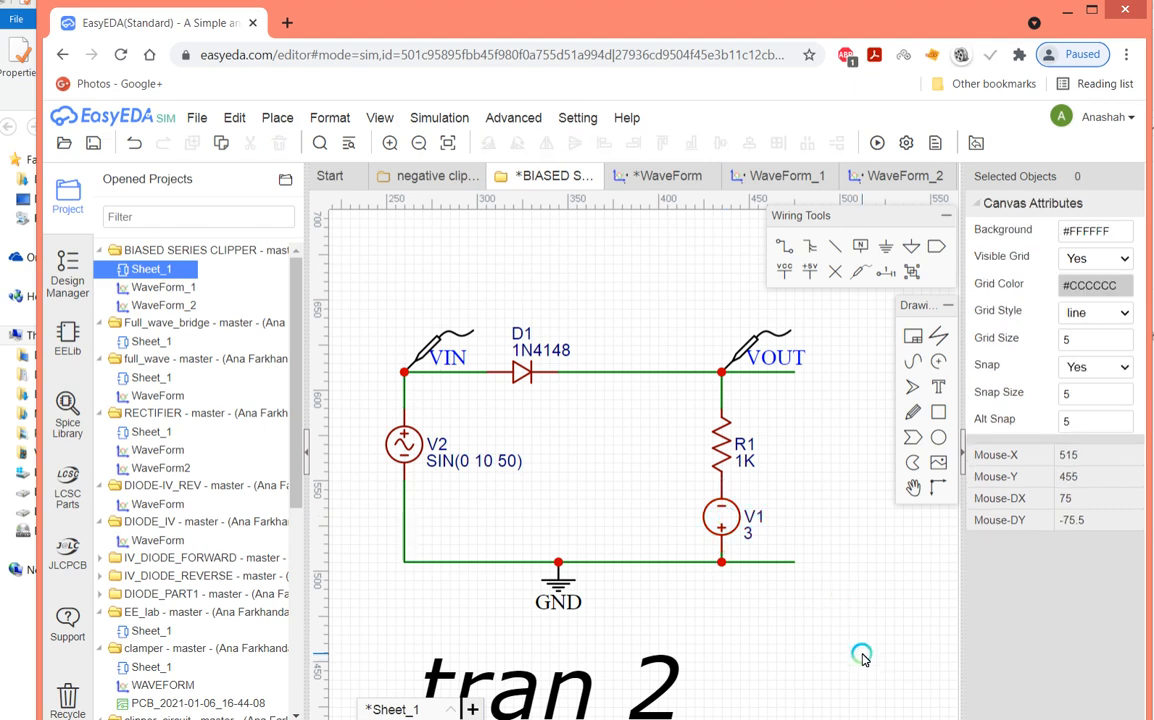
Save the schematic with the reversed bias source and rerun the simulation.
left_click(198, 118)
left_click(227, 211)
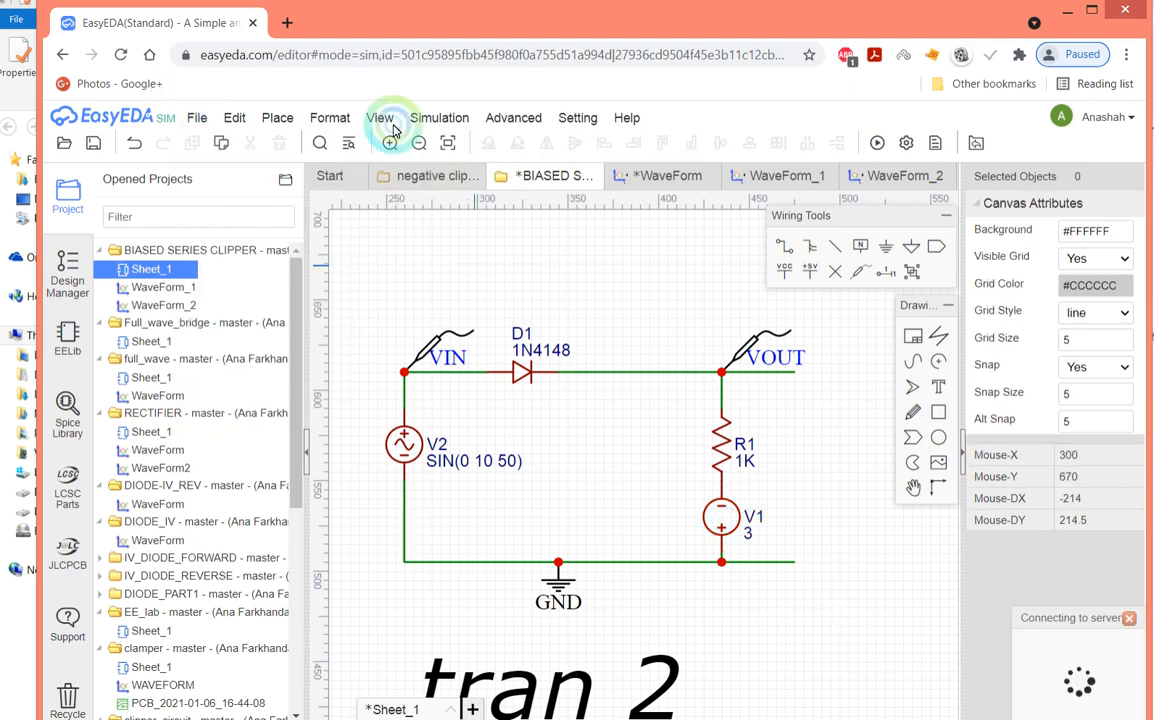
left_click(439, 118)
left_click(443, 141)
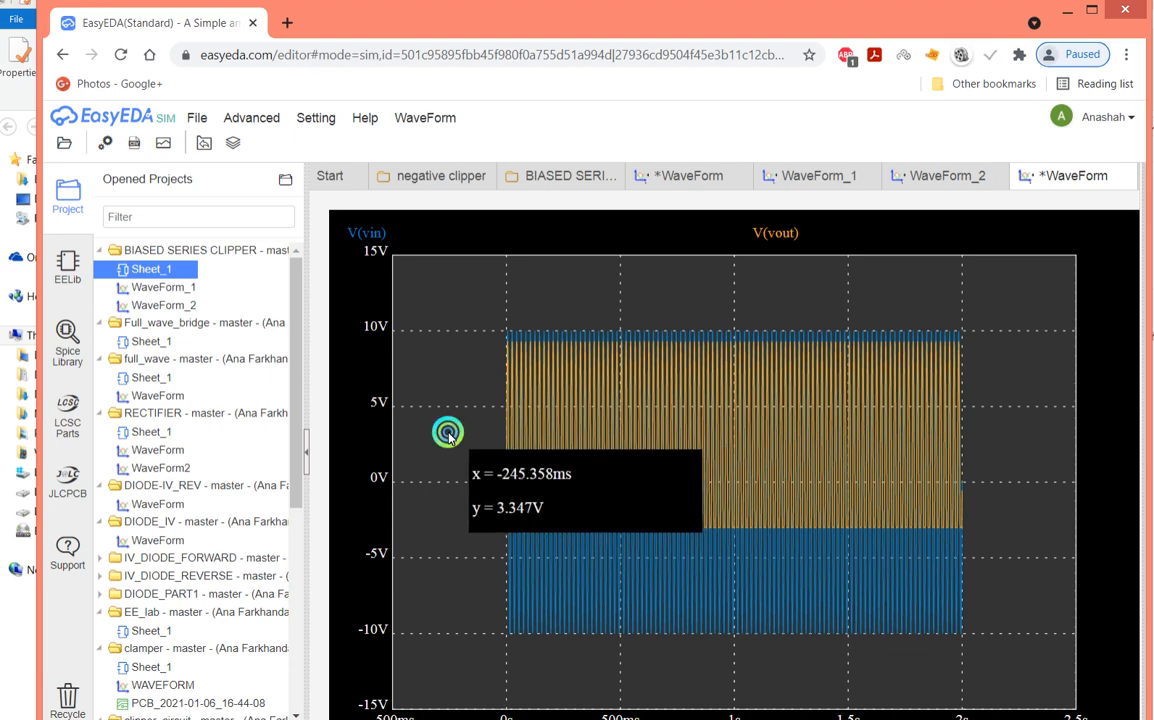
Zoom the new waveform plot to about the first 250 ms to examine where VOUT is clipped.
left_click_drag(448, 433, 750, 560)
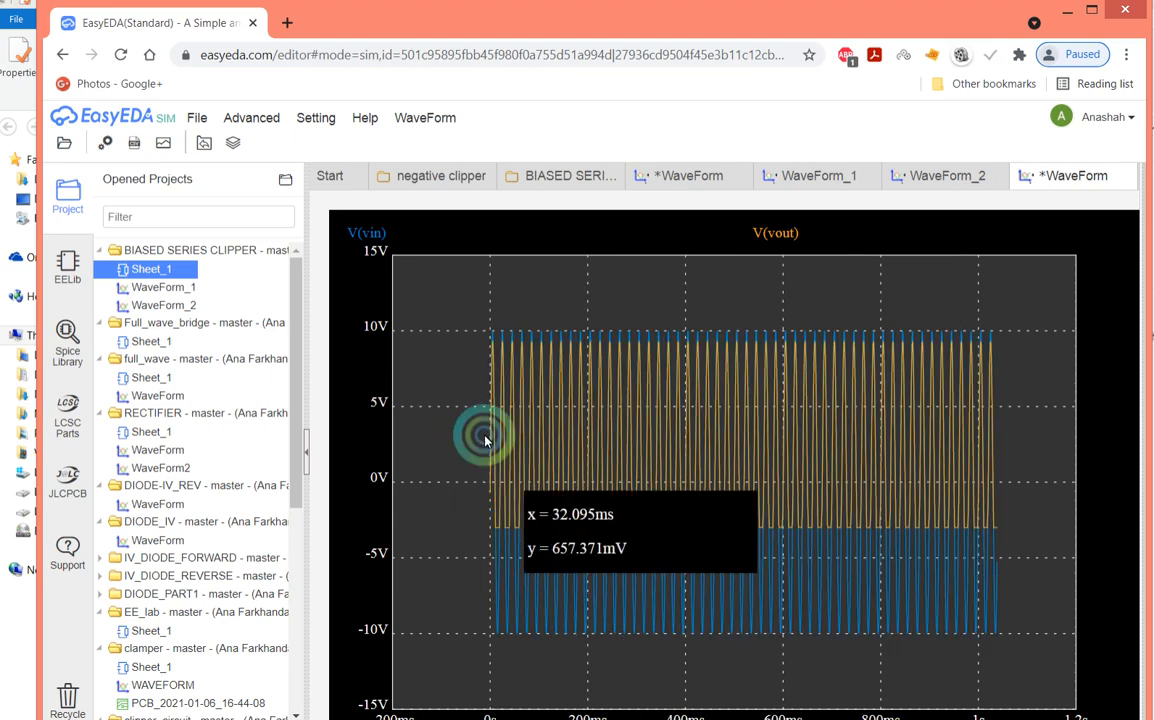
left_click_drag(453, 425, 785, 572)
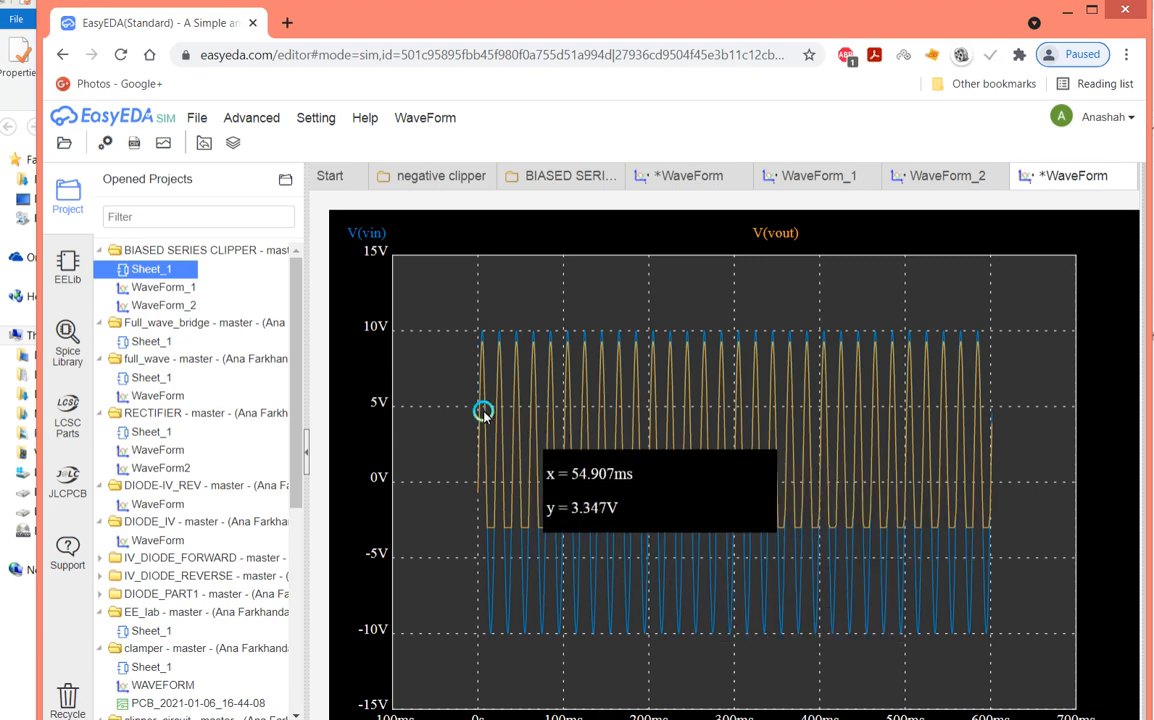
left_click_drag(456, 394, 788, 539)
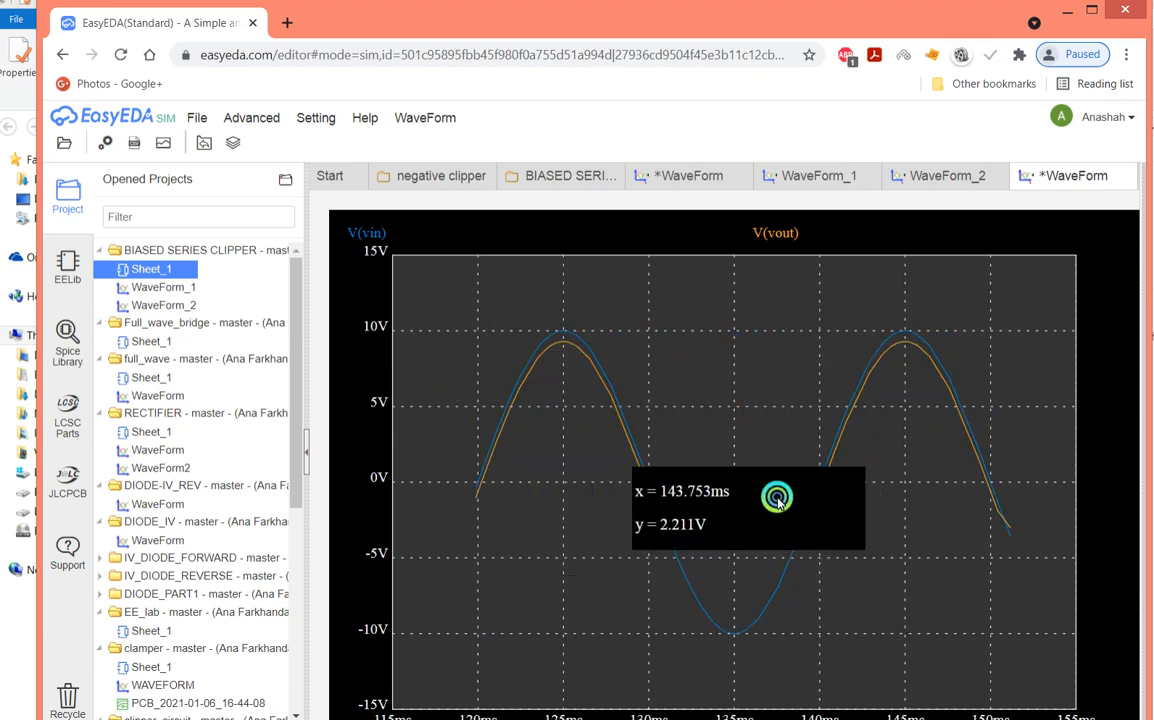
right_click(760, 505)
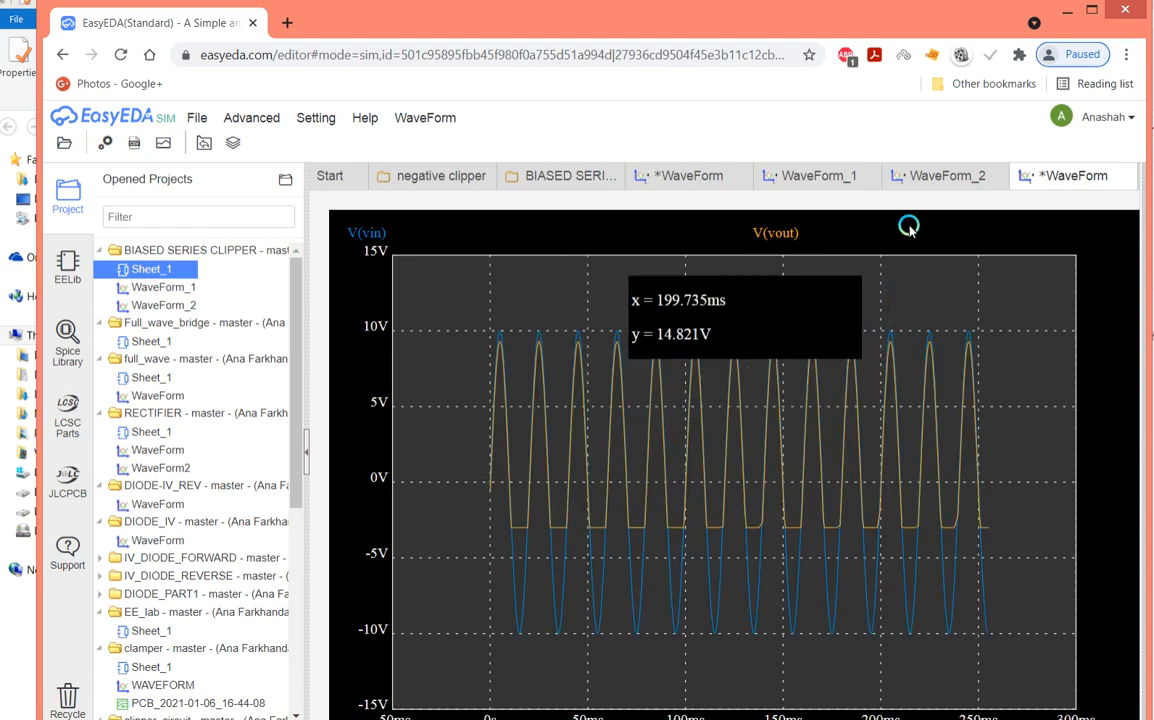
Compare the clipping level in WaveForm_2 with the new unsaved waveform, and return to the BIASED SERIES CLIPPER schematic.
left_click(930, 176)
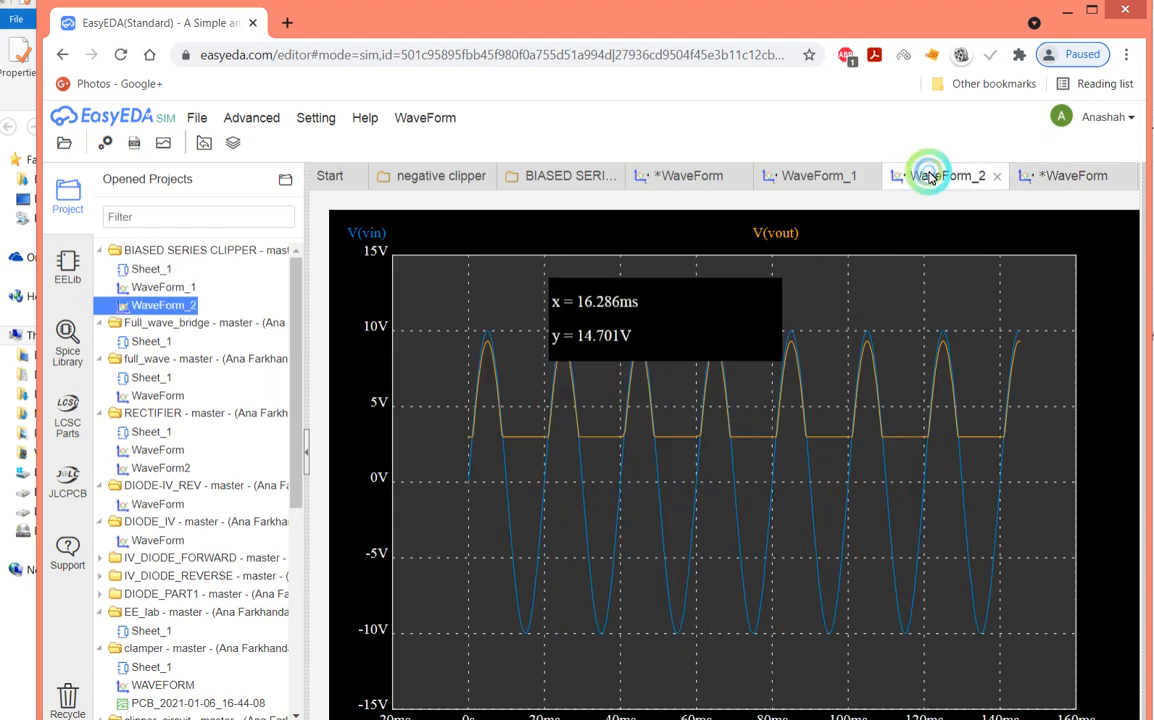
left_click(1030, 178)
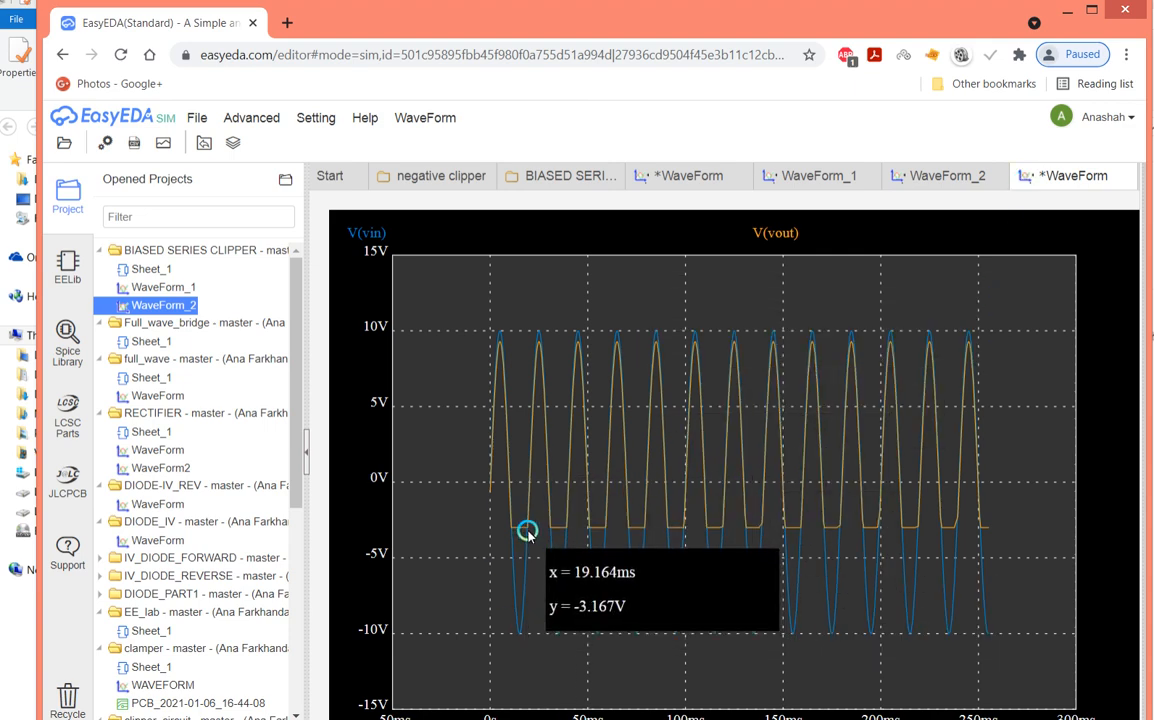
left_click(568, 178)
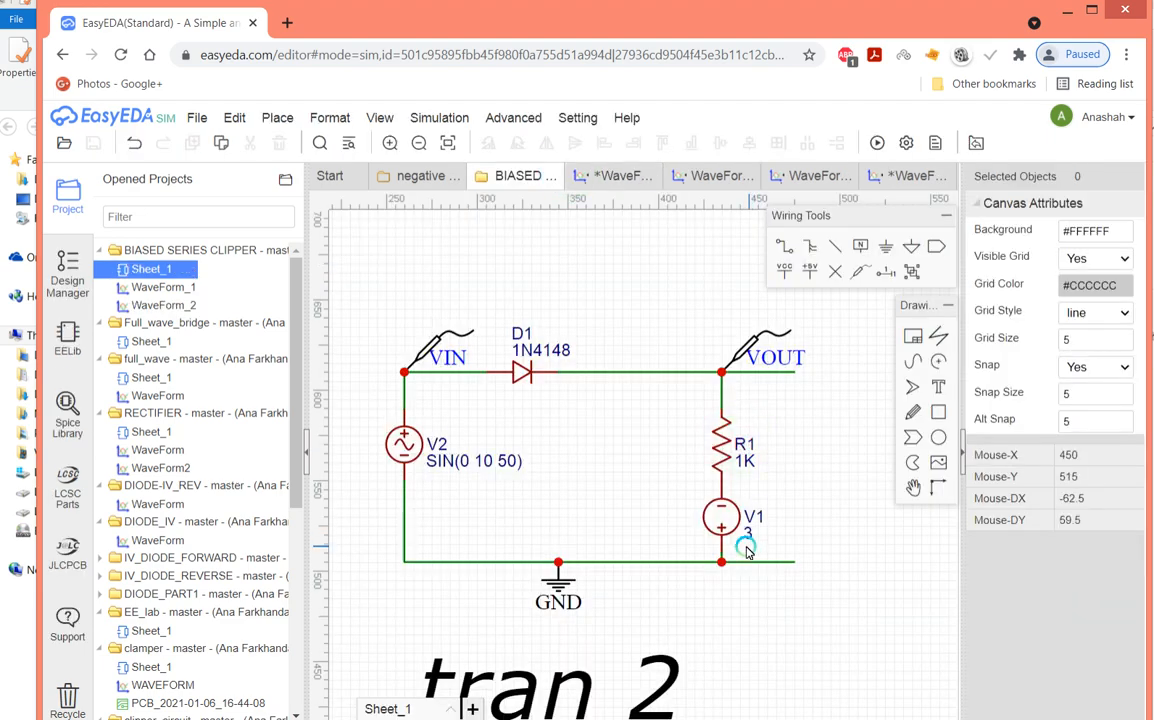
Rerun the simulation, zoom the plot to about the first 80 ms, and compare its VOUT clipping level with WaveForm_2.
left_click(878, 144)
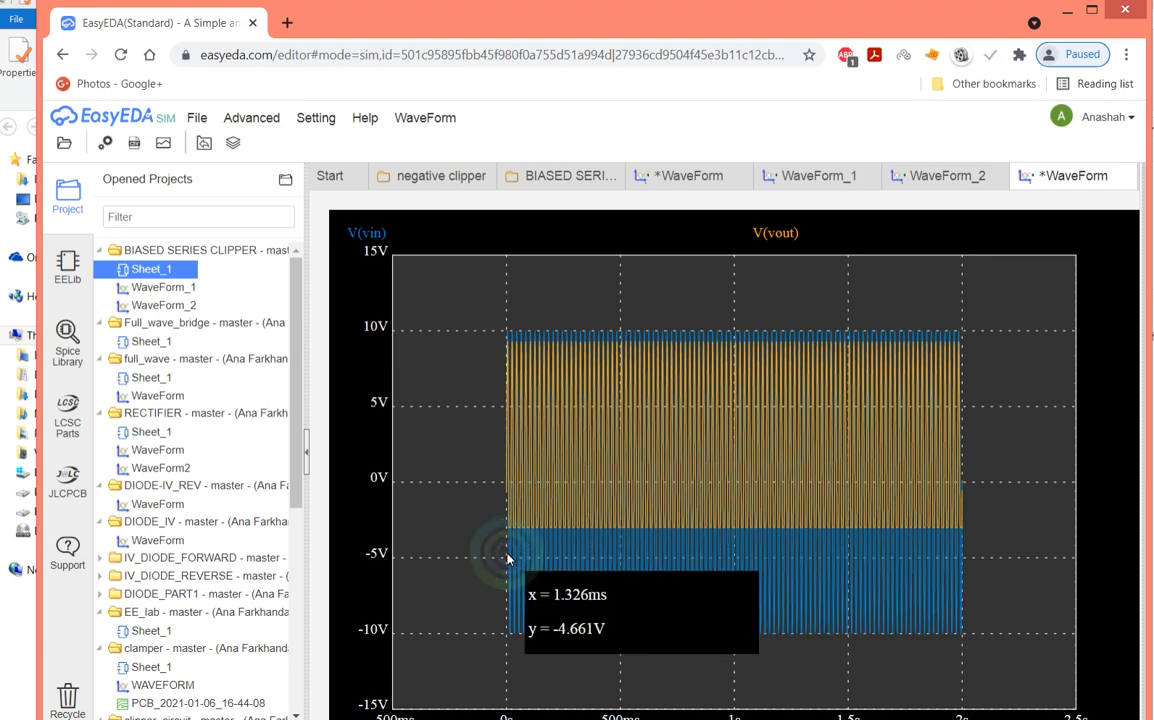
left_click_drag(492, 509, 523, 520)
left_click_drag(588, 526, 760, 568)
left_click_drag(787, 446, 525, 536)
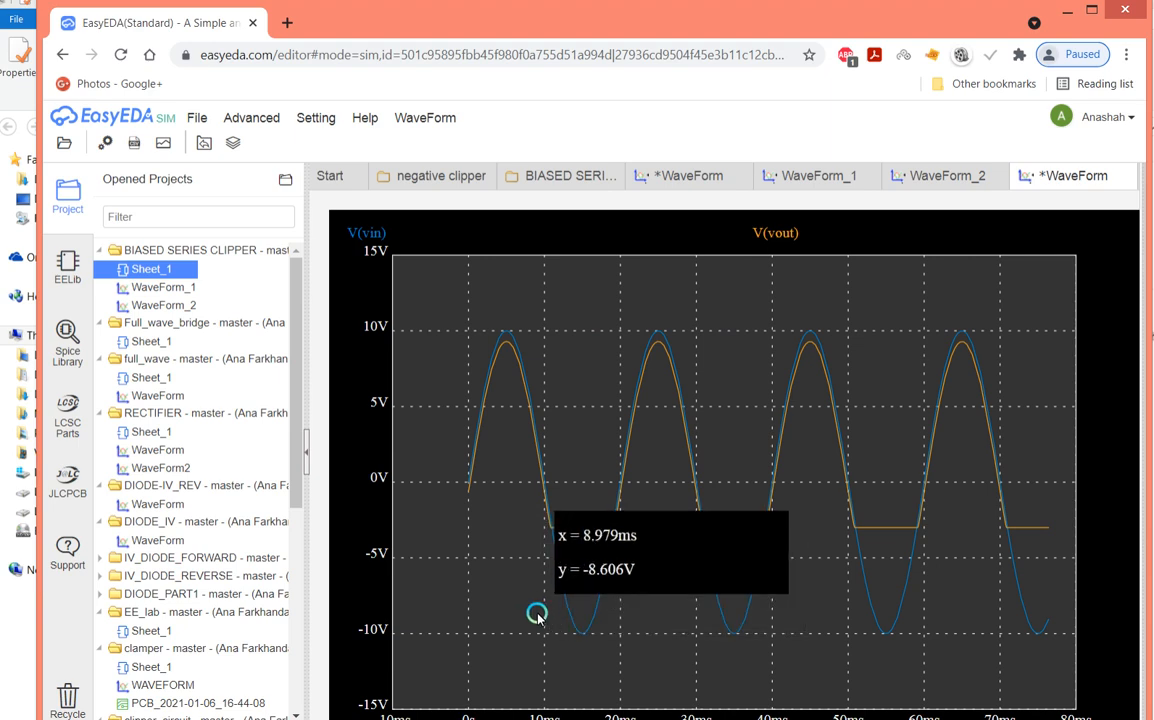
left_click(925, 176)
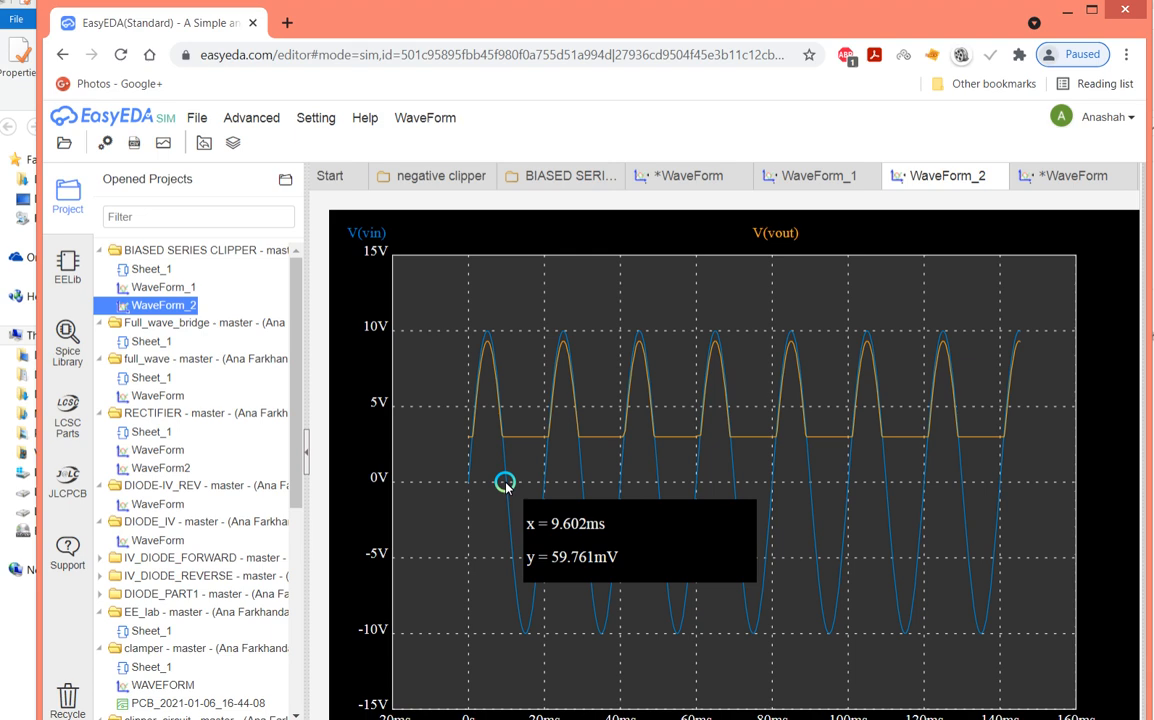
Reverse diode D1 in the BIASED SERIES CLIPPER schematic so its cathode faces VIN.
left_click(516, 179)
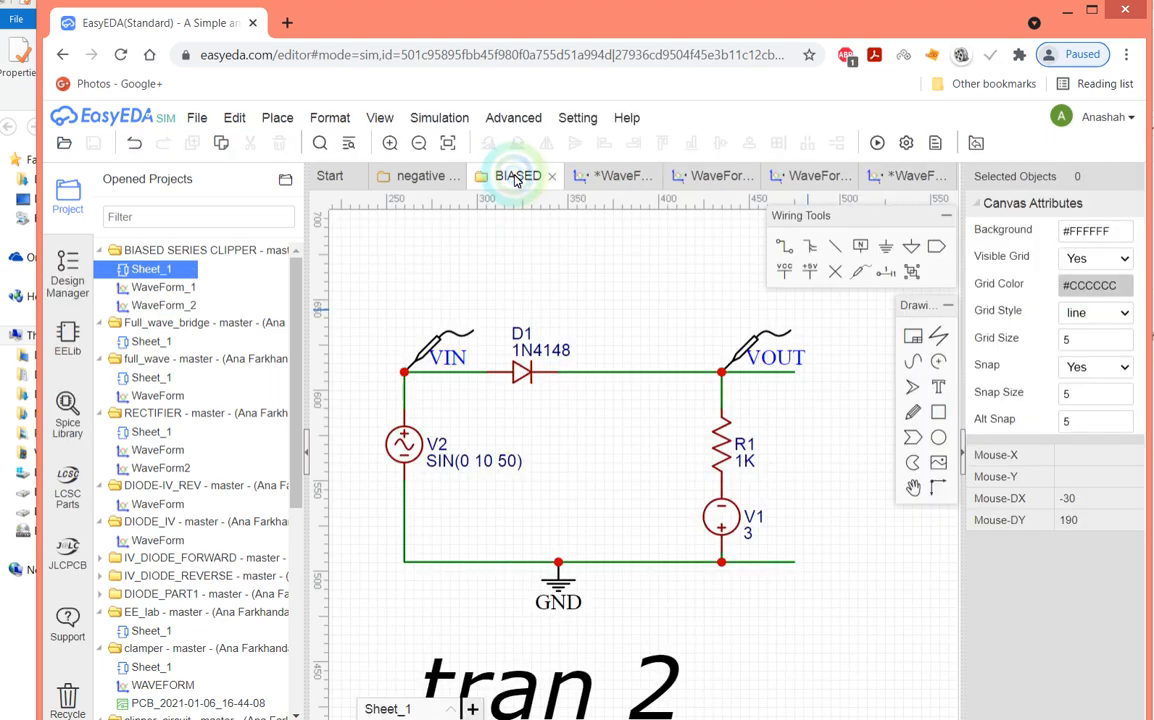
left_click(518, 380)
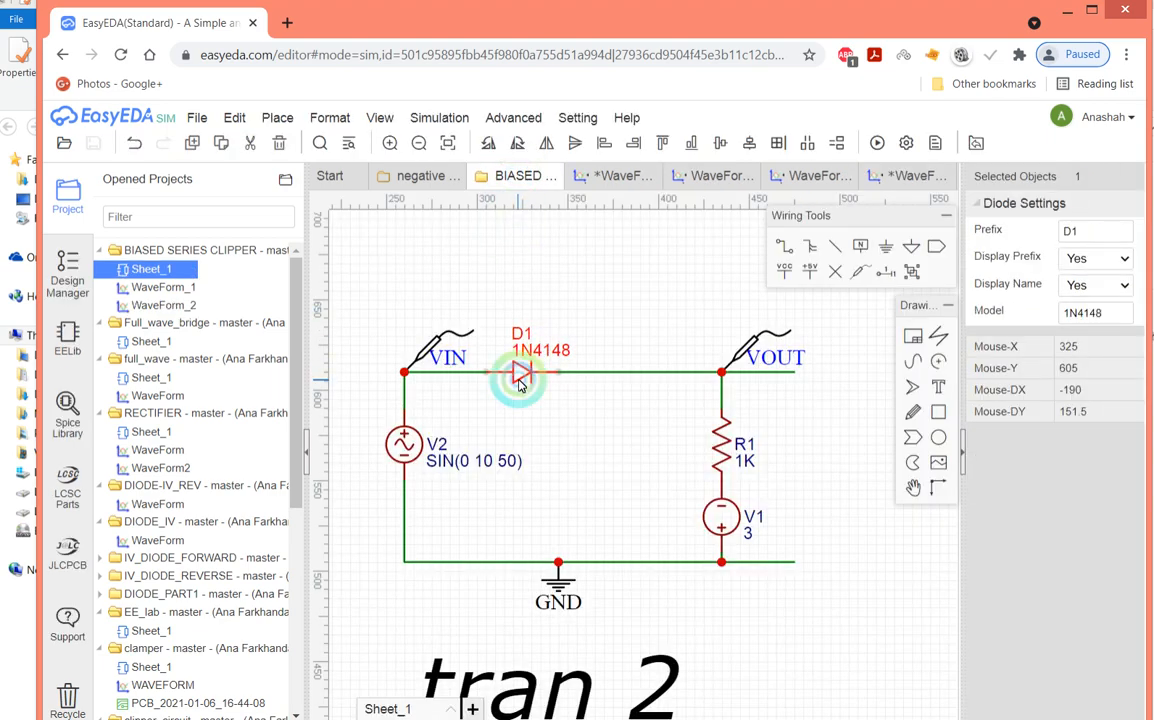
key("space")
key("space")
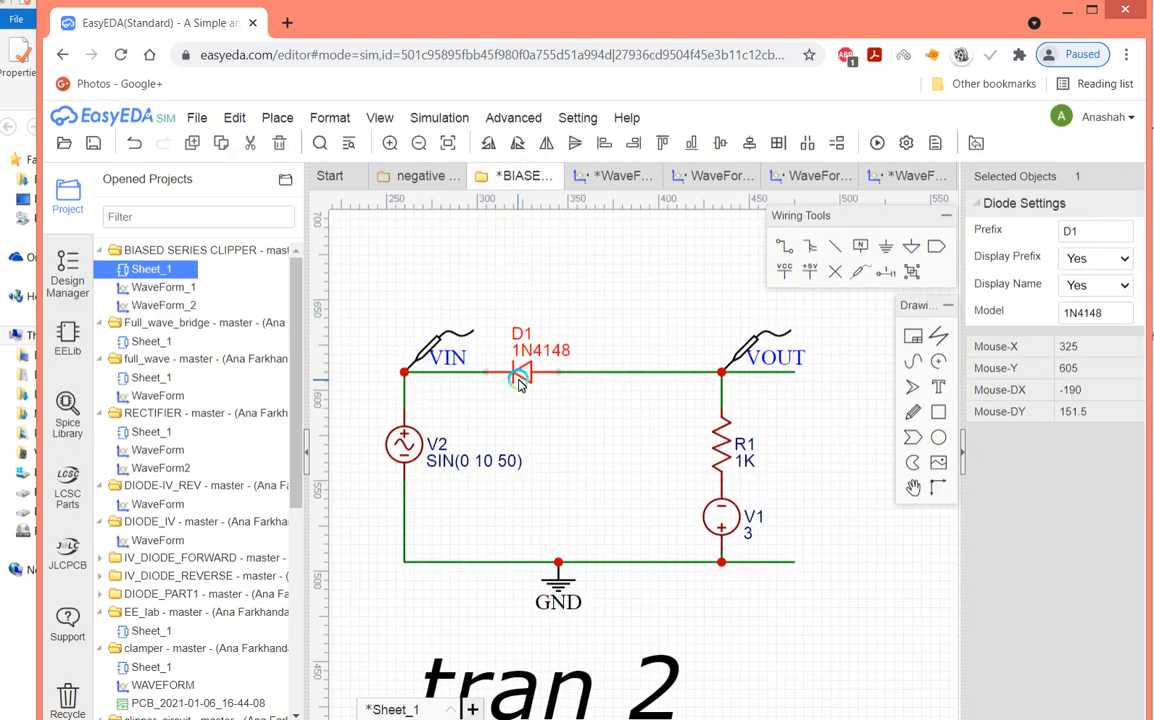
left_click(556, 425)
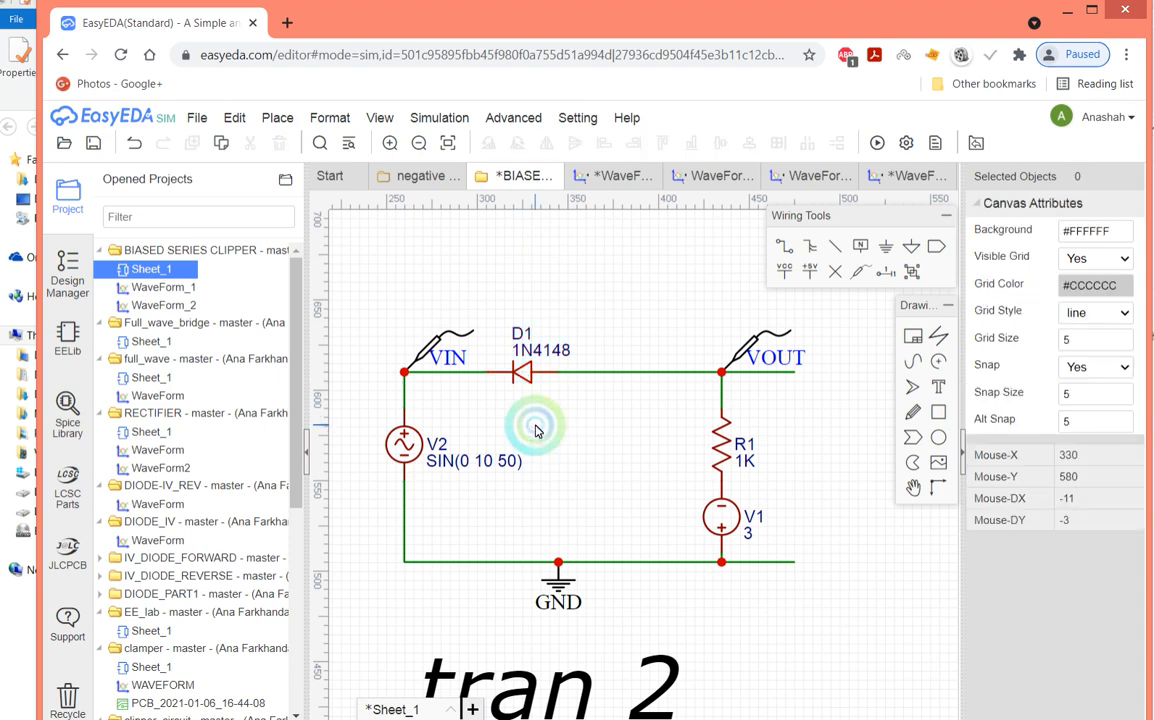
Save the schematic with the reversed diode and run the simulation.
left_click(200, 122)
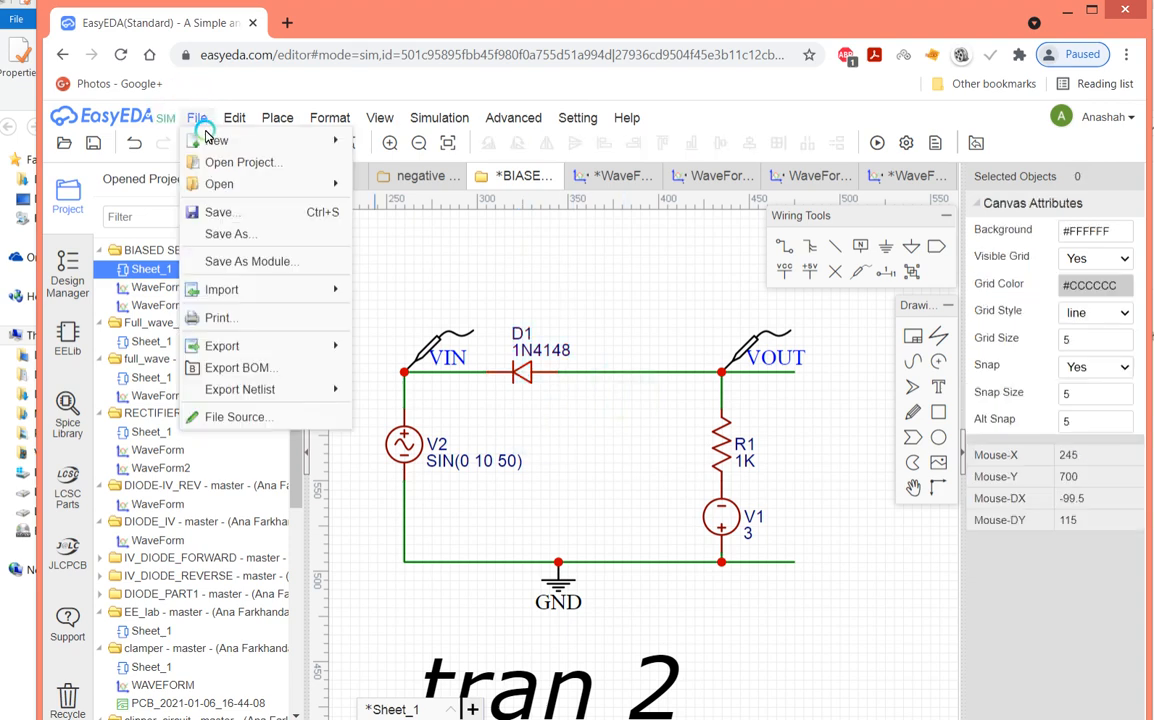
left_click(218, 212)
left_click(450, 118)
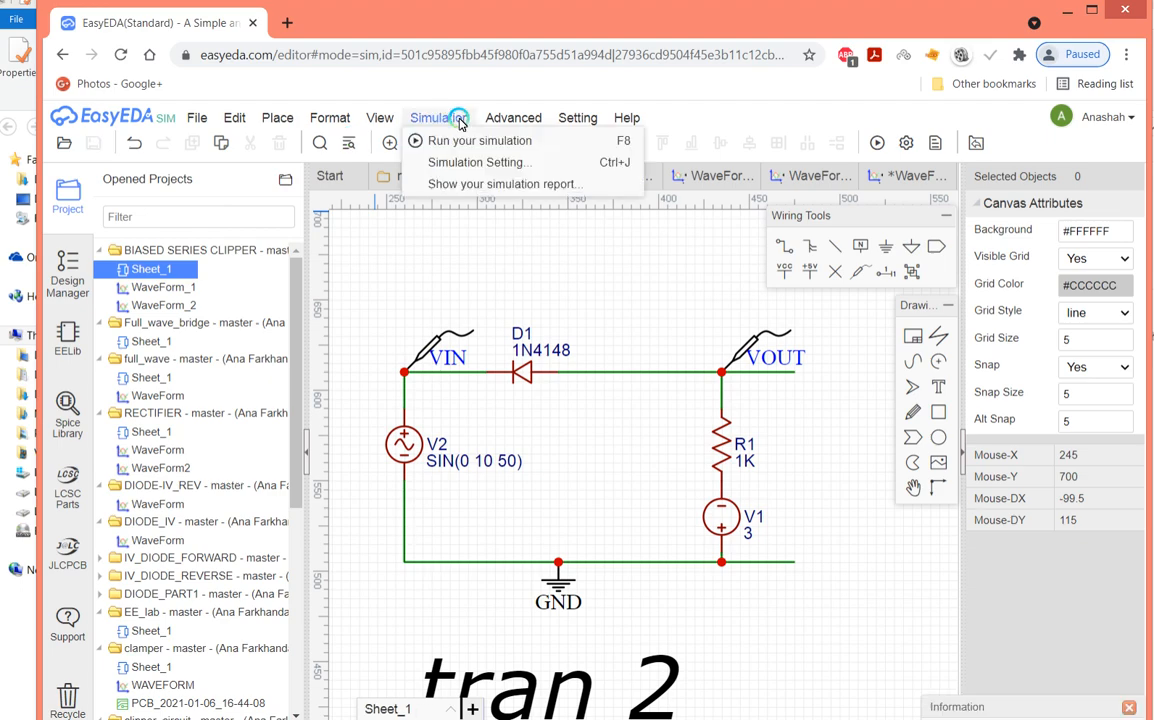
left_click(476, 141)
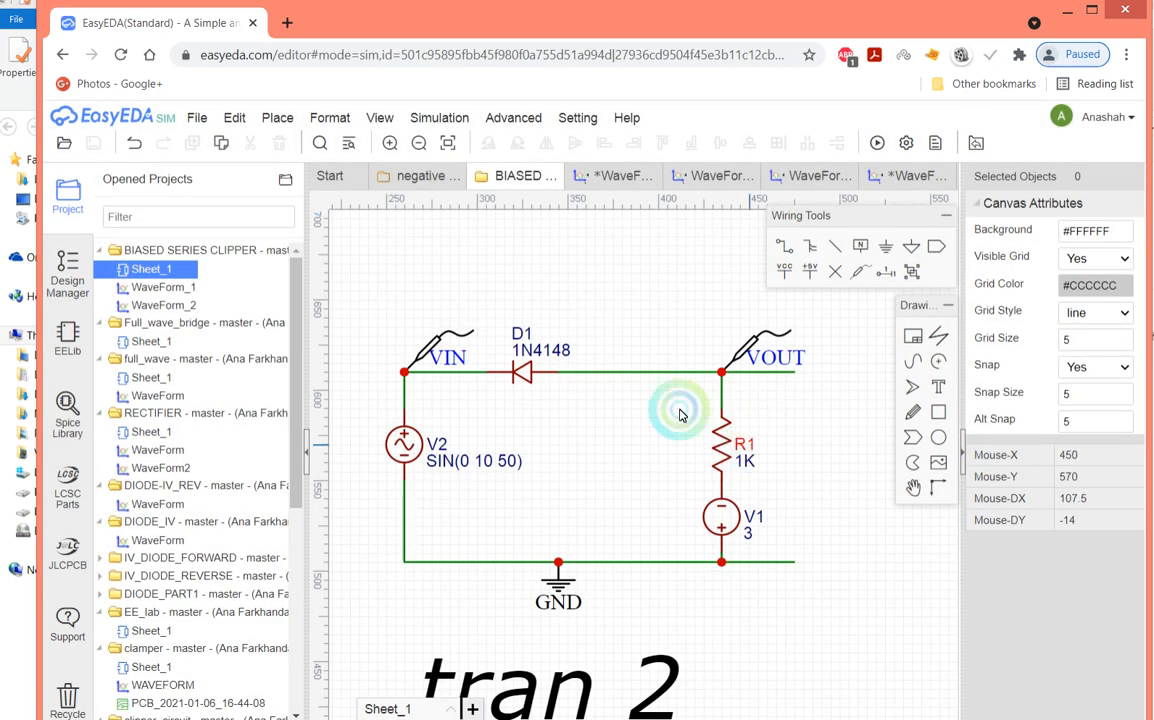
Close the previous unsaved waveform without saving it and return to the BIASED SERIES CLIPPER schematic.
left_click(907, 177)
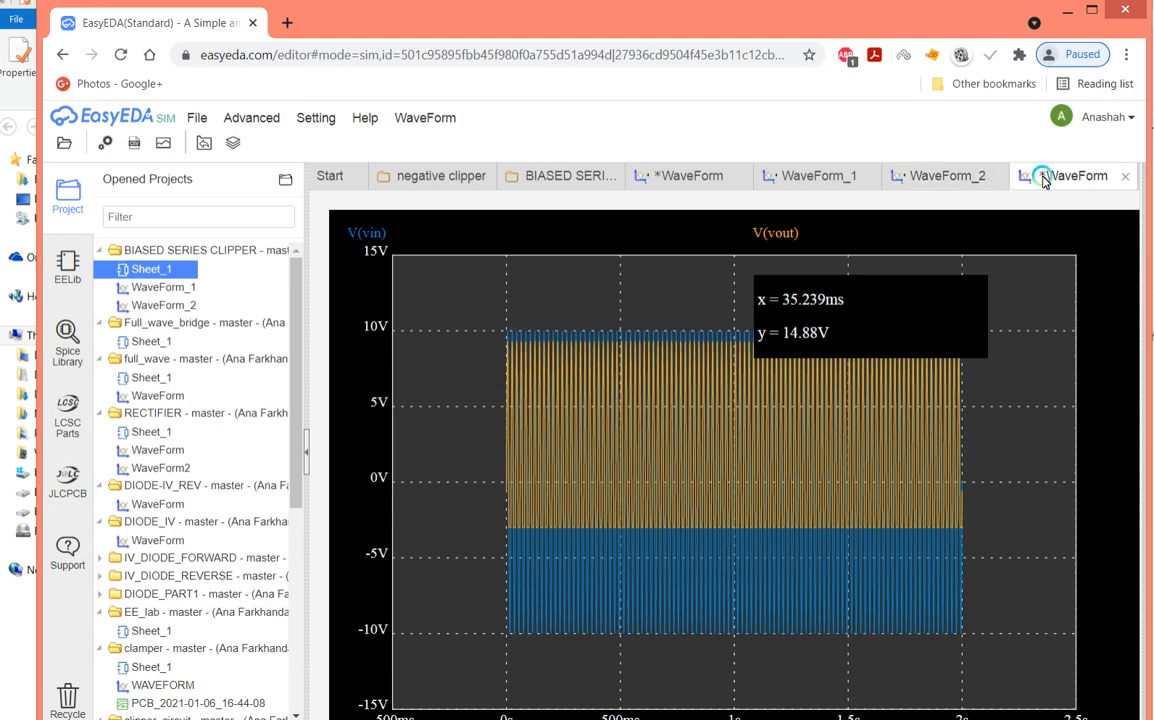
left_click(1122, 177)
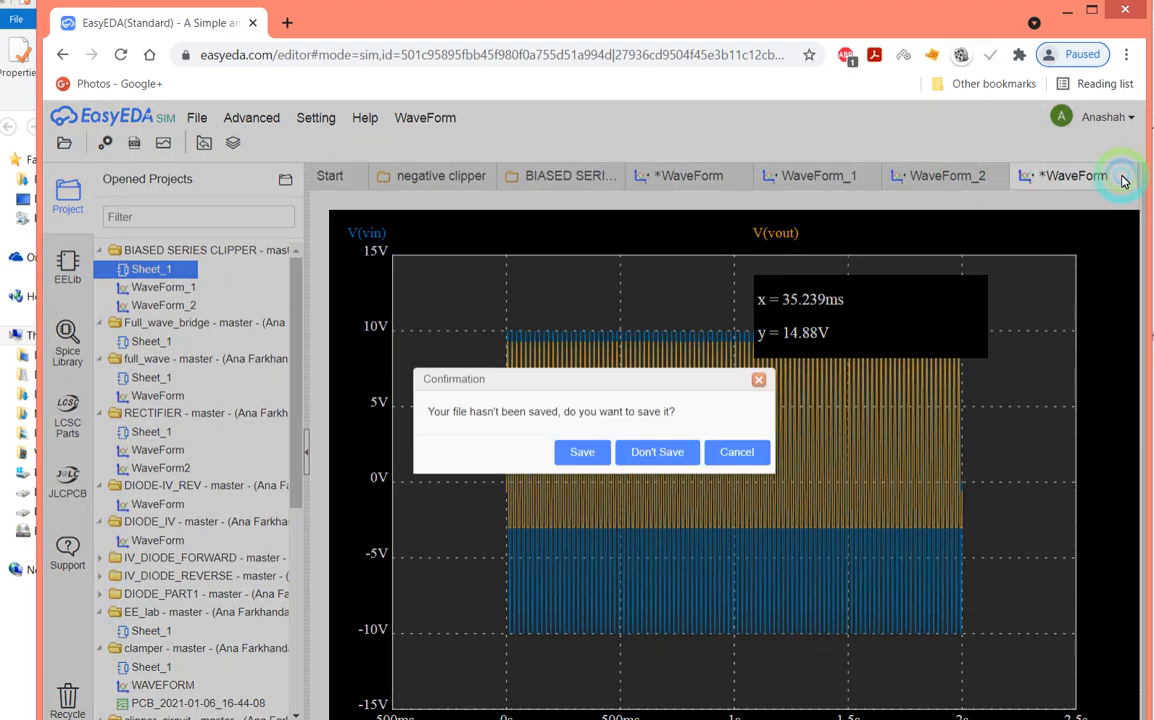
left_click(684, 458)
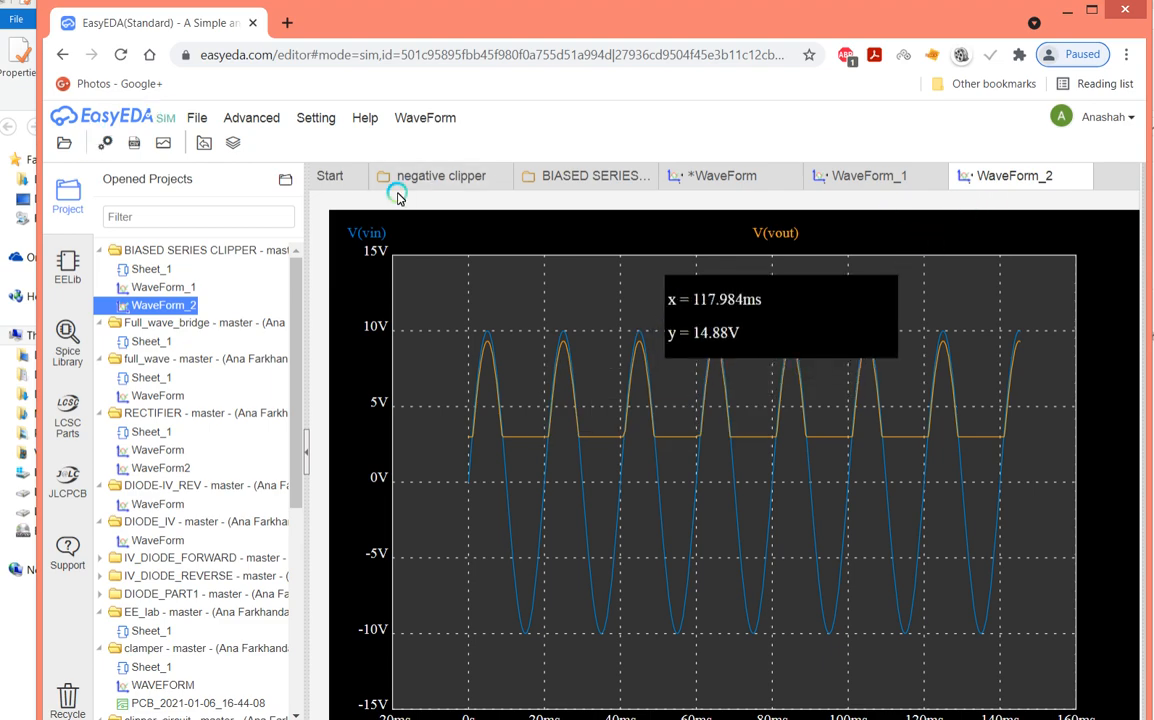
left_click(590, 176)
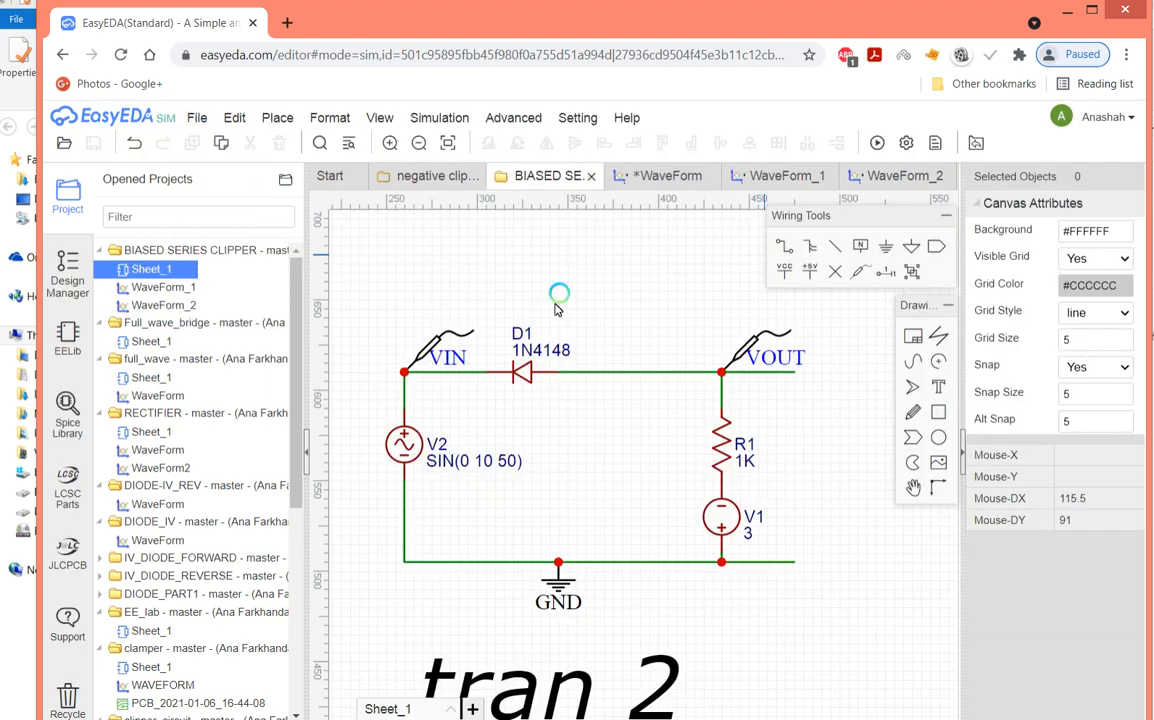
Shift D1 slightly along its wire toward VOUT and save the schematic.
left_click(525, 373)
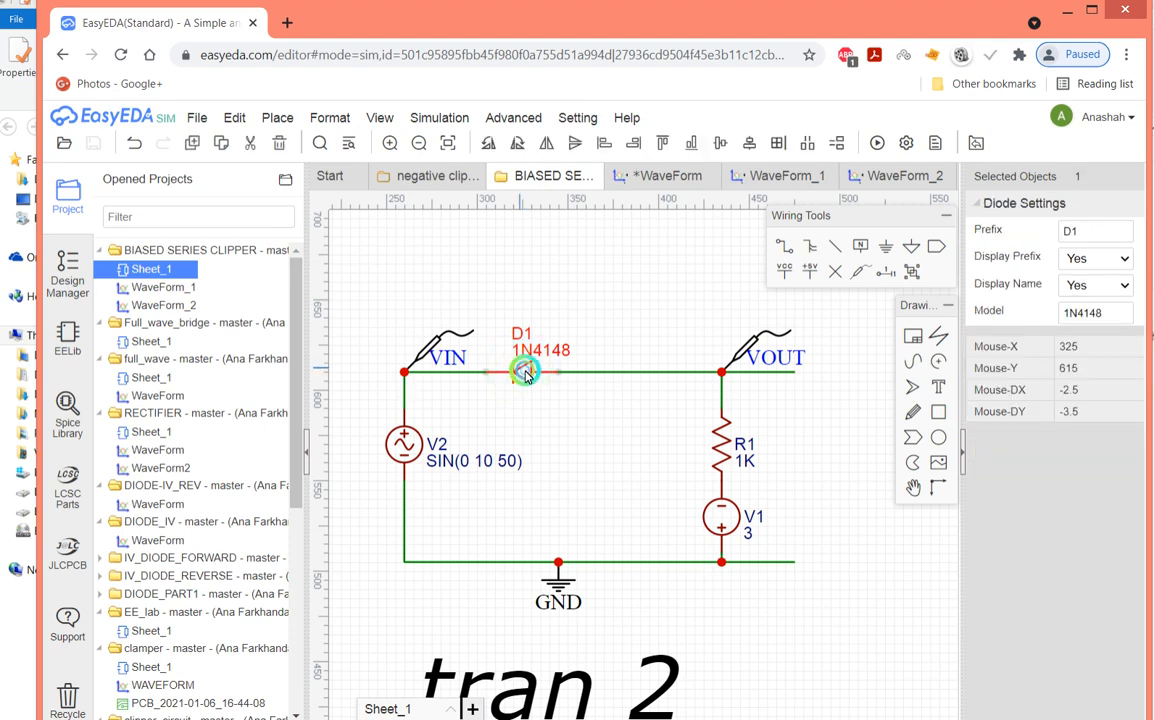
left_click(525, 272)
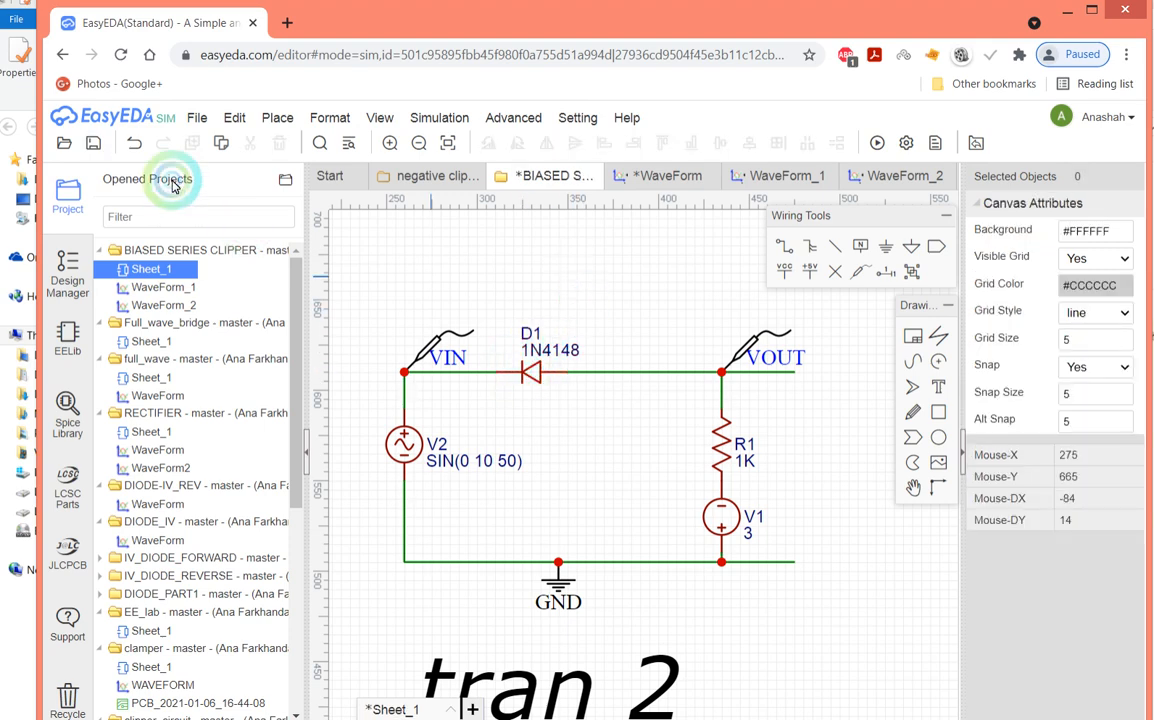
left_click(192, 117)
left_click(205, 212)
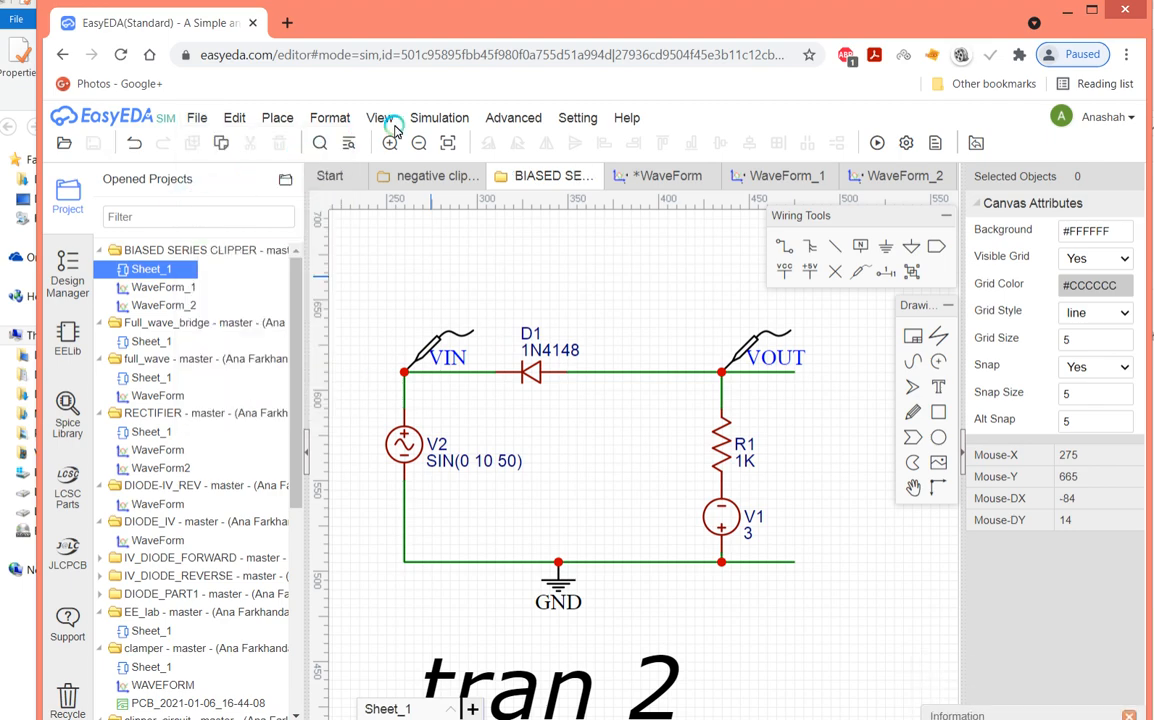
Run the simulation again and zoom the new waveform plot to about the first 140 ms.
left_click(425, 118)
left_click(428, 141)
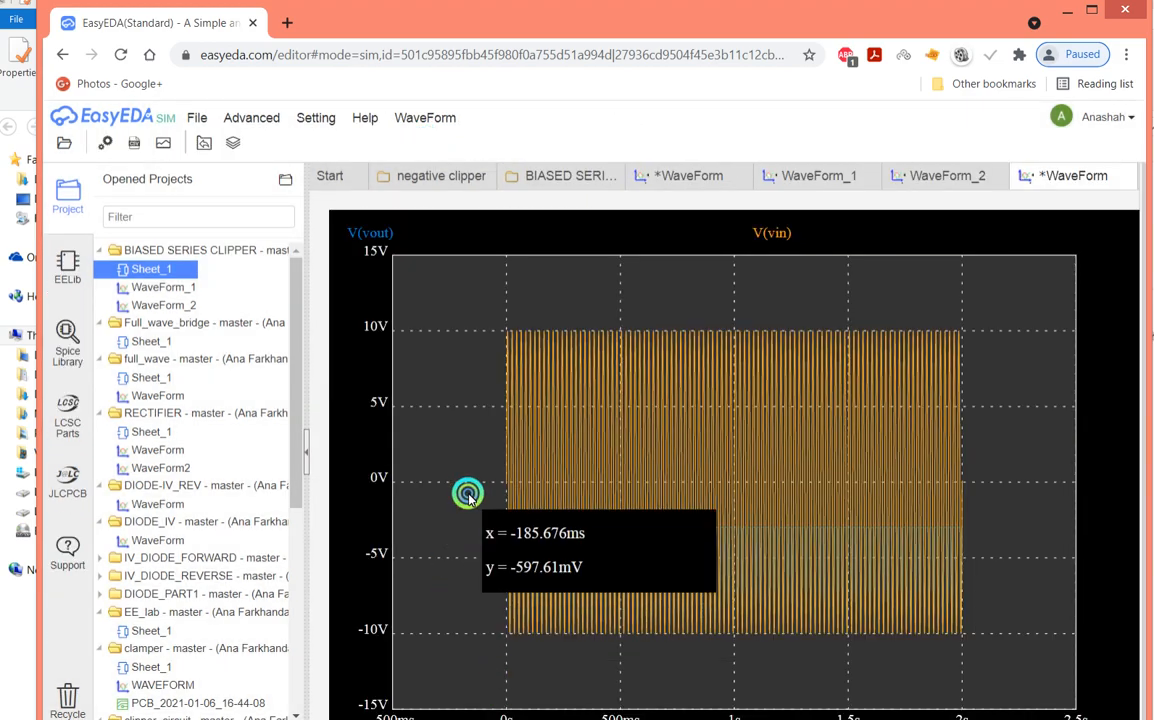
left_click_drag(467, 493, 817, 580)
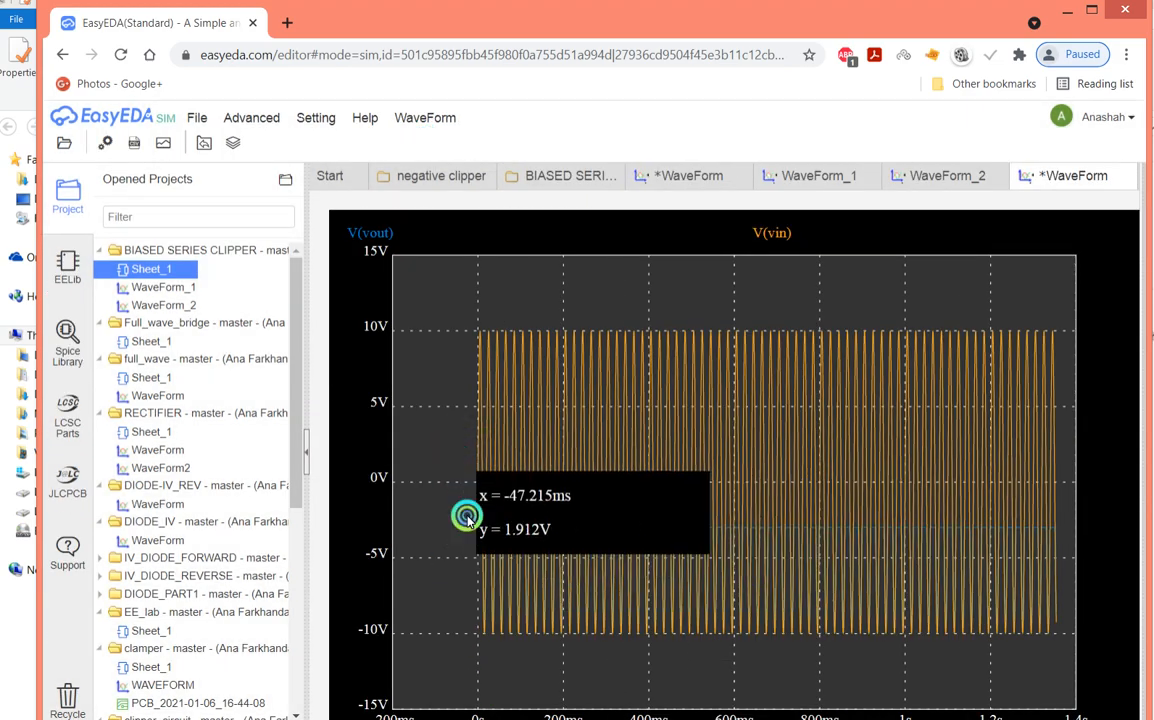
left_click_drag(466, 458, 817, 559)
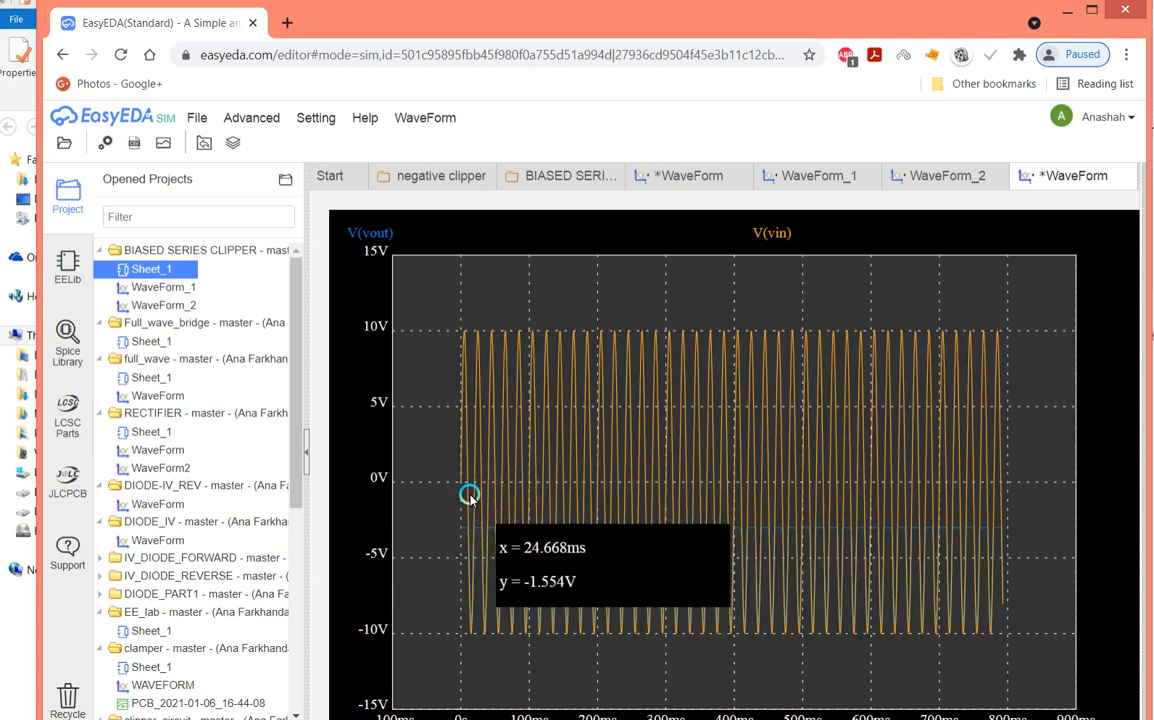
left_click_drag(451, 469, 809, 618)
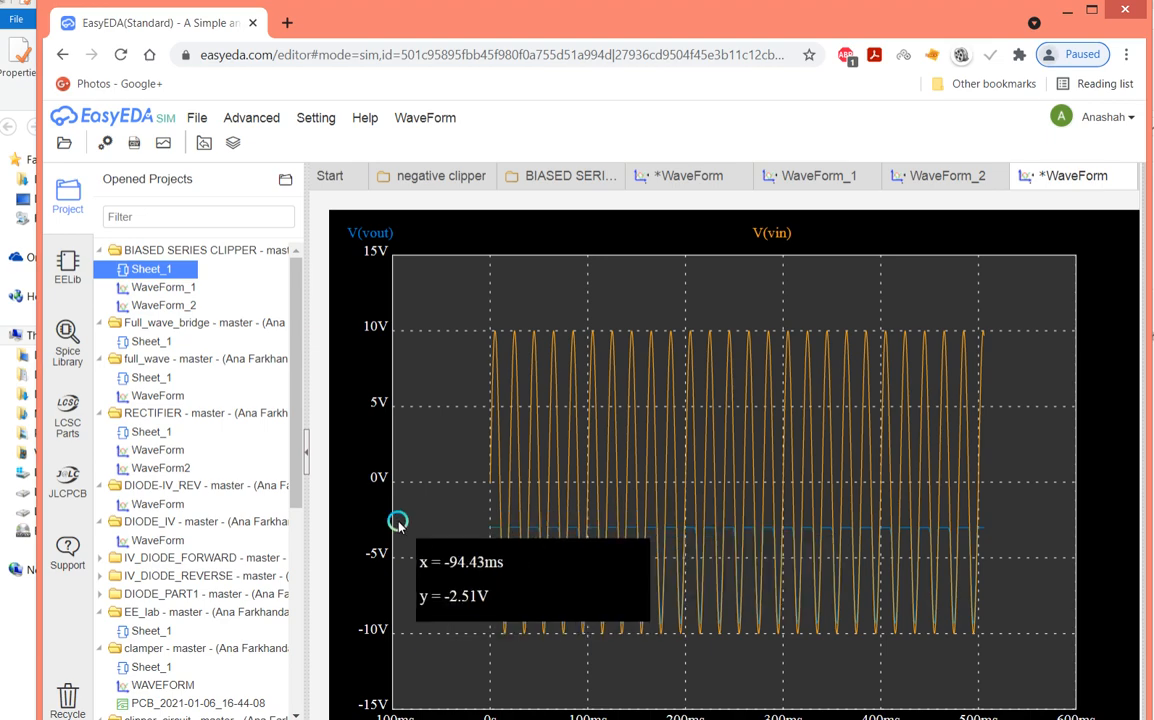
left_click_drag(437, 478, 831, 594)
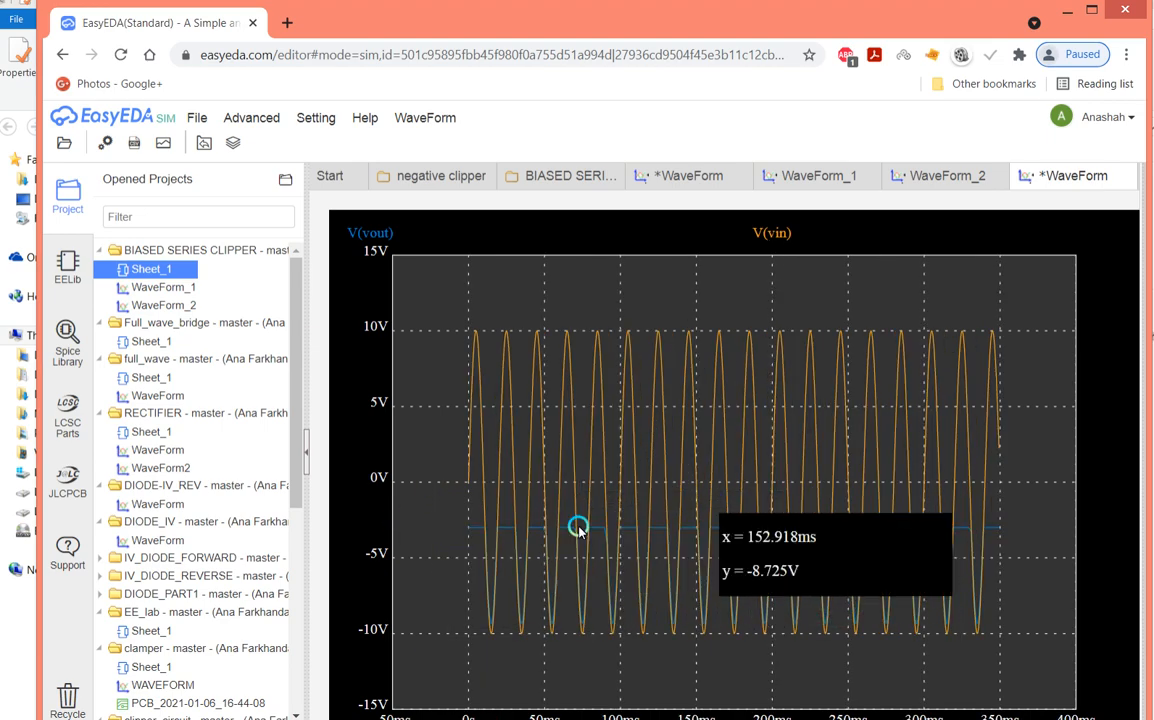
left_click_drag(450, 497, 683, 538)
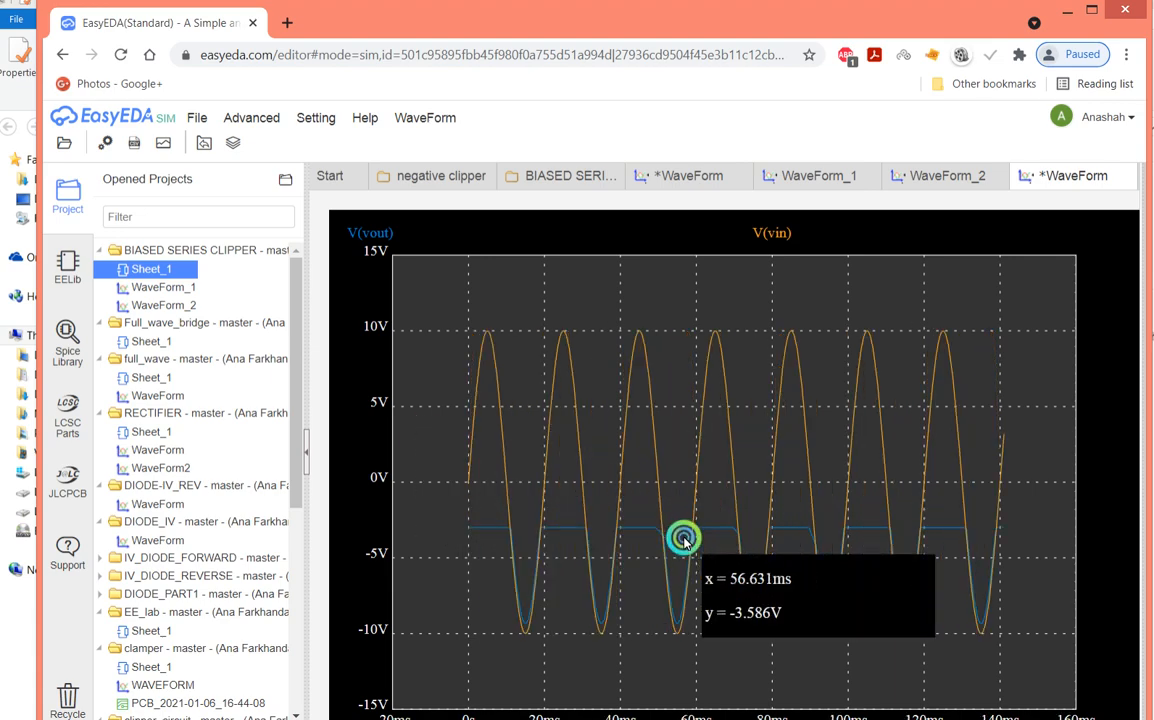
Move V(vout) to pane 2, separate from V(vin), and zoom the plots to about the first 80 ms.
left_click(104, 143)
left_click(474, 395)
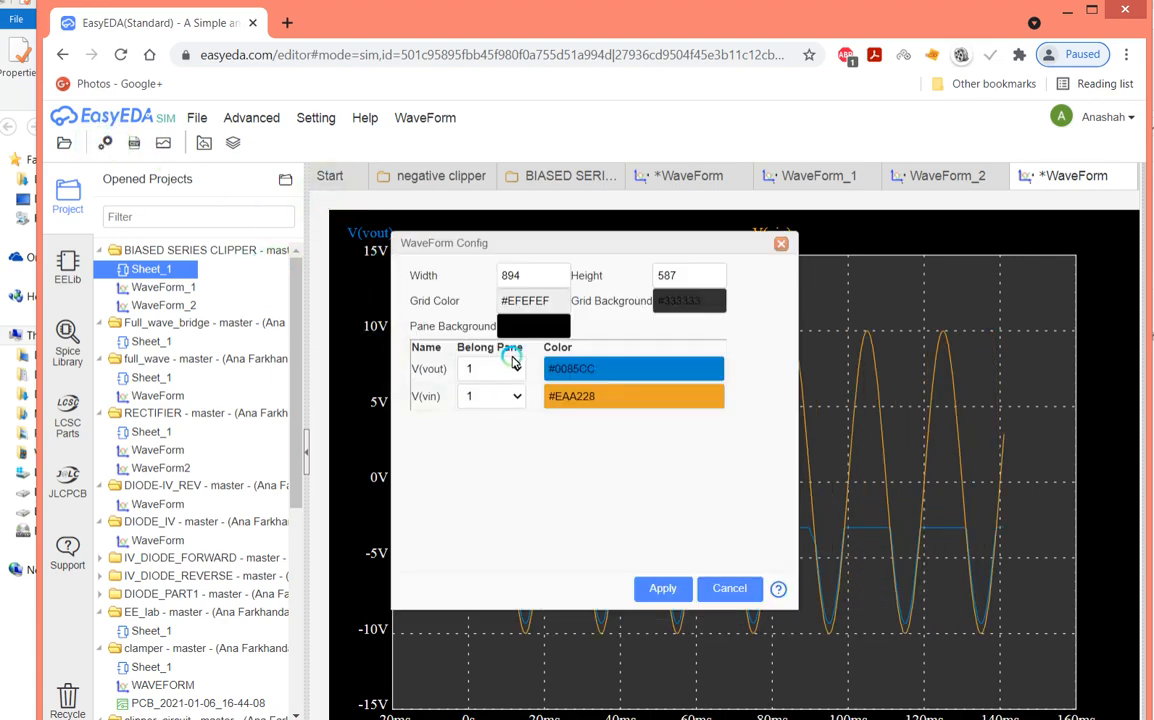
left_click(515, 369)
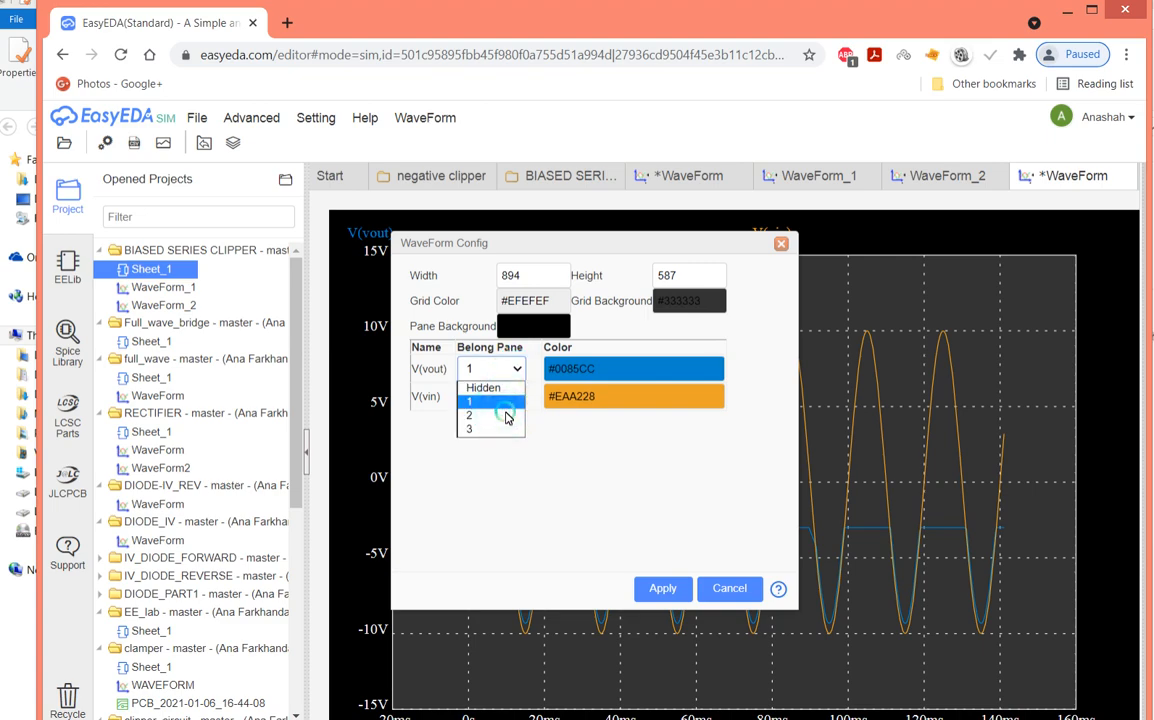
left_click(507, 415)
left_click(655, 589)
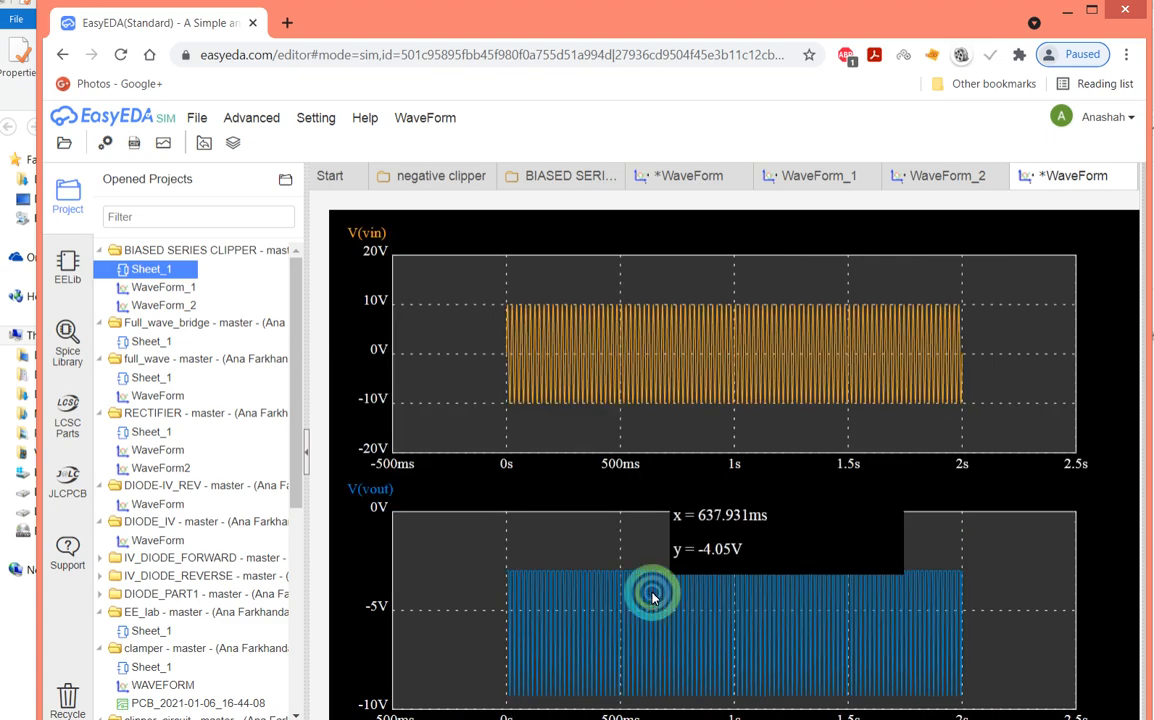
mouse_move(485, 359)
left_mouse_down()
mouse_move(495, 428)
mouse_move(525, 437)
left_mouse_up()
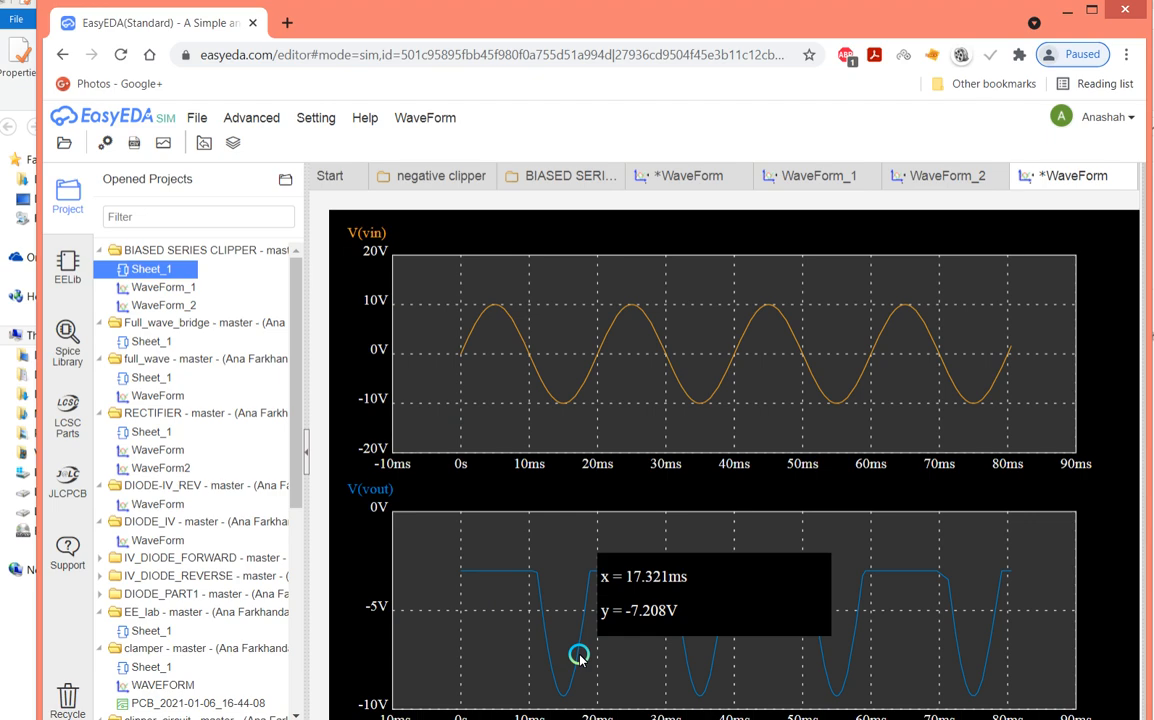
View the negative clipper schematic, then close all open waveform plots, discarding the unsaved ones.
left_click(438, 175)
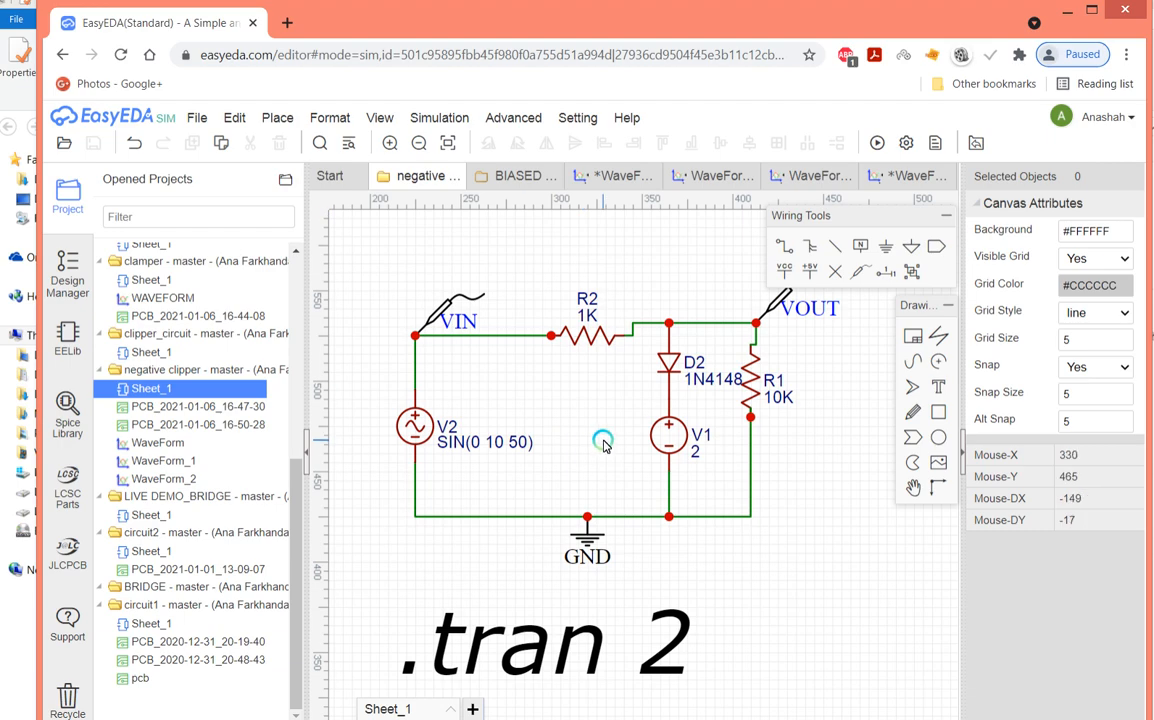
left_click(942, 177)
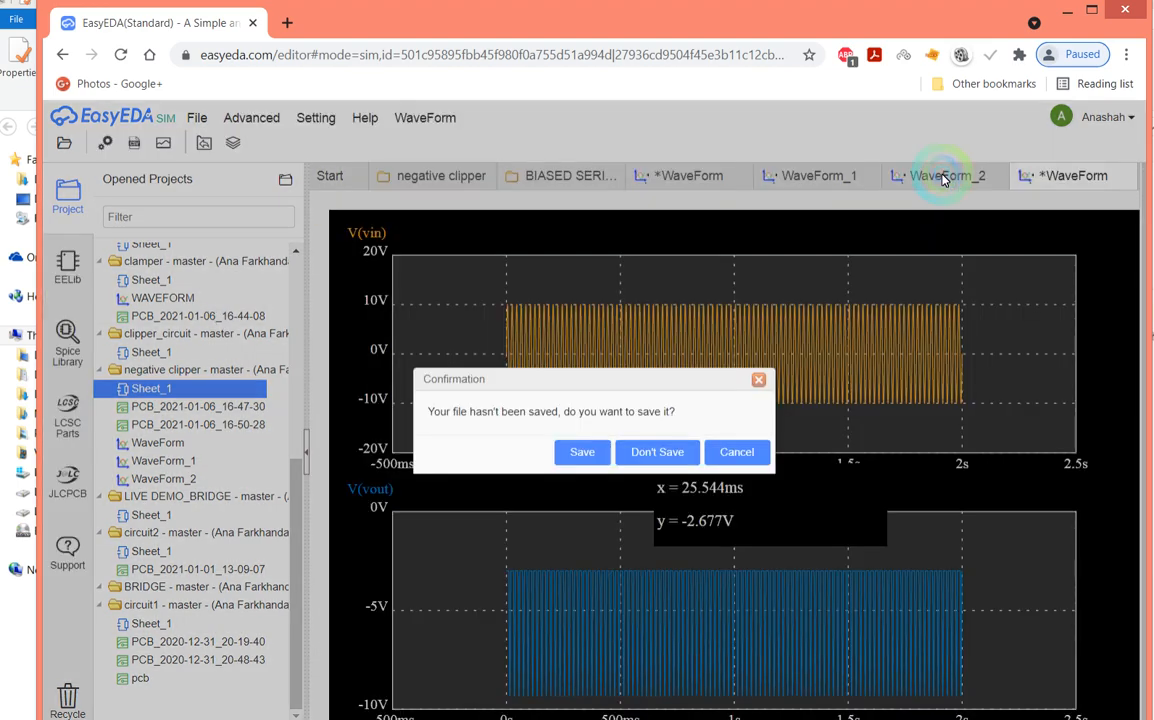
left_click(658, 454)
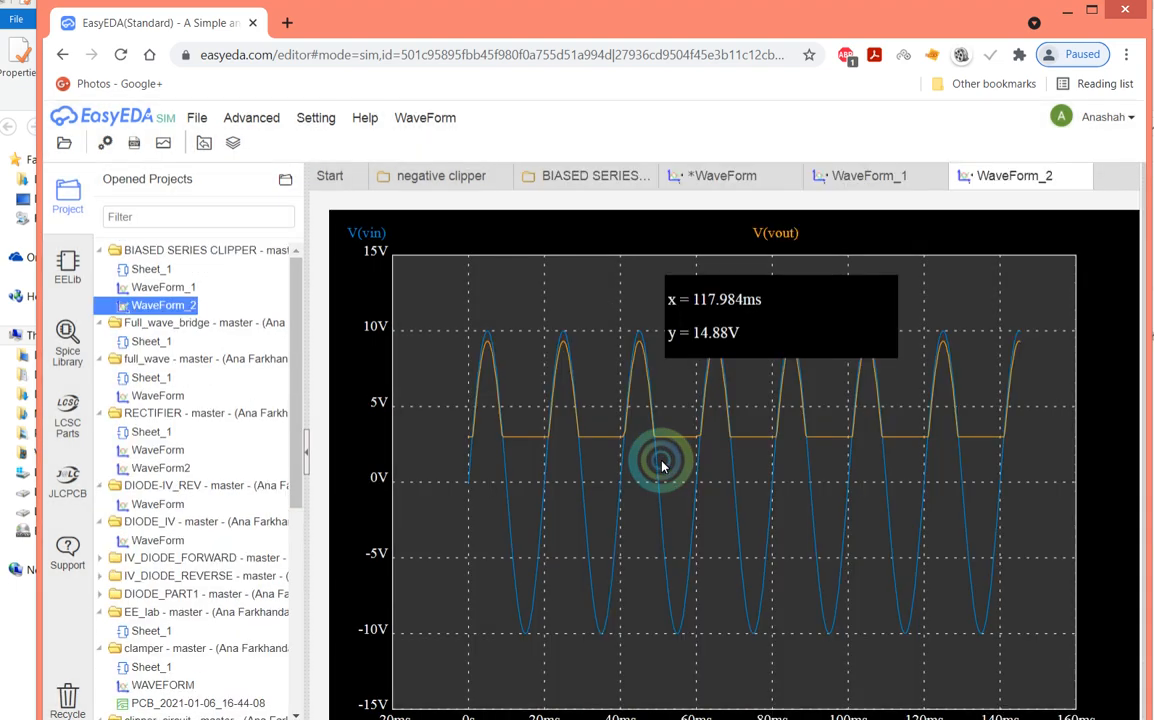
left_click(1080, 176)
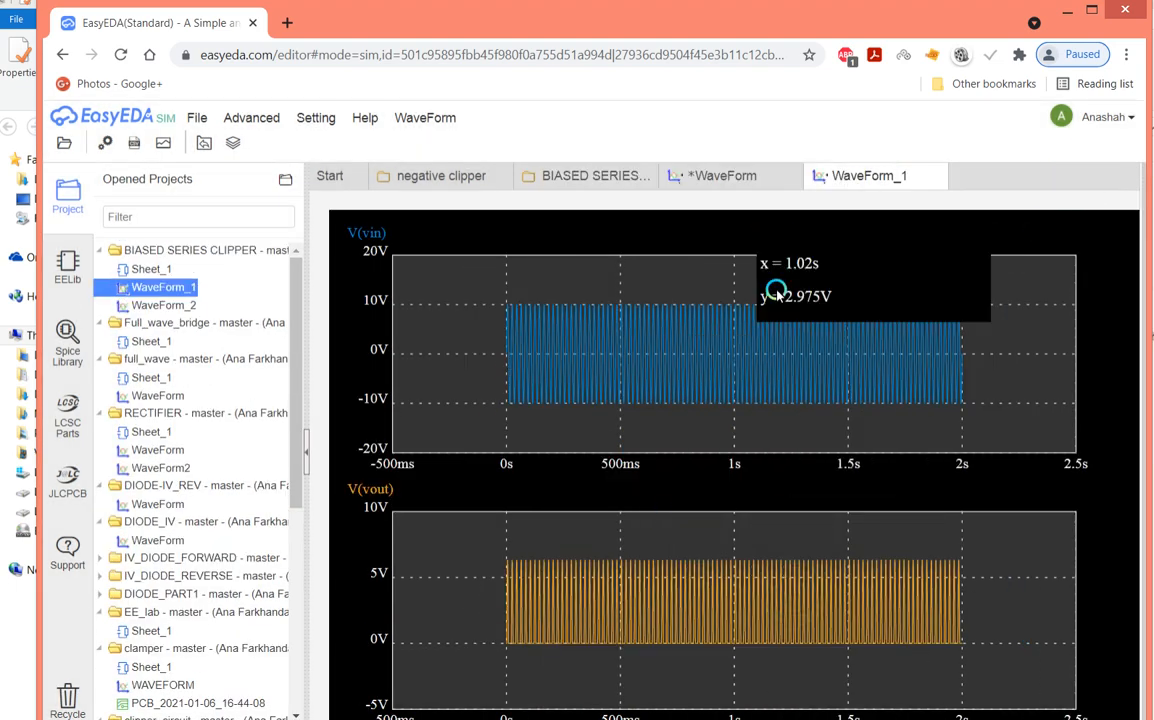
left_click(938, 176)
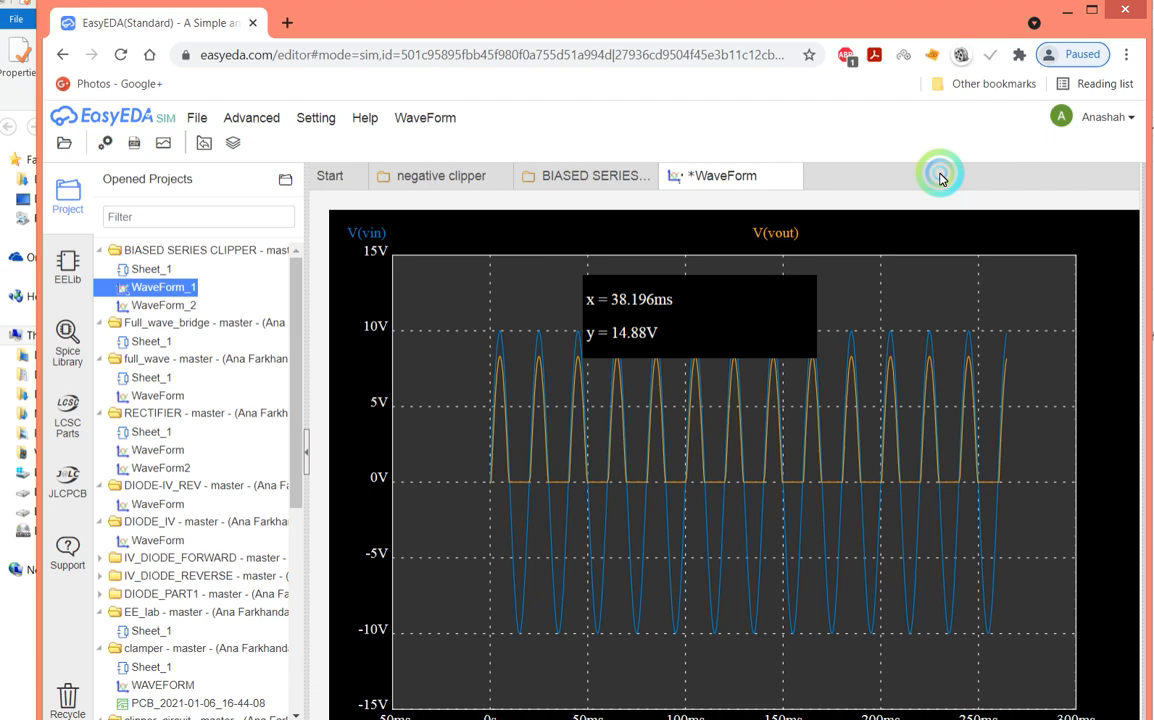
left_click(790, 176)
left_click(630, 443)
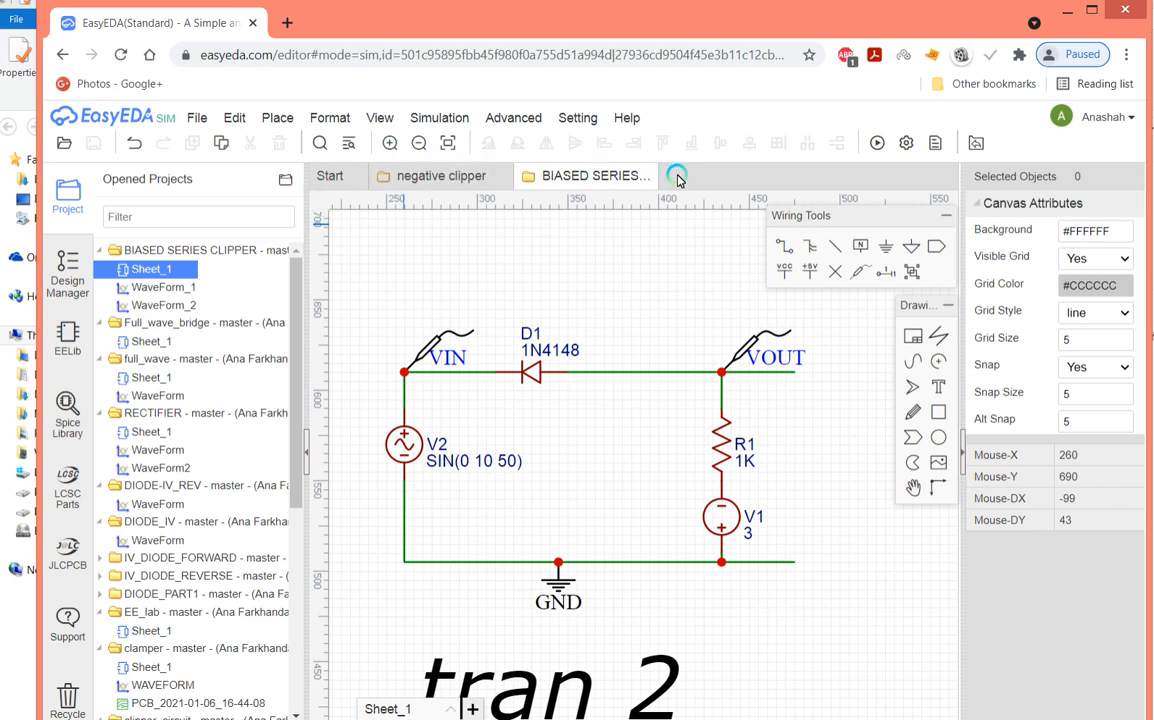
left_click(254, 130)
left_click(212, 120)
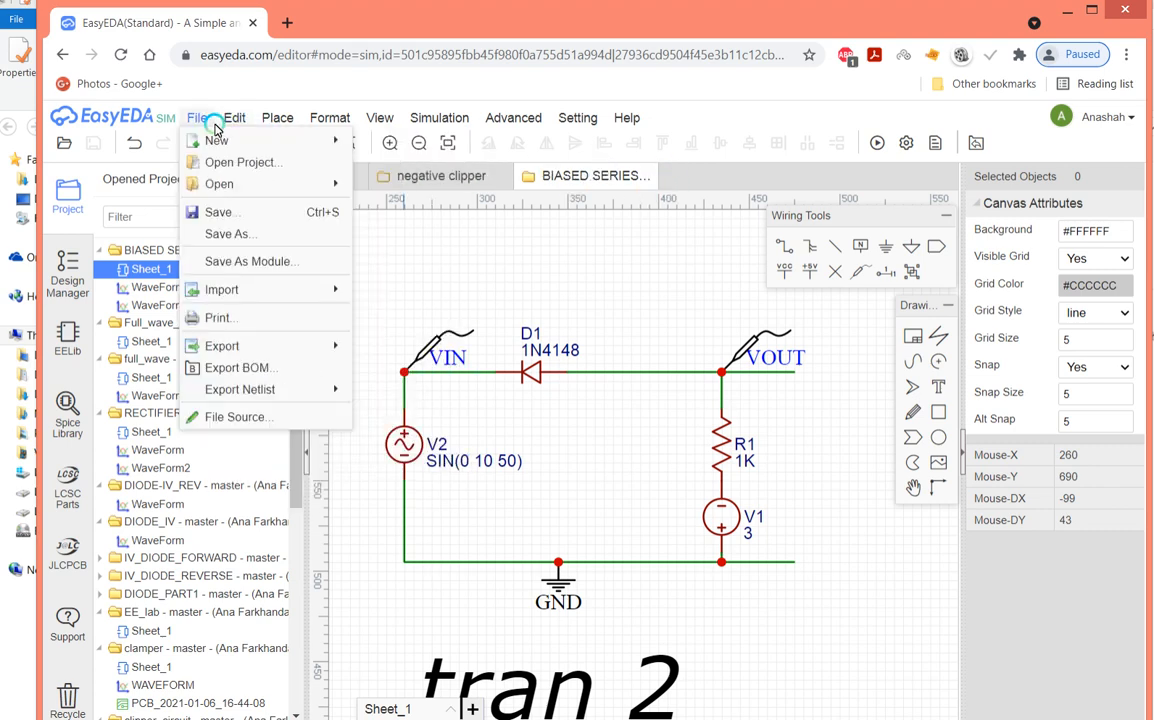
left_click(212, 141)
left_click(367, 141)
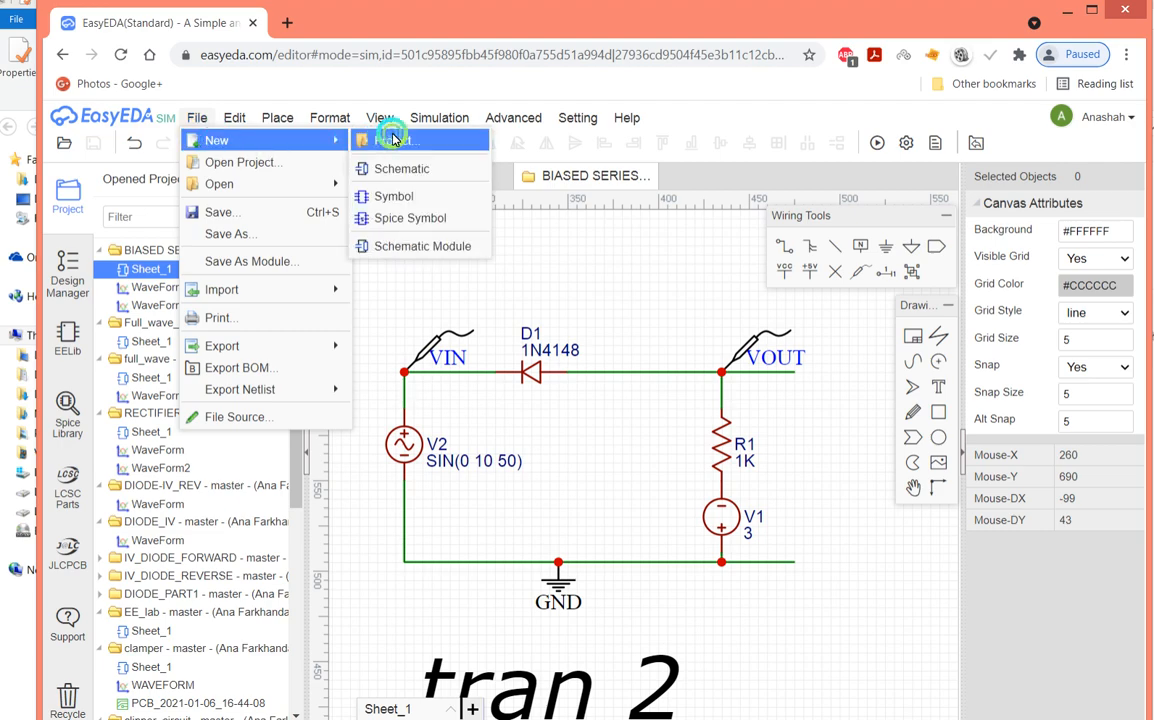
left_click(853, 597)
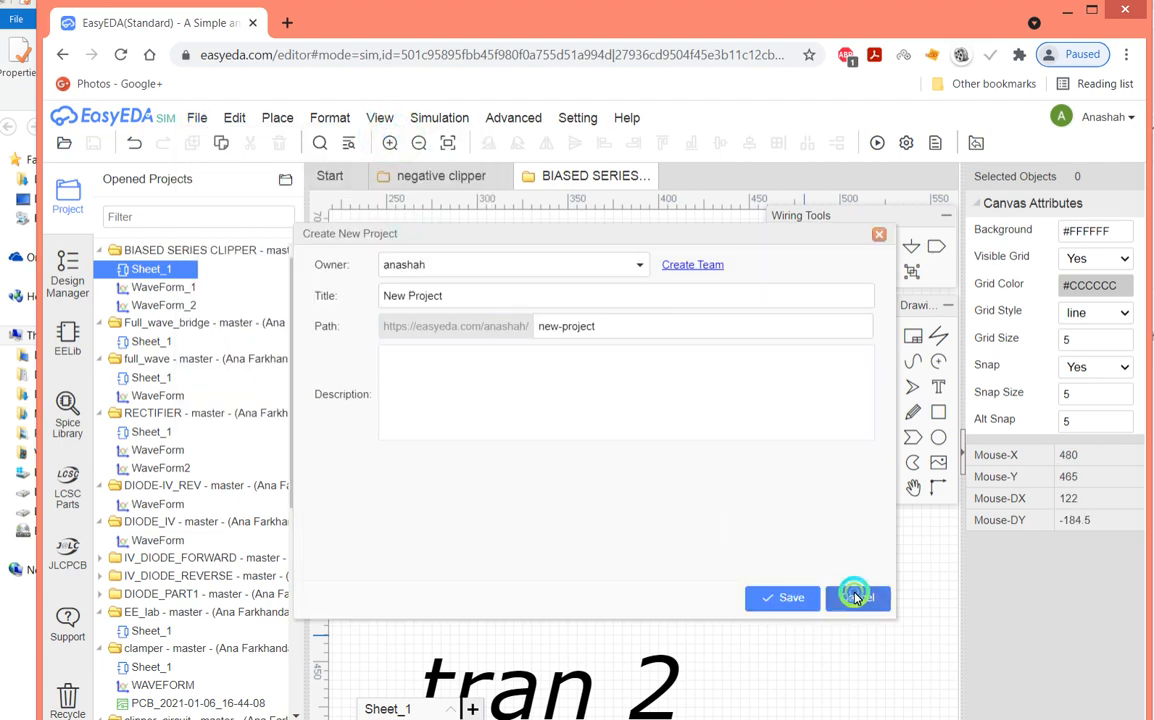
Create a new blank schematic without setting up a named project first.
left_click(197, 117)
left_click(218, 141)
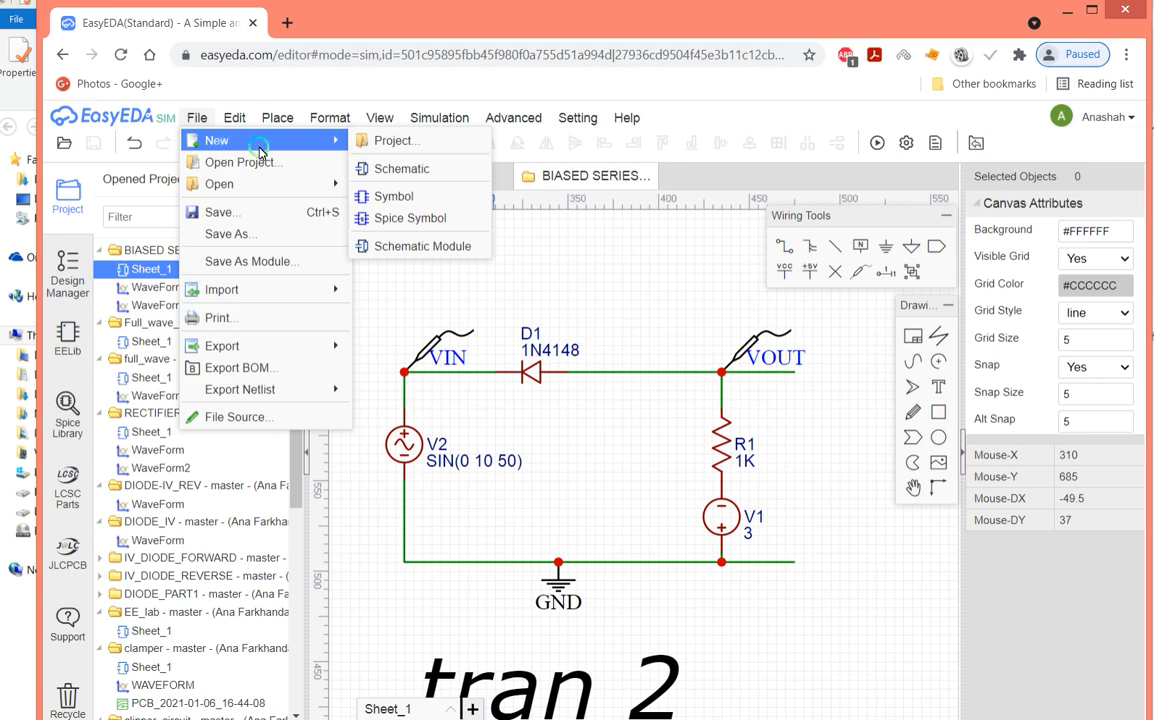
left_click(390, 168)
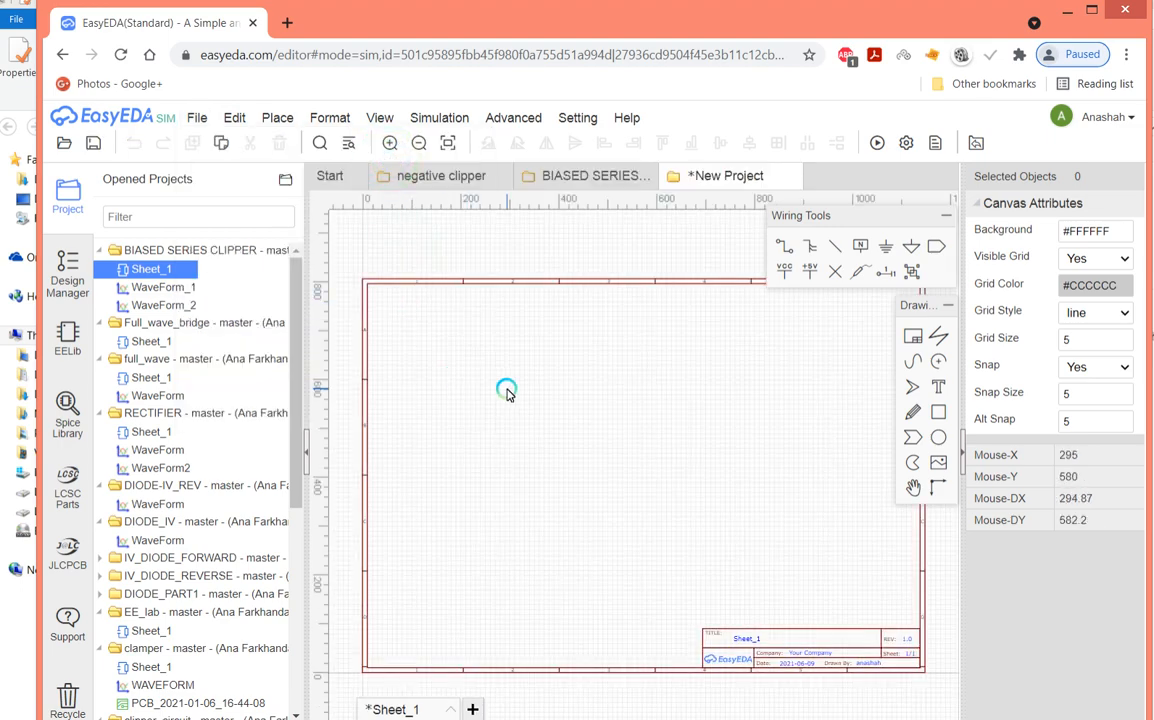
Place a 1K US-style resistor horizontally in the upper-left area of the new sheet, then end placement.
scroll(507, 393, "up", 1)
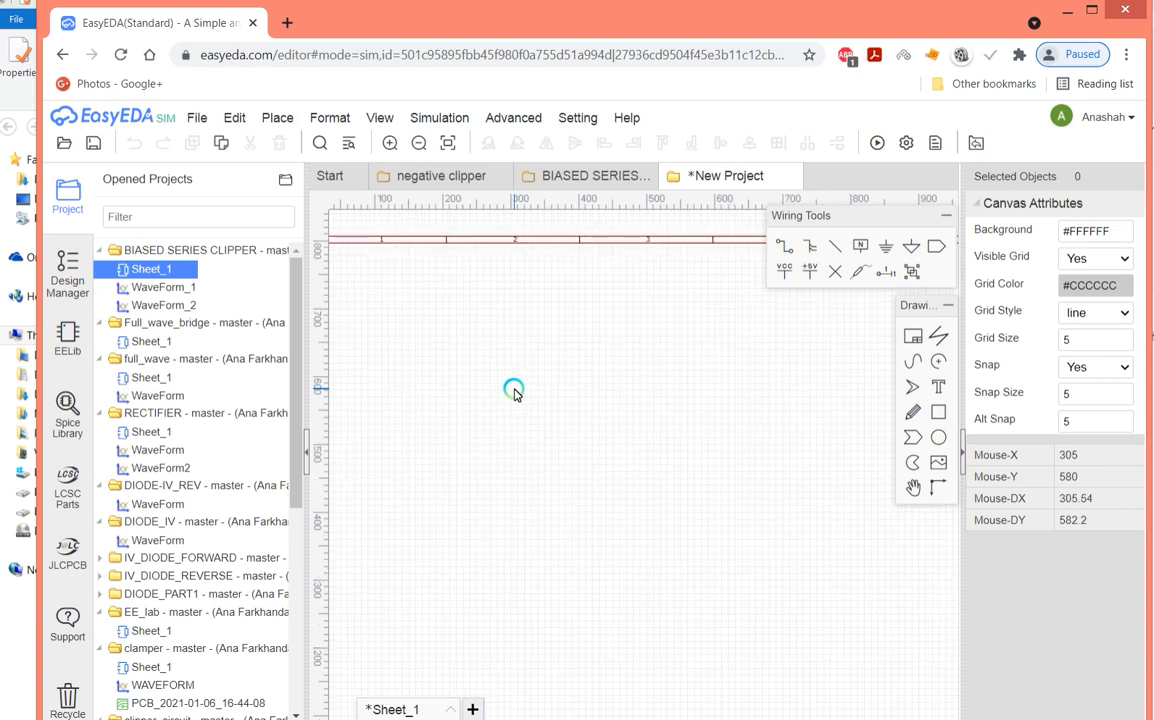
left_click(57, 338)
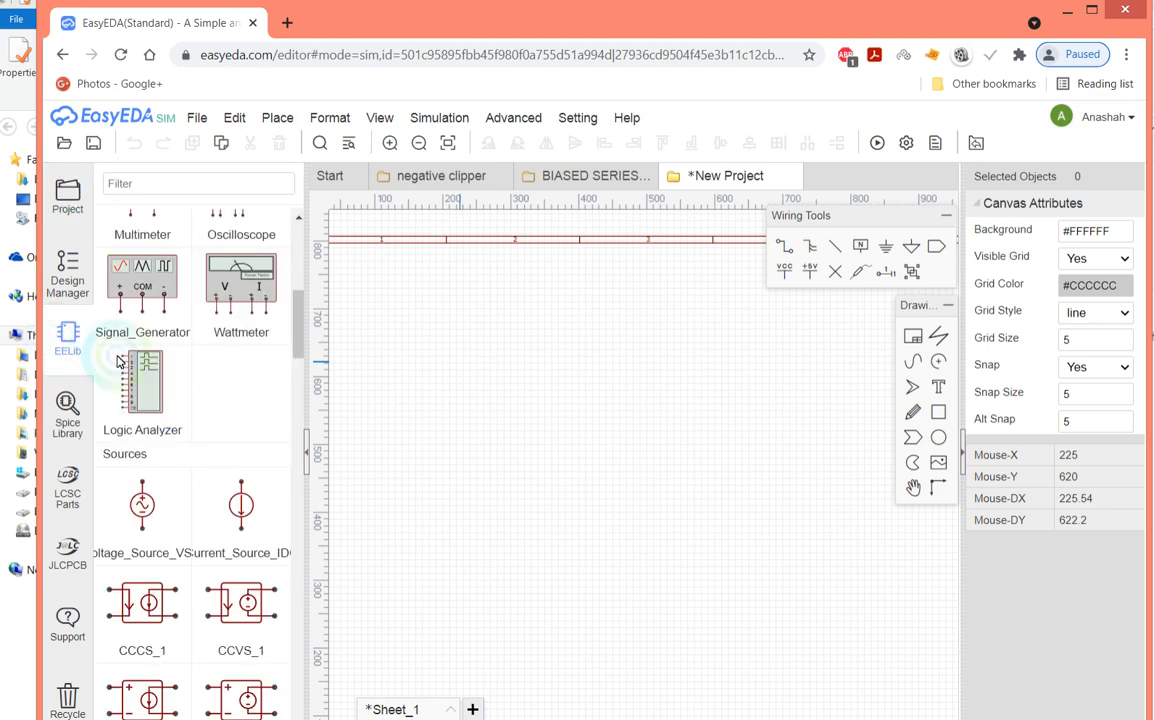
left_click_drag(297, 310, 299, 246)
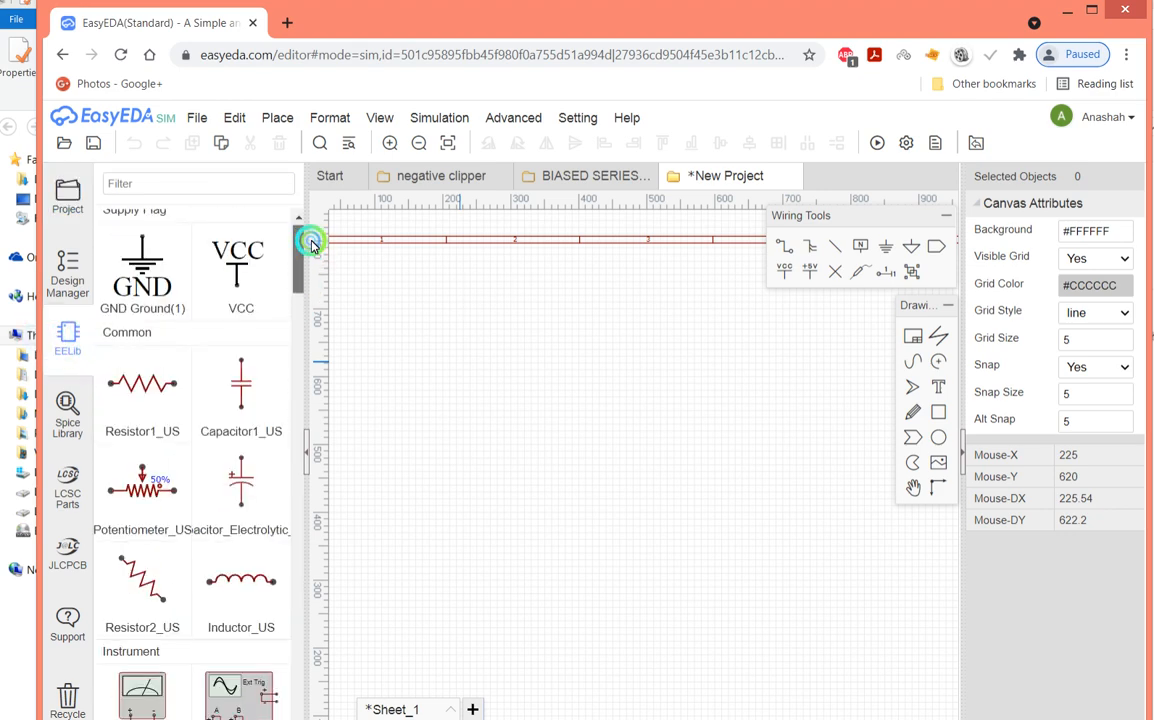
left_click(159, 386)
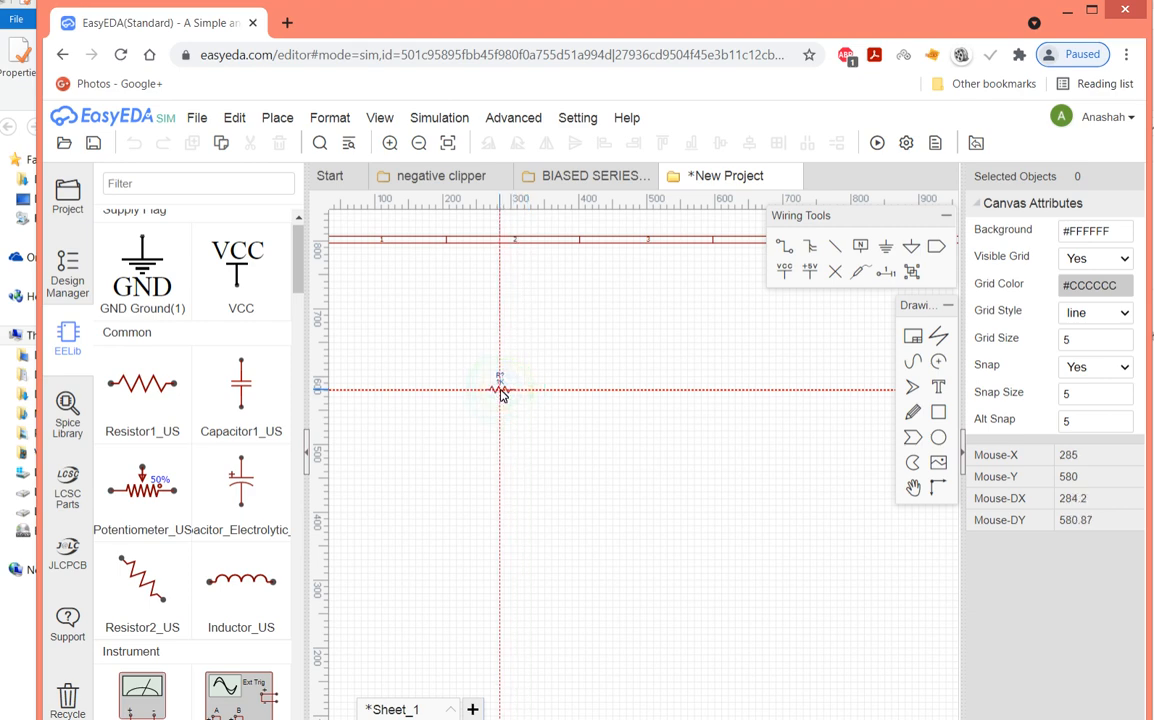
left_click(500, 388)
right_click(501, 391)
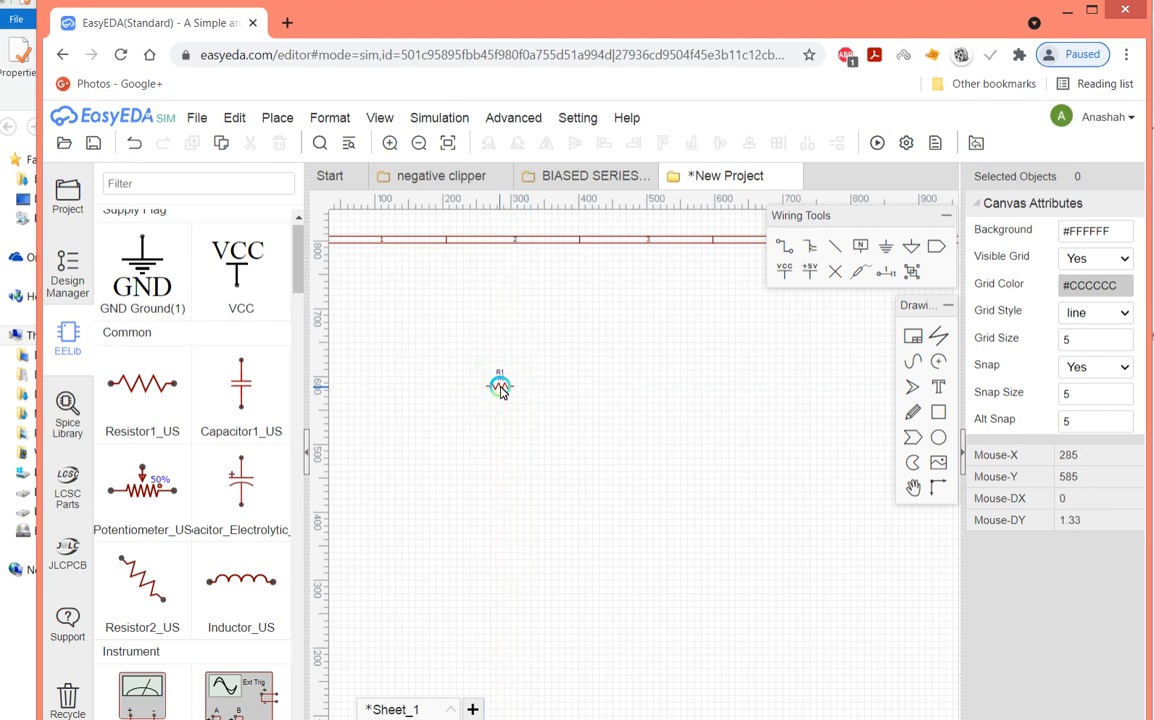
Place a 1N4148 diode to the lower right of R1 and rotate it to point vertically downward.
scroll(501, 391, "up", 5)
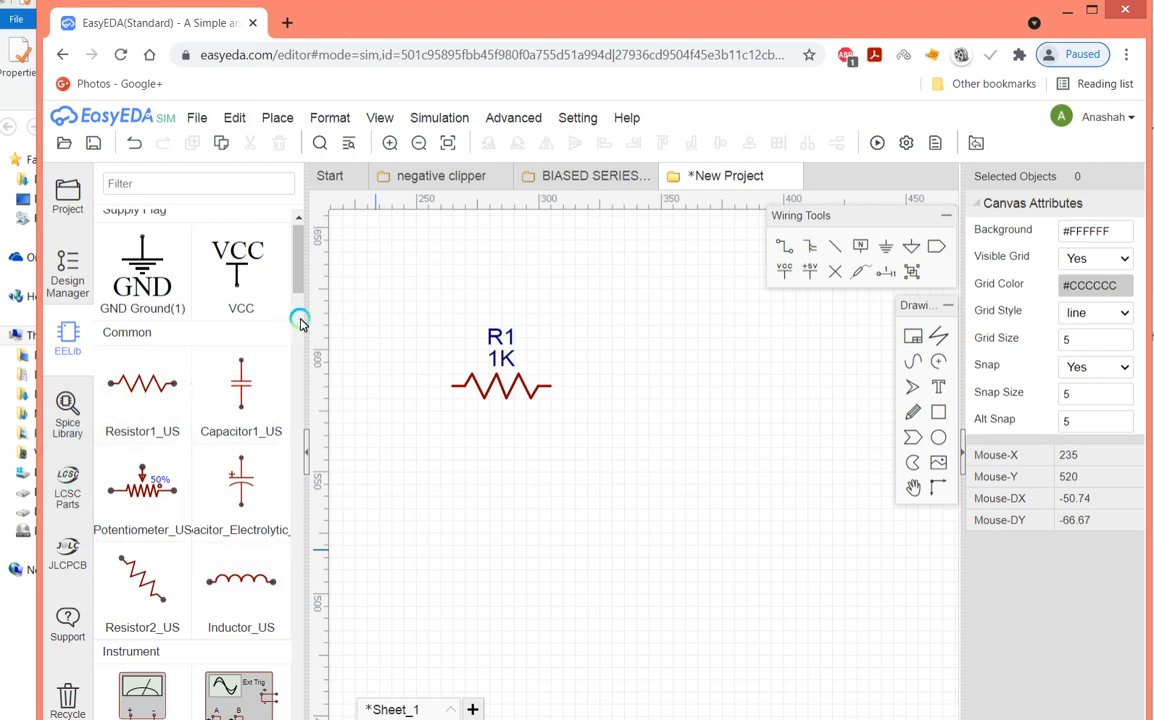
left_click_drag(299, 284, 303, 418)
left_click(142, 440)
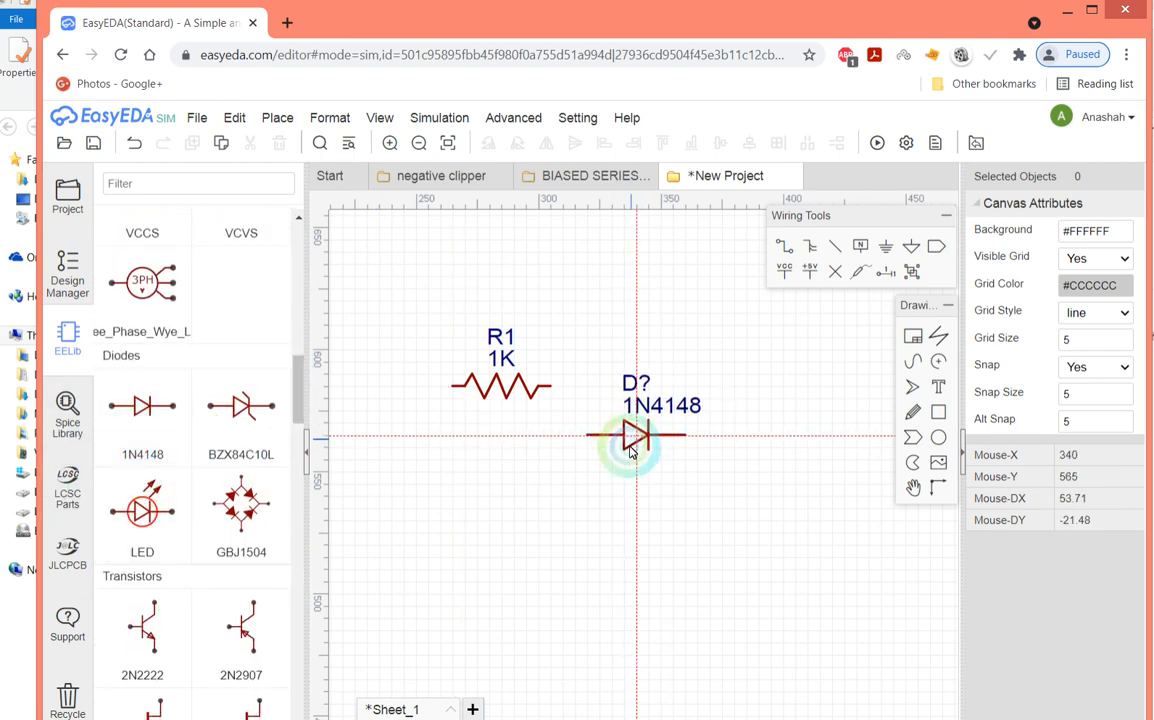
left_click(629, 454)
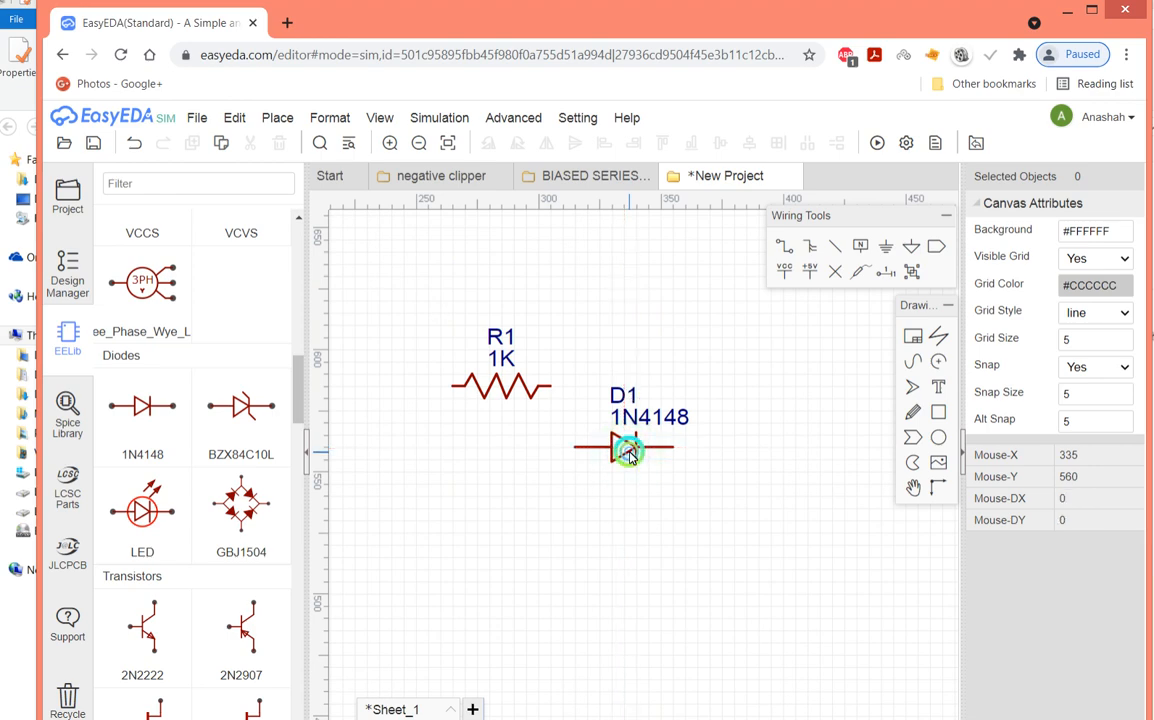
left_click(629, 454)
key("space")
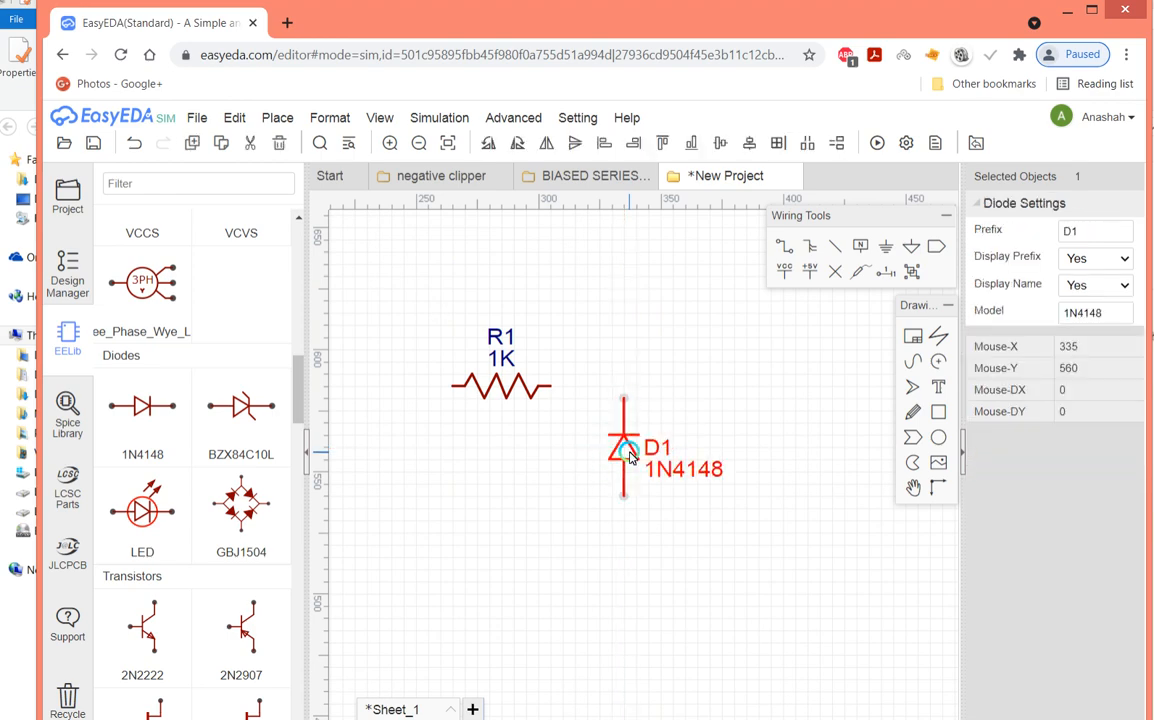
key("space")
key("space")
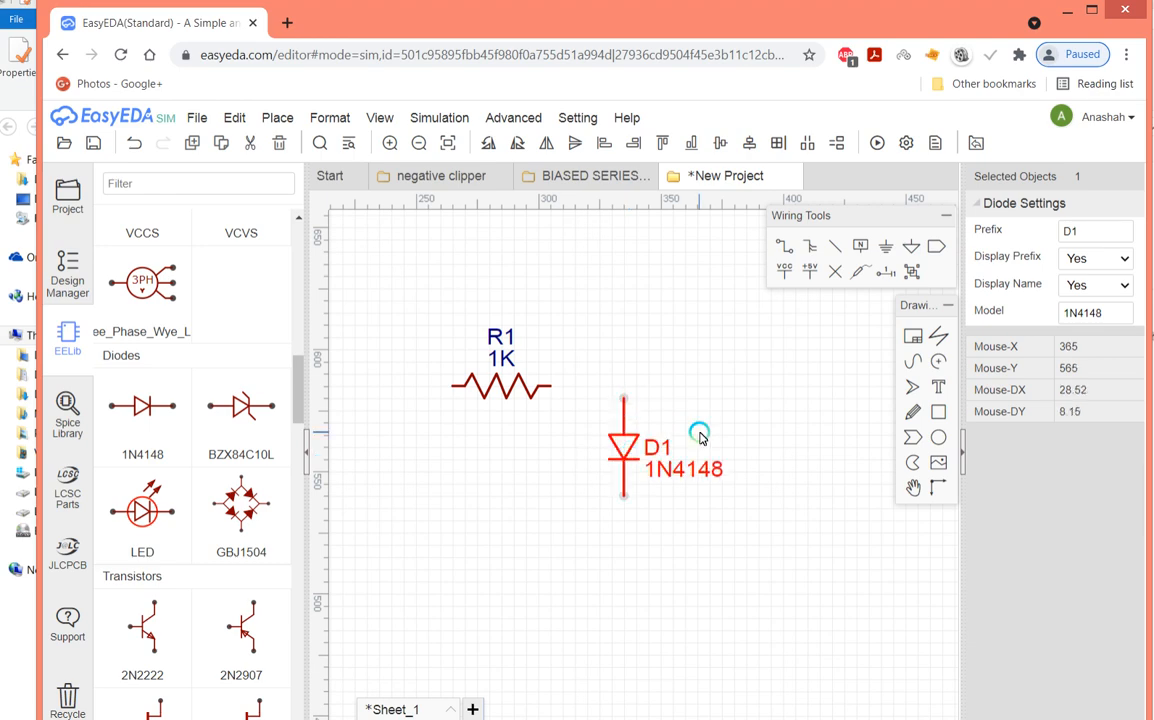
Place a second 1N4148 diode to the right of D1 and rotate it to point vertically upward.
left_click(130, 423)
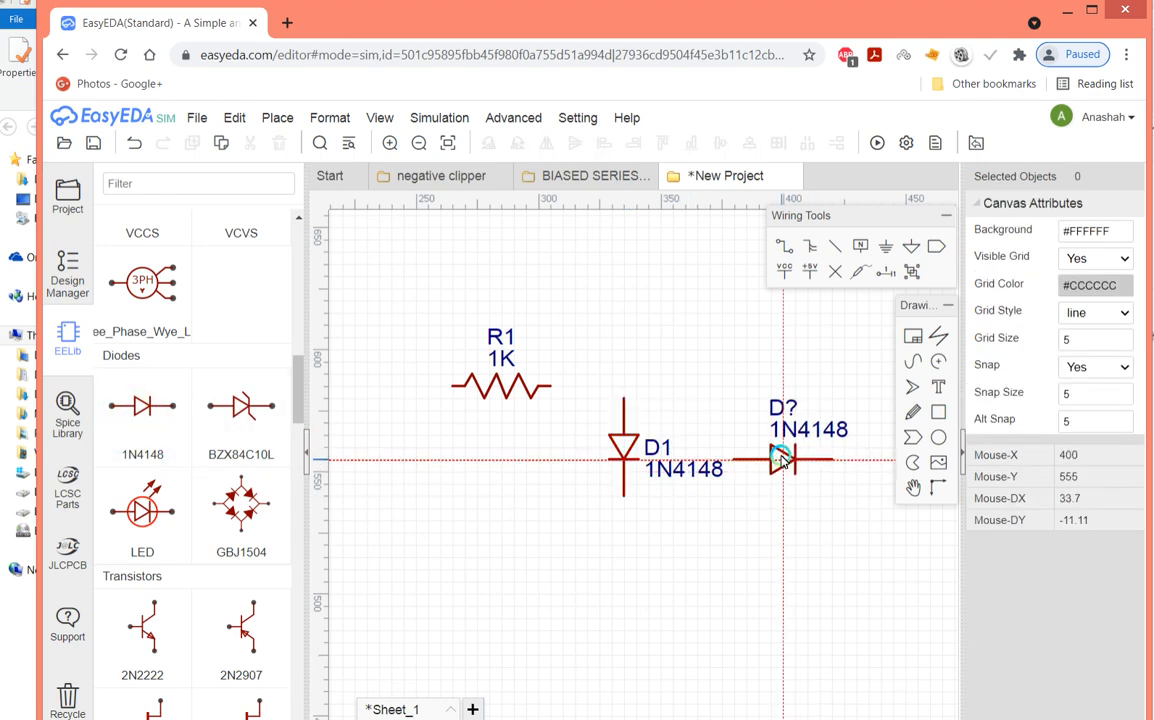
left_click(782, 459)
scroll(782, 459, "up", 2)
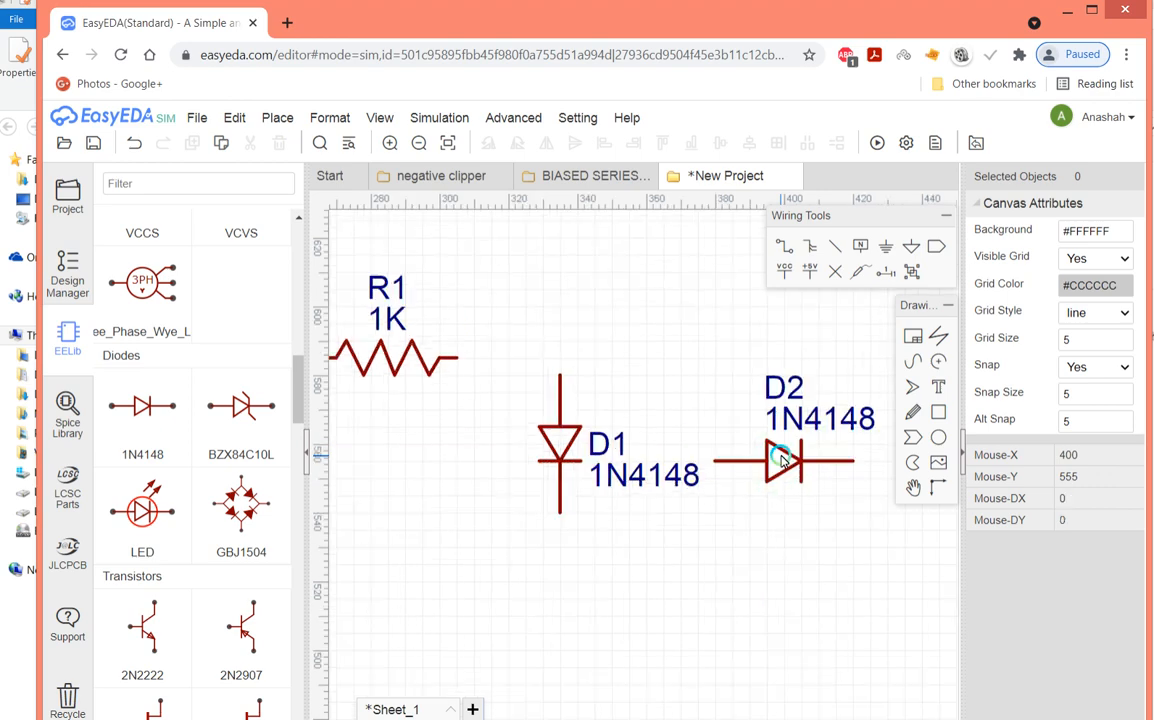
left_click(782, 459)
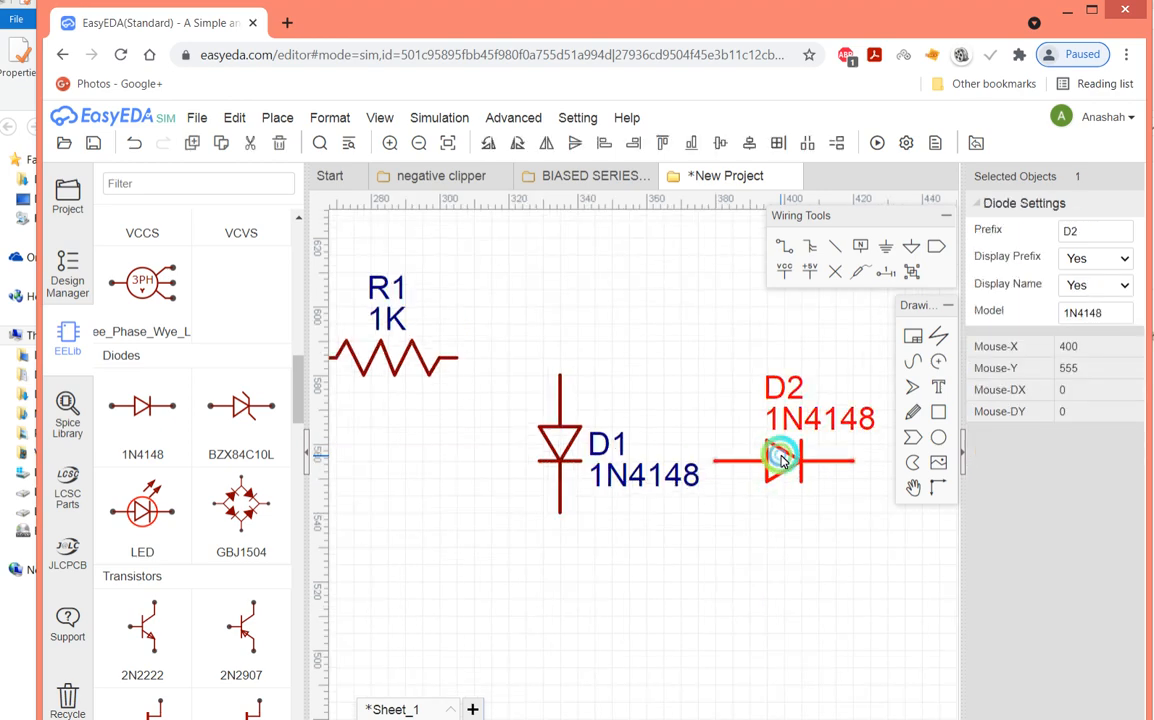
key("space")
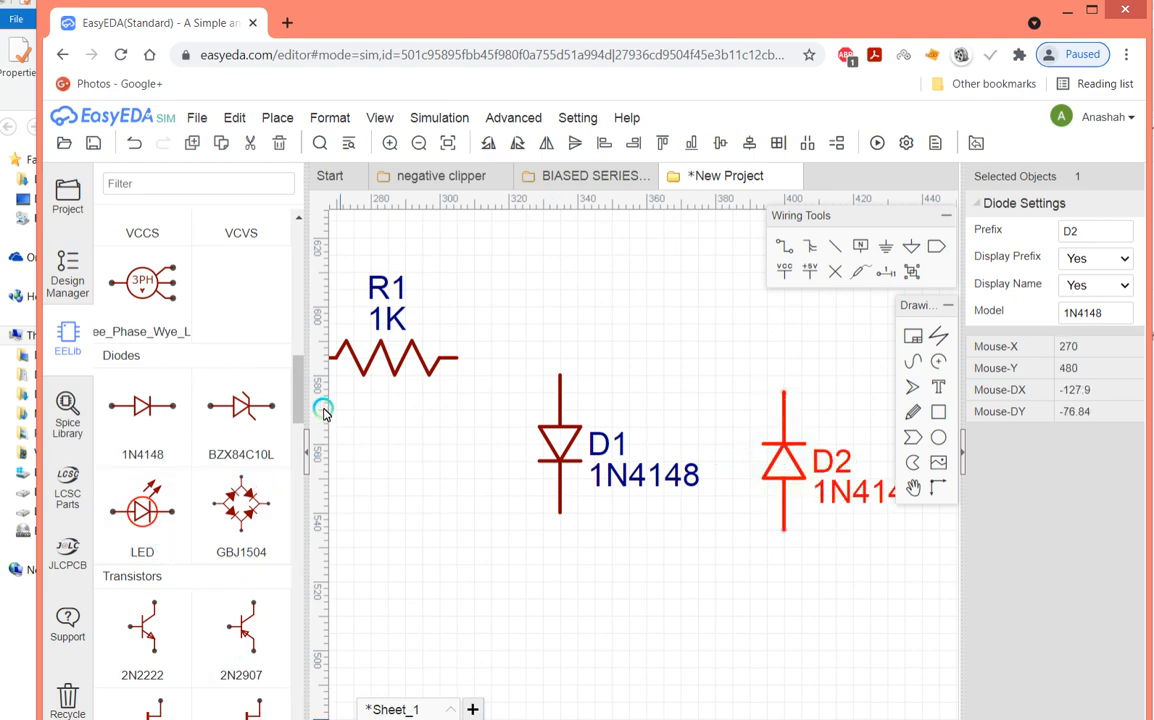
Place a DC voltage source directly below D1, with its positive terminal joined to the diode's lower end.
left_click(296, 392)
left_click_drag(296, 392, 296, 322)
left_click(157, 494)
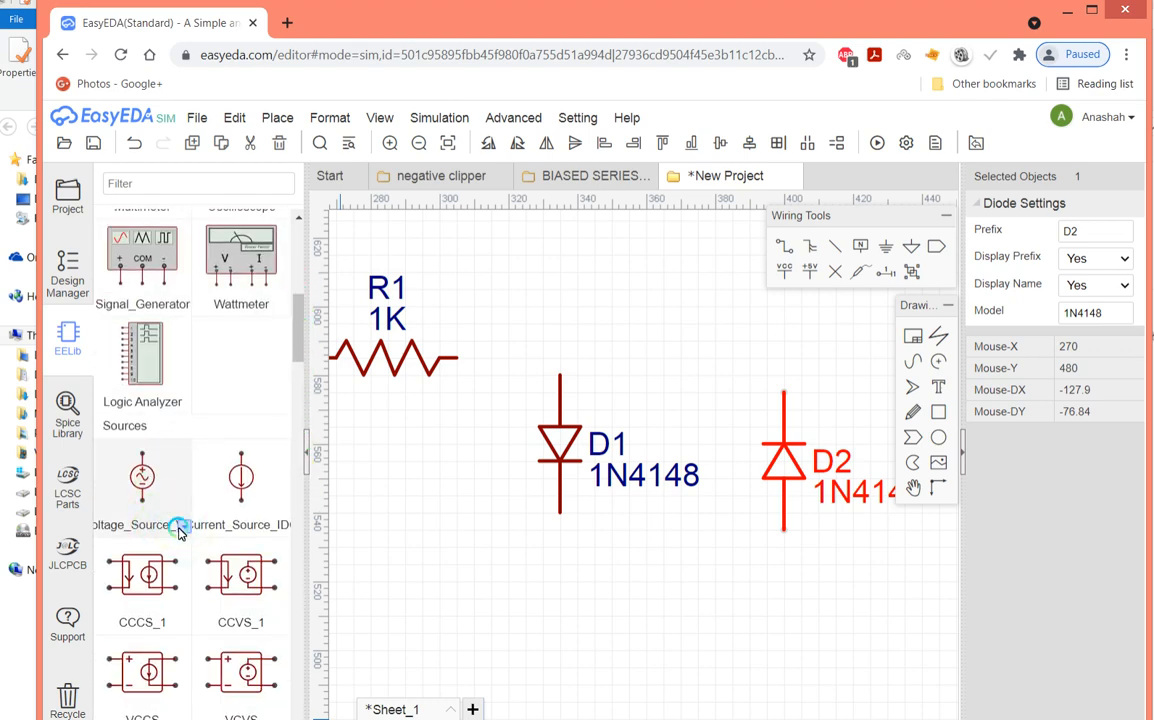
left_click(184, 525)
left_click(232, 559)
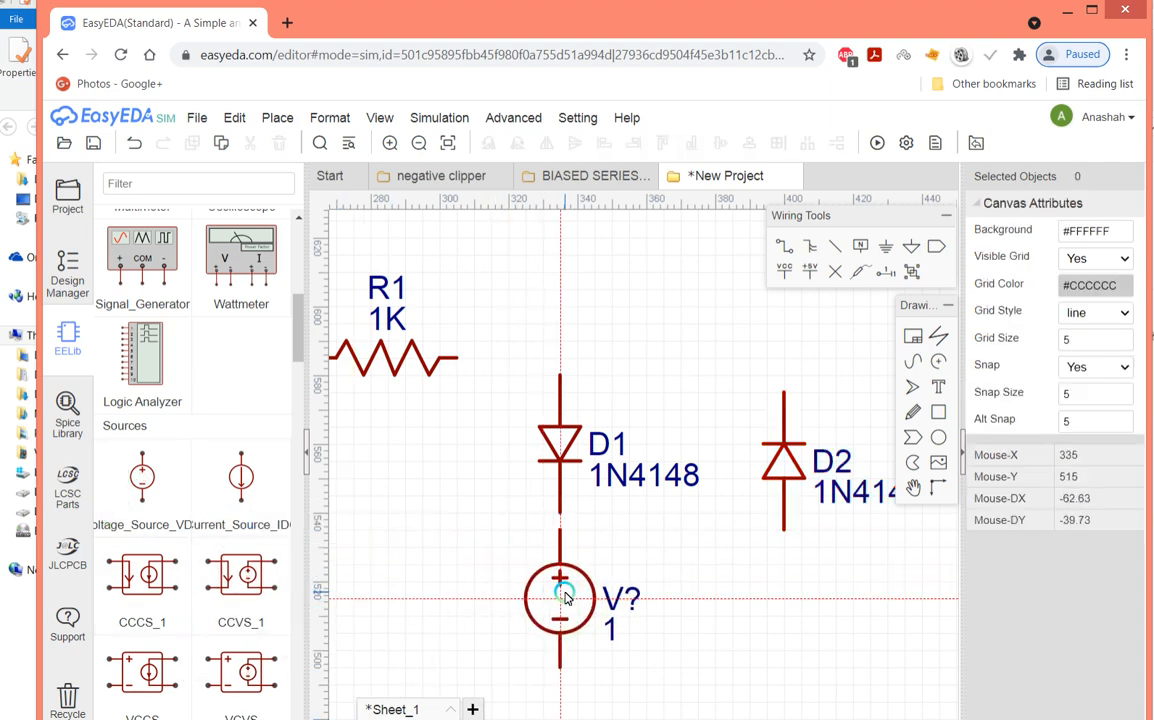
left_click(565, 588)
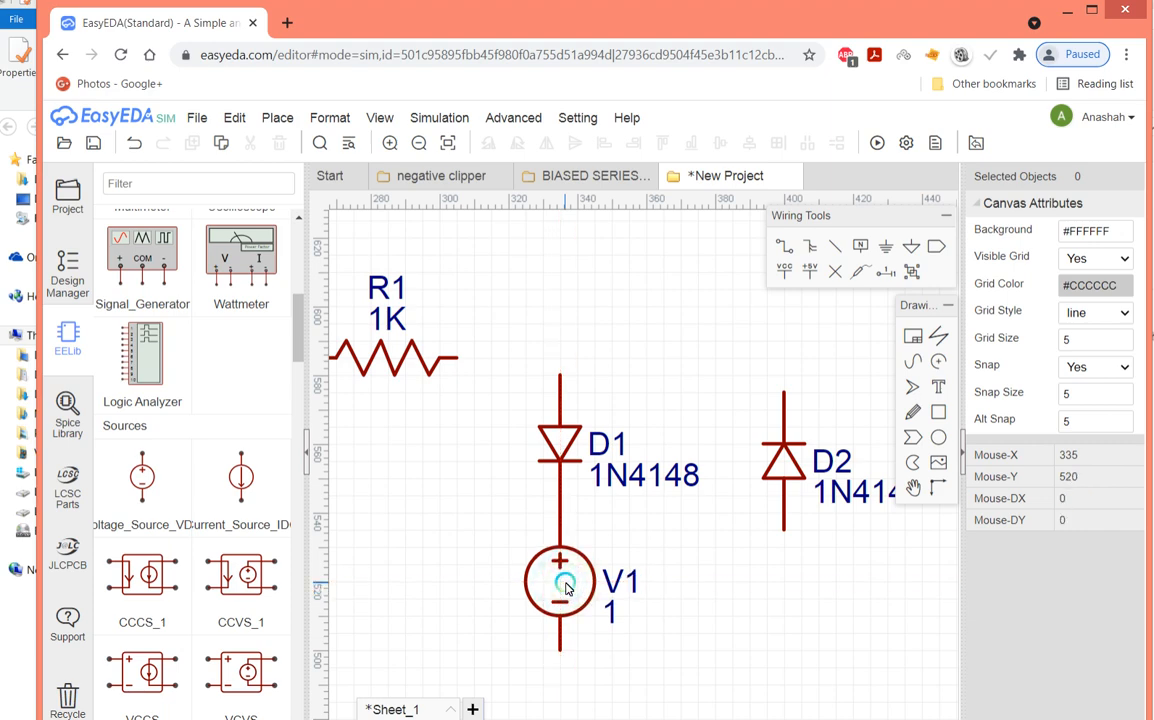
Add a second DC voltage source below D2, turned with its negative terminal up and joined to the diode.
left_click(143, 478)
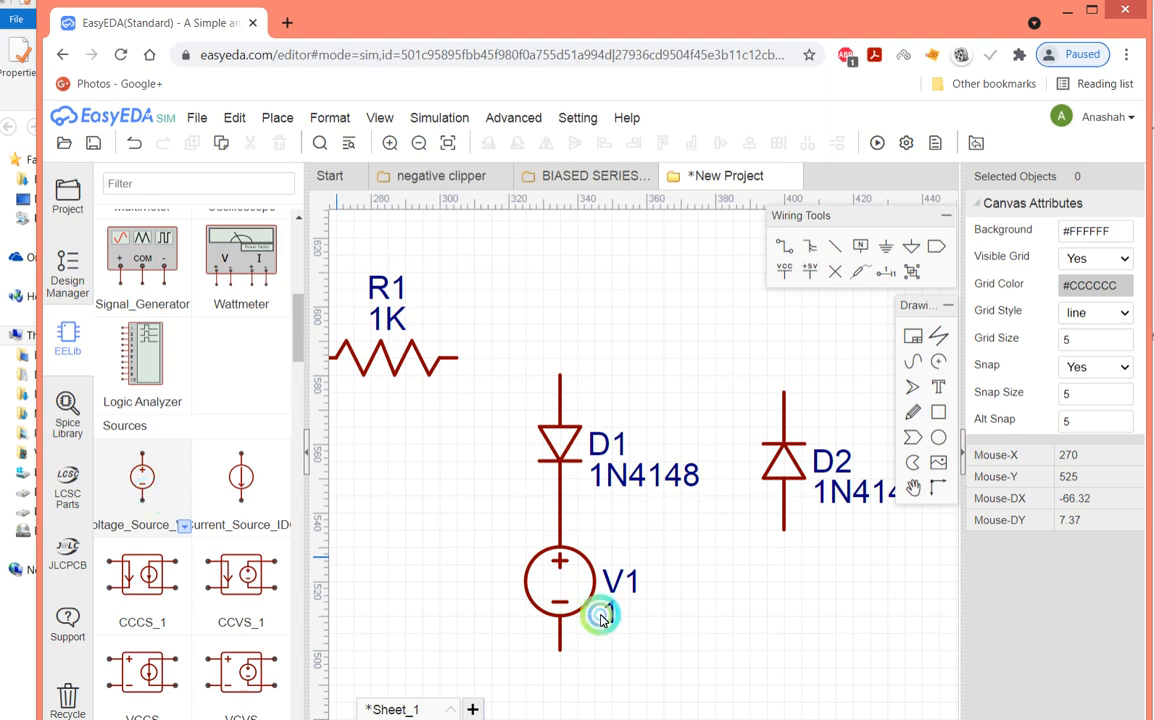
left_click(783, 620)
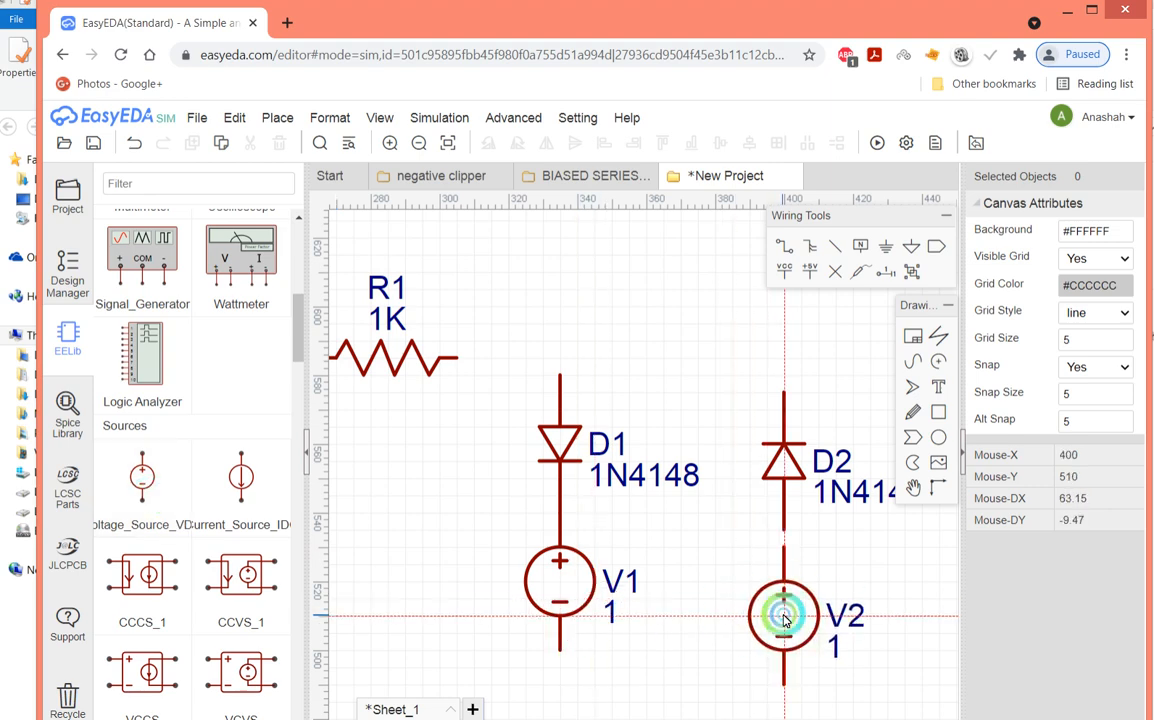
left_click(783, 617)
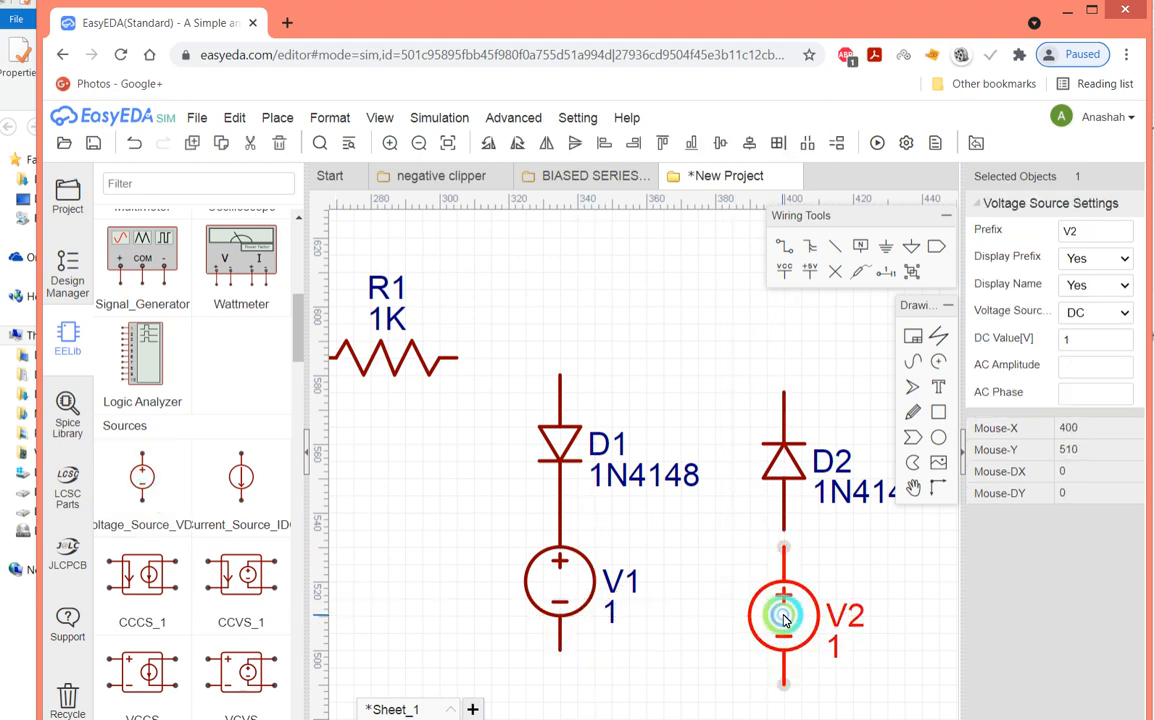
key("space")
key("space")
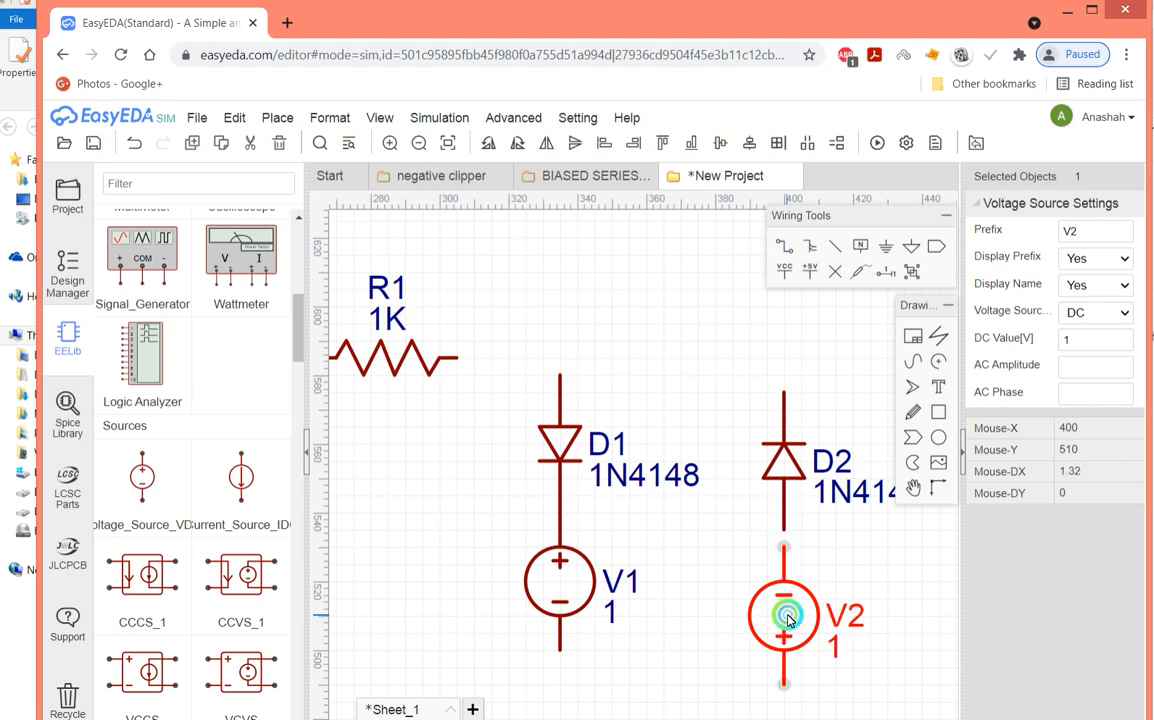
left_click_drag(788, 620, 783, 608)
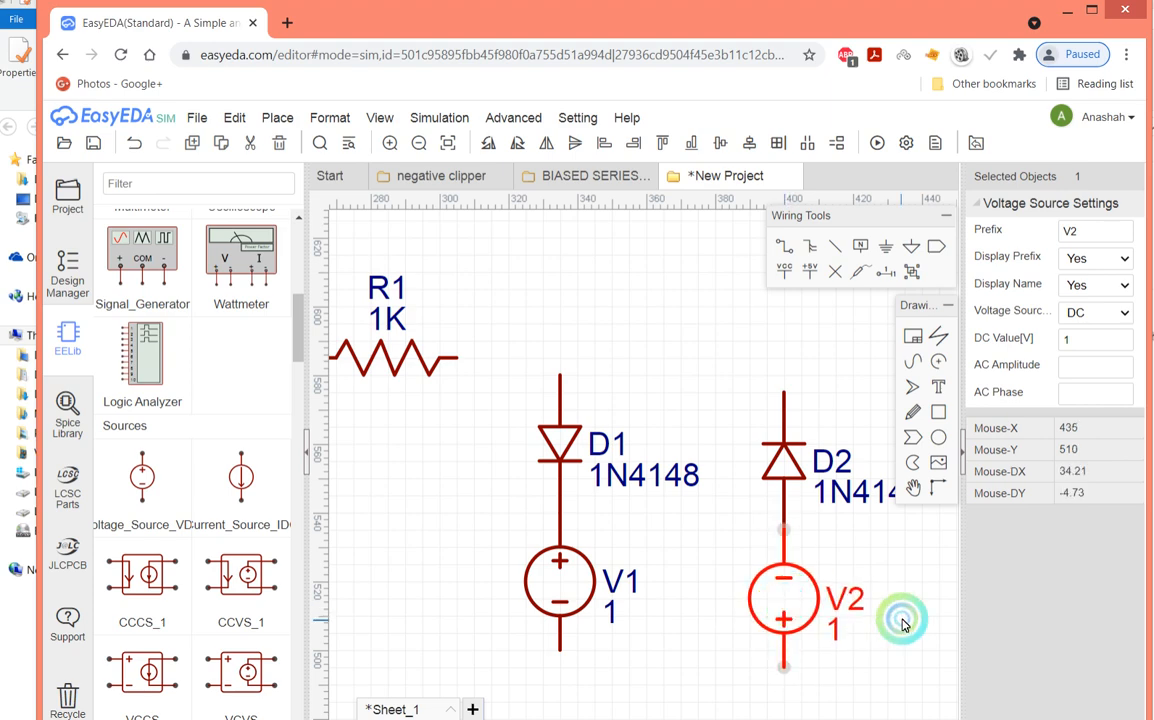
left_click(886, 587)
Move R1 and D2 so their upper connection points line up horizontally with the top of D1.
scroll(866, 618, "down", 2)
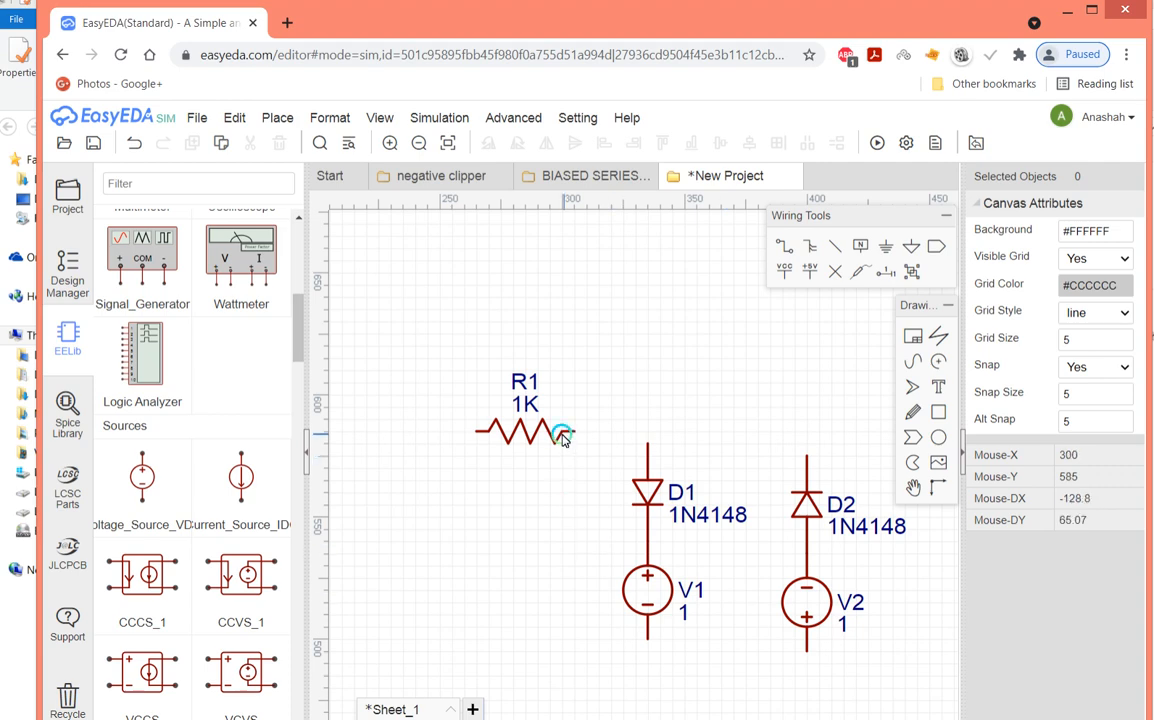
left_click_drag(566, 437, 553, 447)
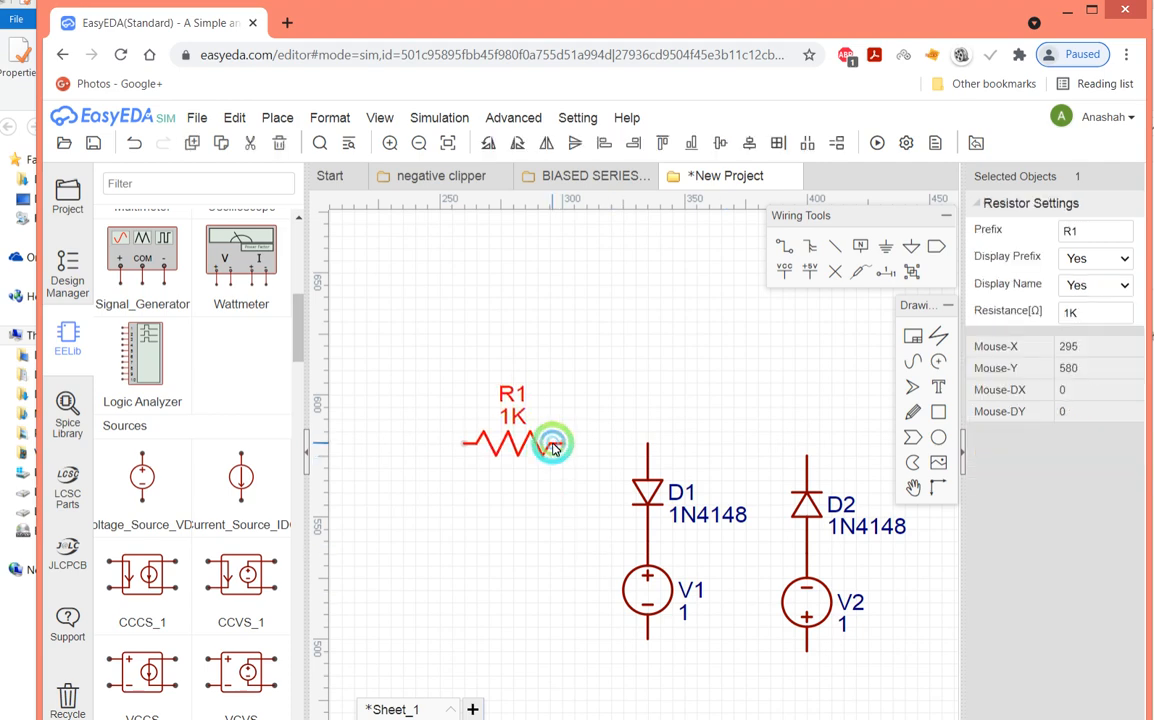
left_click(809, 481)
left_click_drag(807, 474, 809, 461)
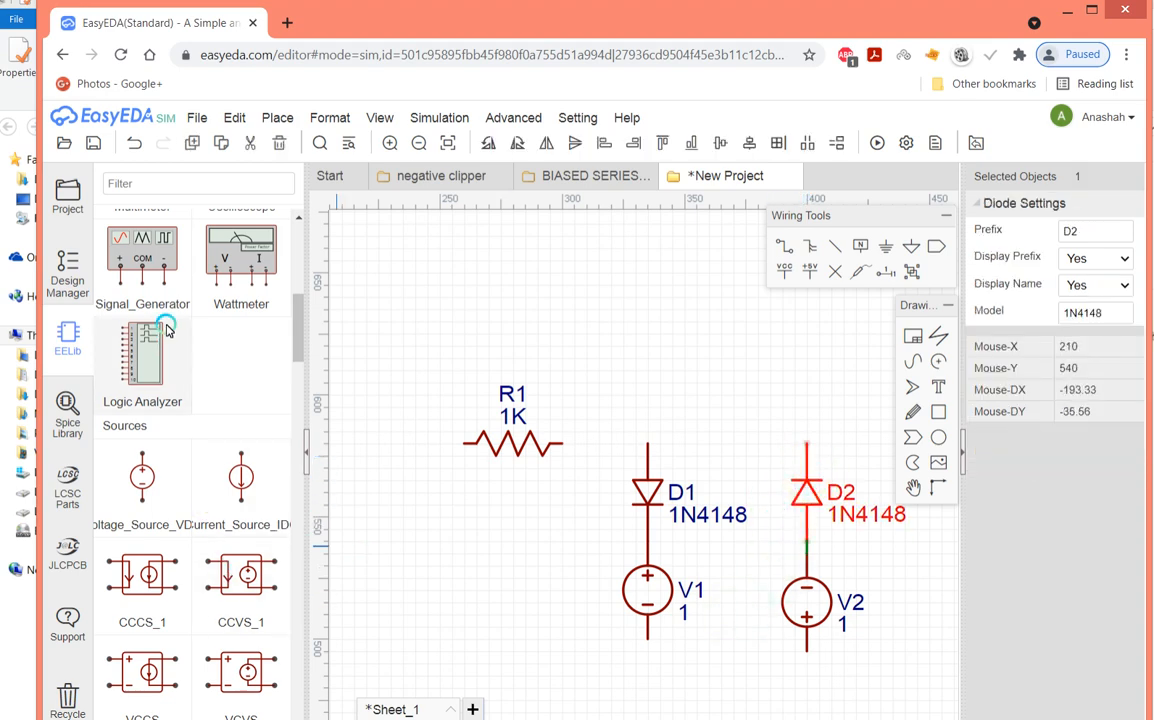
Wire the right end of R1 across the top of D1 to the top of D2.
left_click(784, 246)
left_click(567, 447)
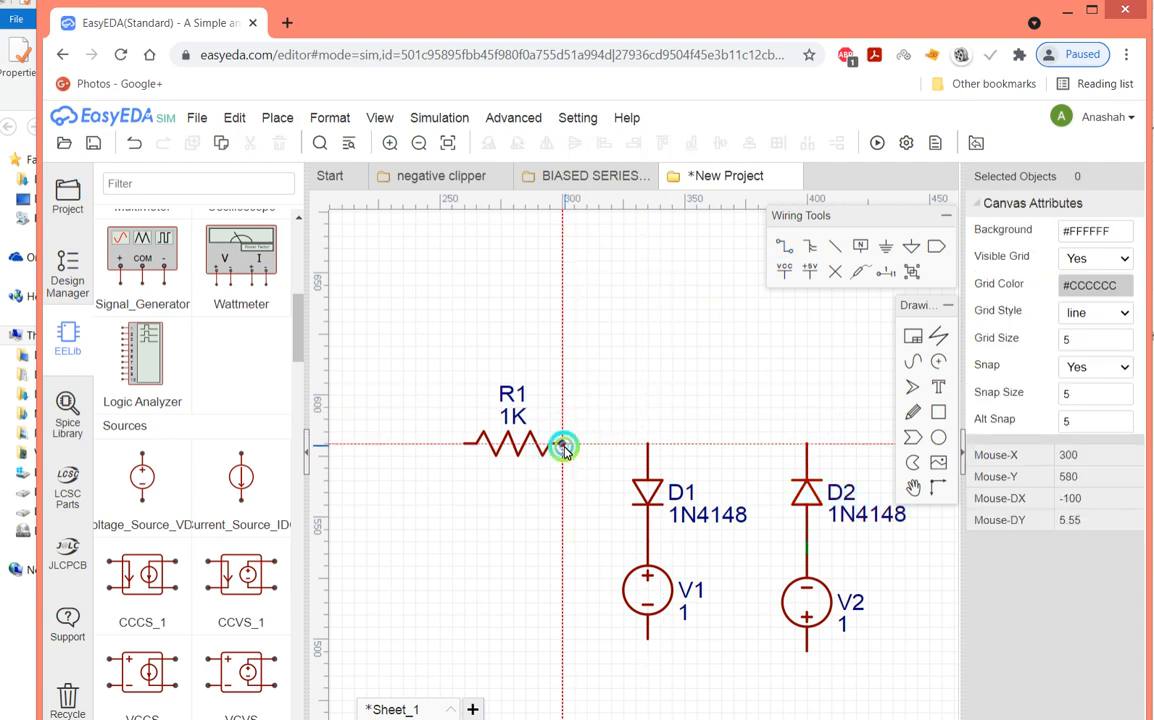
left_click(798, 446)
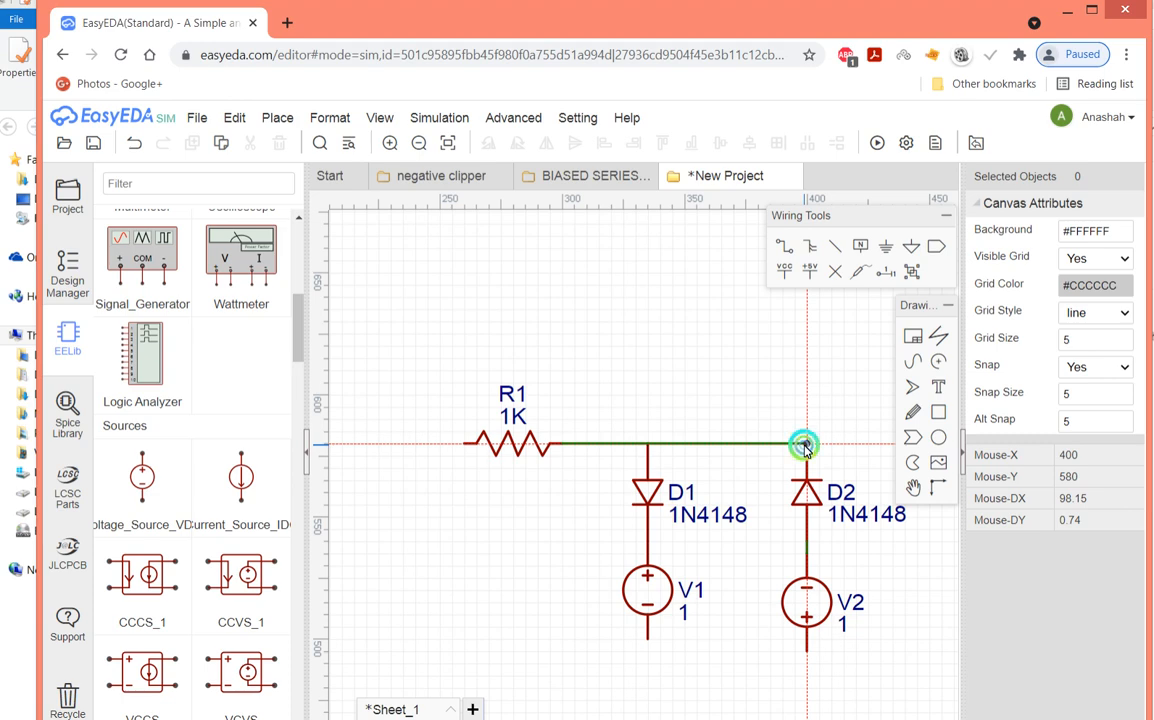
left_click(805, 446)
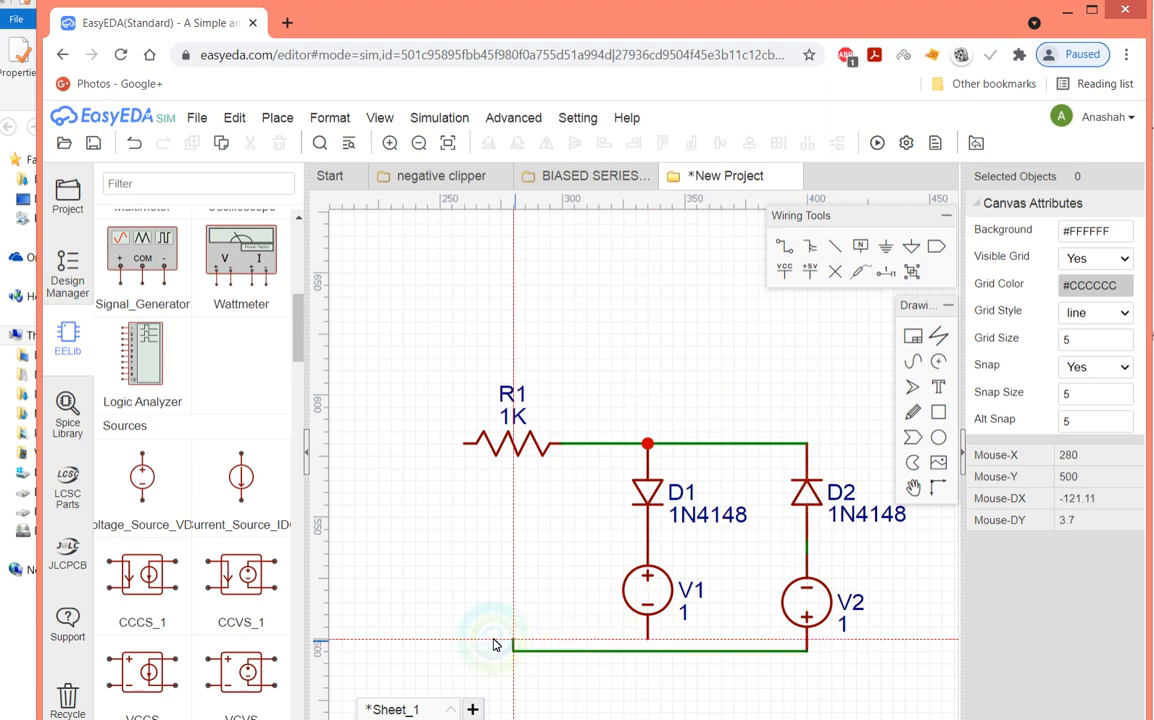
Run a wire from the lower terminal of V2 leftward to directly beneath the left end of R1.
left_click(437, 641)
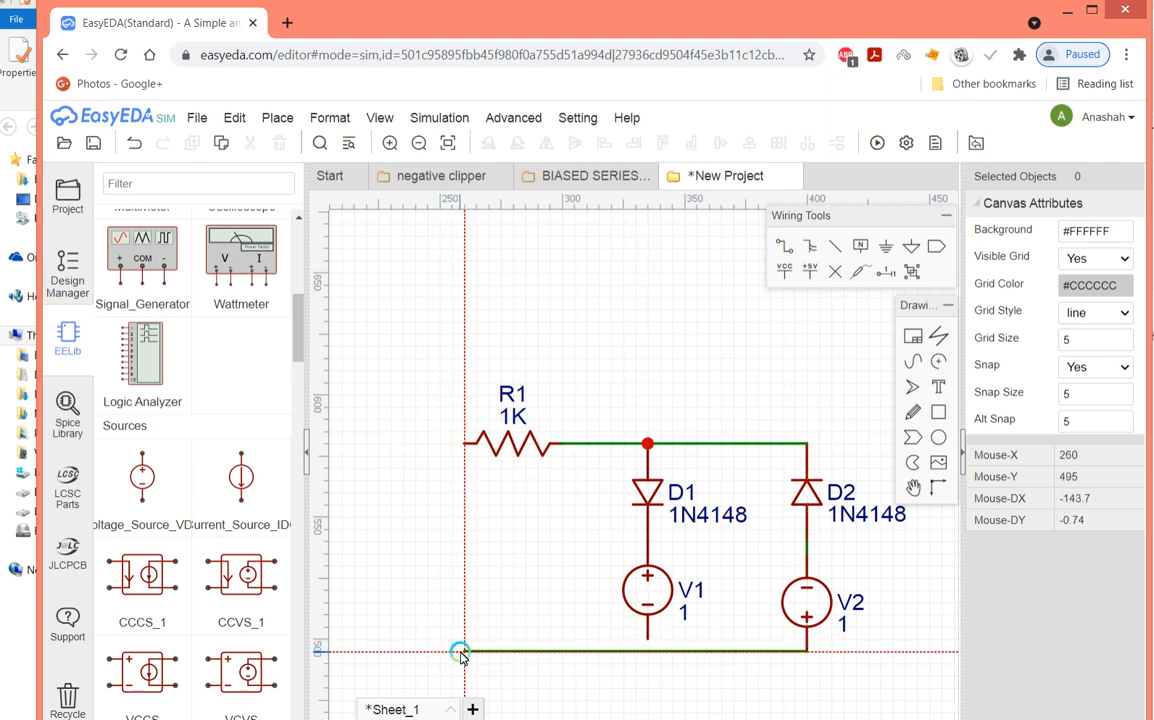
left_click(461, 653)
right_click(461, 653)
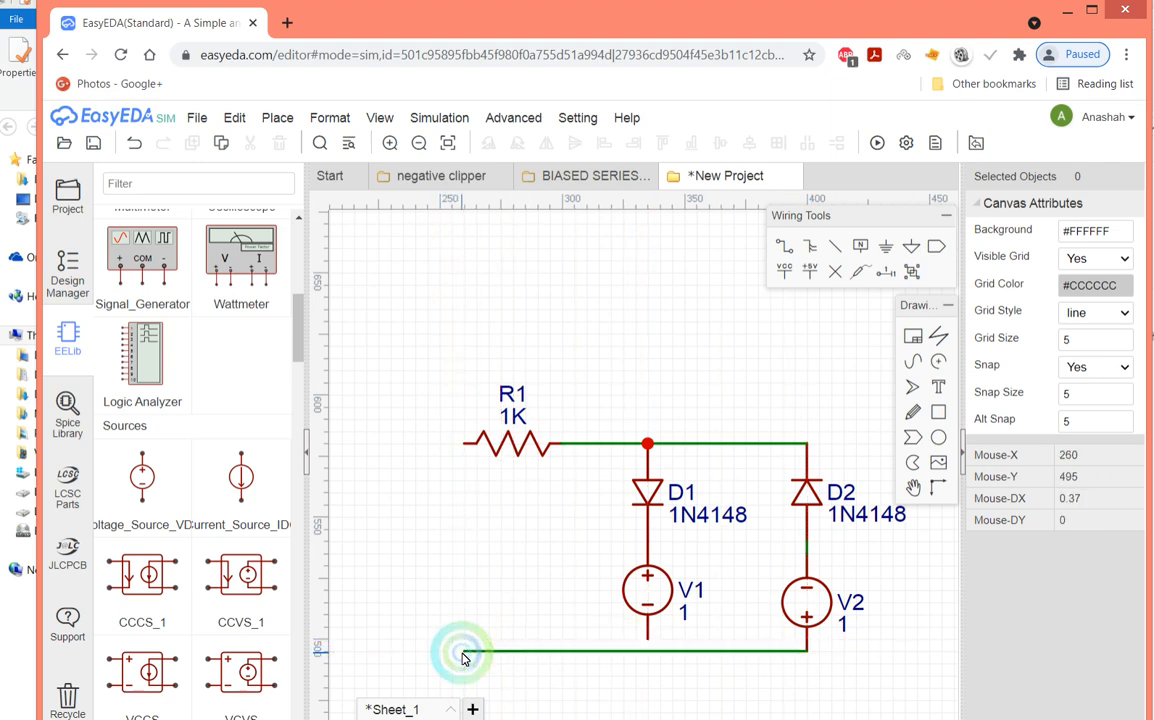
Wire the lower terminal of V1 down to the bottom wire.
left_click(646, 644)
left_click(646, 651)
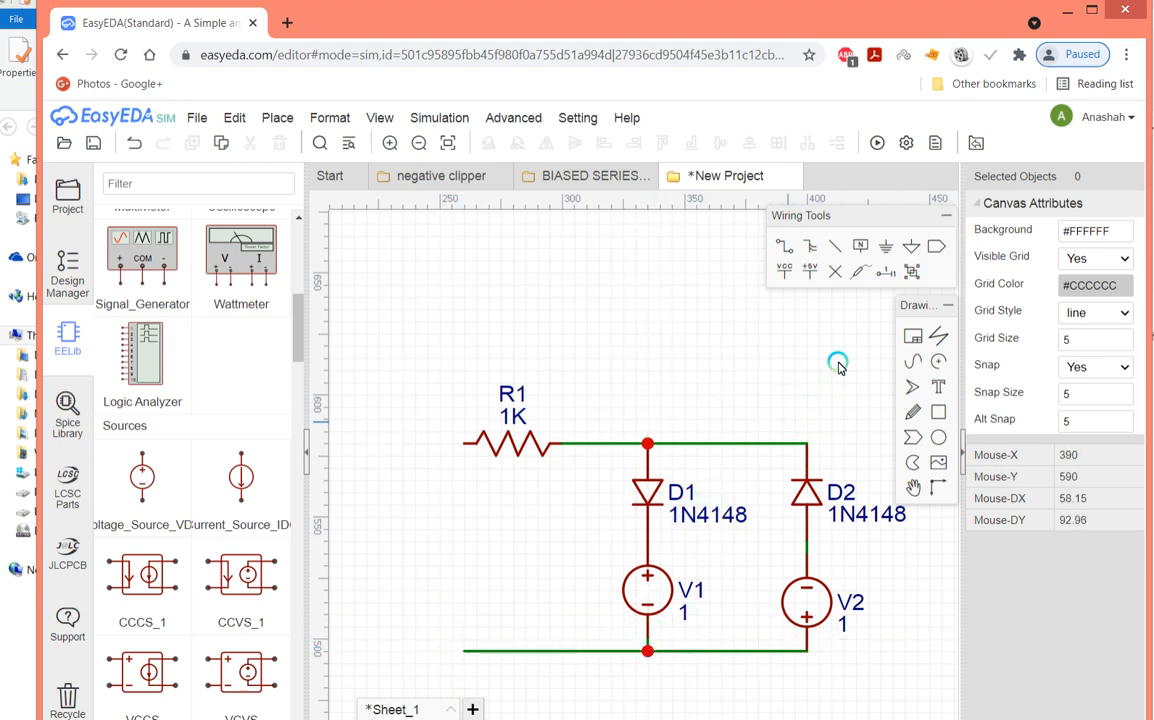
left_click(841, 246)
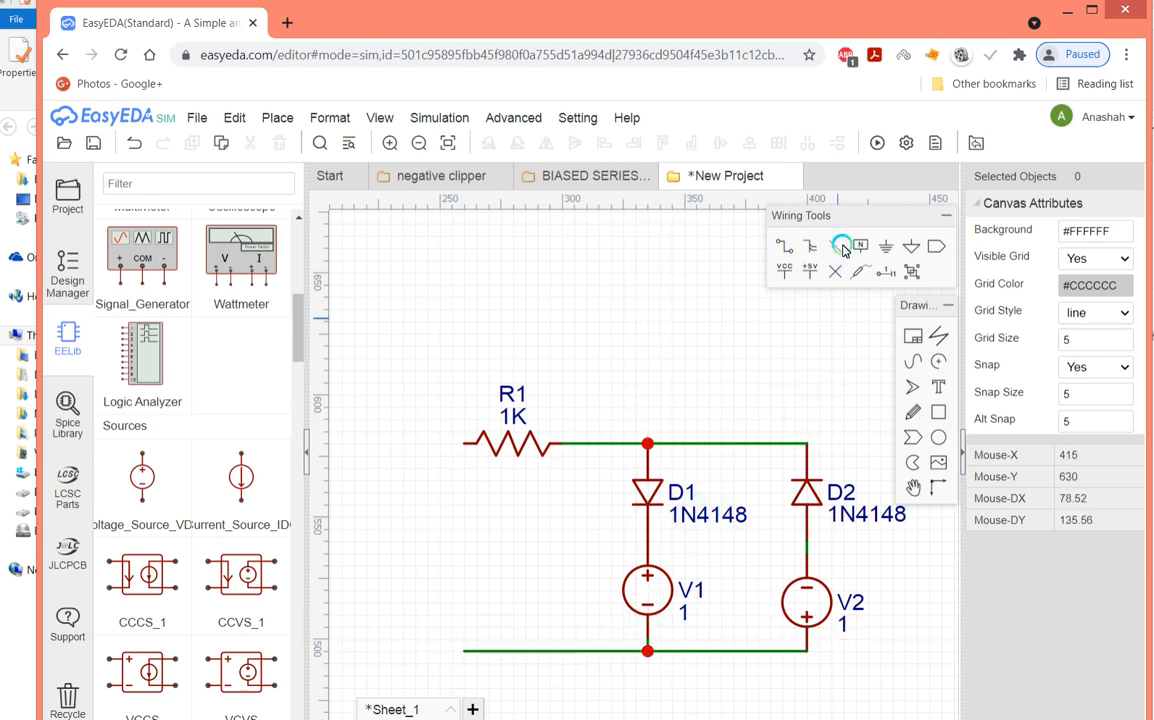
Place a sinusoidal voltage source (Voltage_Source_VSin) upright, below and to the left of R1, between the upper and lower wires.
left_click(178, 533)
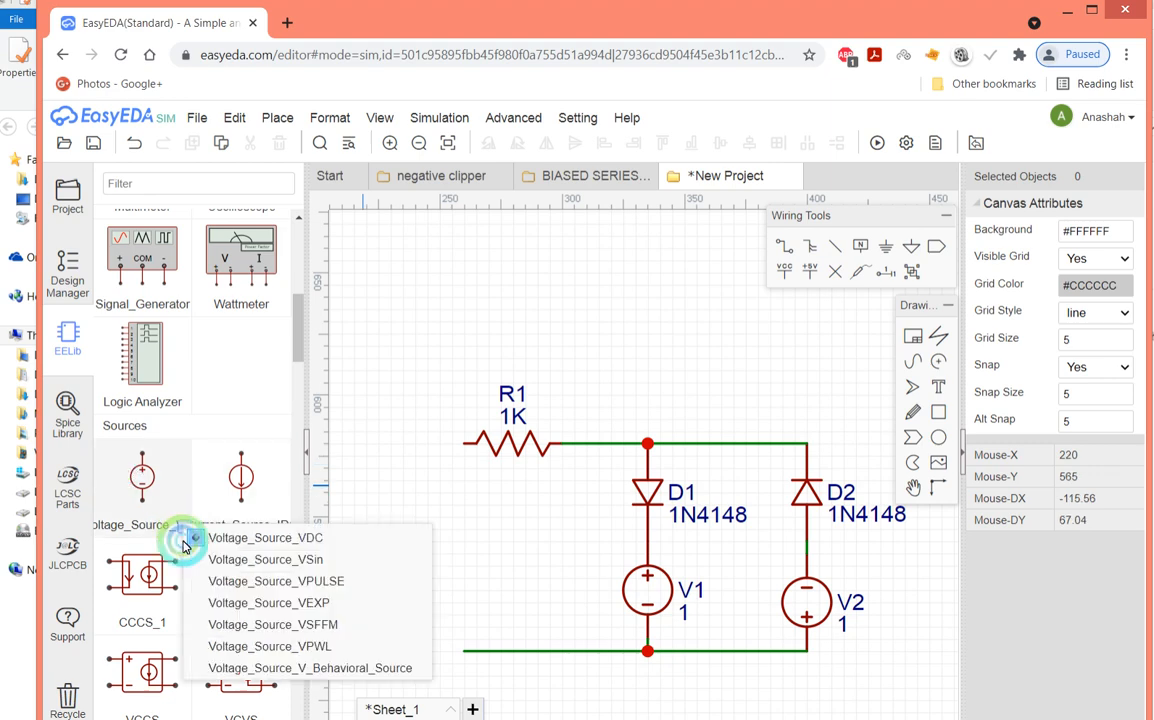
left_click(232, 558)
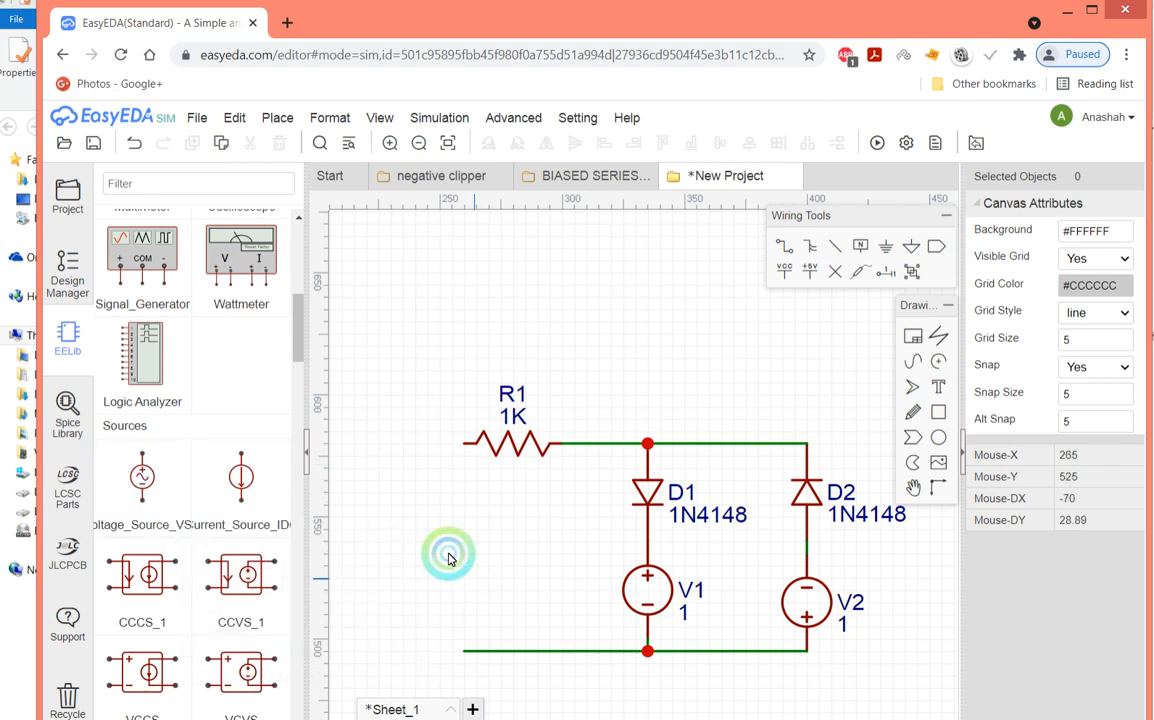
left_click(146, 479)
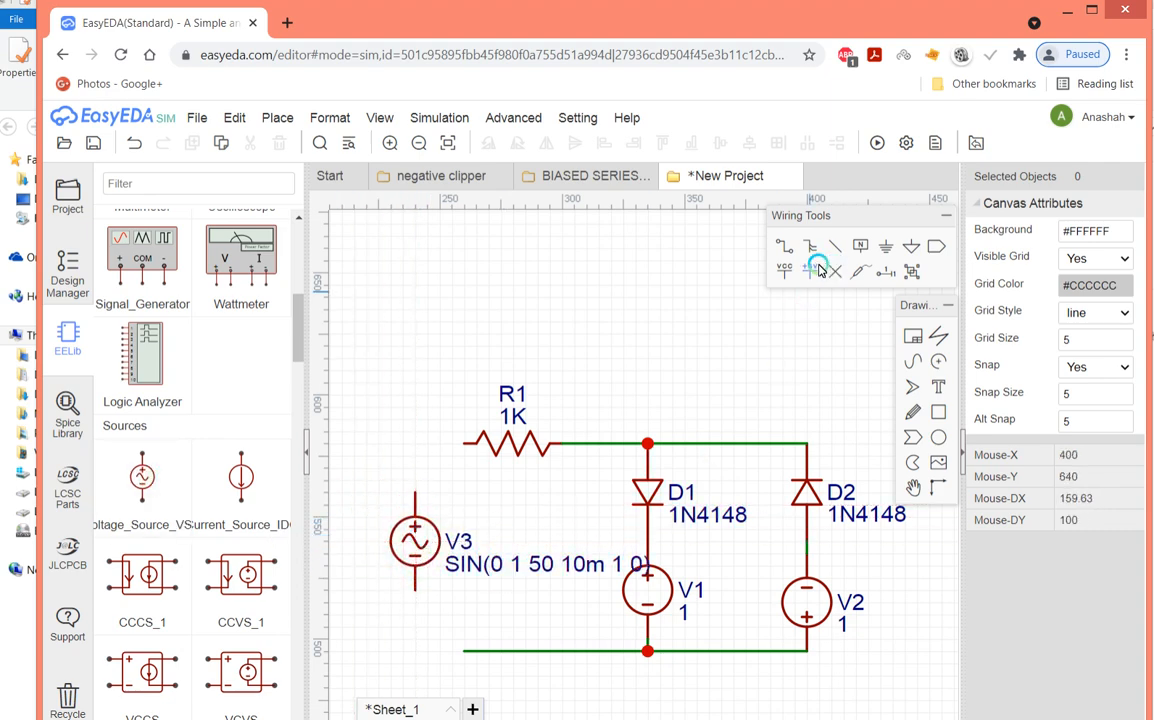
Wire the sine source's positive terminal to the left end of R1 and its negative terminal to the left end of the bottom wire.
left_click(787, 248)
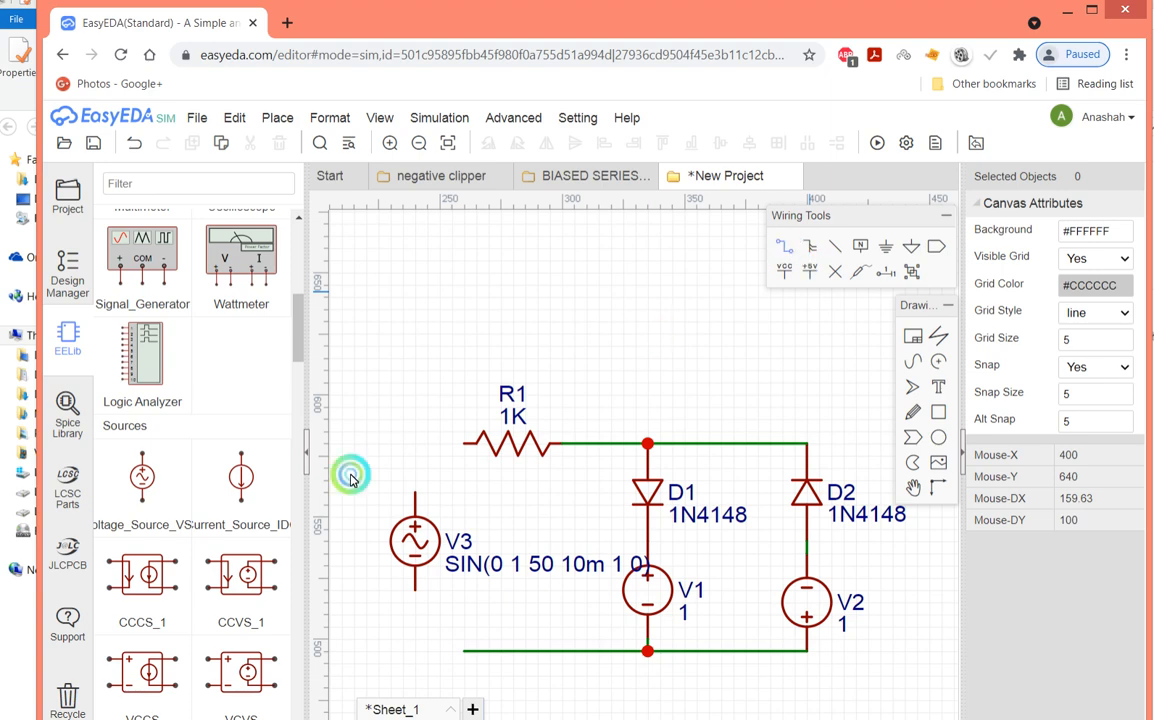
left_click(414, 492)
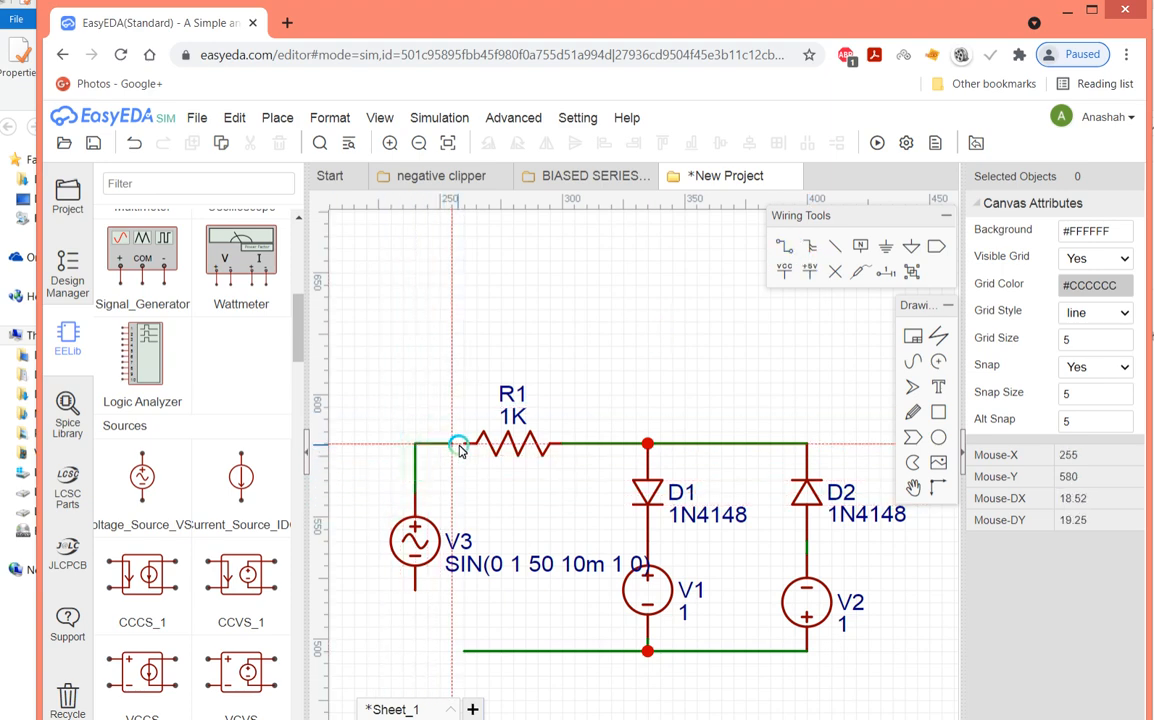
left_click(461, 446)
right_click(461, 446)
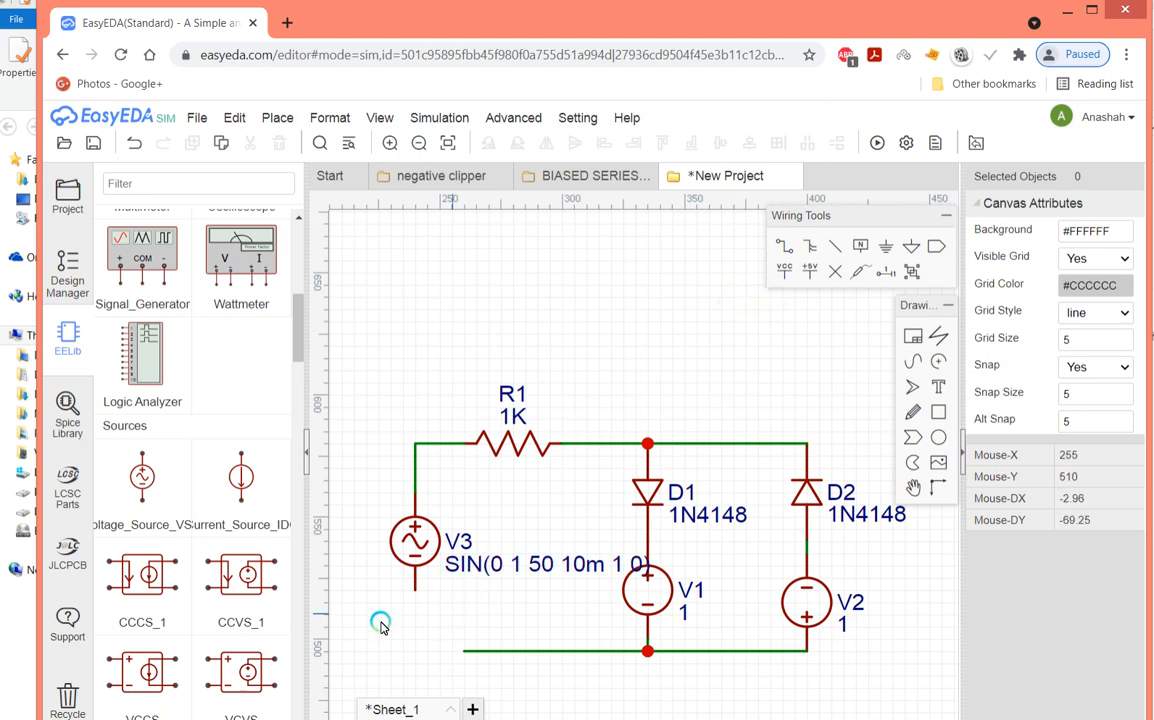
left_click(411, 594)
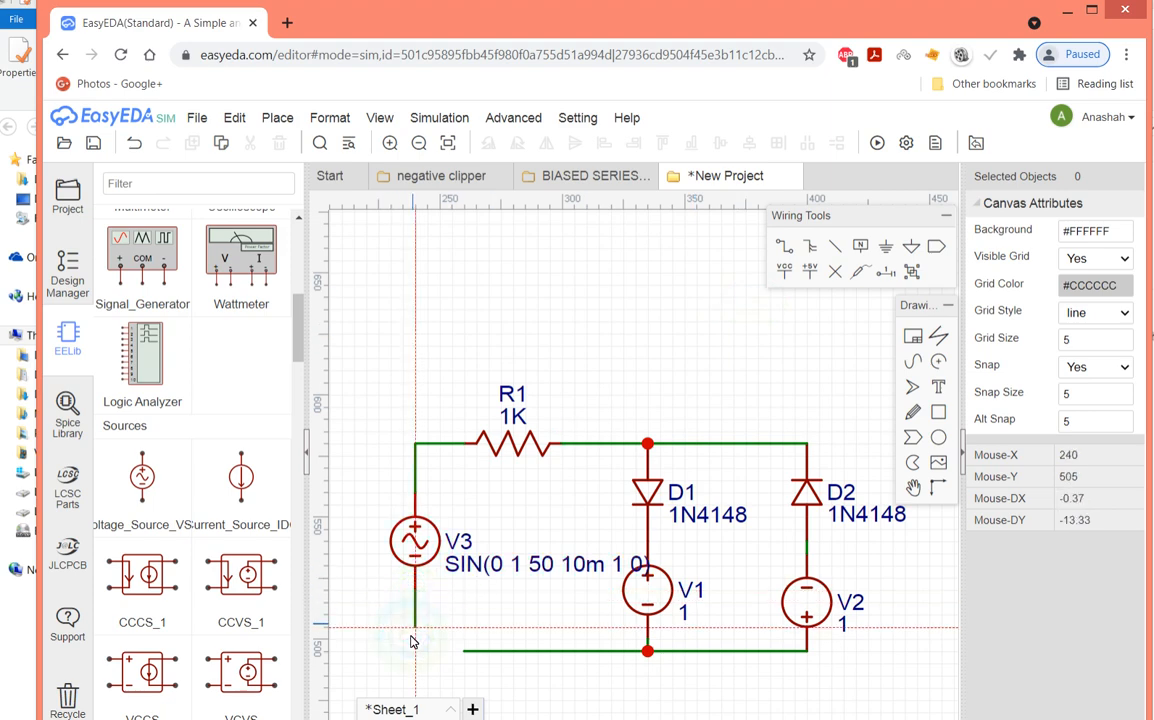
left_click(466, 656)
right_click(466, 656)
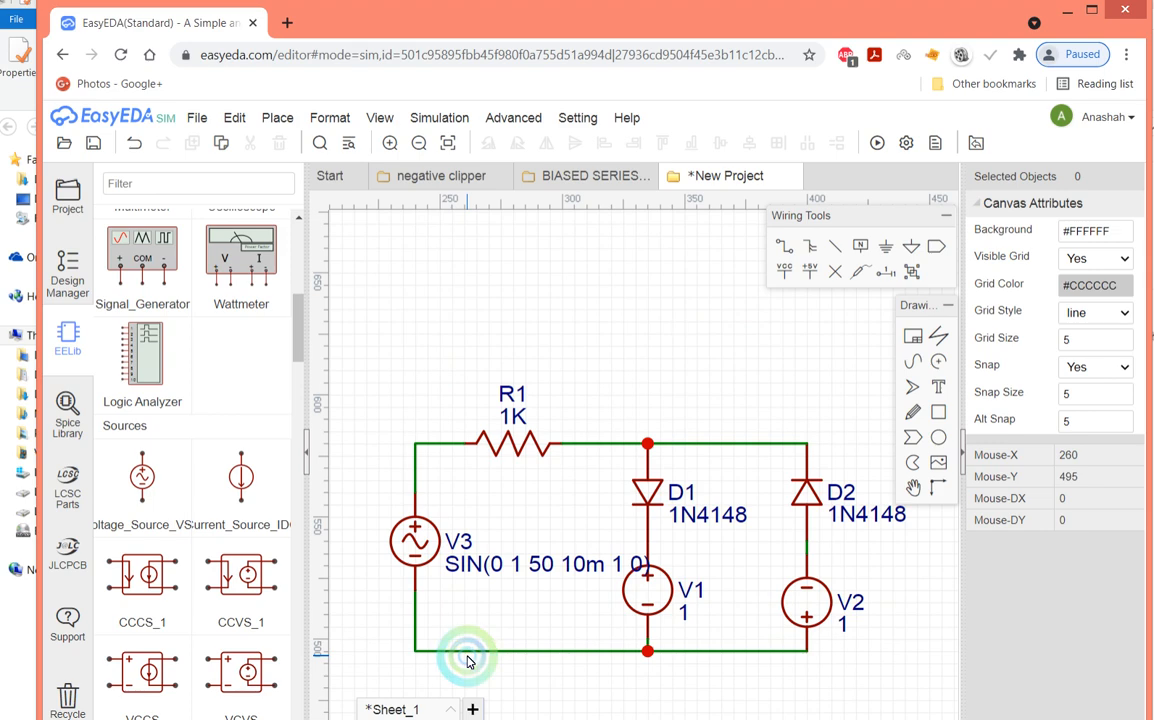
Change the sine source's value to SIN(0 10 50).
double_click(540, 563)
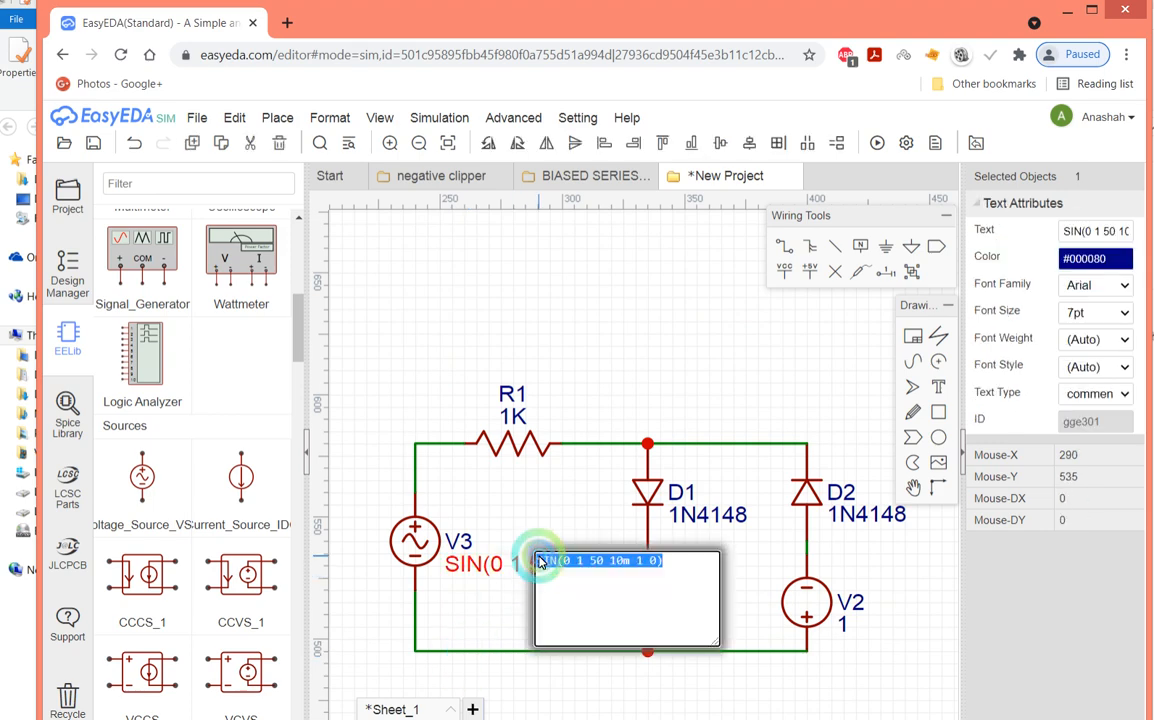
left_click(653, 564)
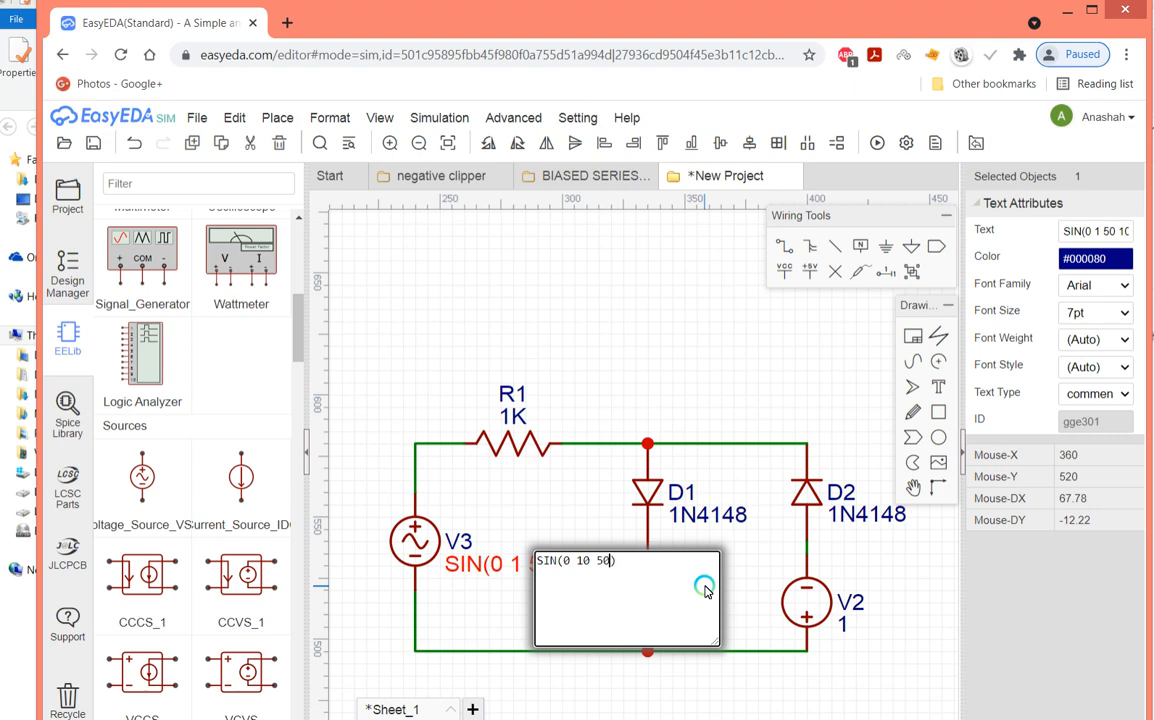
key("Return")
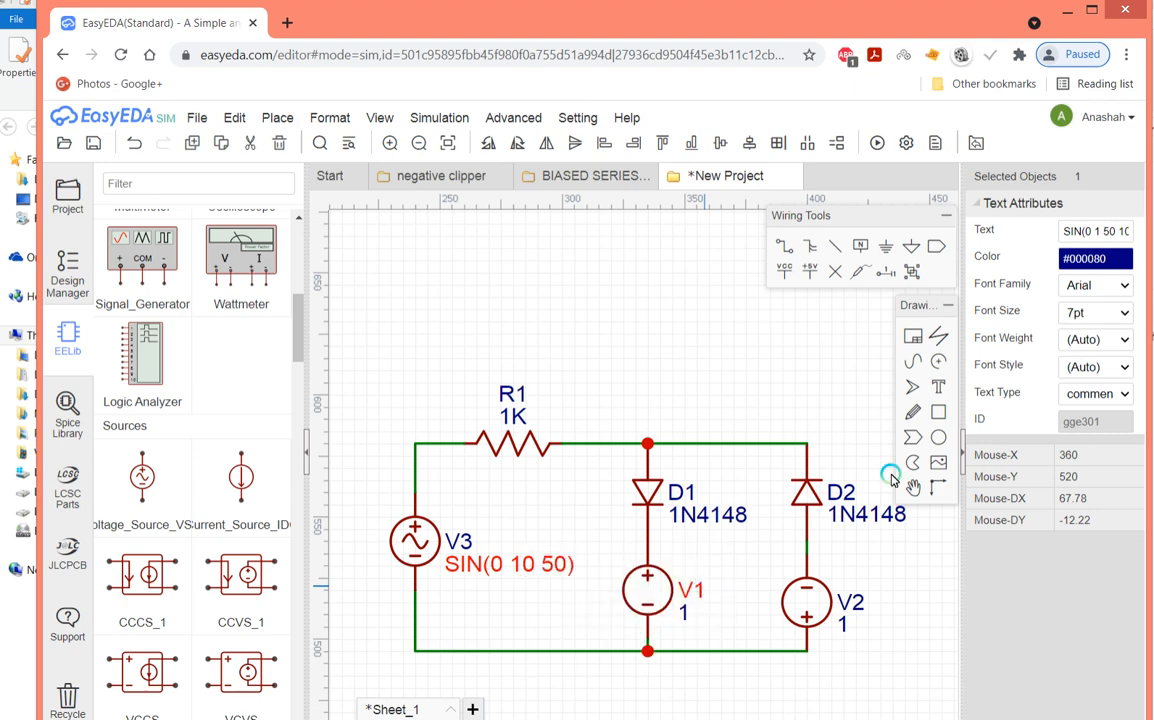
Place a GND symbol on the bottom wire between V3 and V1.
left_click(881, 244)
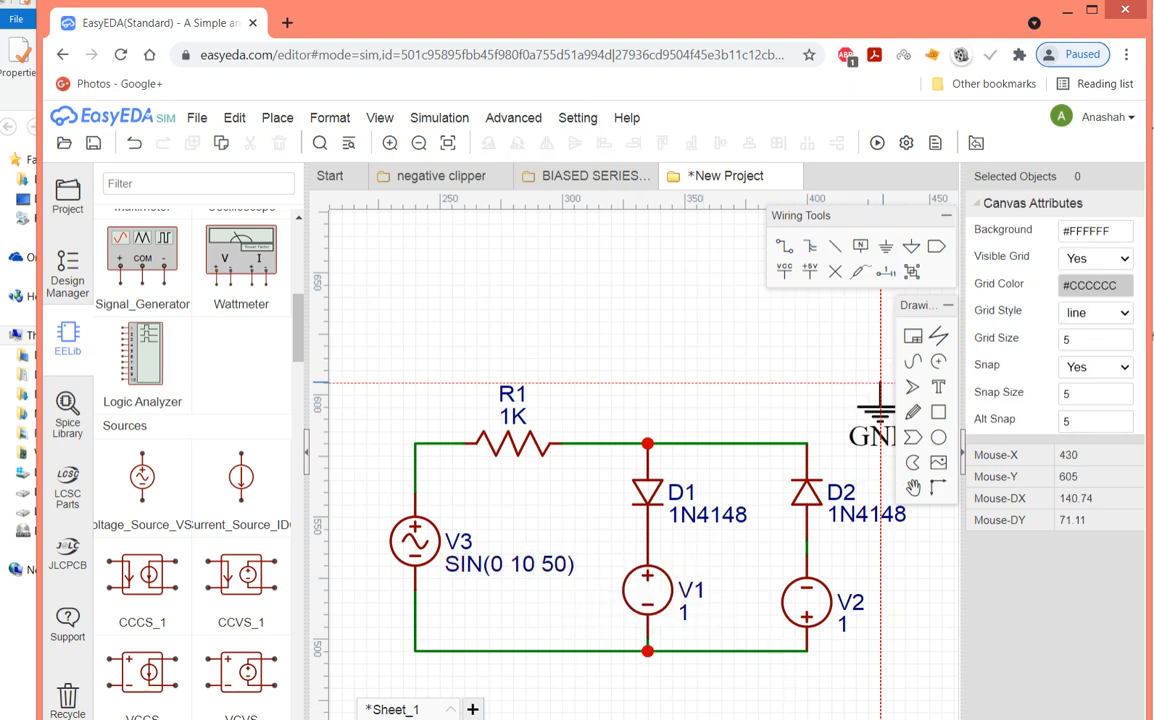
left_click(588, 653)
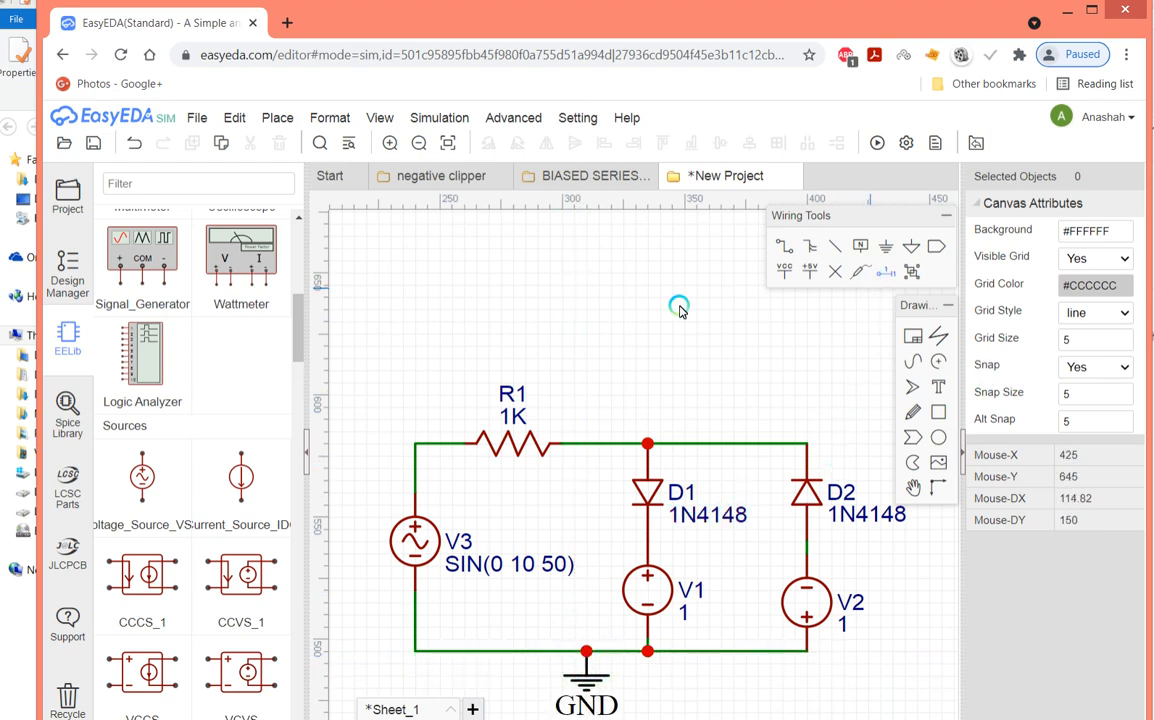
Add a 1K US-style load resistor beside the D2 and V2 branch, on its outer side, and rotate it to vertical.
scroll(127, 483, "up", 3)
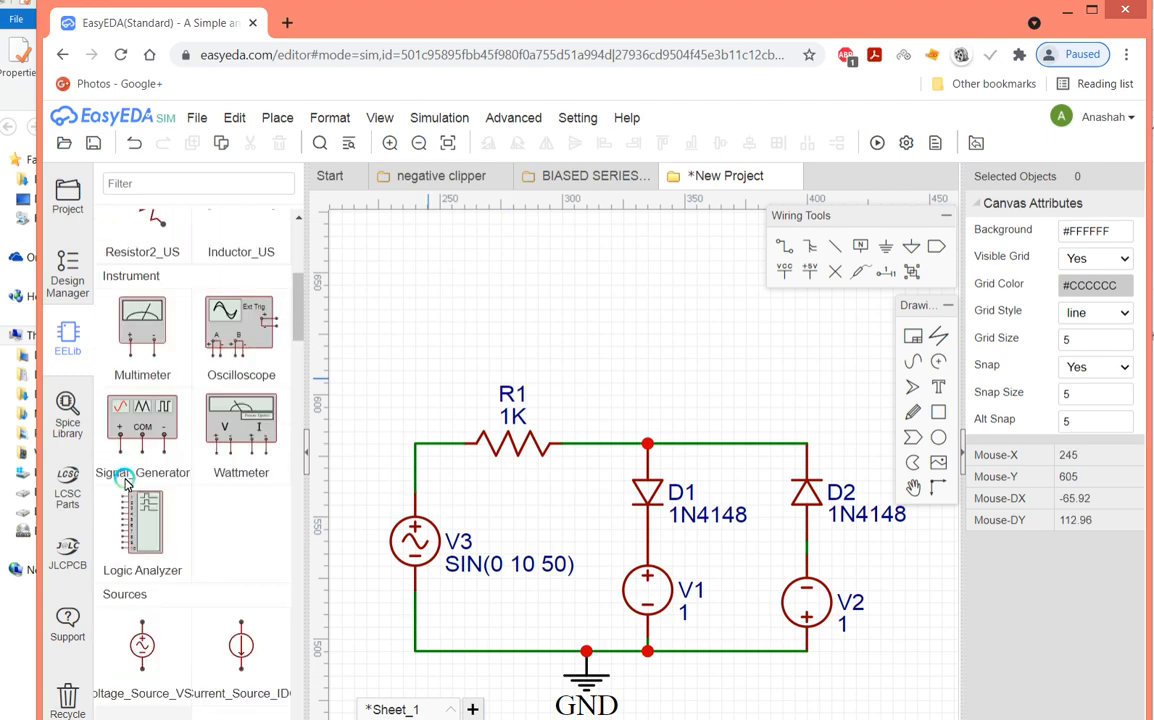
scroll(127, 483, "up", 3)
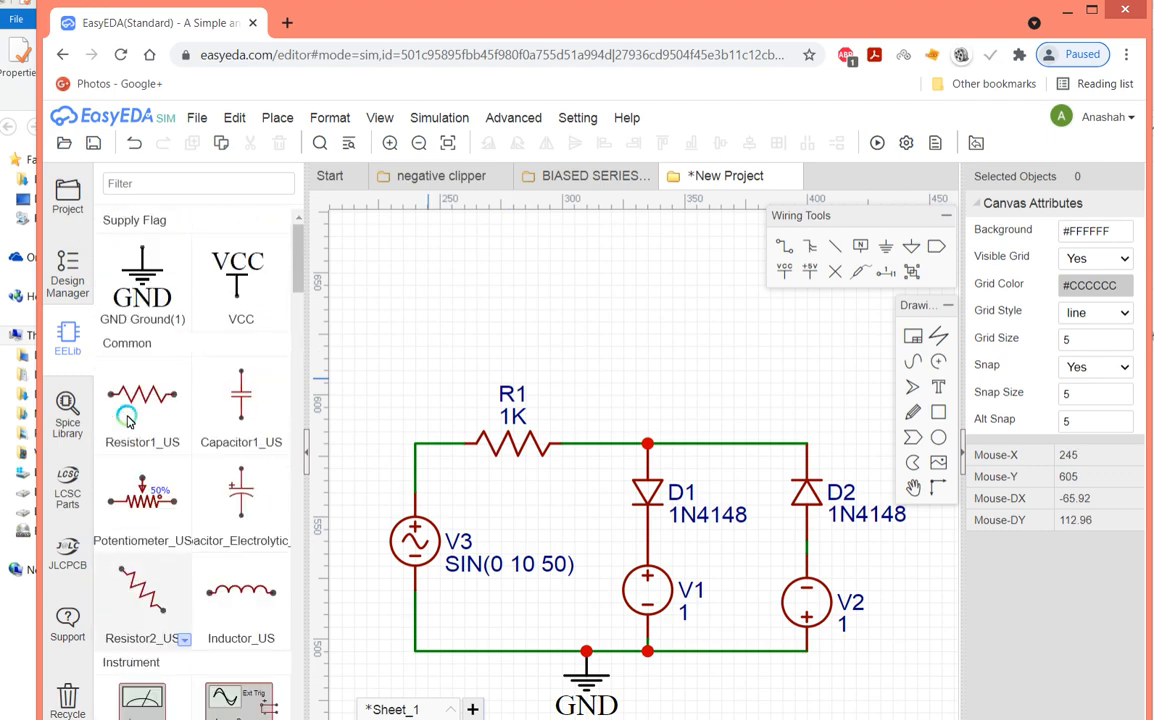
left_click(152, 398)
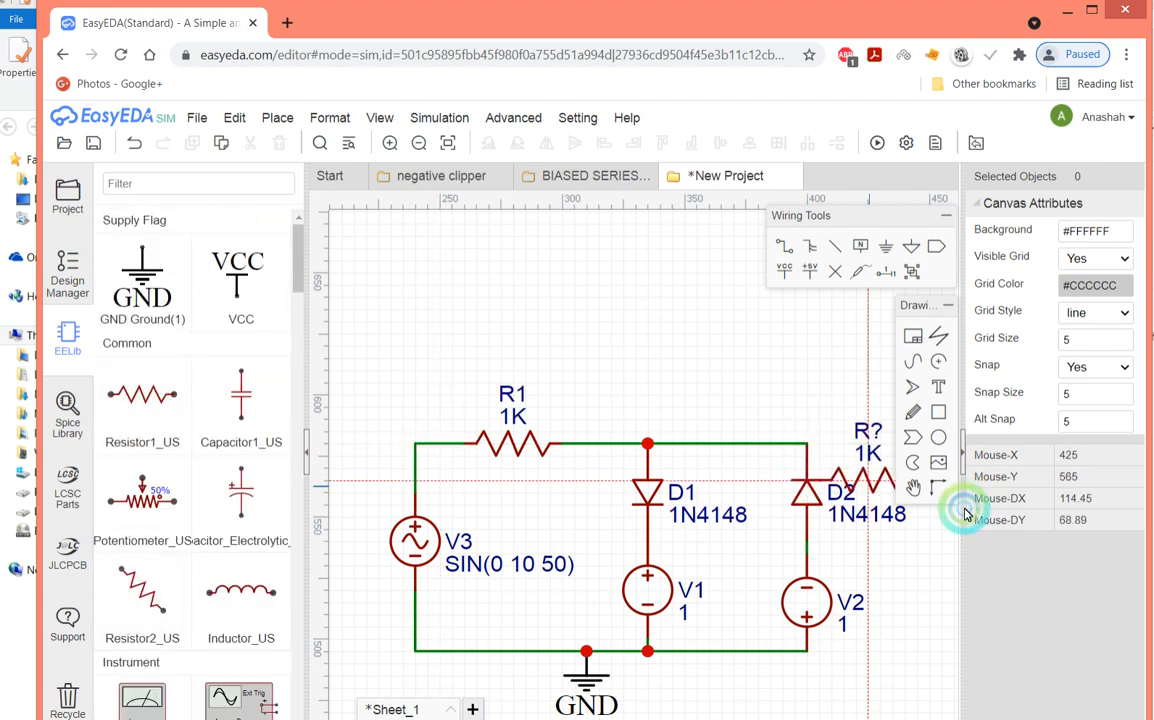
left_click(908, 560)
scroll(910, 563, "down", 1)
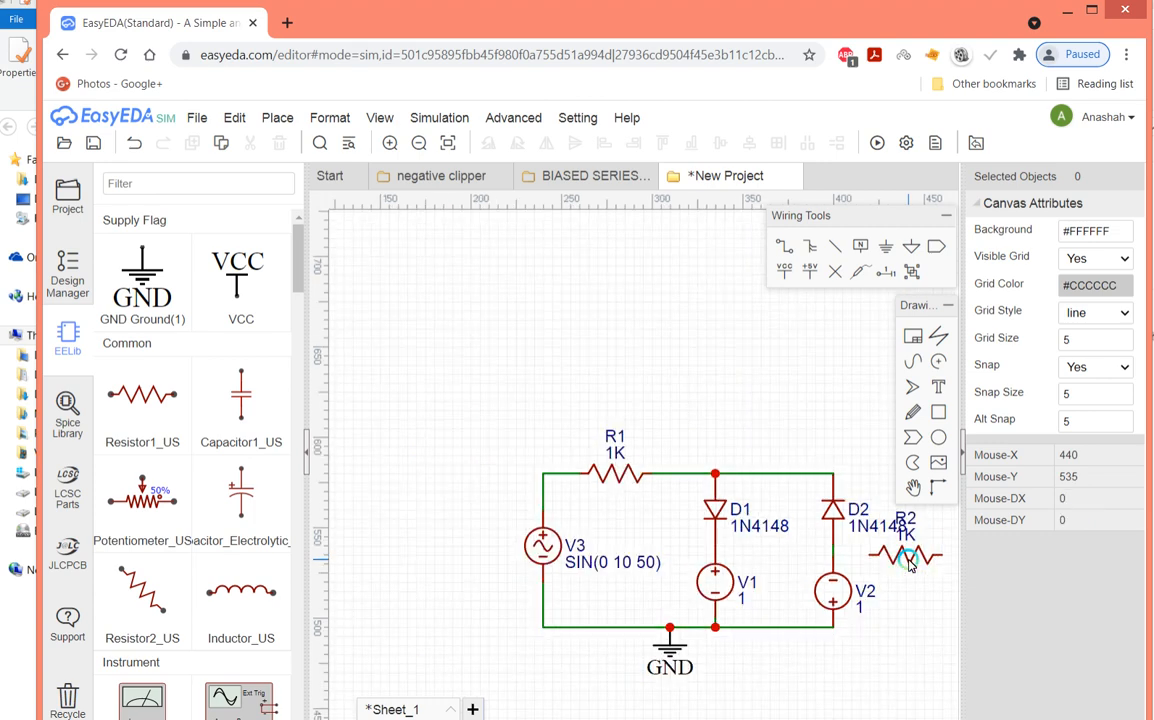
scroll(908, 562, "down", 1)
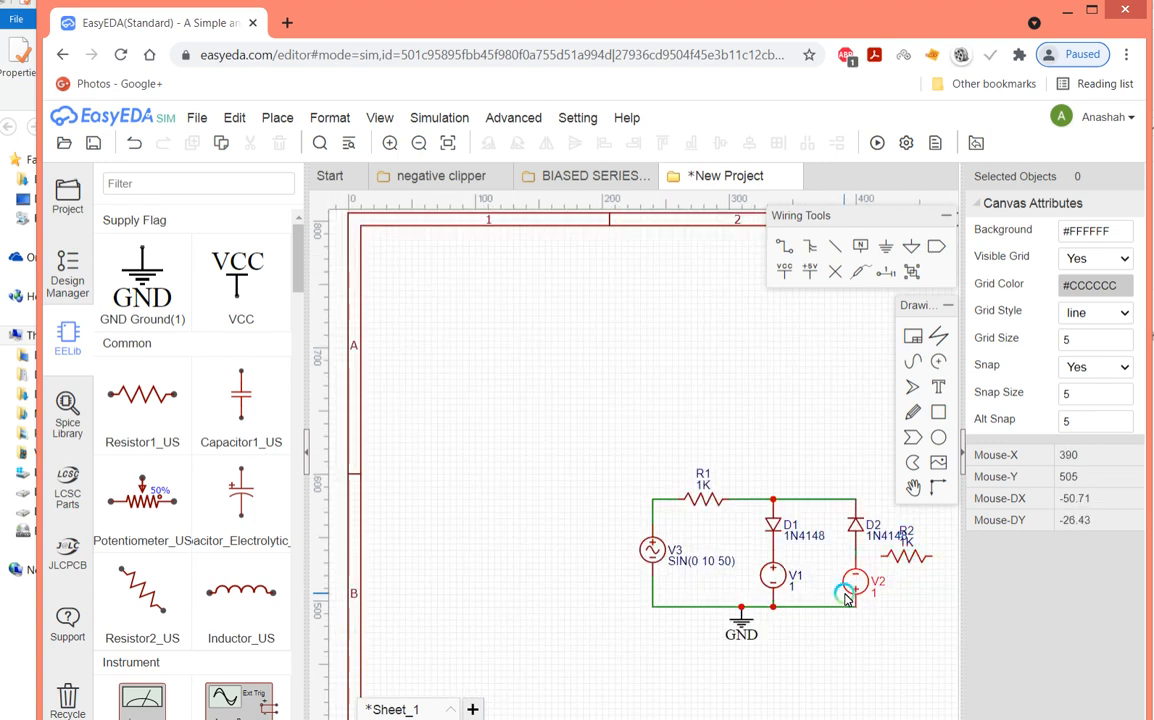
key("Right")
key("Right")
key("Right")
key("Right")
key("Right")
key("Right")
key("Right")
key("Right")
key("Right")
key("Right")
key("Right")
key("Right")
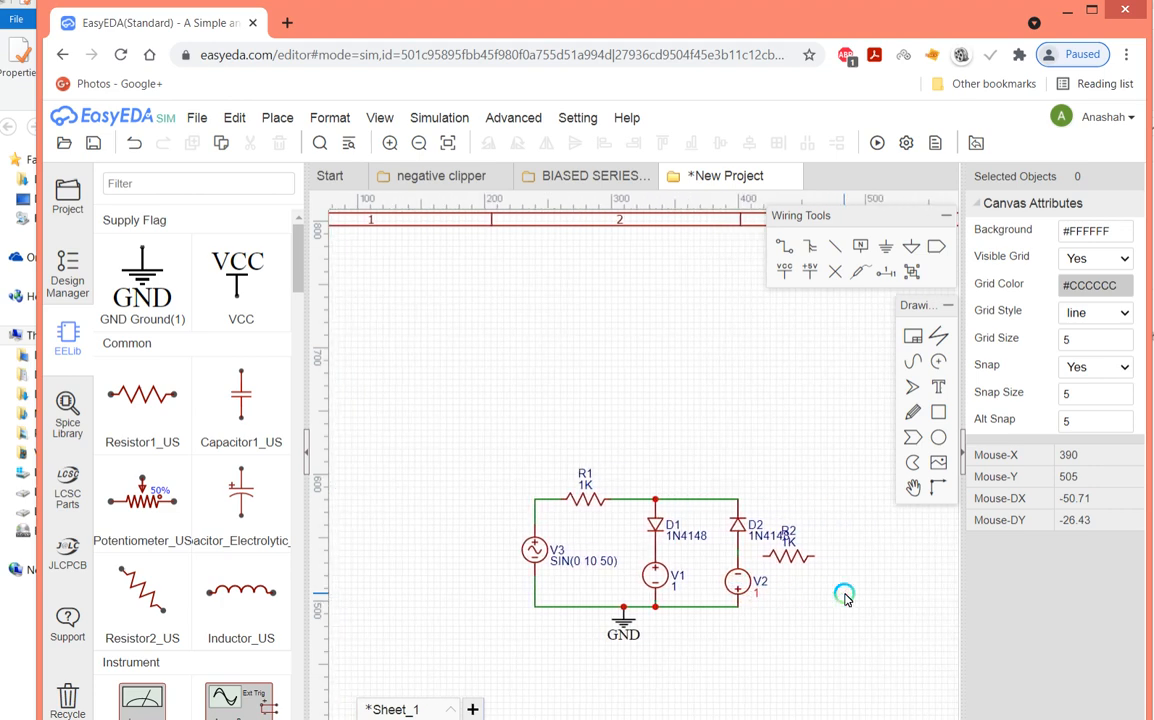
left_click(795, 557)
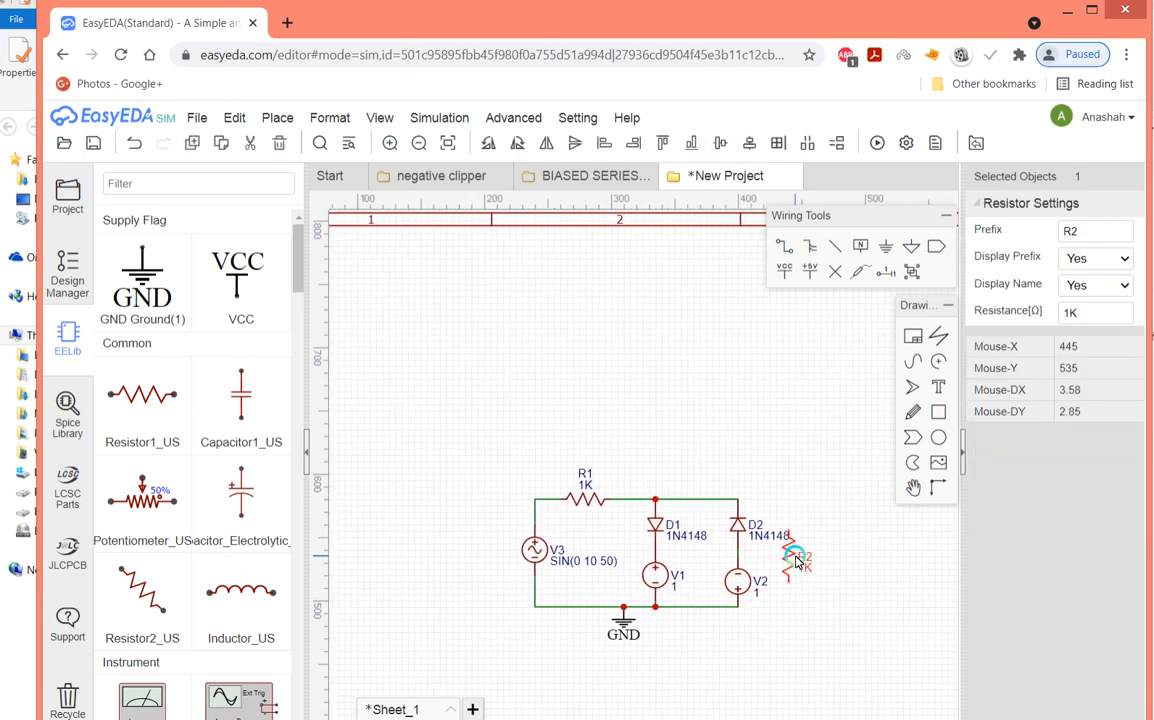
Wire the upper end of R2 to the top of D2 and its lower end to the bottom of V2.
left_click(787, 250)
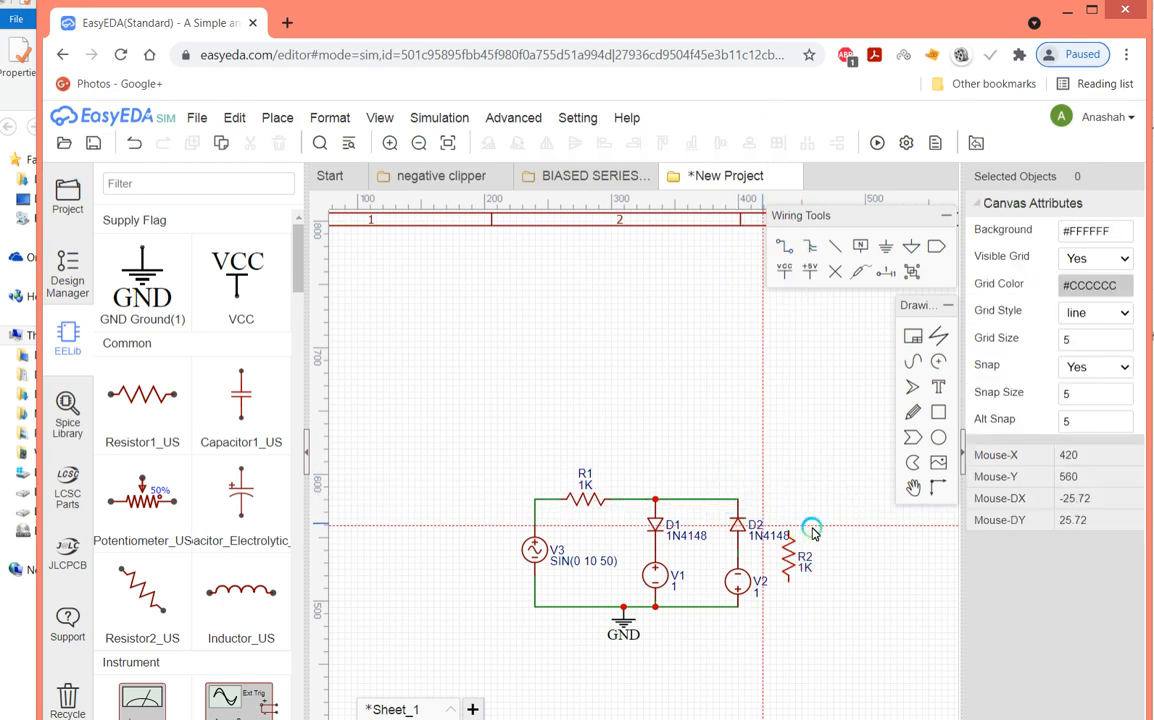
left_click(739, 500)
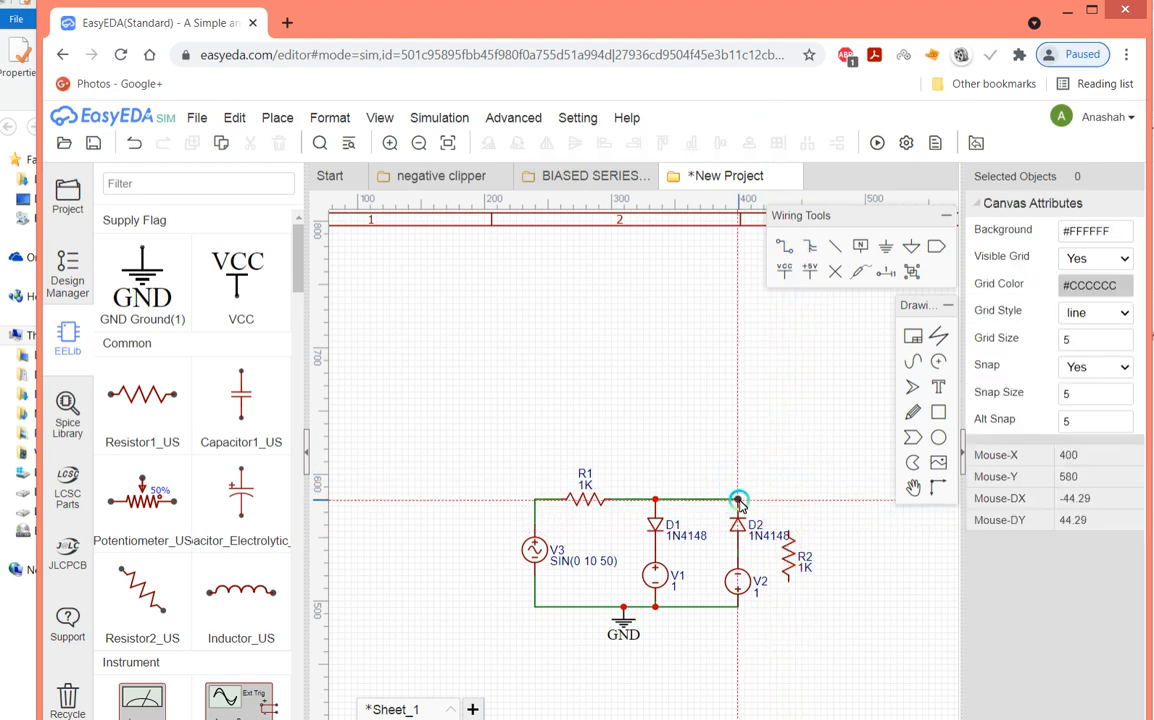
left_click(789, 529)
left_click(789, 578)
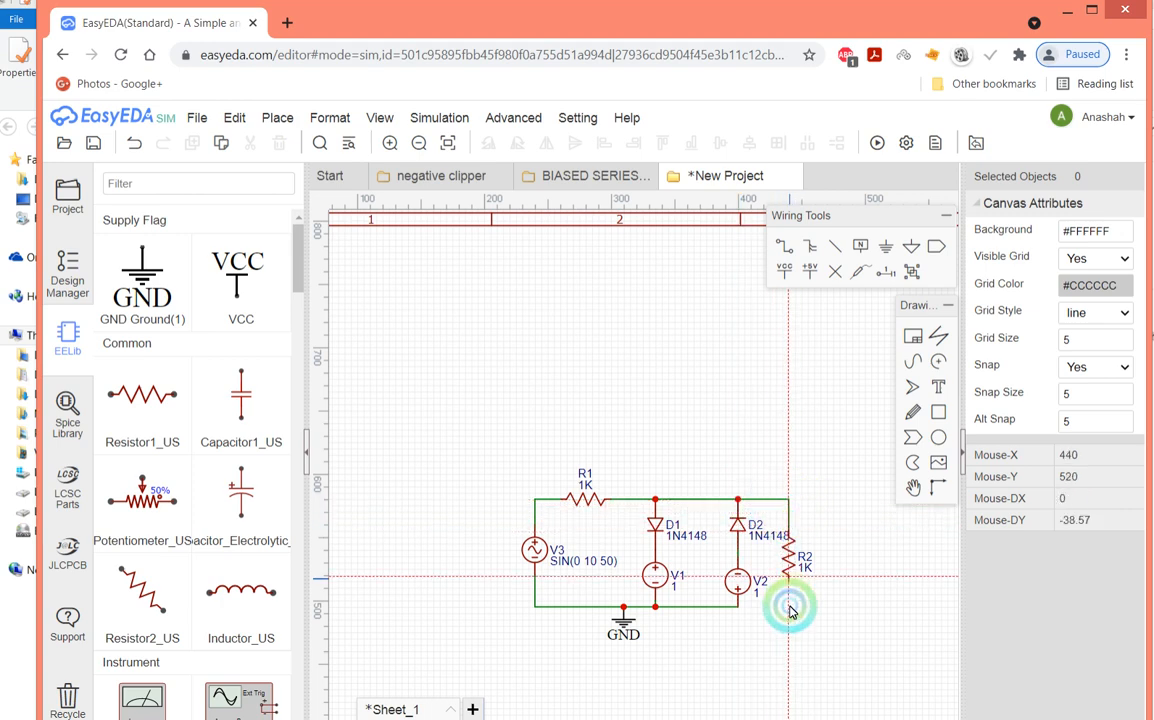
left_click(737, 606)
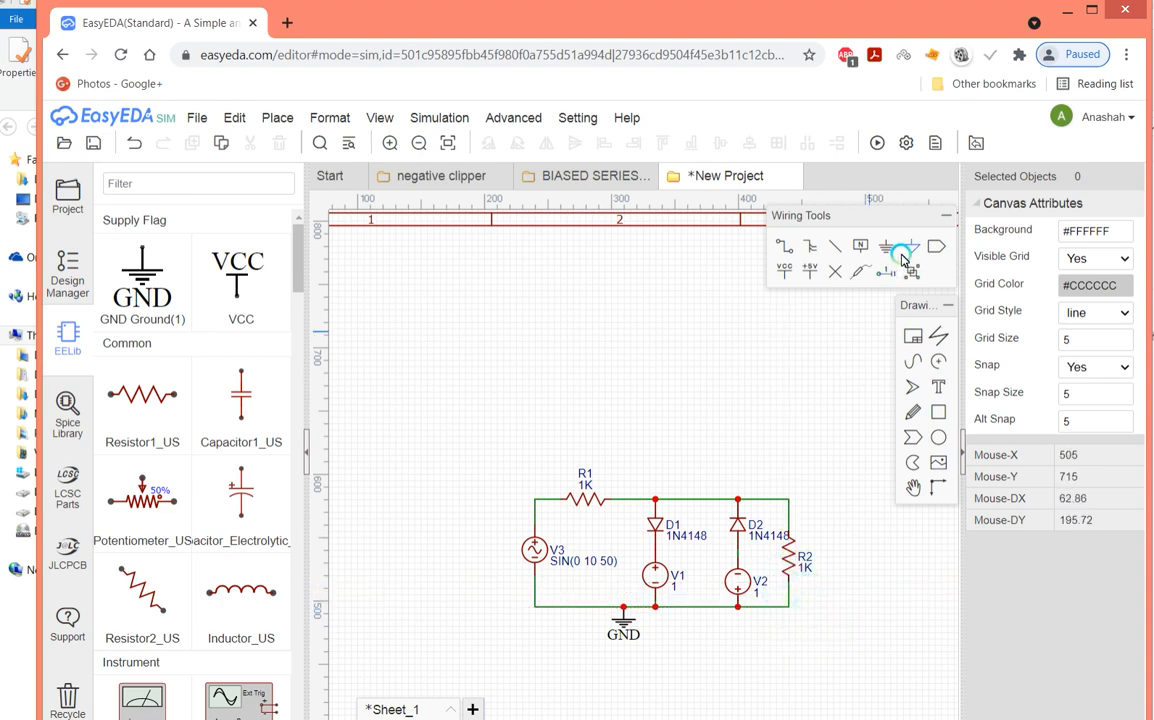
Attach a voltage probe to the wire corner above R2 to monitor the output.
left_click(853, 280)
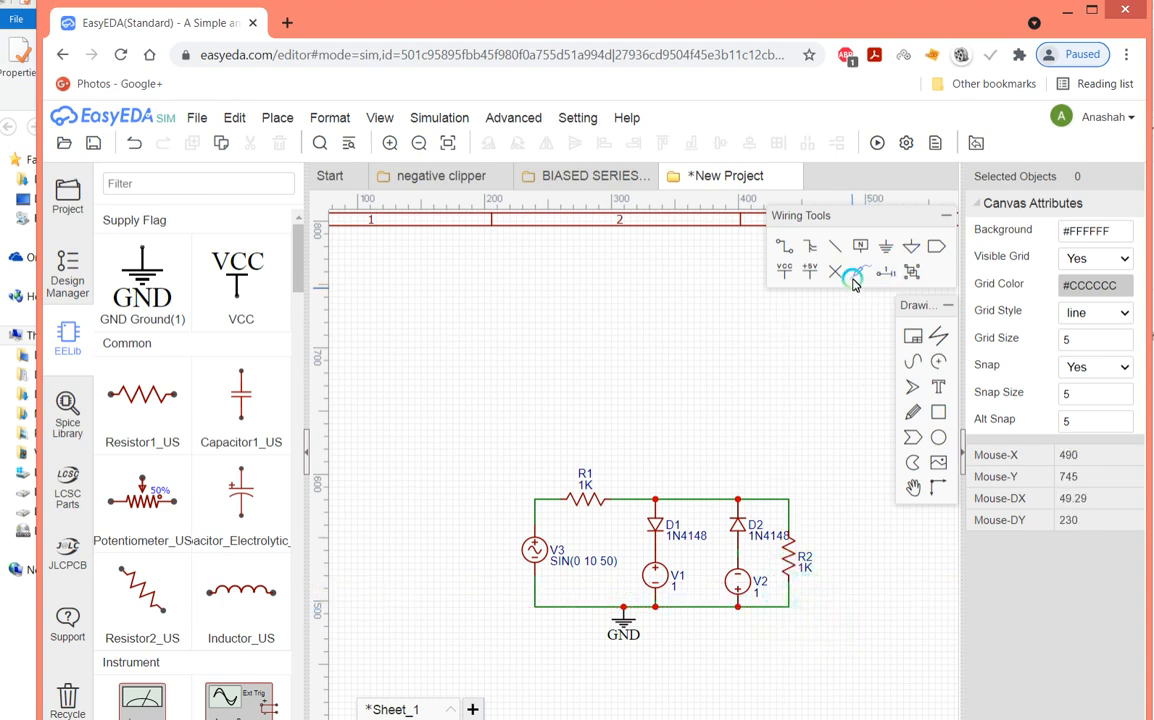
left_click(790, 499)
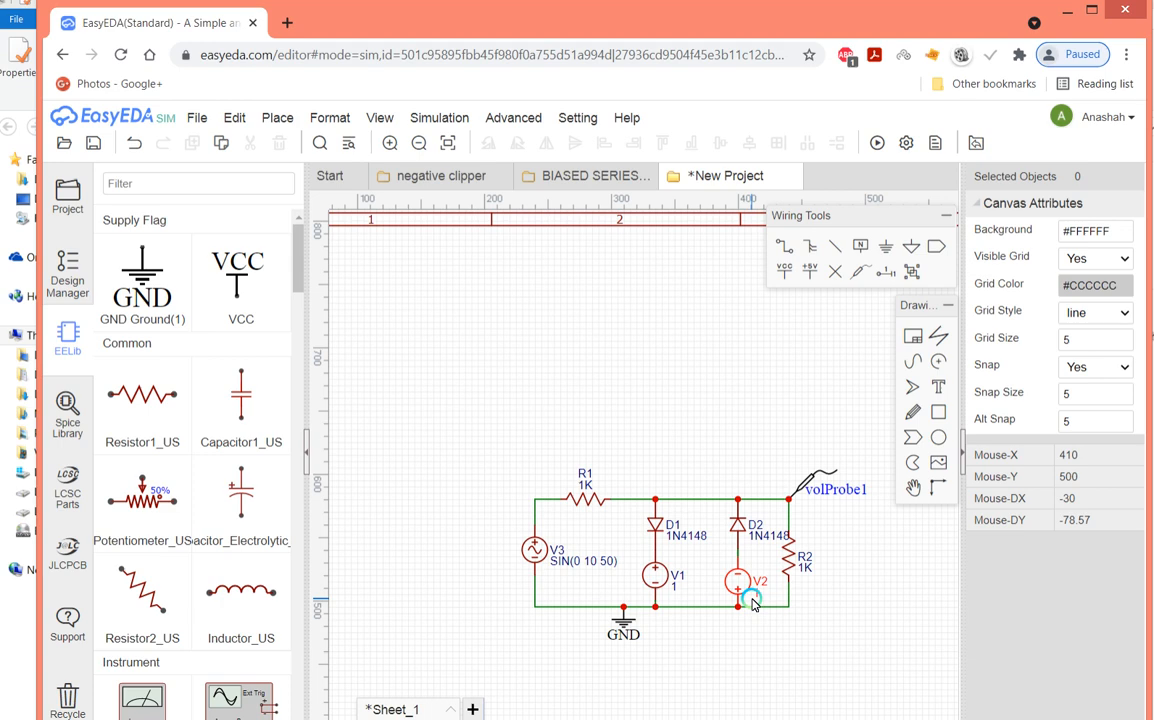
Save the schematic as a new project titled COMBINATION CLIPPER.
left_click(190, 118)
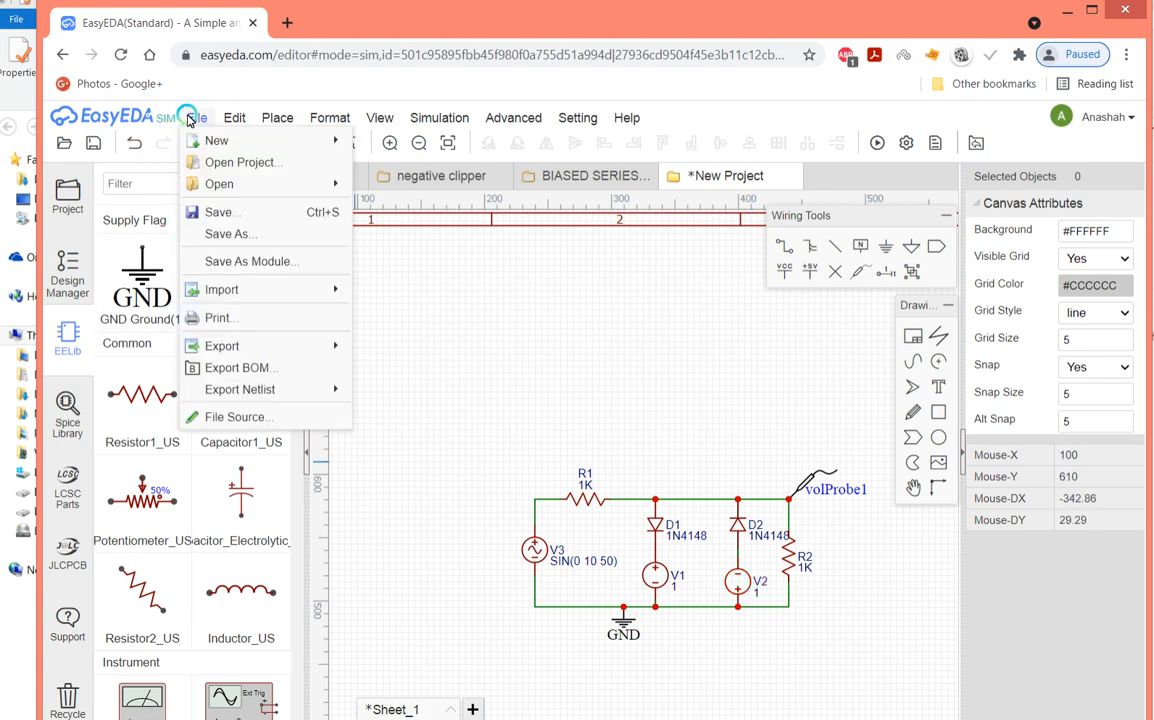
left_click(200, 236)
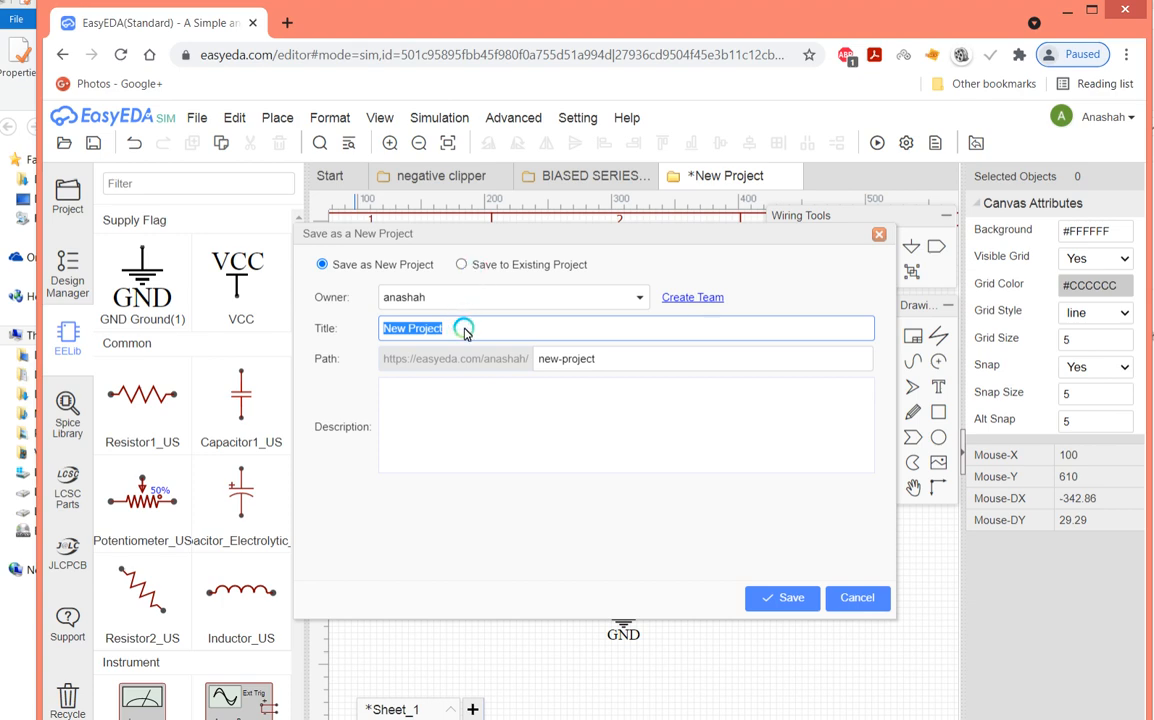
key("BackSpace")
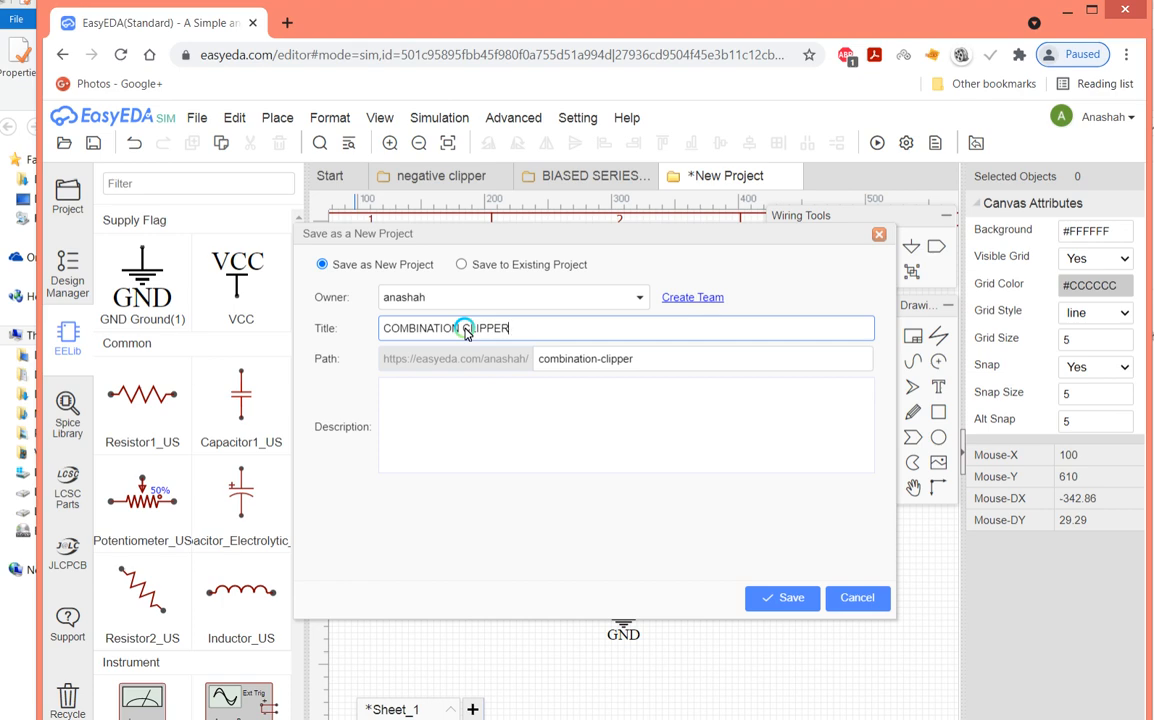
left_click(757, 598)
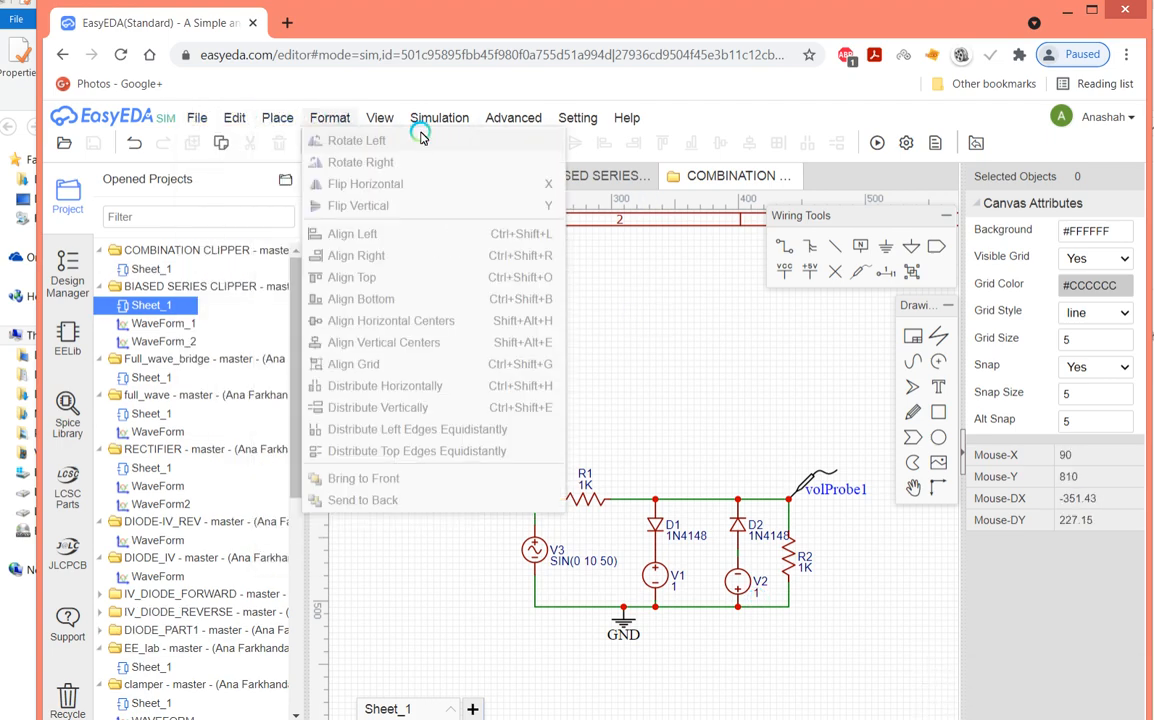
Simulate the combination clipper to inspect its output waveform over shorter time spans, and discard the unsaved plot.
mouse_move(439, 118)
left_click(455, 145)
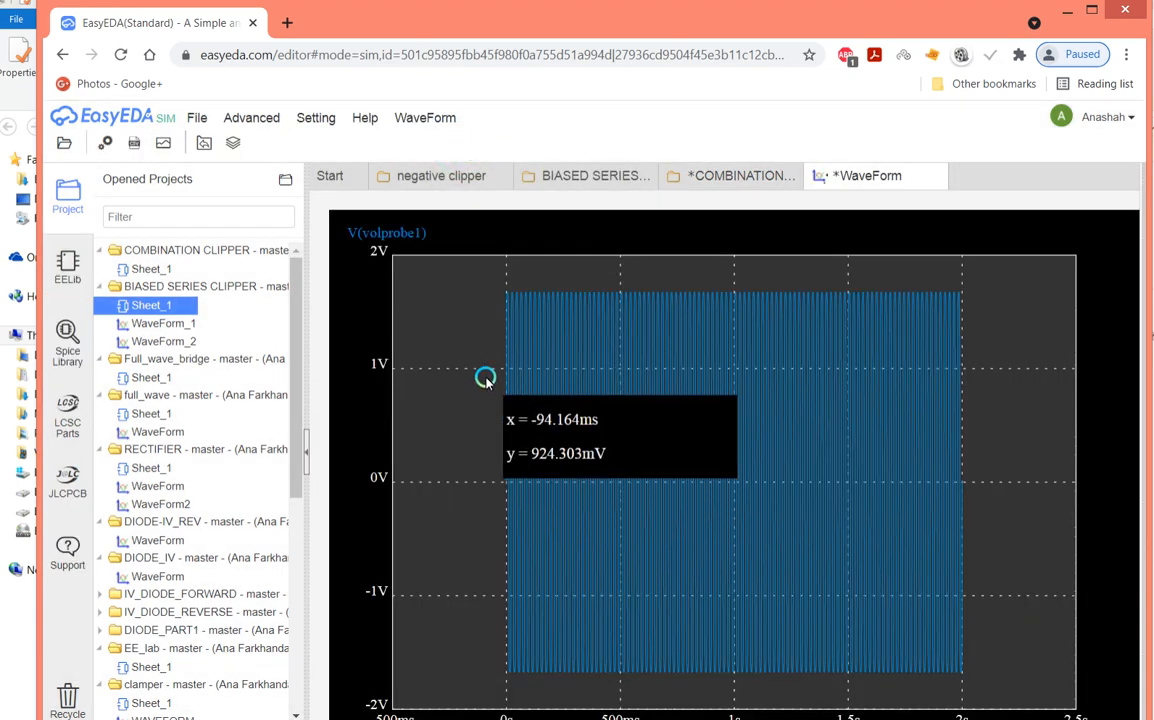
left_click_drag(484, 379, 872, 572)
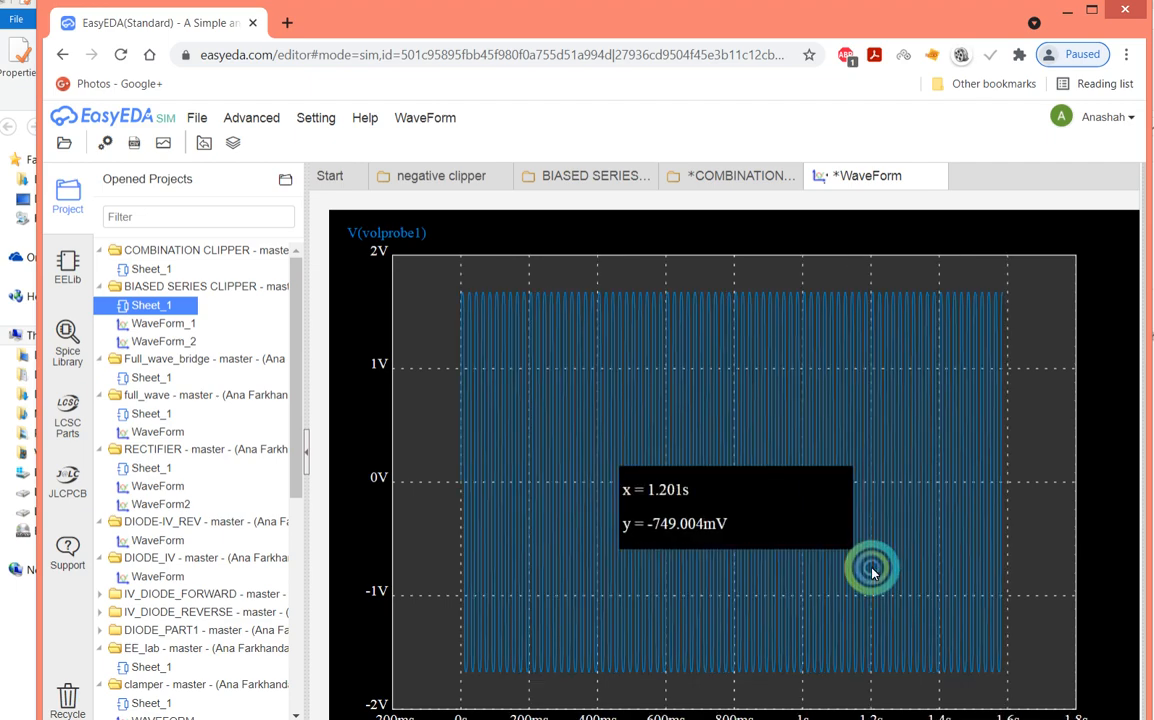
left_click_drag(471, 379, 901, 505)
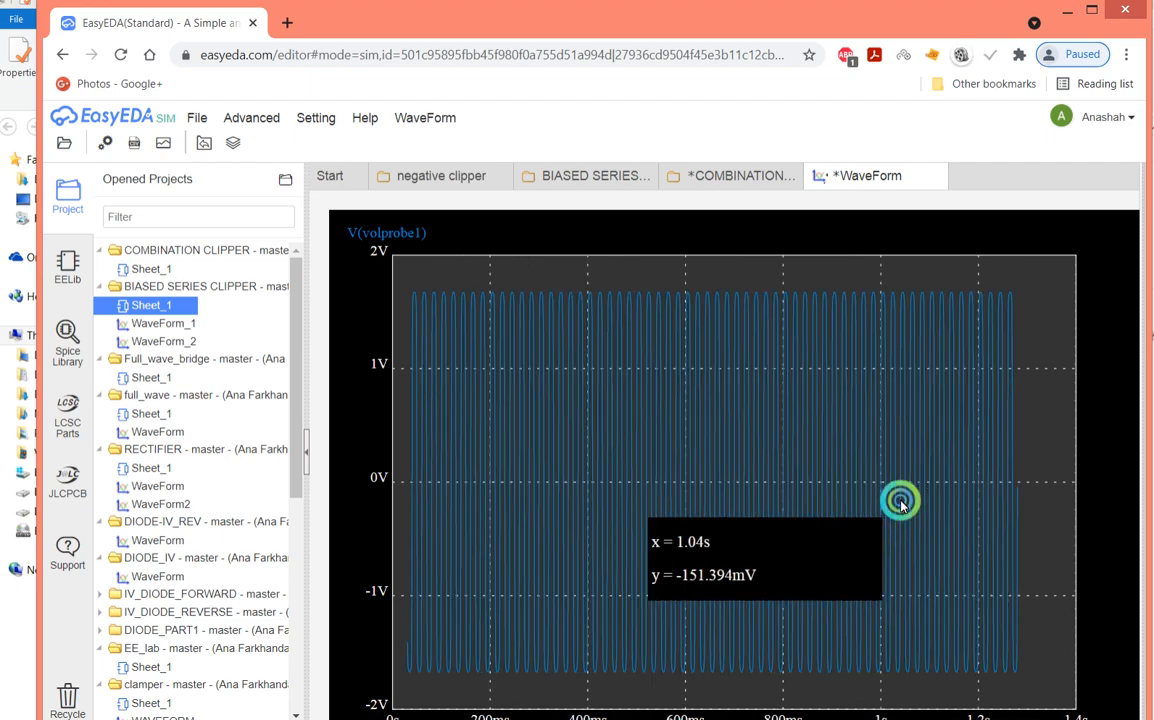
left_click(939, 207)
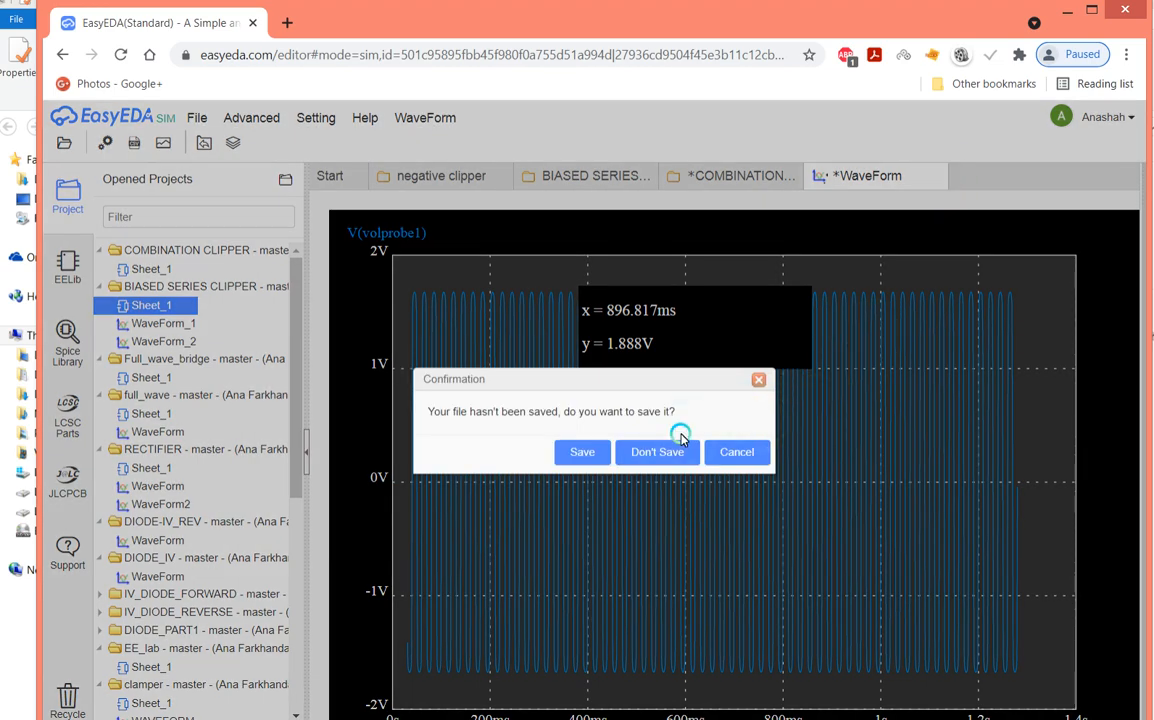
left_click(668, 455)
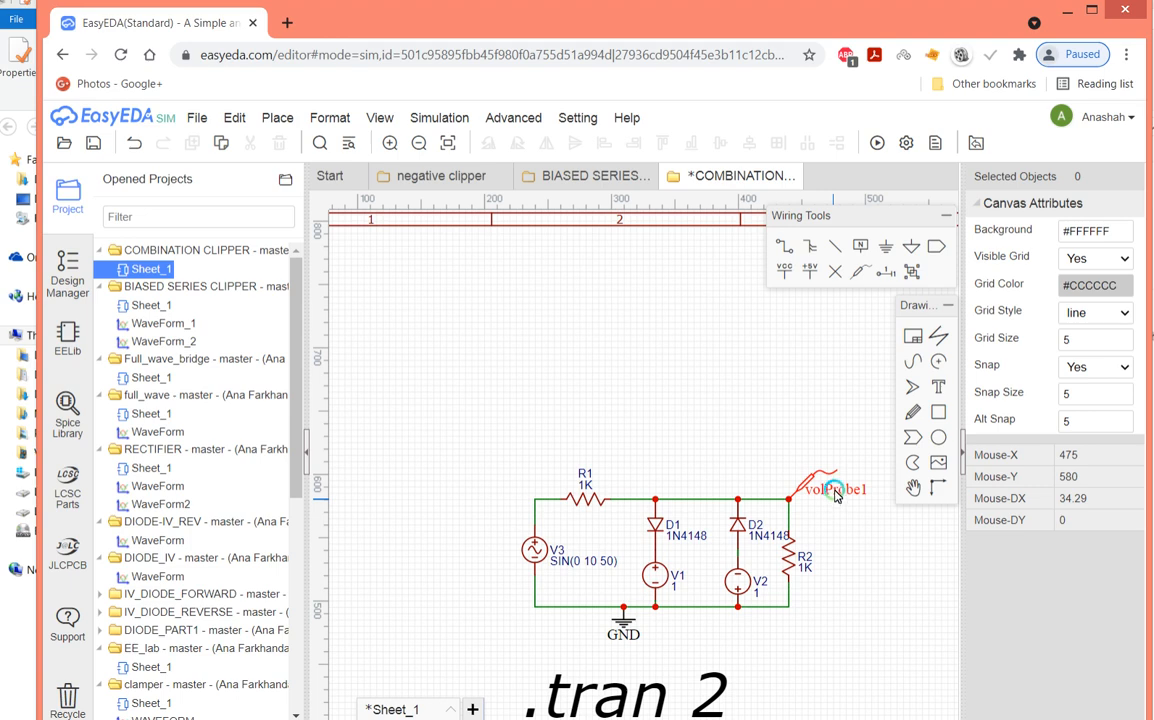
Attach a second voltage probe to the wire corner above V3 and name it VIN.
left_click(851, 273)
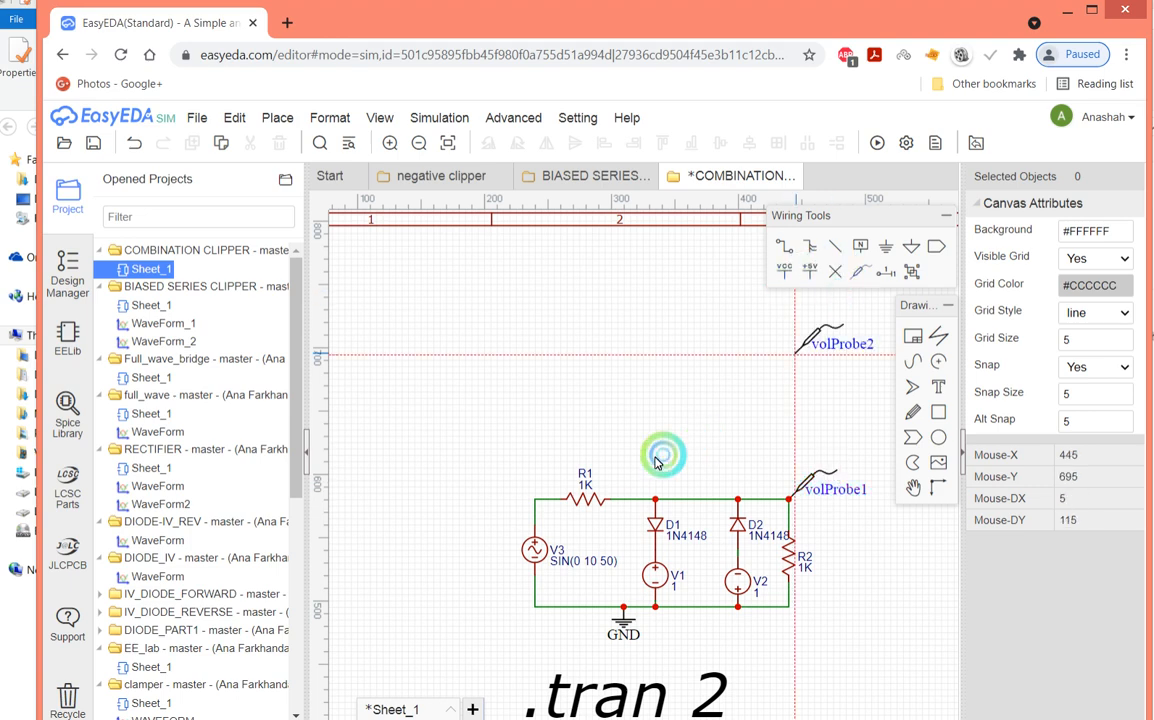
left_click(537, 496)
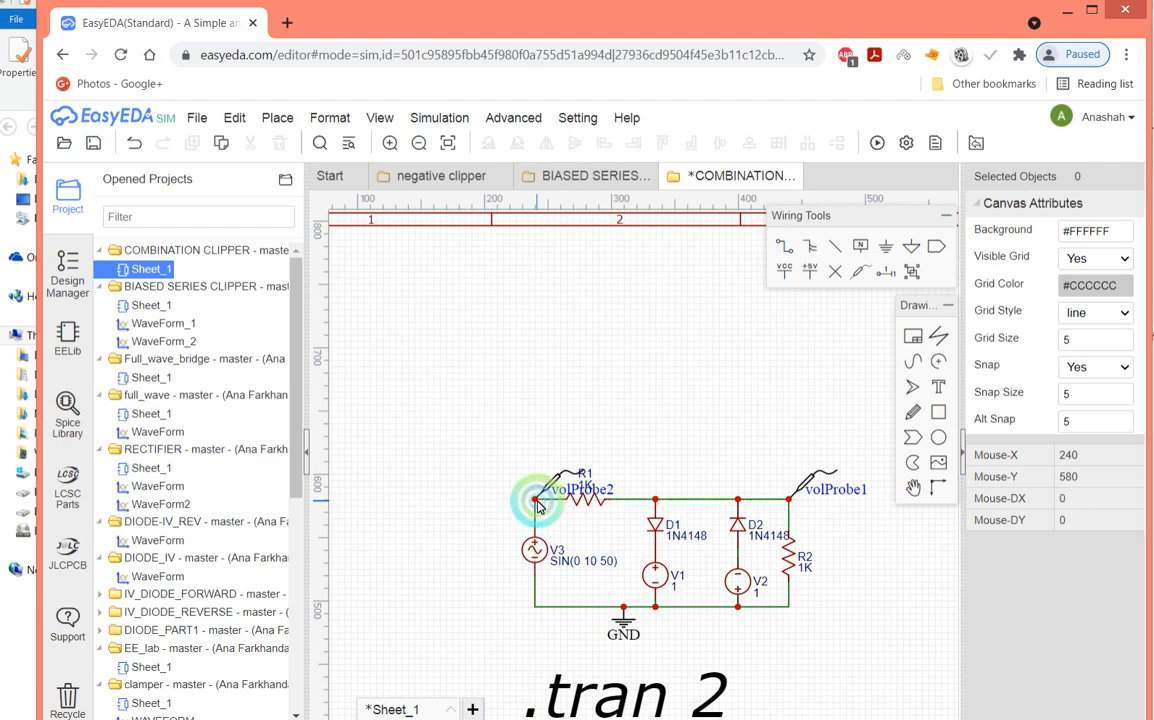
double_click(600, 494)
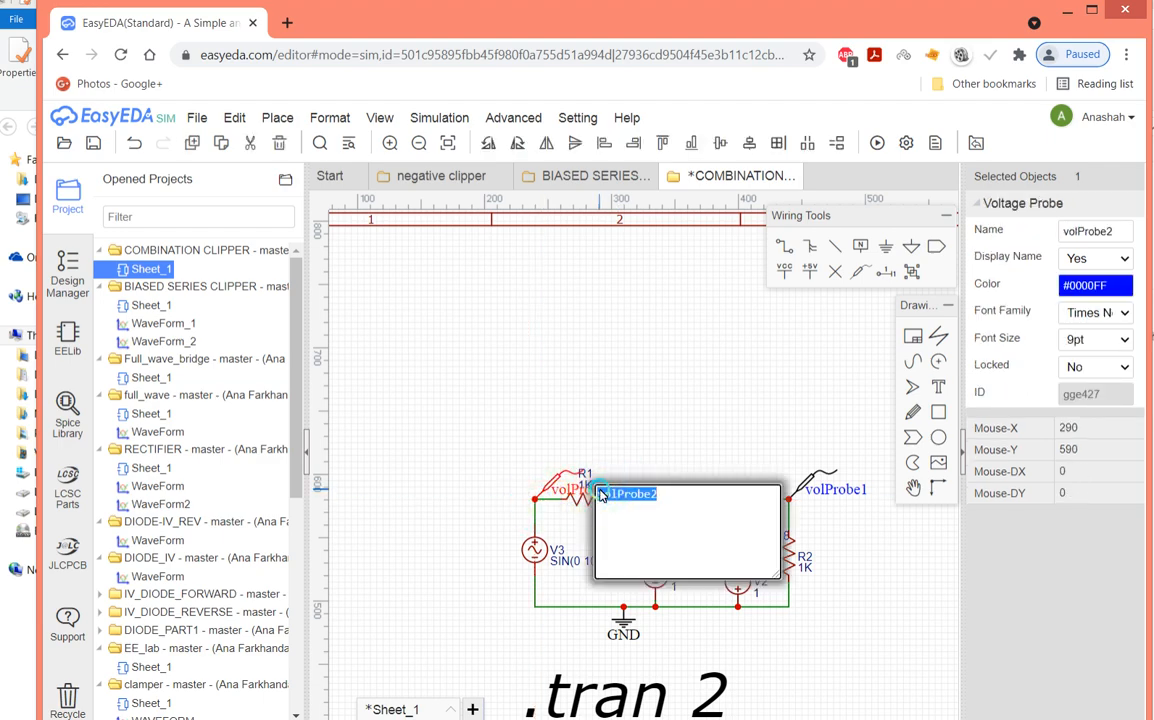
type("VIN")
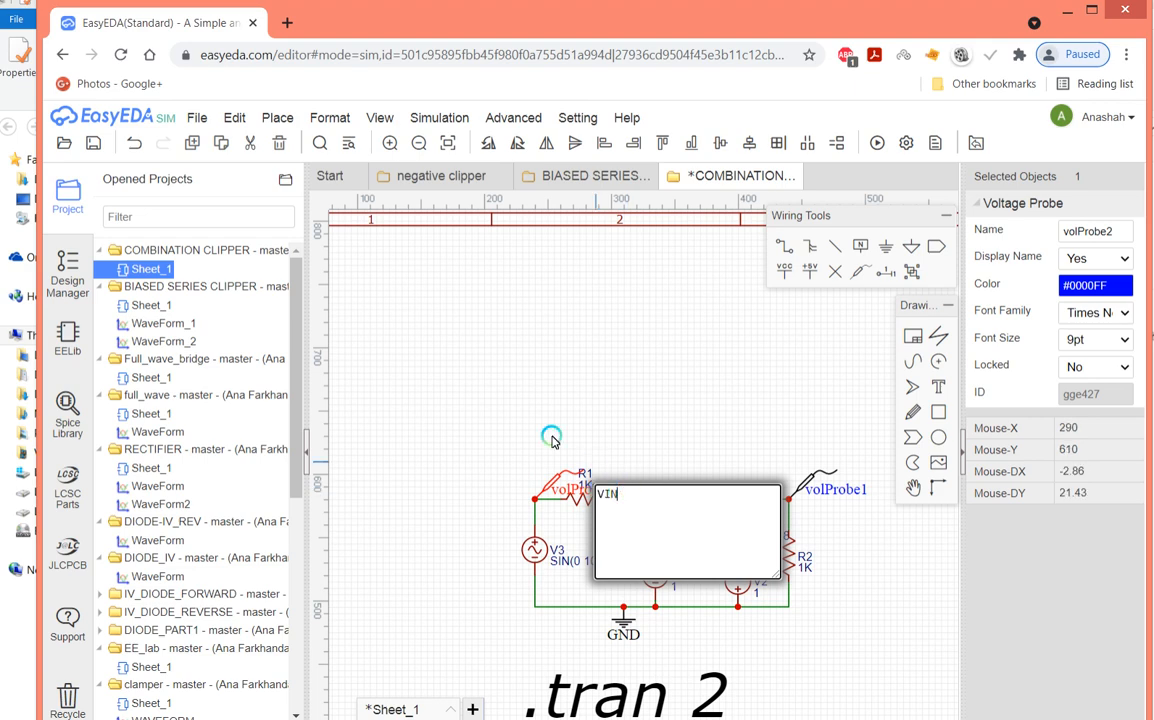
left_click(649, 412)
Rename the output voltage probe above R2 as VOUT.
double_click(838, 497)
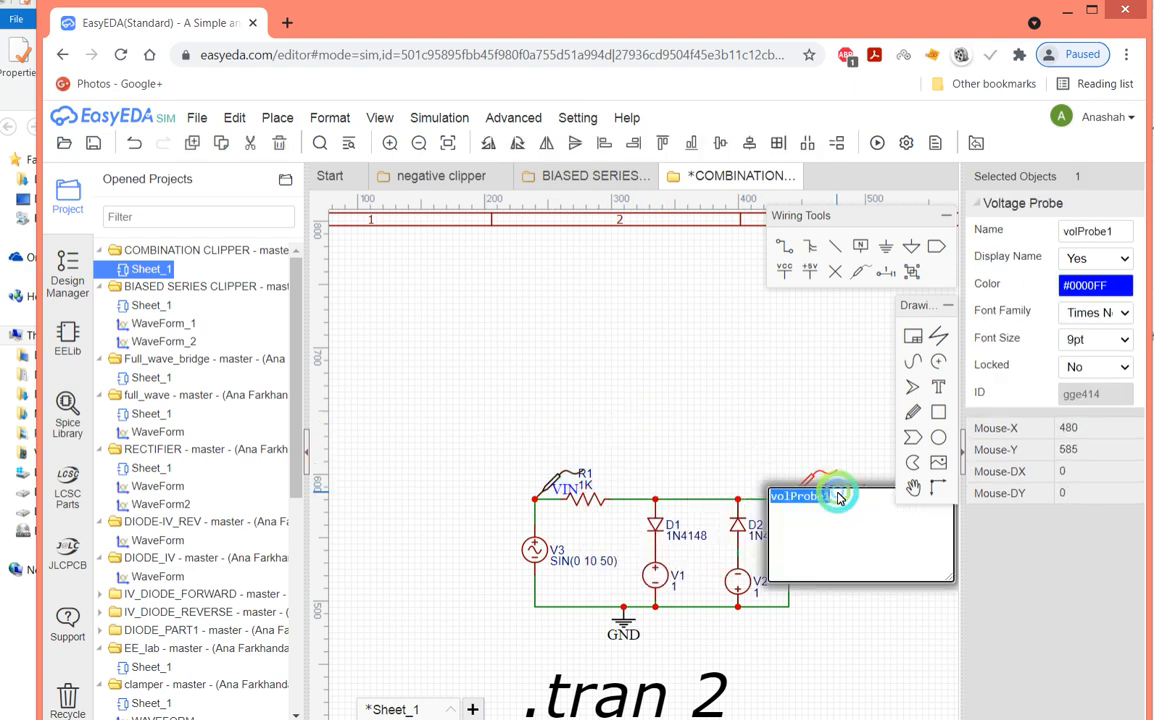
type("V")
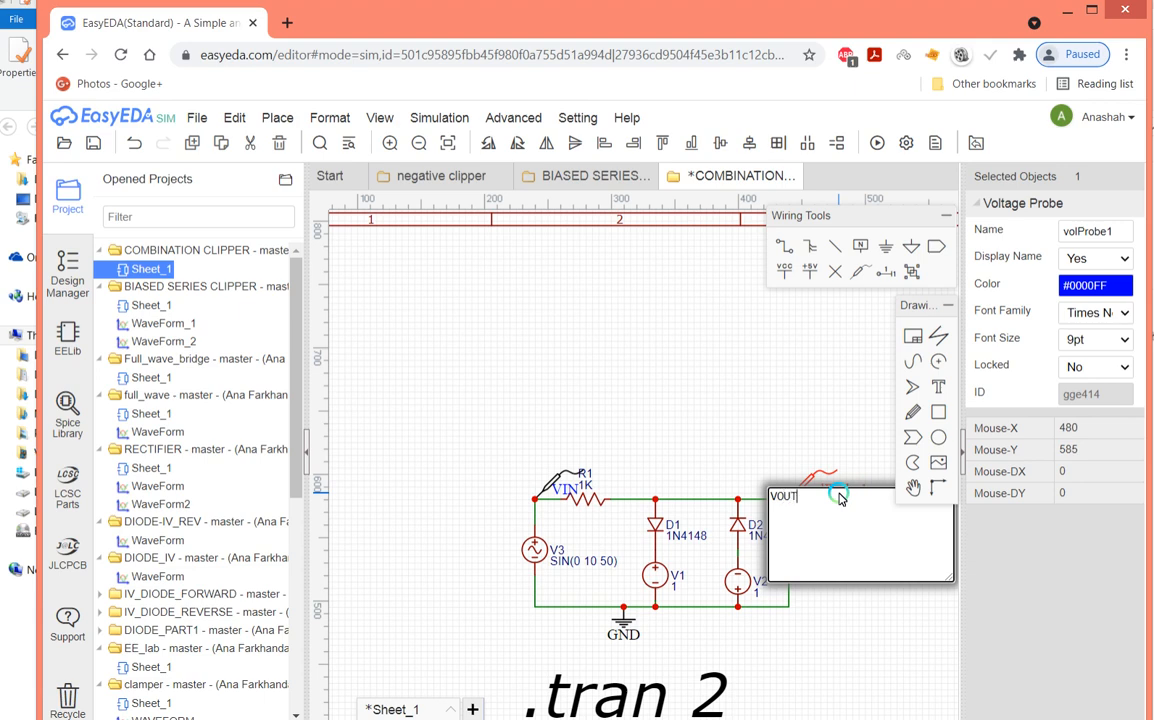
type("OUT")
left_click(815, 613)
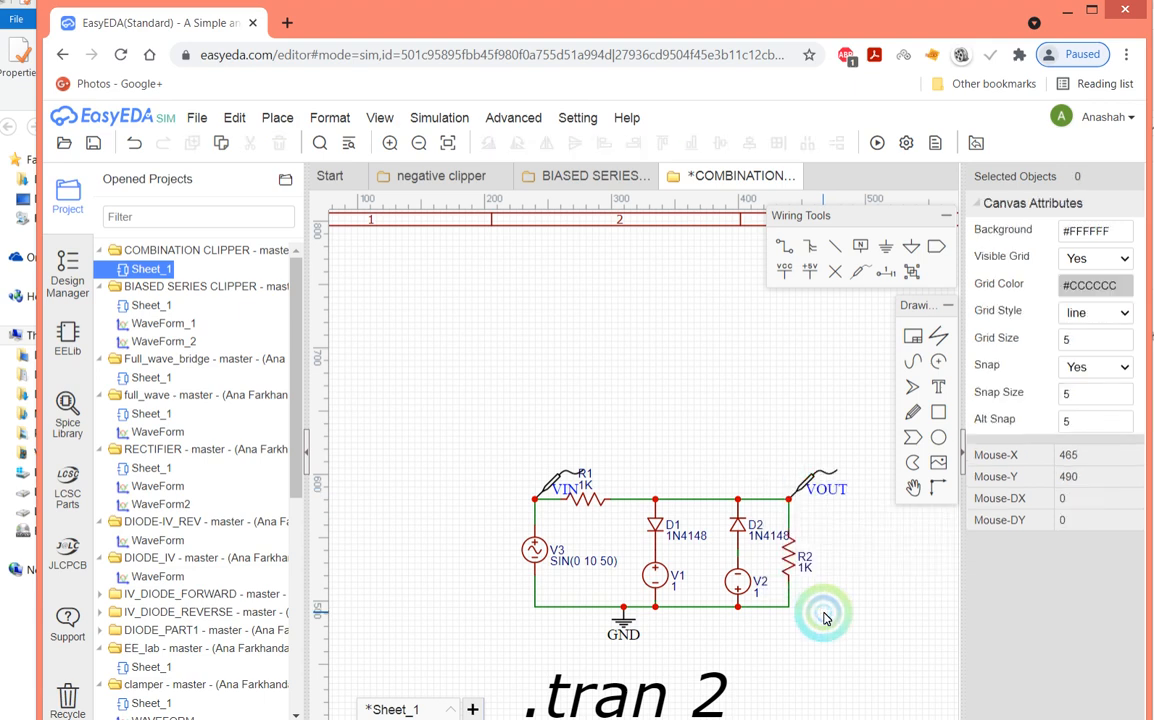
Save the schematic with its renamed probes and run the simulation.
left_click(196, 118)
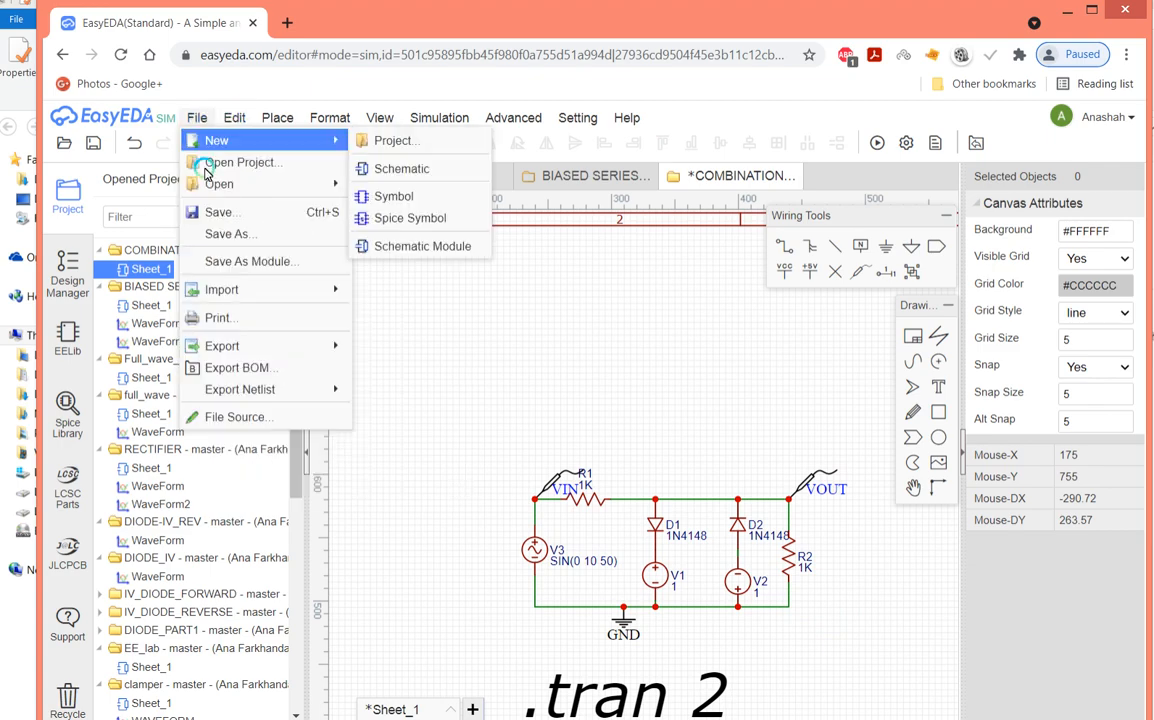
left_click(208, 215)
left_click(439, 118)
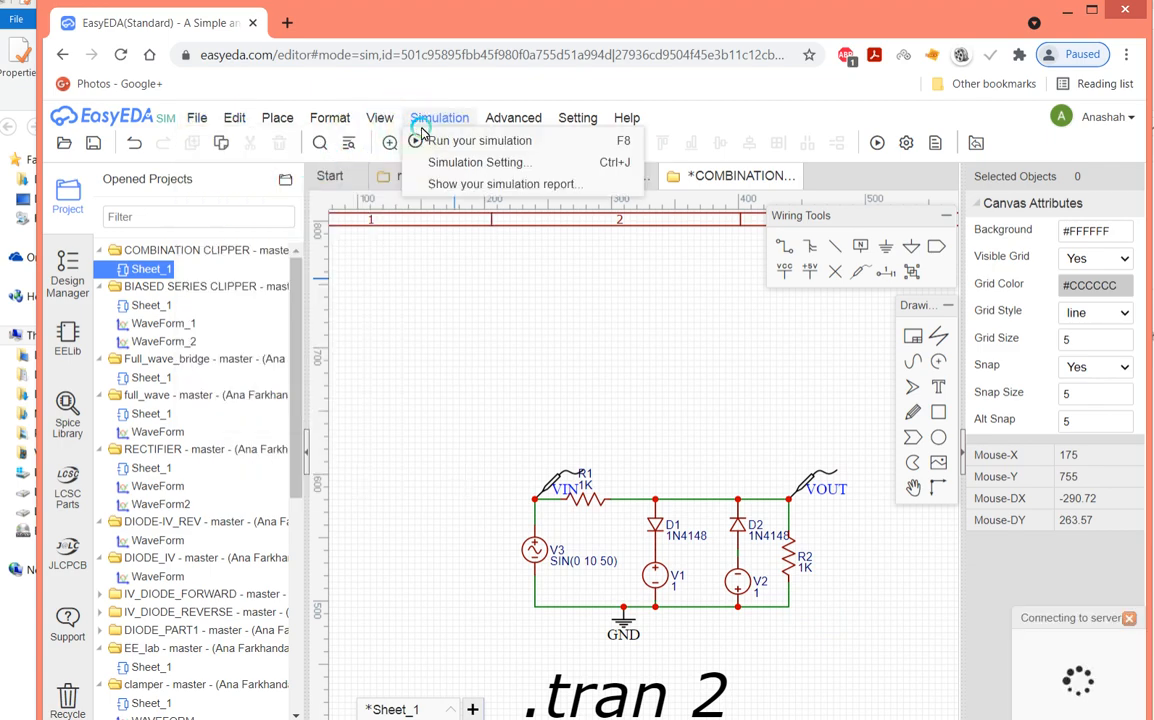
left_click(430, 143)
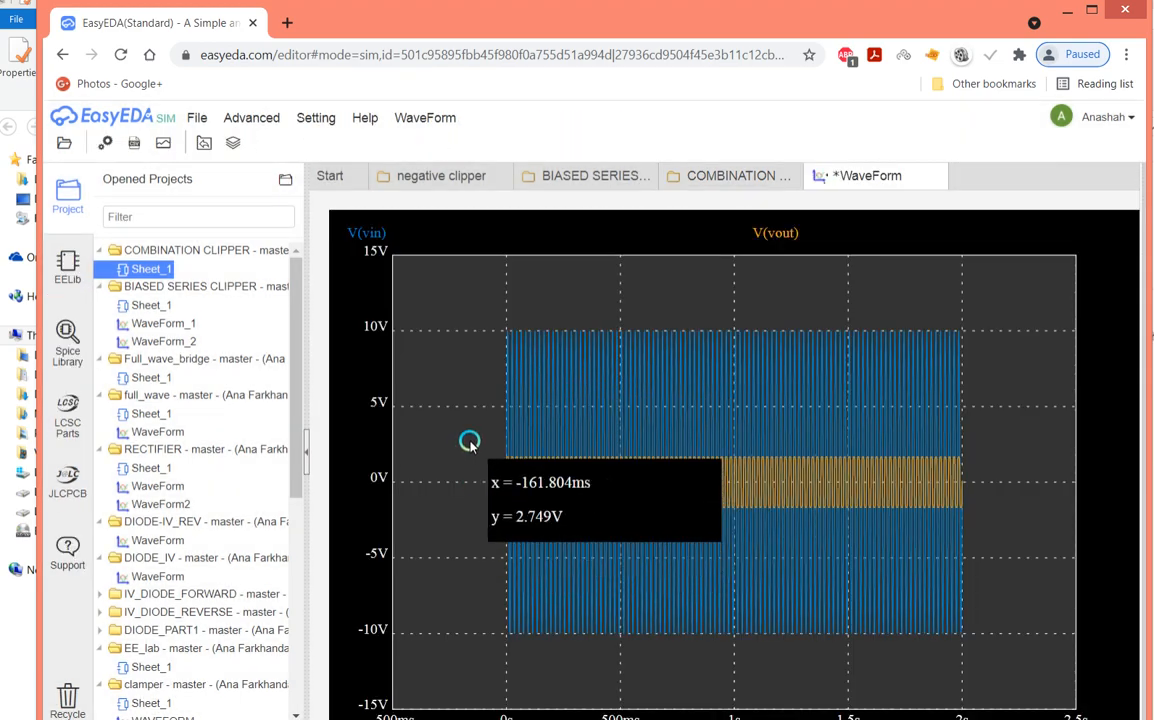
Examine the VIN and VOUT waveforms over shorter time spans to compare the input with the clipped output.
left_click_drag(469, 441, 775, 548)
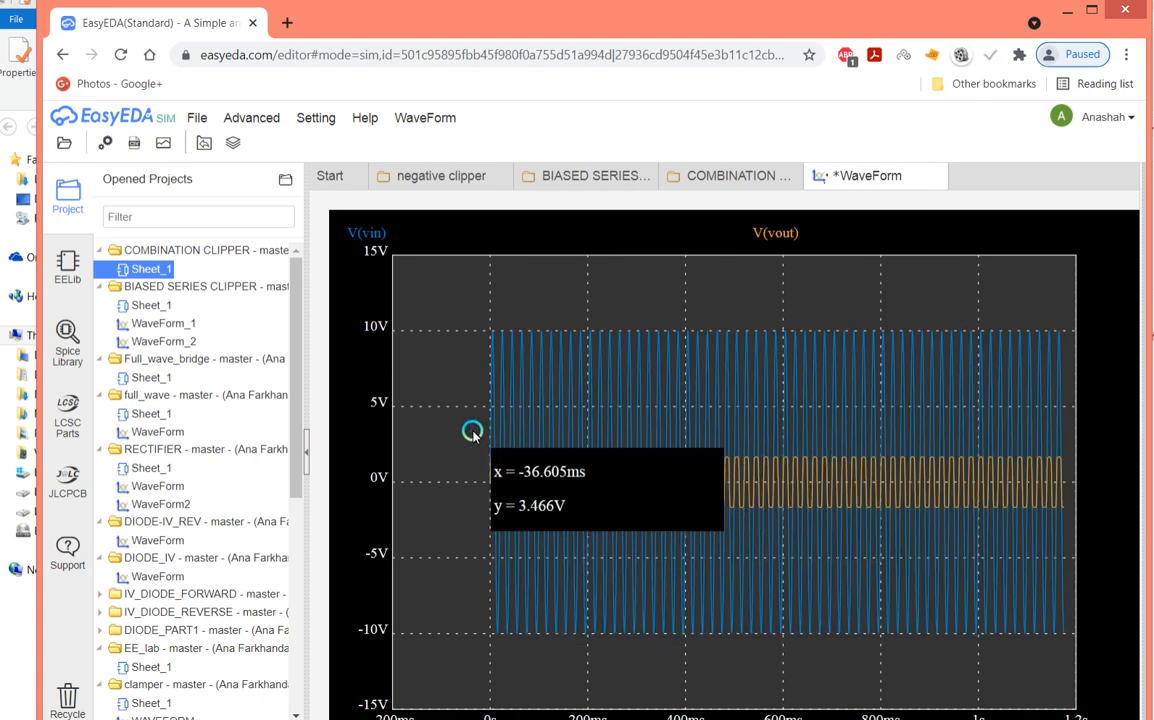
left_click_drag(471, 430, 620, 550)
left_click_drag(748, 562, 747, 561)
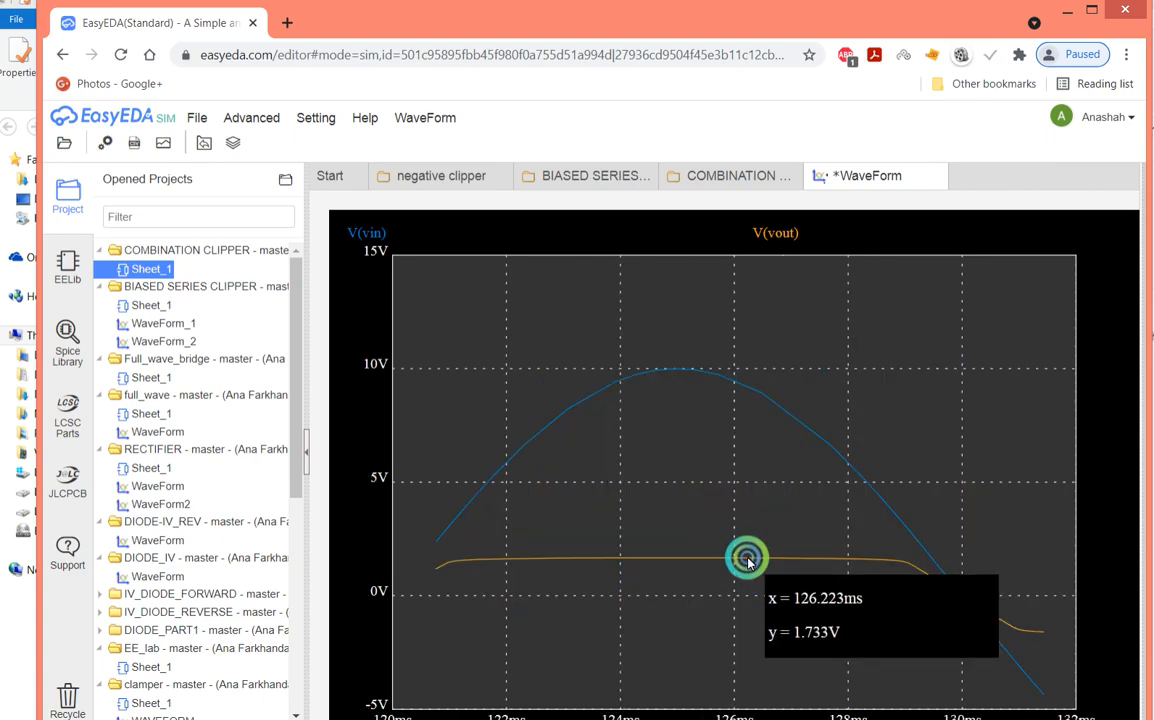
left_click_drag(784, 499, 626, 545)
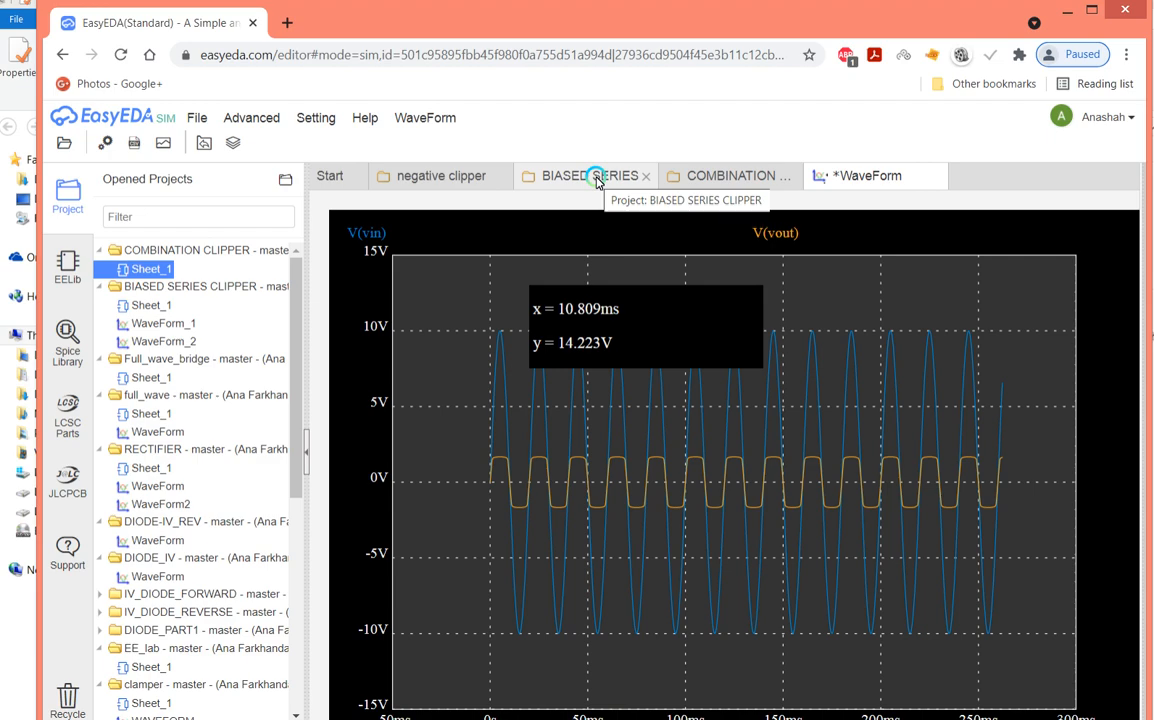
Set both bias sources V1 and V2 to 5 in the COMBINATION CLIPPER schematic.
left_click(692, 180)
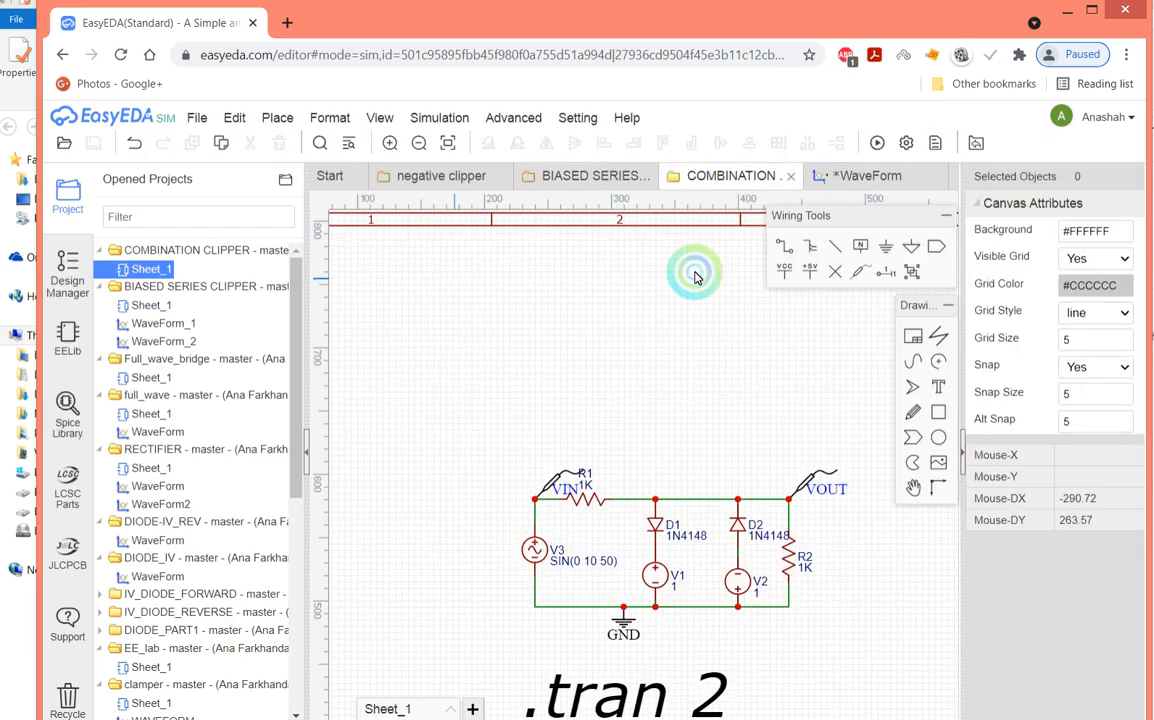
double_click(673, 590)
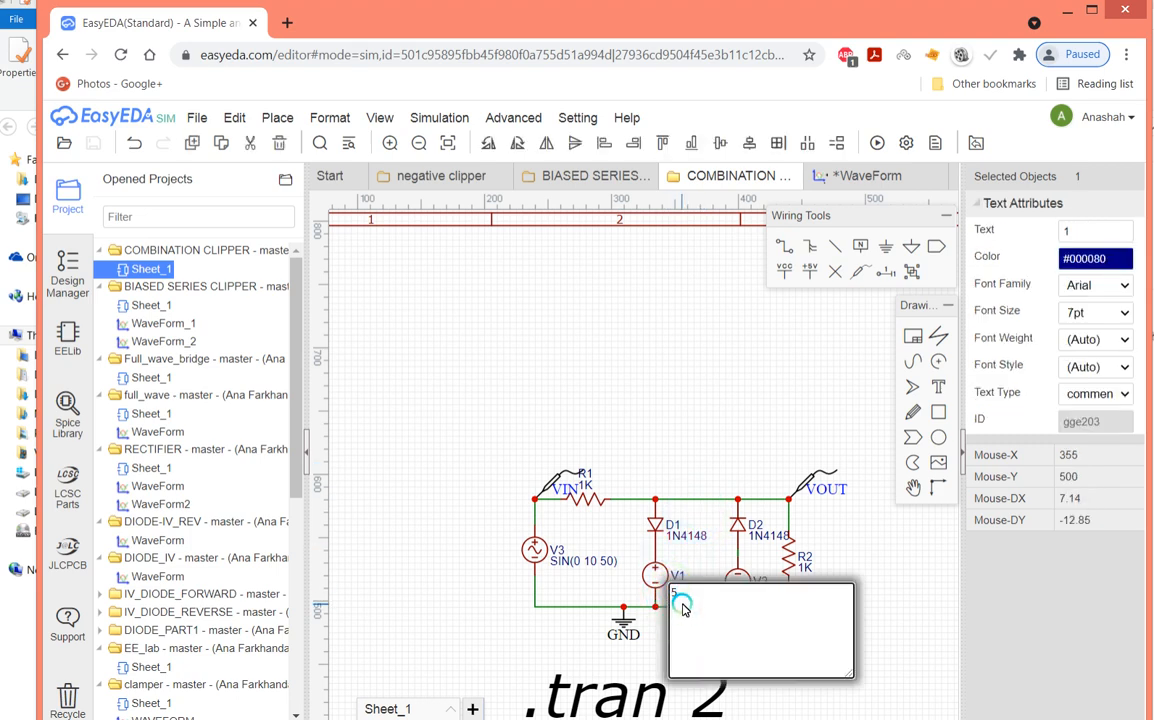
left_click(889, 572)
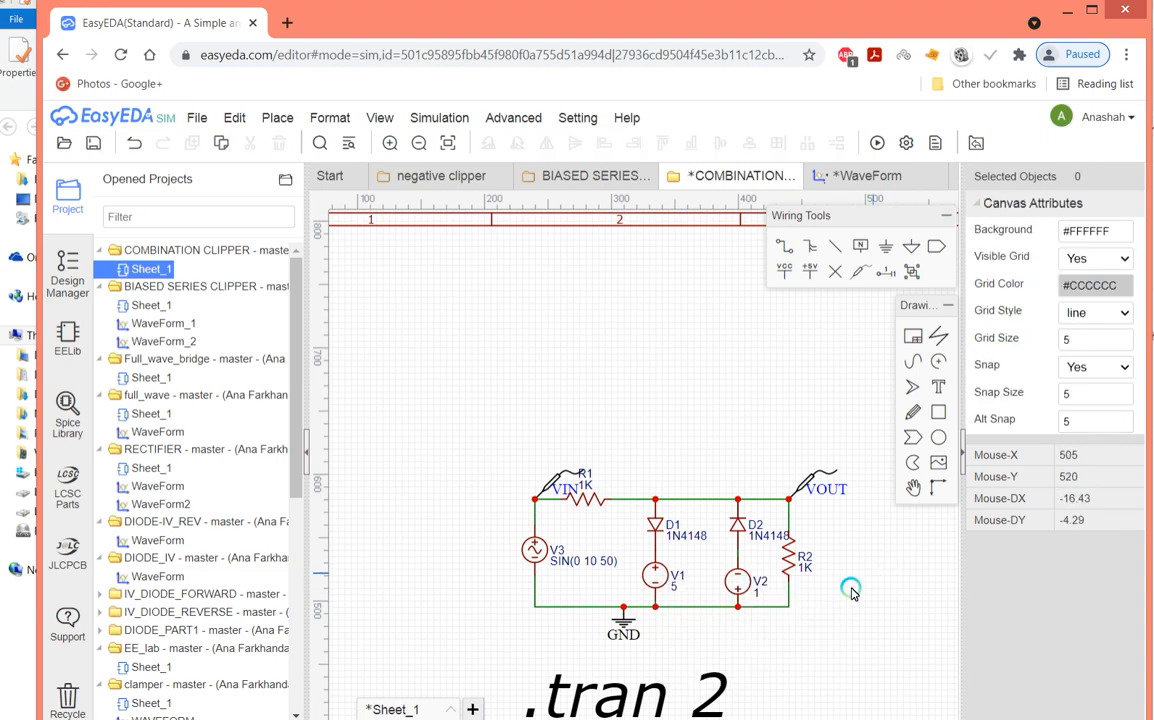
double_click(757, 597)
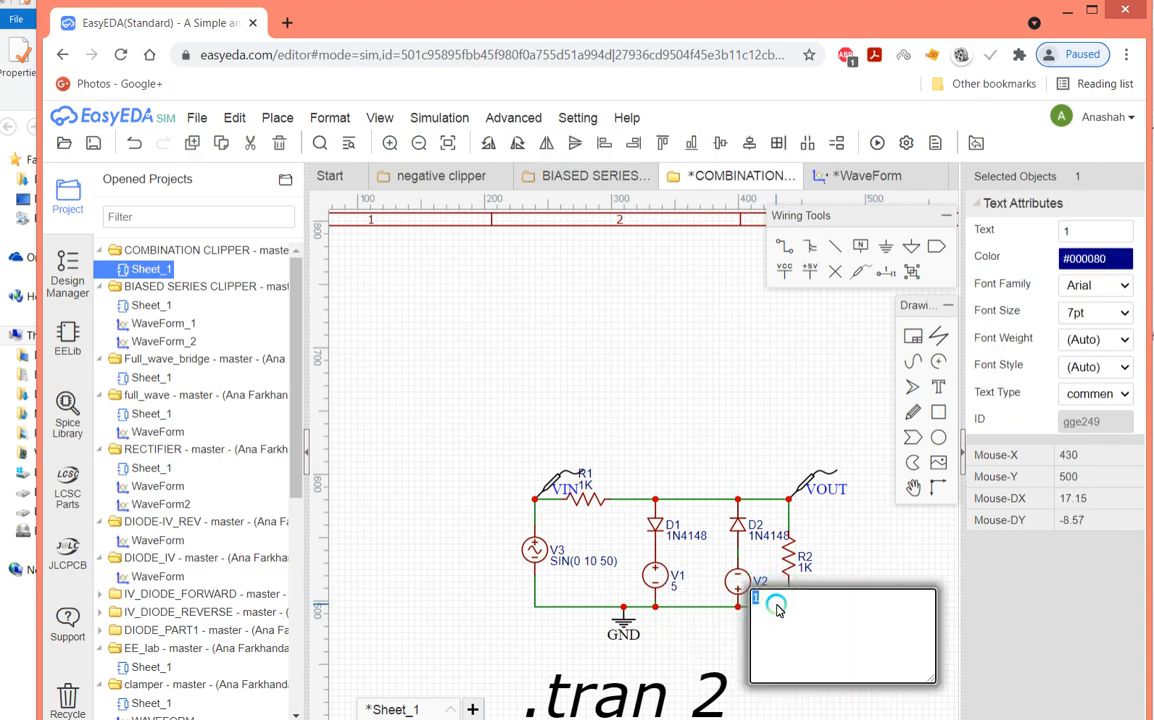
key("Return")
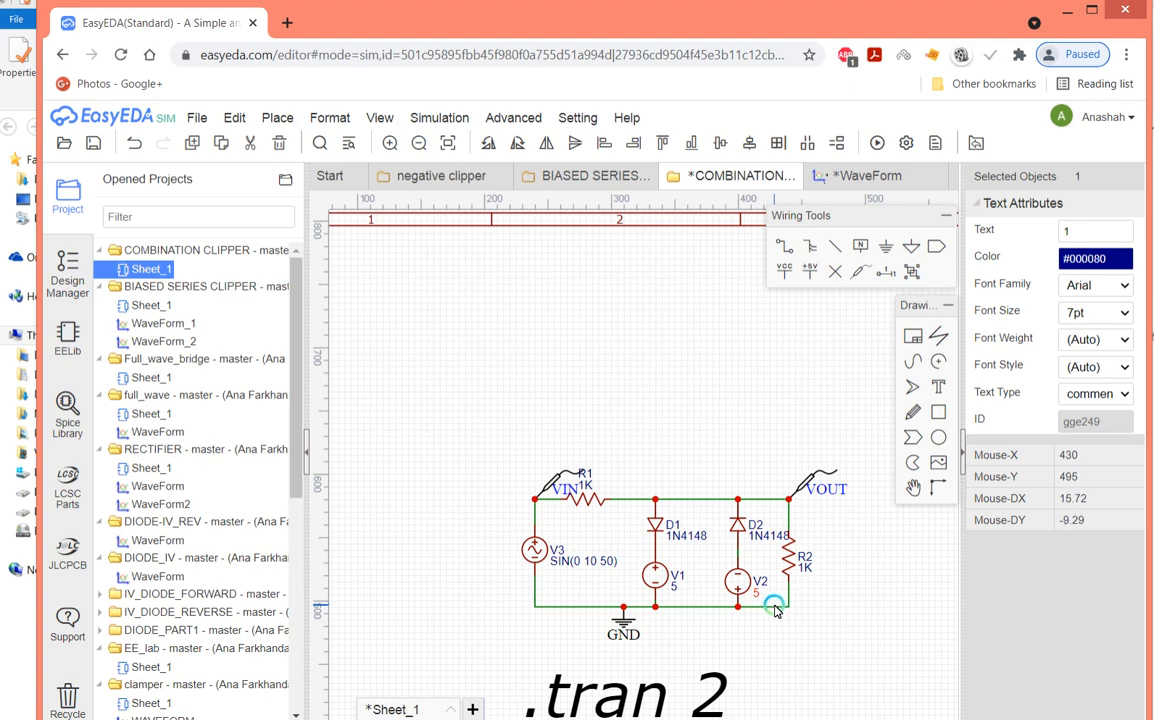
Save the schematic with the new bias values and rerun the simulation.
left_click(197, 117)
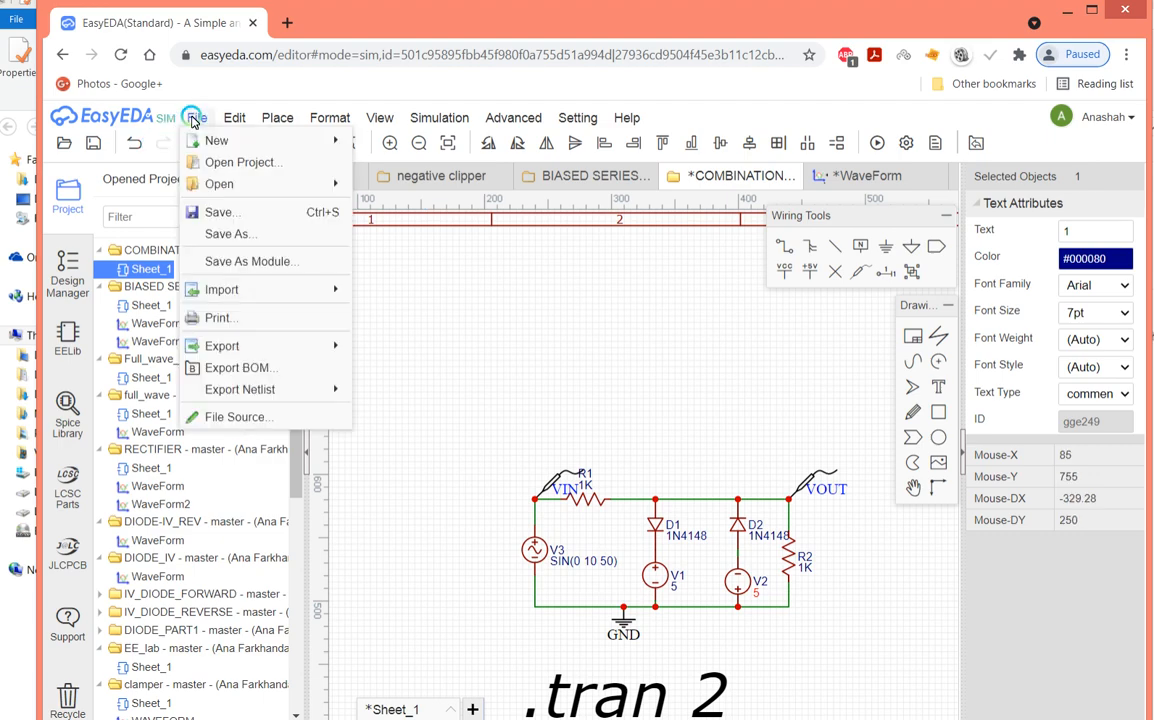
left_click(211, 213)
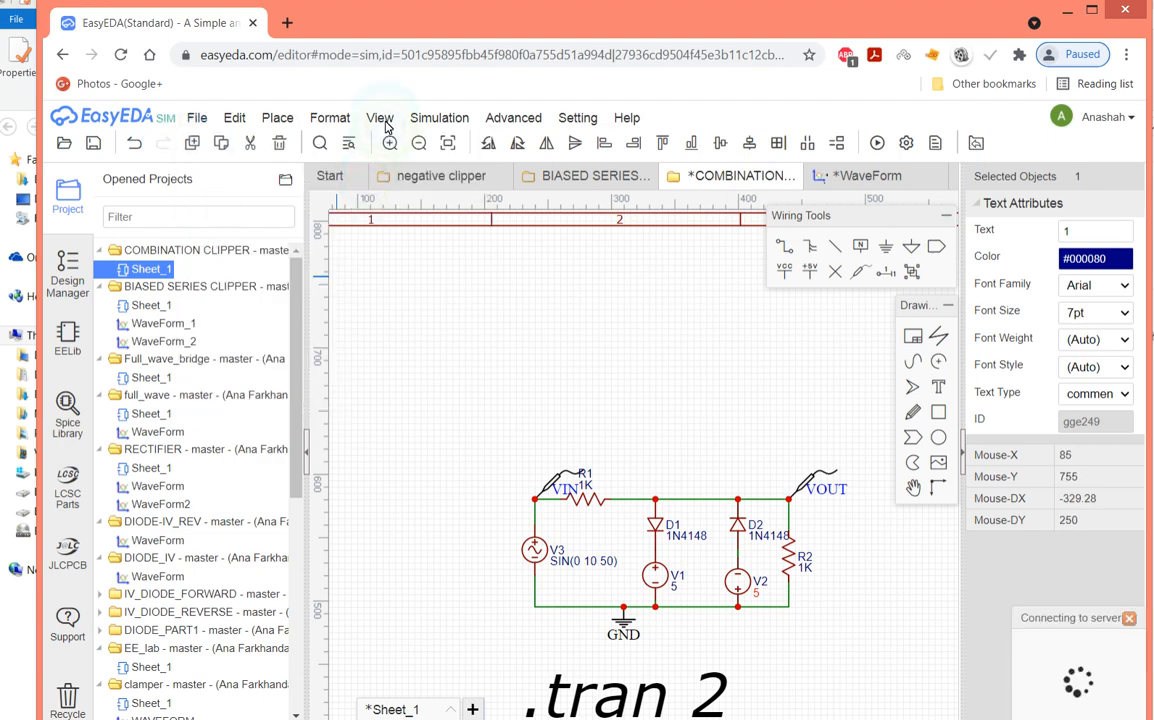
left_click(430, 117)
left_click(446, 143)
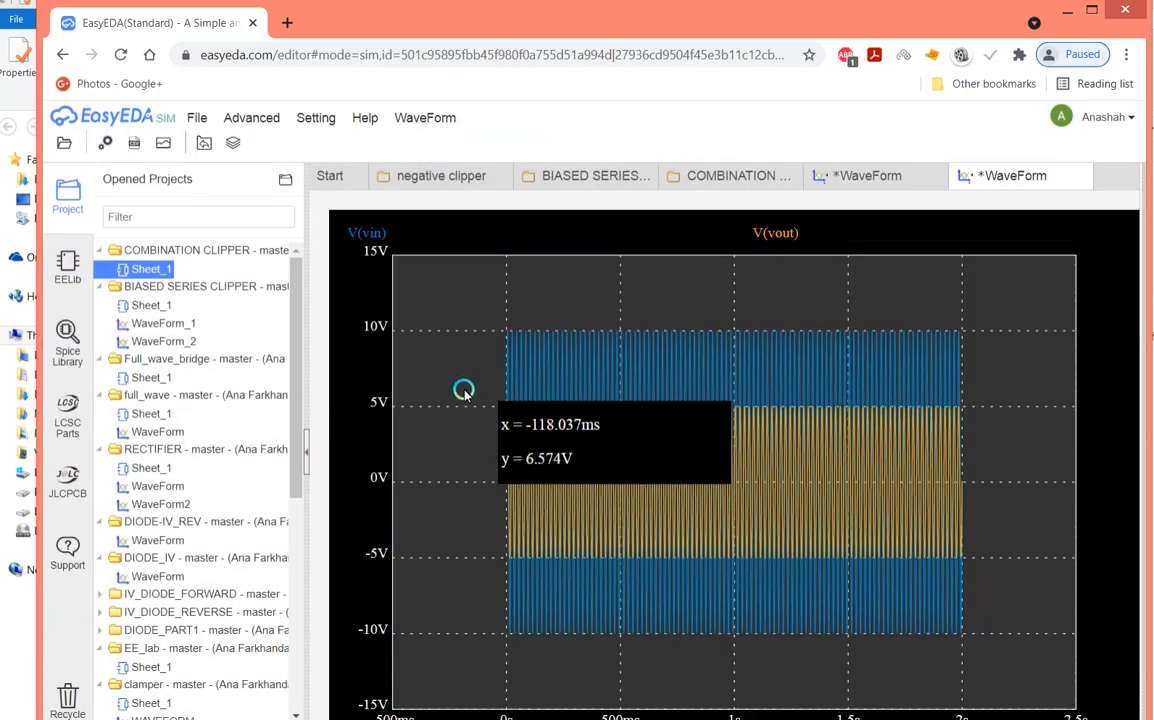
Examine a few cycles of the new VIN and VOUT waveforms, around 220 to 290 ms.
left_click_drag(463, 395, 886, 515)
left_click_drag(411, 432, 688, 548)
scroll(688, 528, "up", 5)
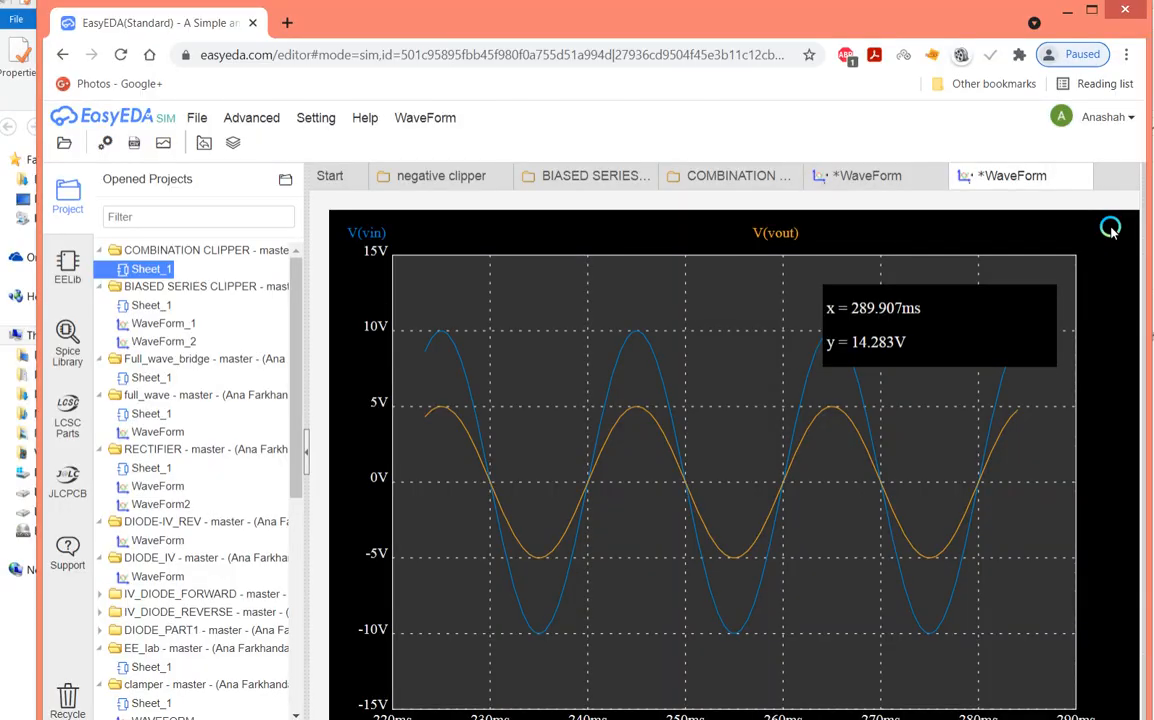
Save the waveform as WaveForm_1 in the existing COMBINATION CLIPPER project, selecting the account holder as project owner.
left_click(200, 118)
left_click(220, 233)
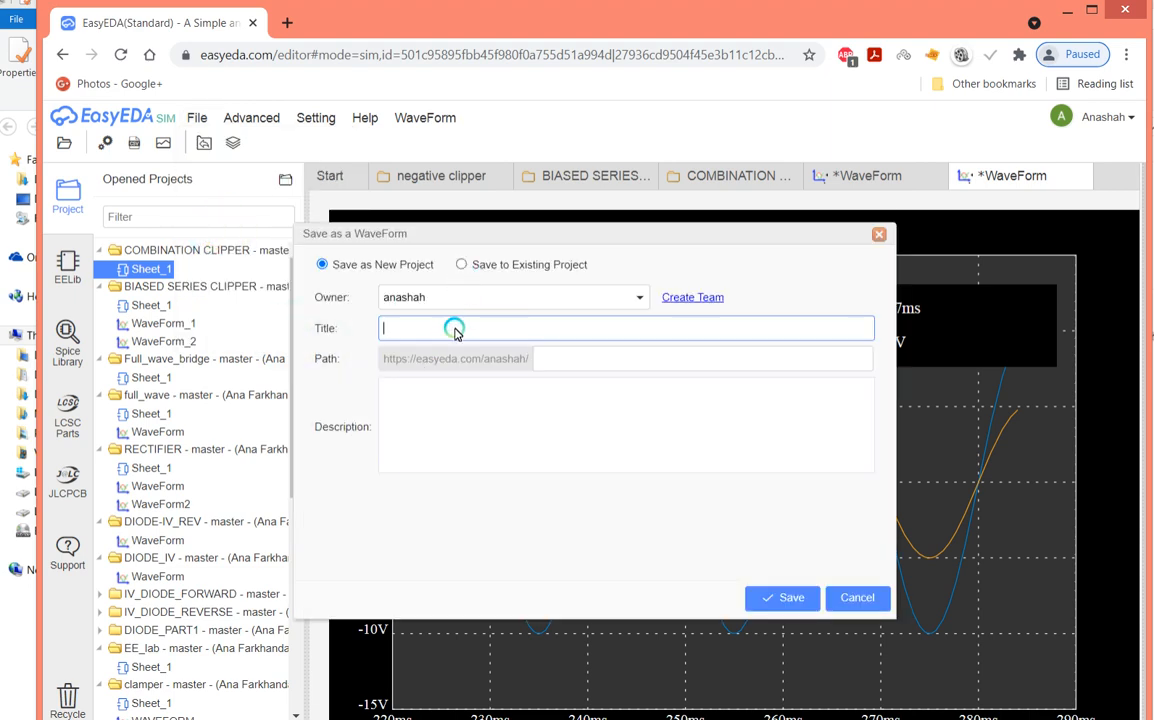
left_click(461, 264)
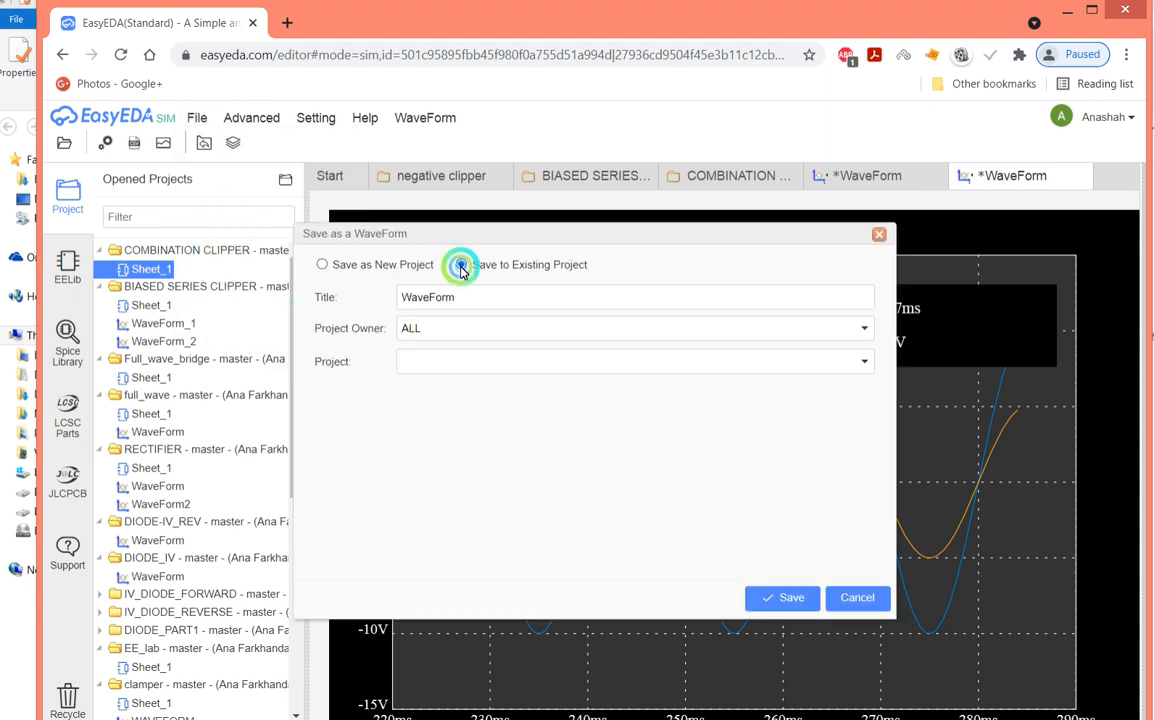
double_click(496, 302)
left_click(505, 300)
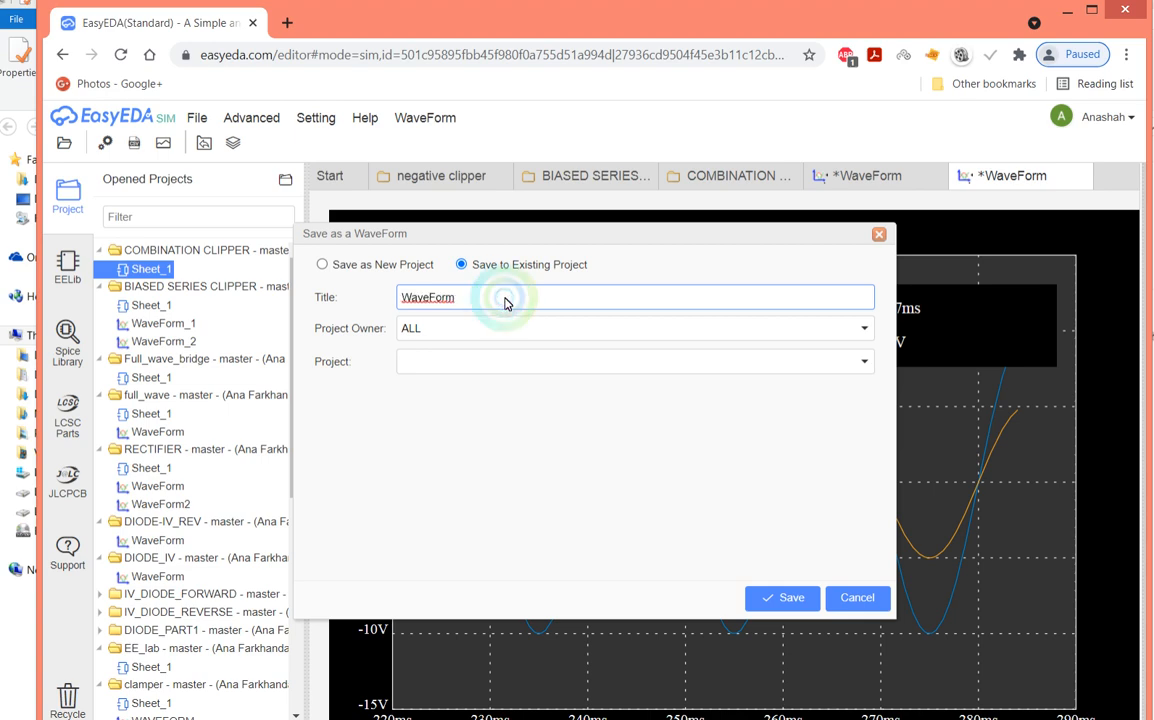
type("_")
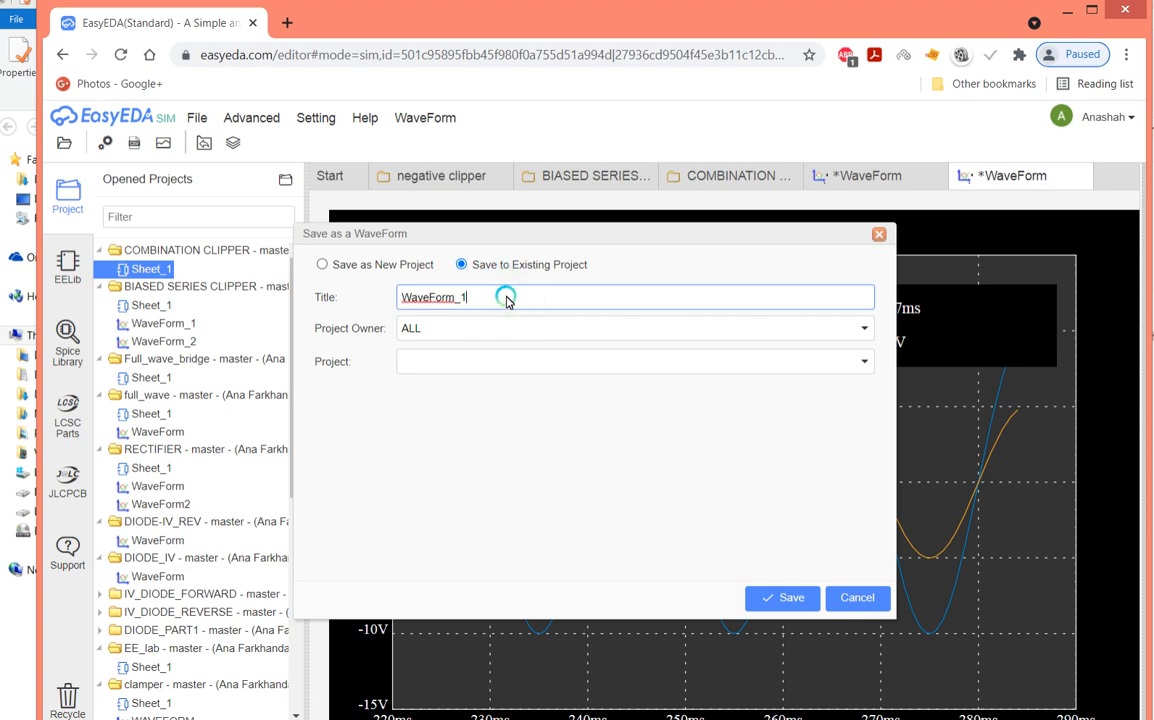
type("1")
left_click(505, 328)
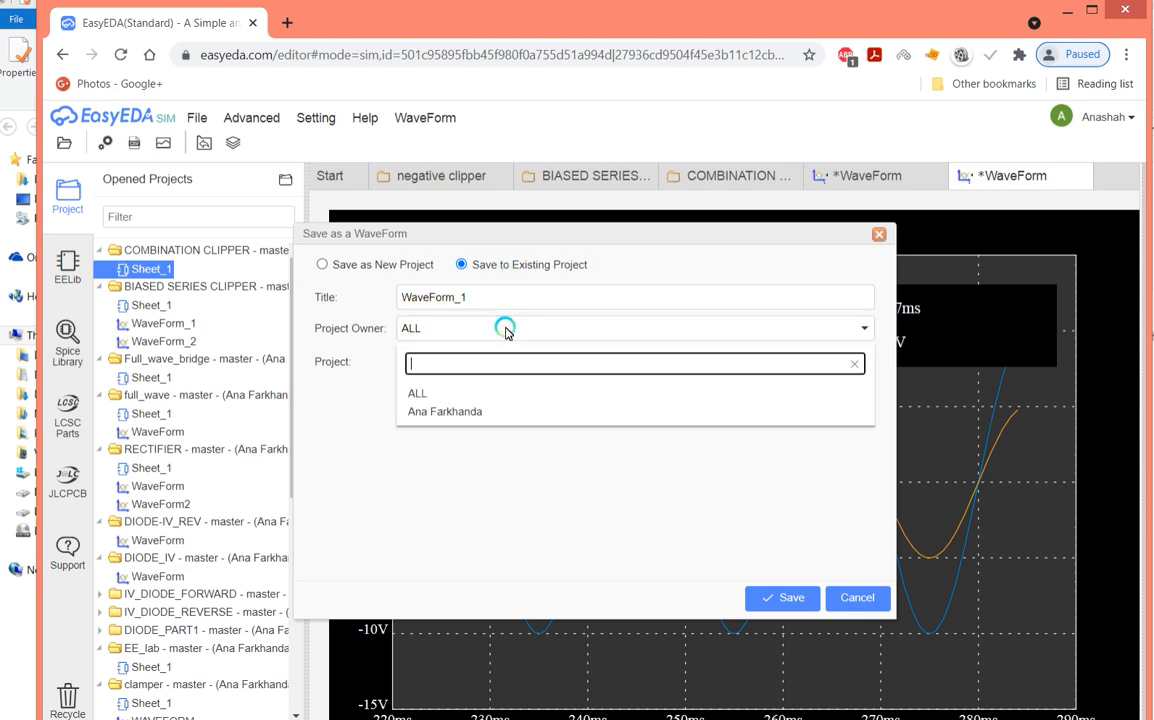
left_click(496, 410)
left_click(773, 599)
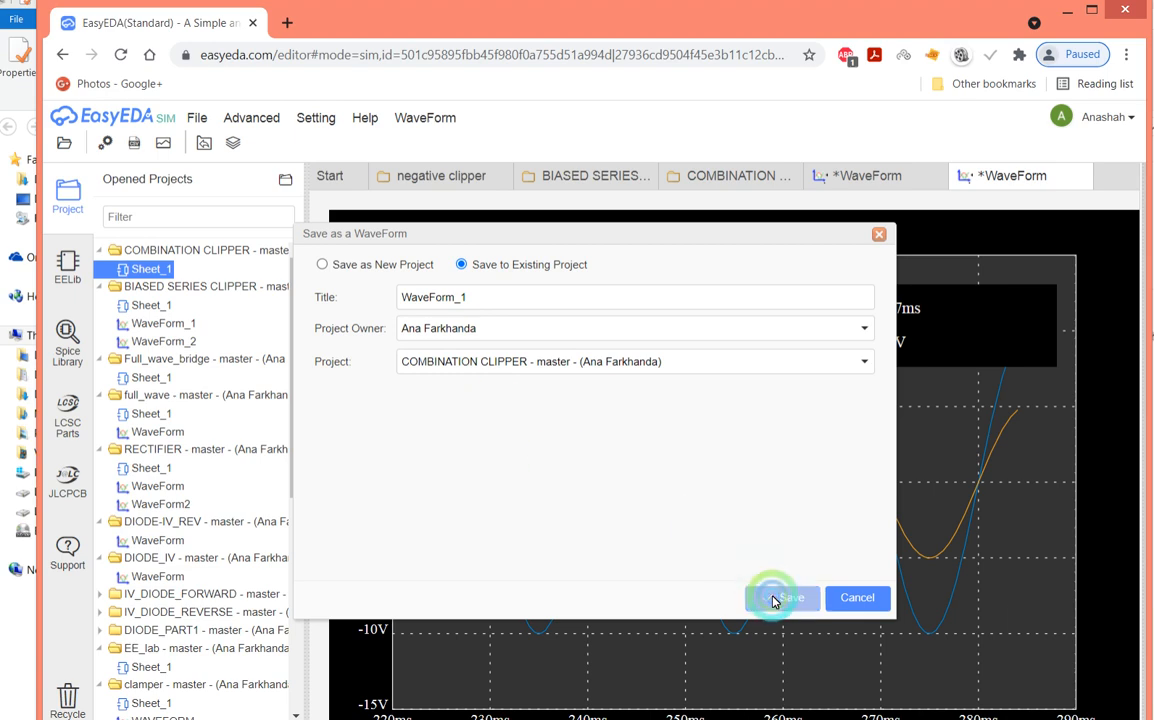